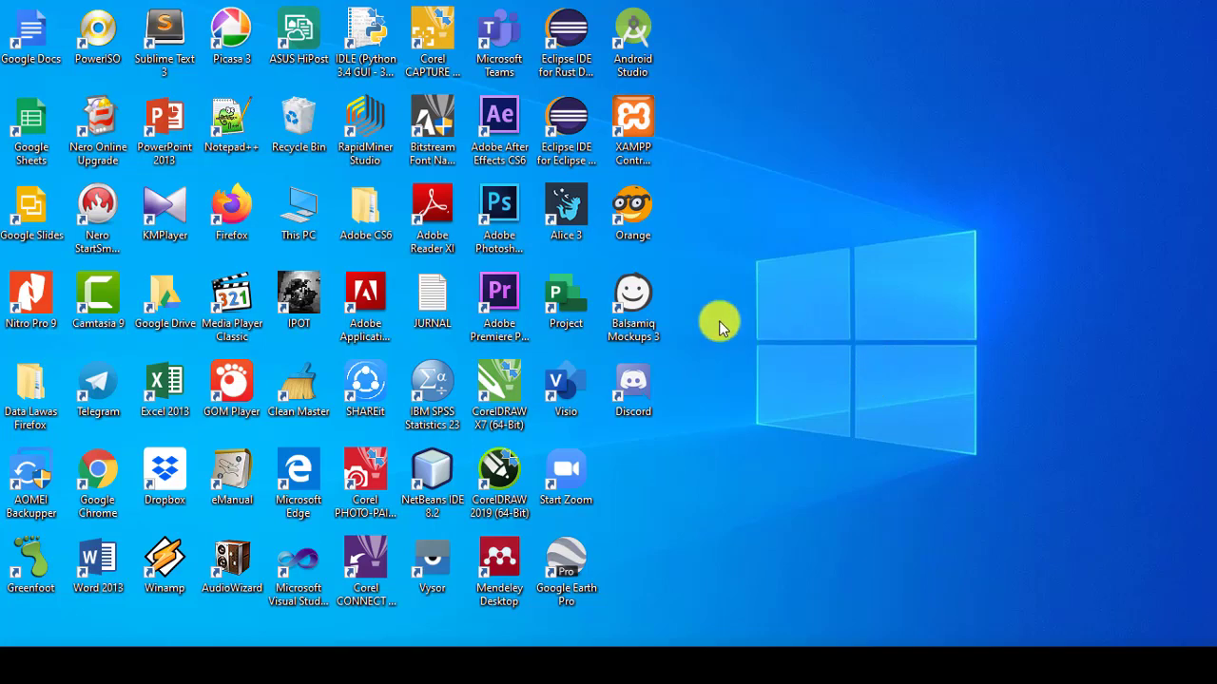
- Launch Adobe Photoshop and reset the foreground and background colours to the default black and white
{"action": "double_click", "coordinate": [503, 210]}
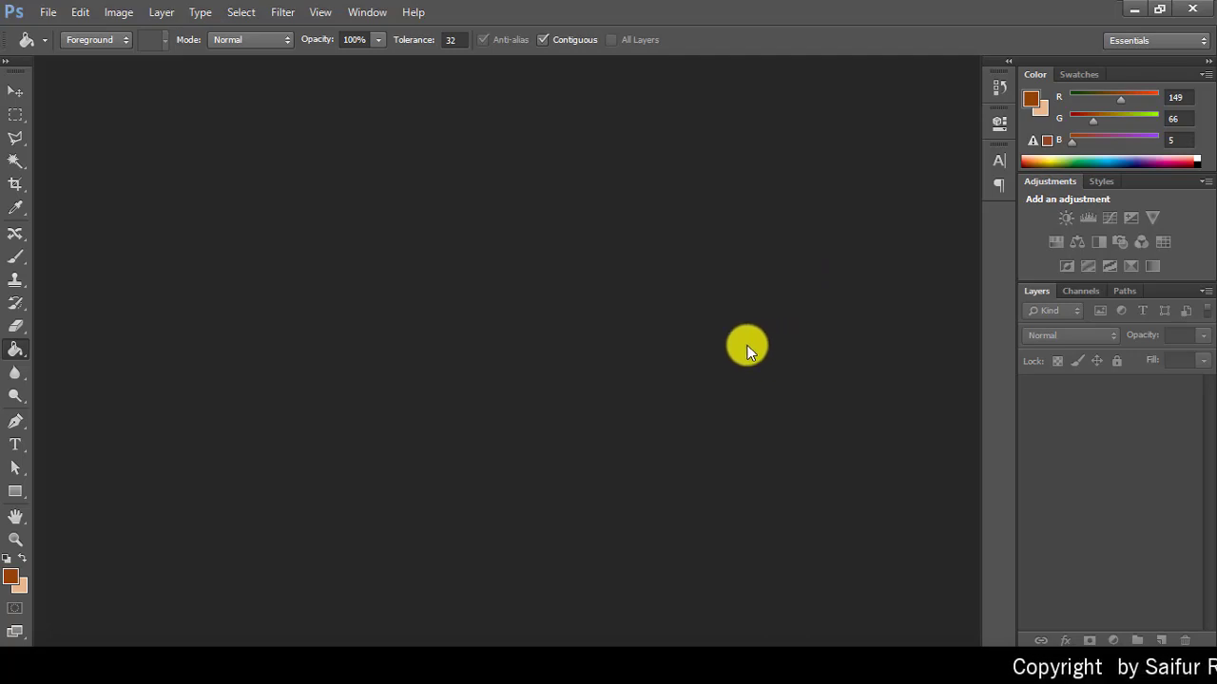
{"action": "key", "text": "d"}
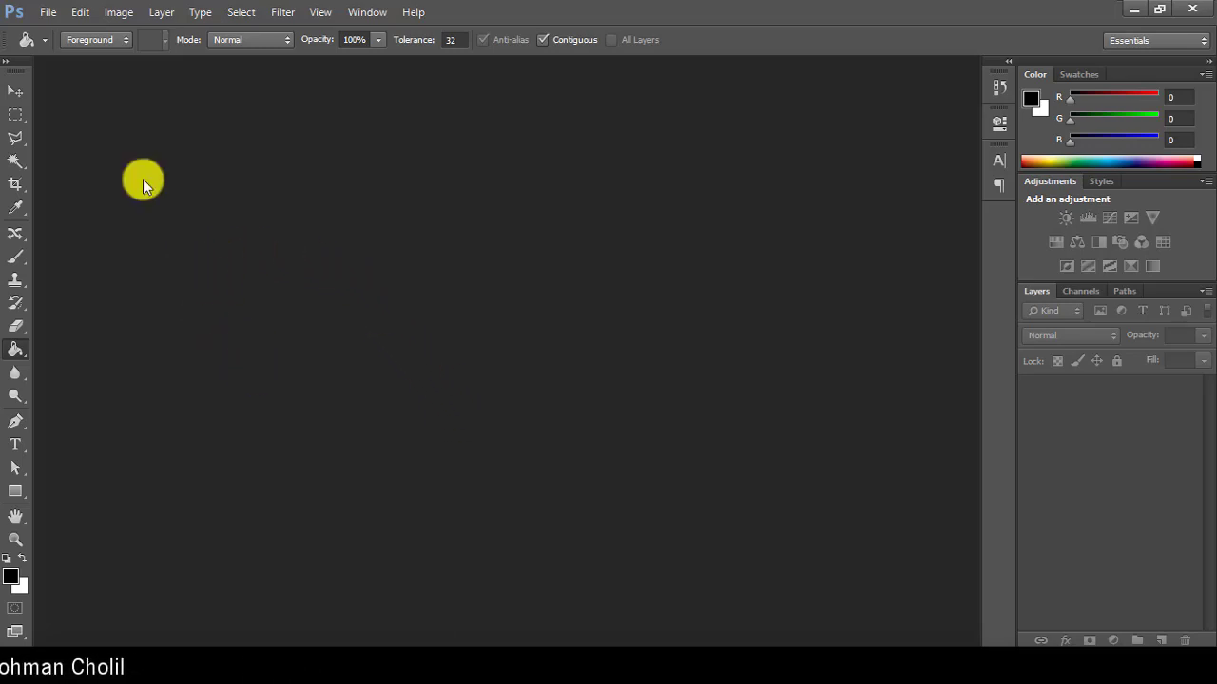
- Open the image Image Praktikum-14 from the MATERI KULIAH folder in Photoshop
{"action": "left_click", "coordinate": [48, 14]}
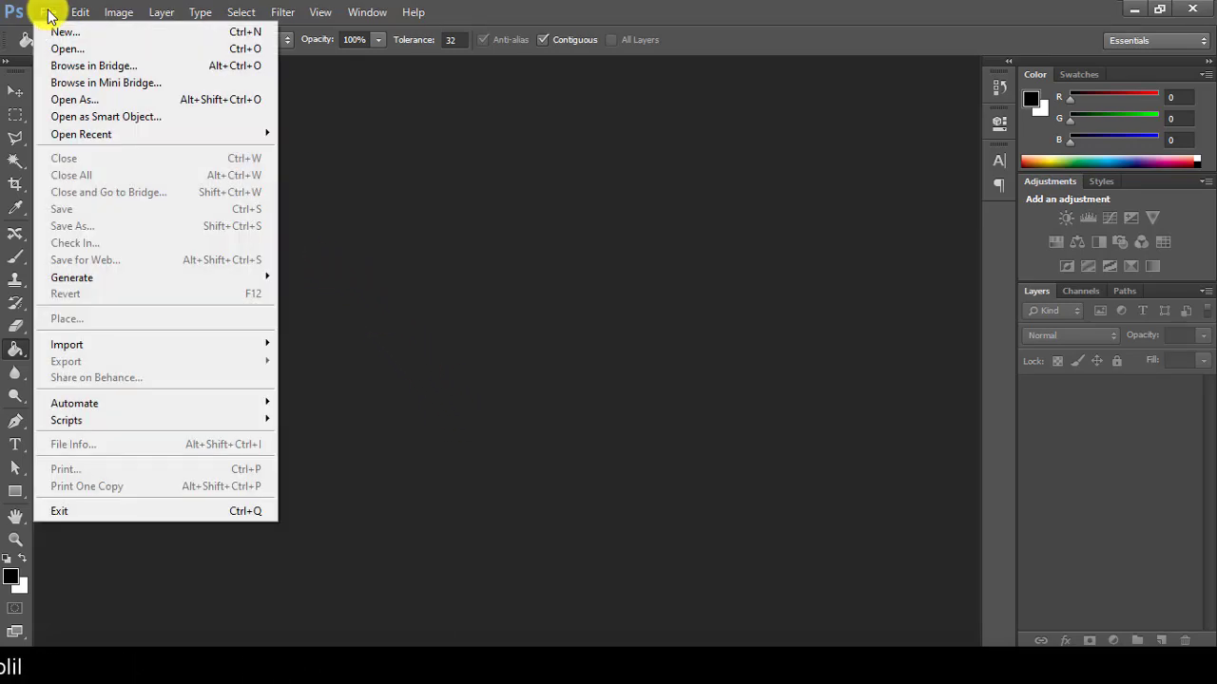
{"action": "left_click", "coordinate": [48, 14]}
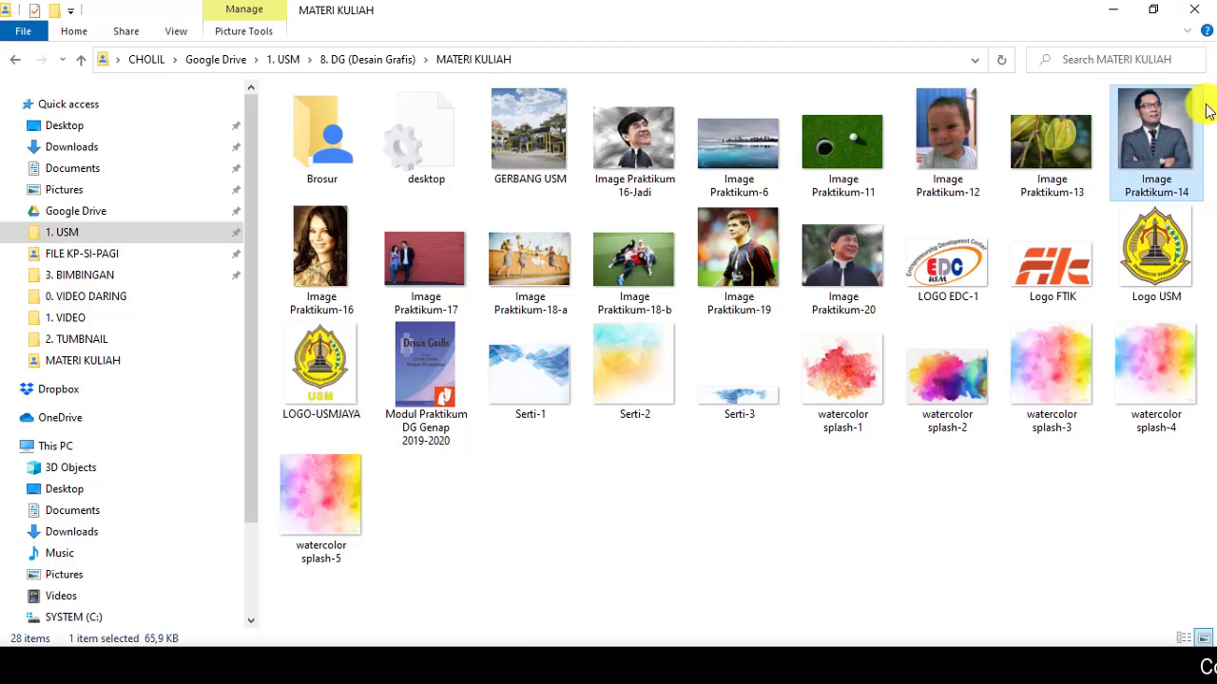
{"action": "left_click_drag", "start_coordinate": [1158, 135], "coordinate": [398, 311]}
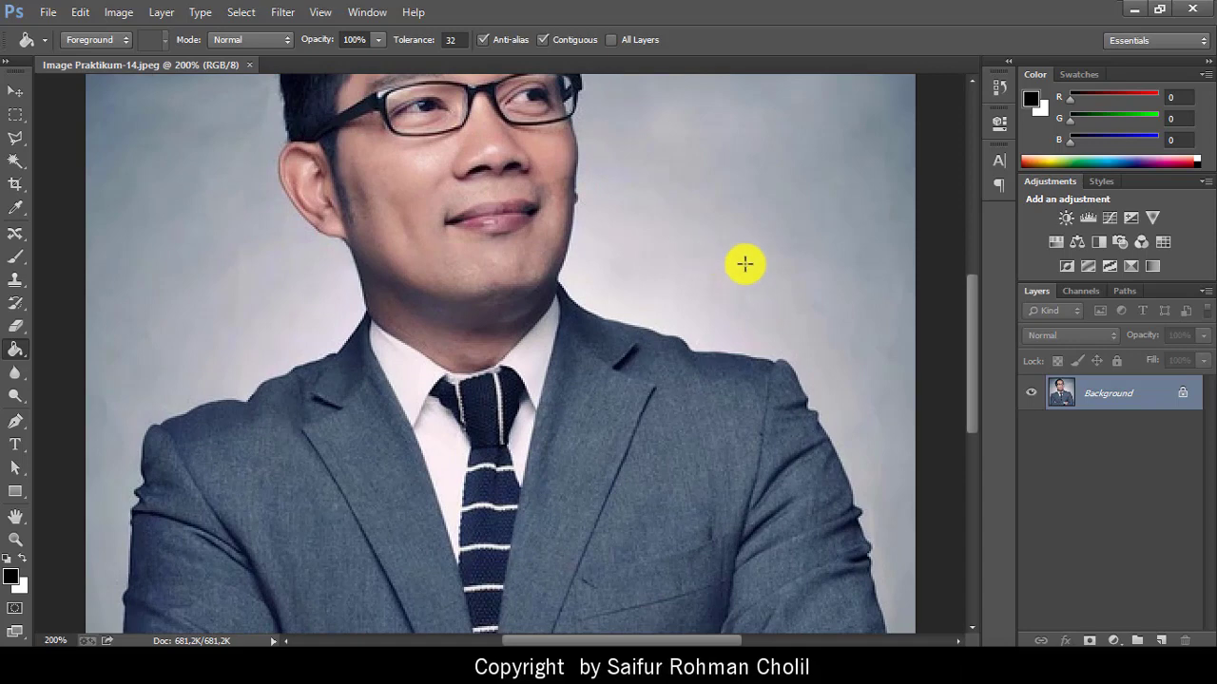
- Switch to the Move tool and duplicate the portrait's Background layer
{"action": "left_click_drag", "start_coordinate": [686, 237], "coordinate": [646, 467]}
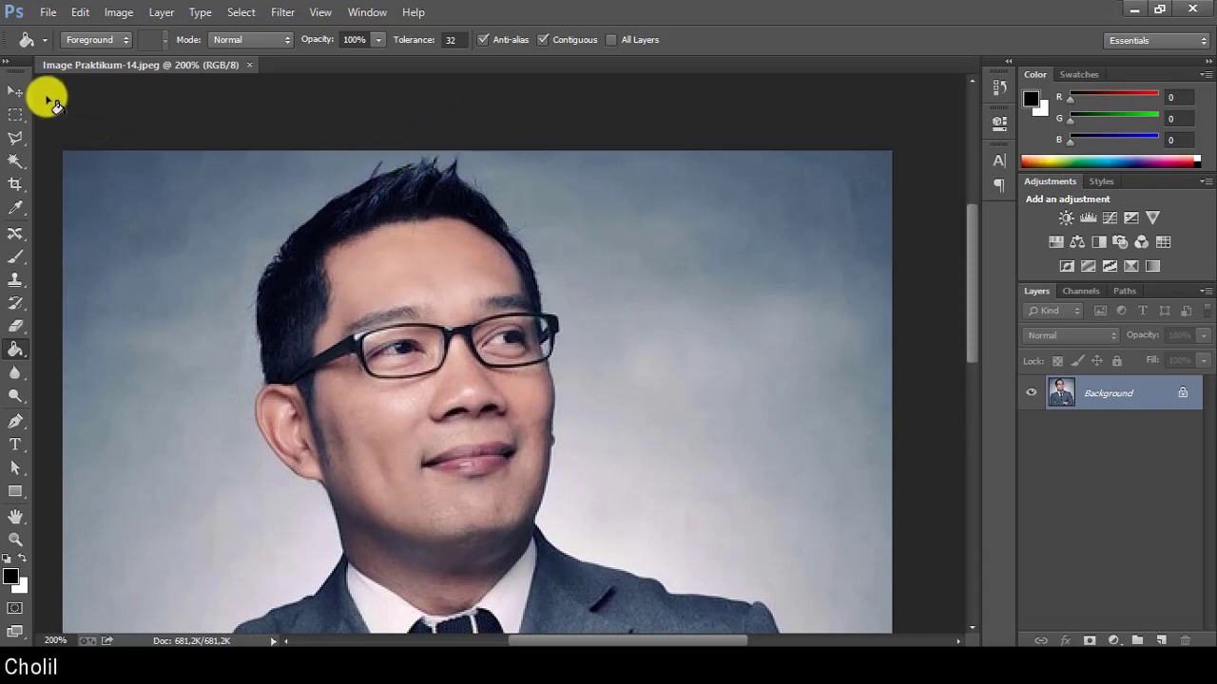
{"action": "left_click", "coordinate": [15, 93]}
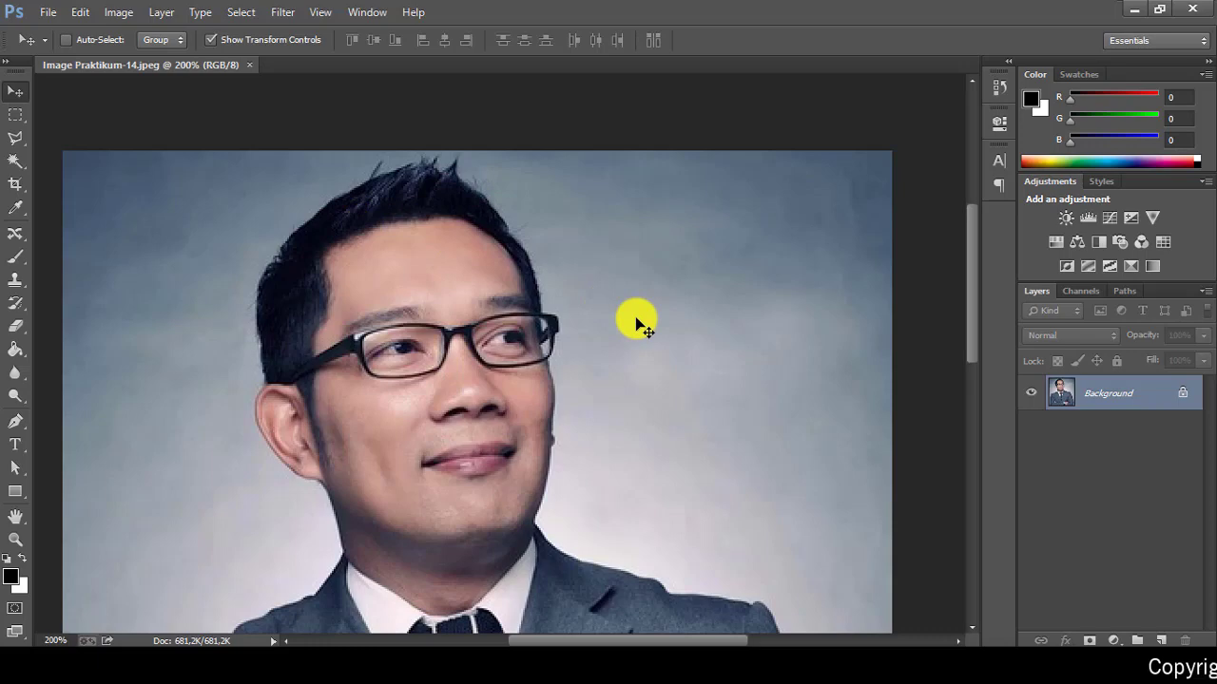
{"action": "key", "text": "ctrl+minus"}
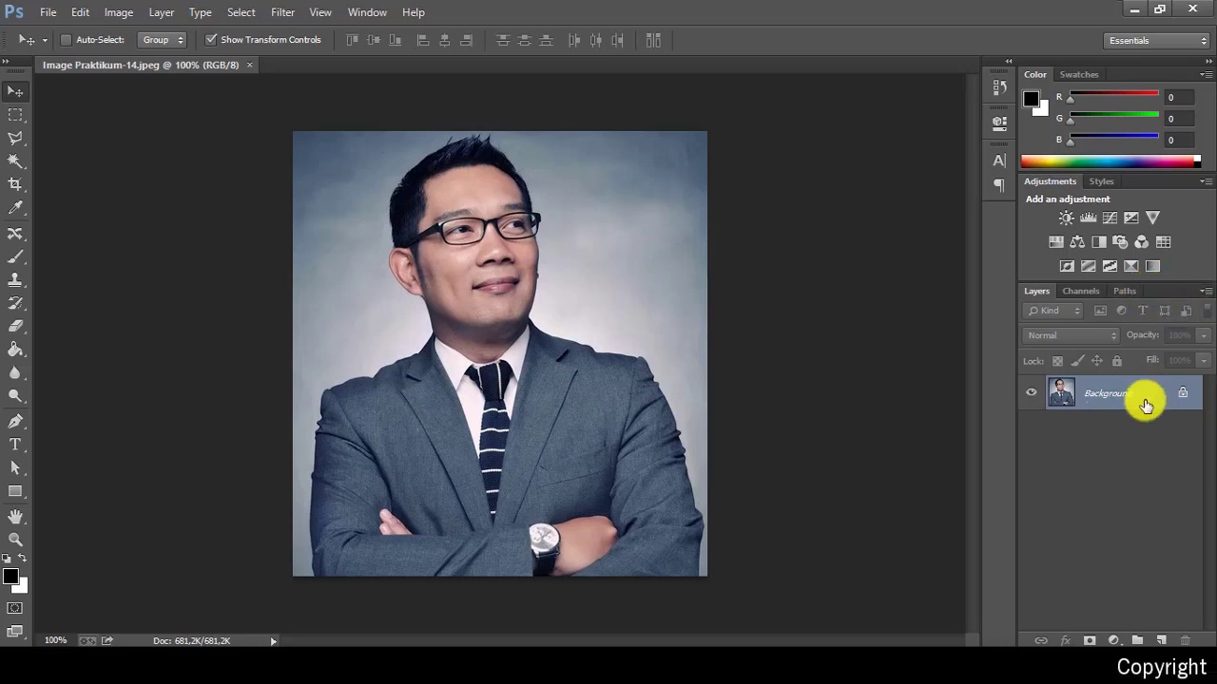
{"action": "key", "text": "ctrl+j"}
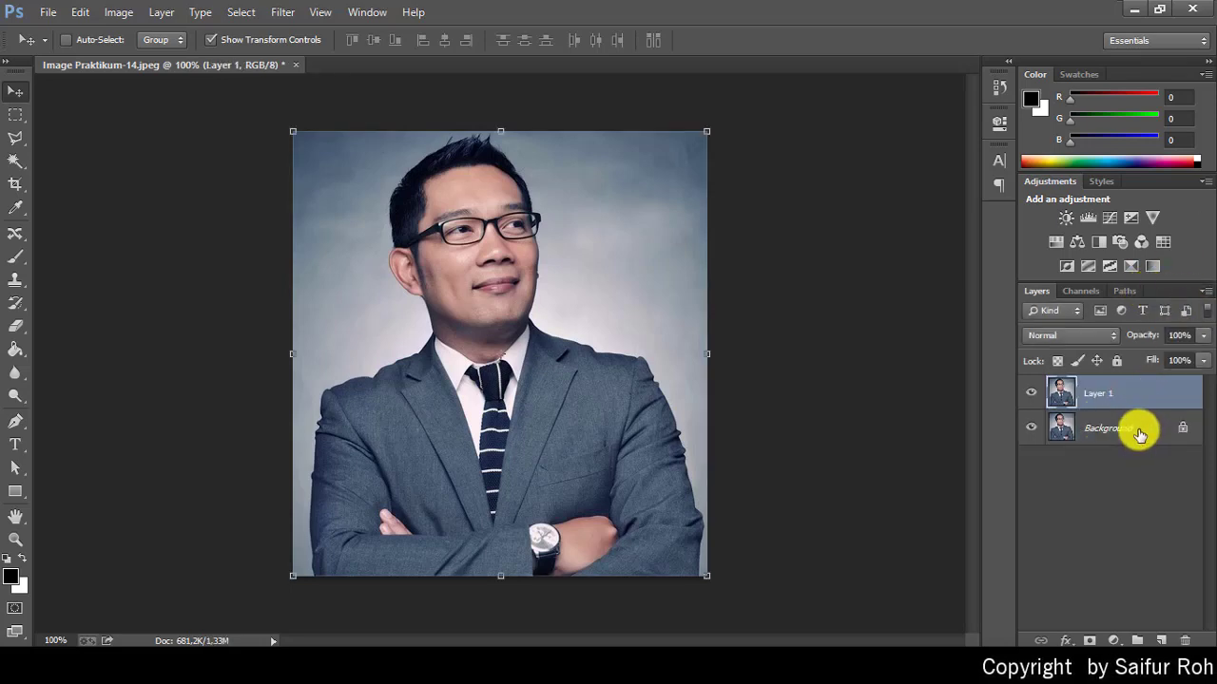
{"action": "right_click", "coordinate": [1137, 432]}
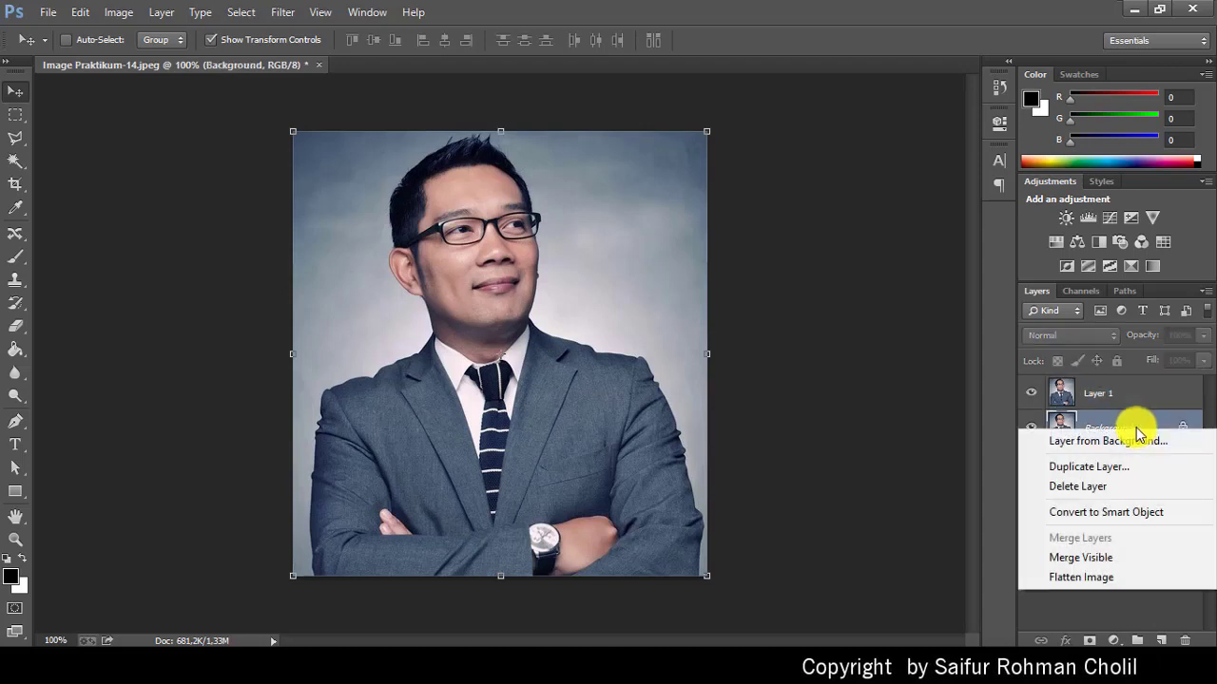
{"action": "left_click", "coordinate": [1061, 613]}
{"action": "left_click", "coordinate": [1102, 395]}
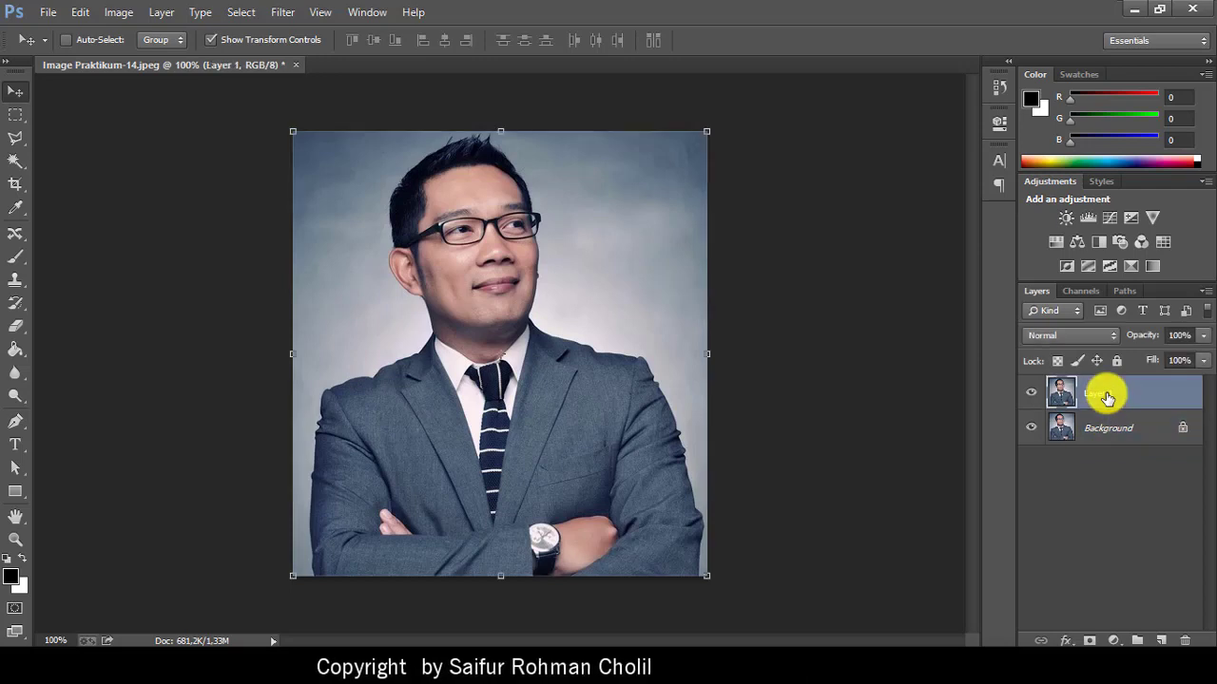
{"action": "left_click", "coordinate": [1110, 428]}
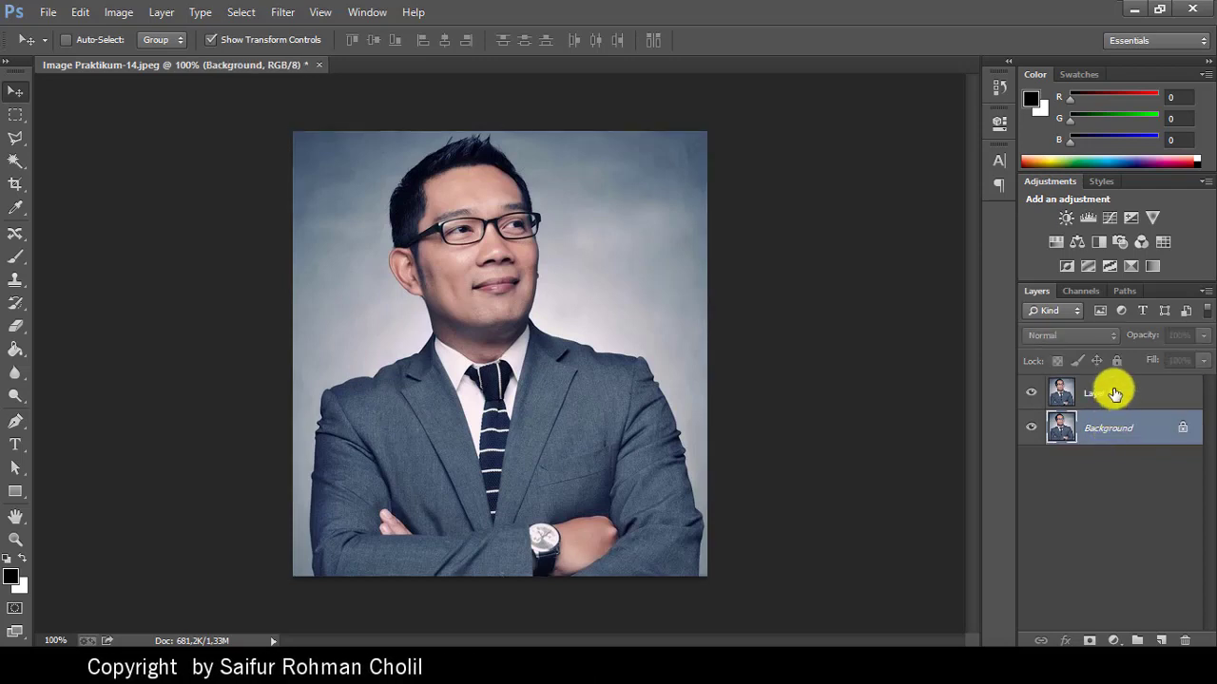
{"action": "left_click", "coordinate": [1112, 389]}
{"action": "left_click", "coordinate": [1115, 430]}
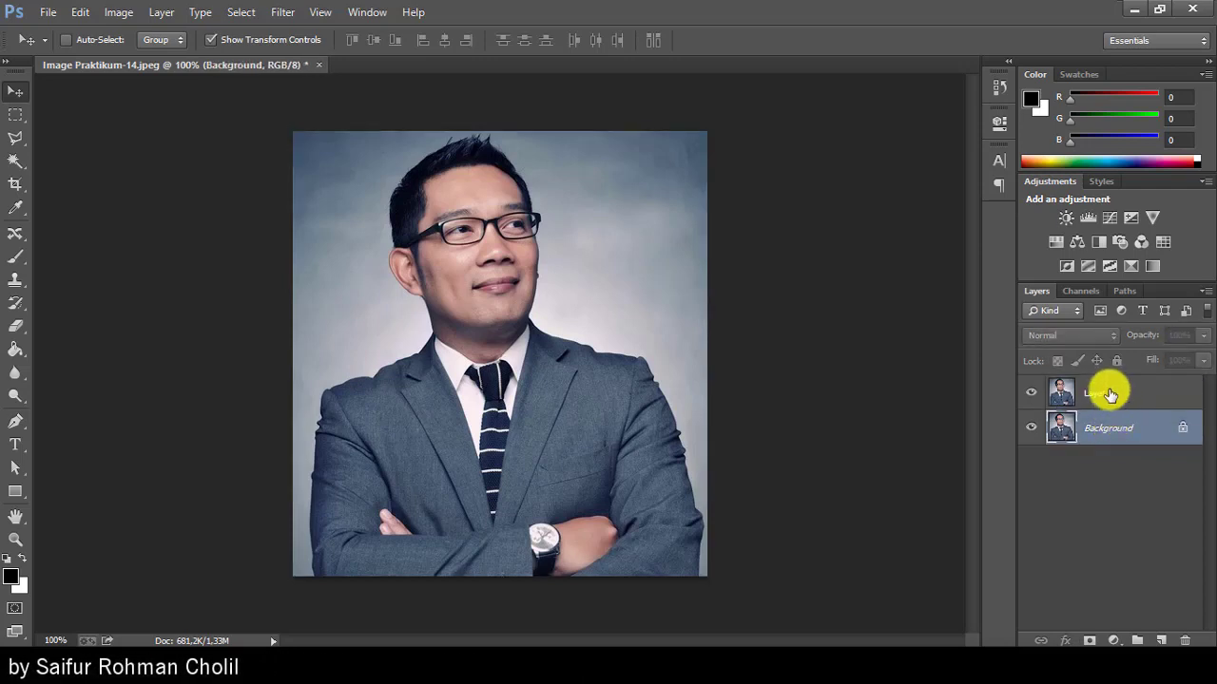
{"action": "left_click", "coordinate": [1110, 394]}
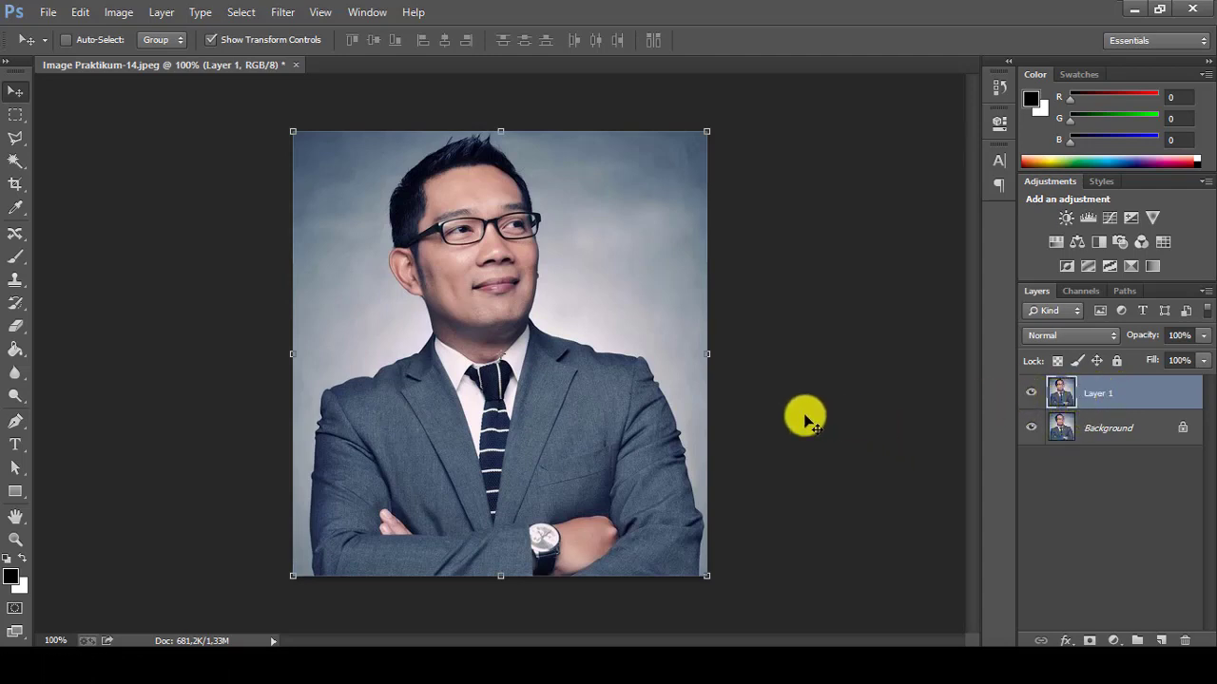
- Start a Pen tool path on Layer 1 at the photo's lower edge and run it up the outer edge of the left-hand sleeve
{"action": "left_click", "coordinate": [16, 424]}
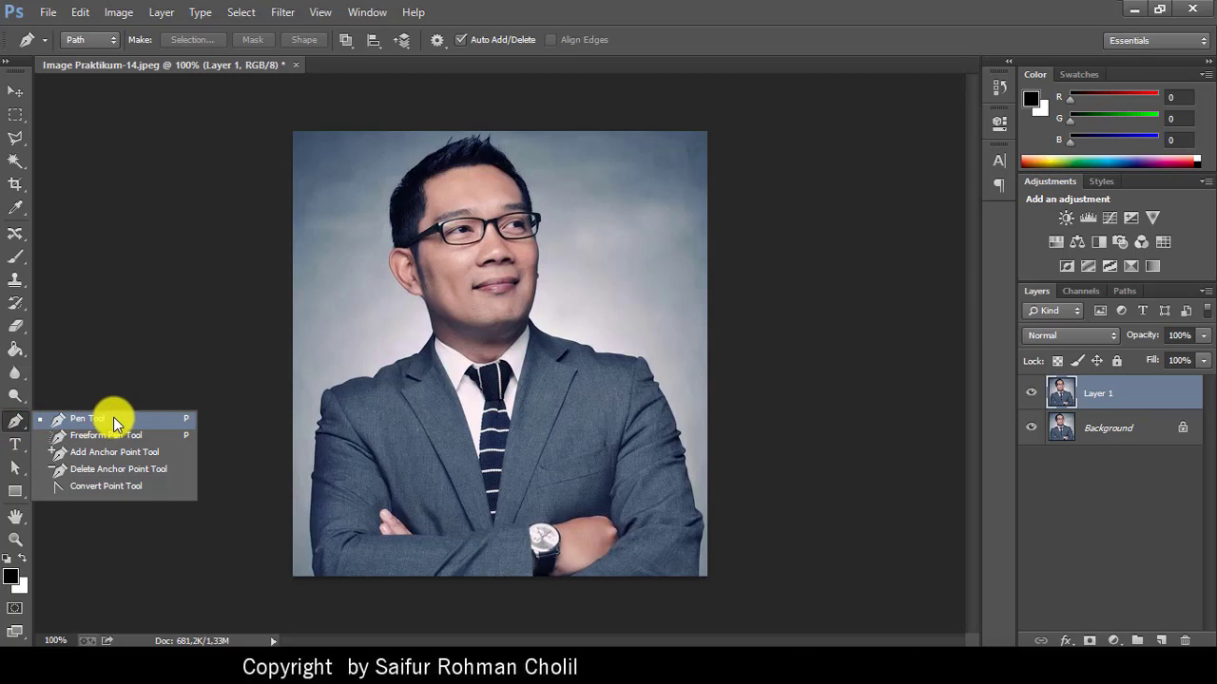
{"action": "left_click", "coordinate": [113, 418]}
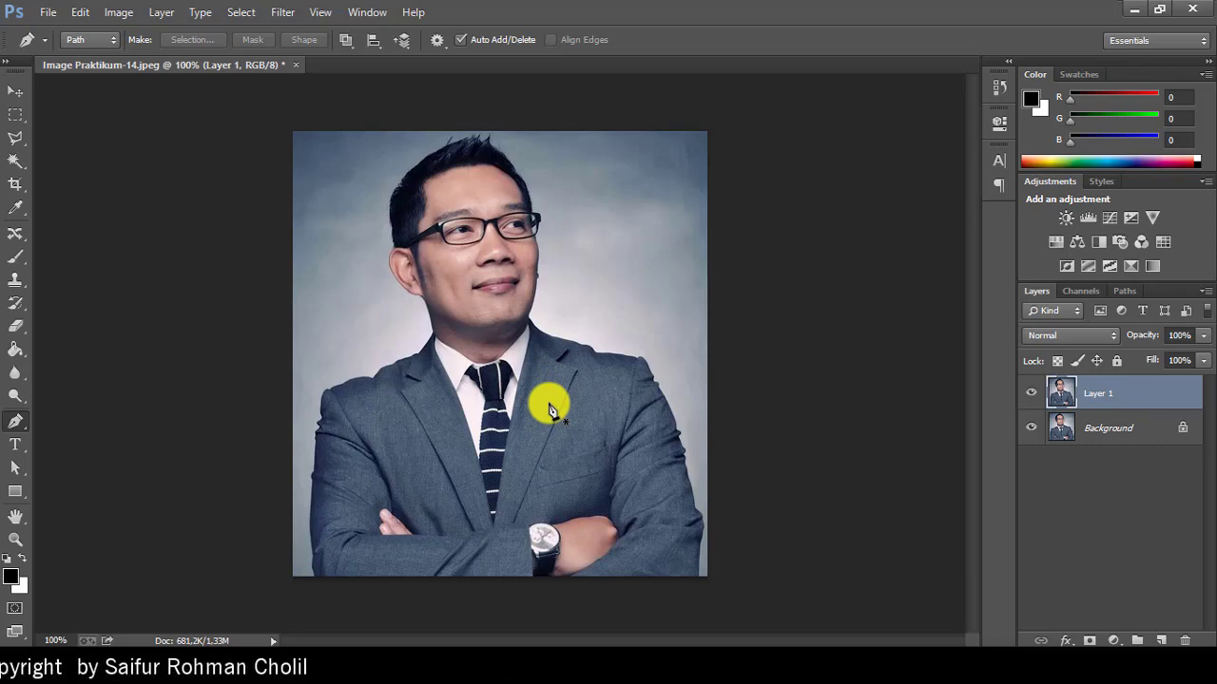
{"action": "key", "text": "ctrl+plus"}
{"action": "key", "text": "ctrl+plus"}
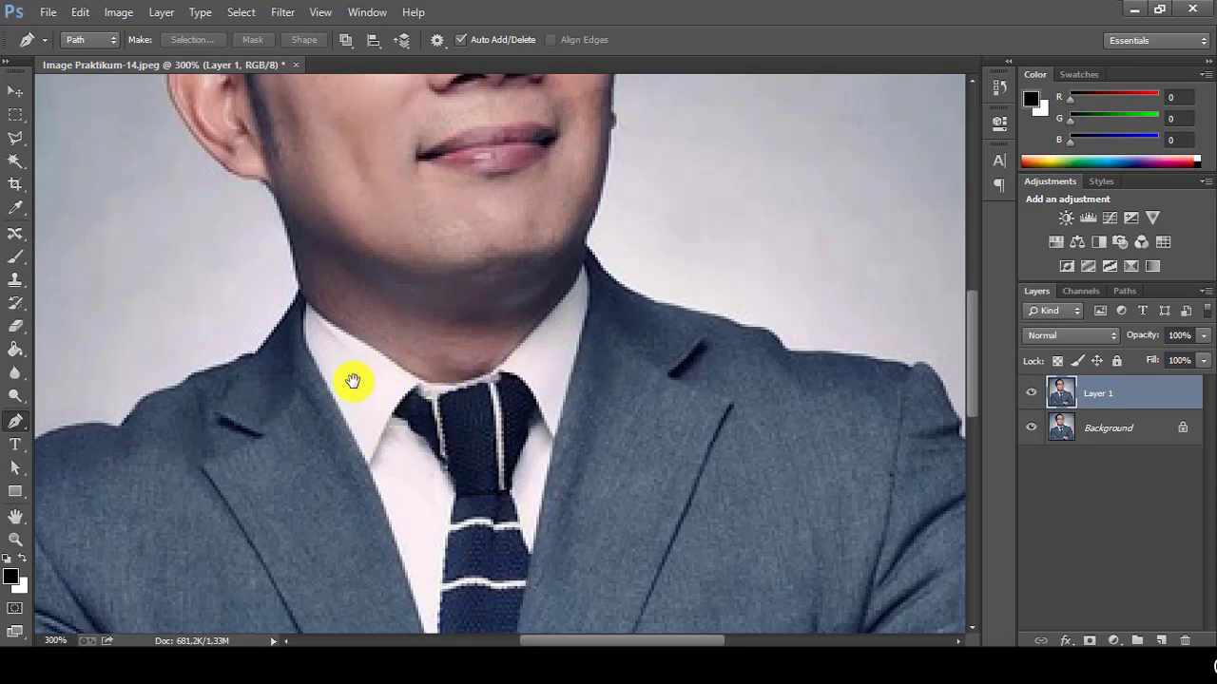
{"action": "left_click_drag", "start_coordinate": [357, 446], "coordinate": [408, 340]}
{"action": "left_click_drag", "start_coordinate": [402, 400], "coordinate": [467, 367]}
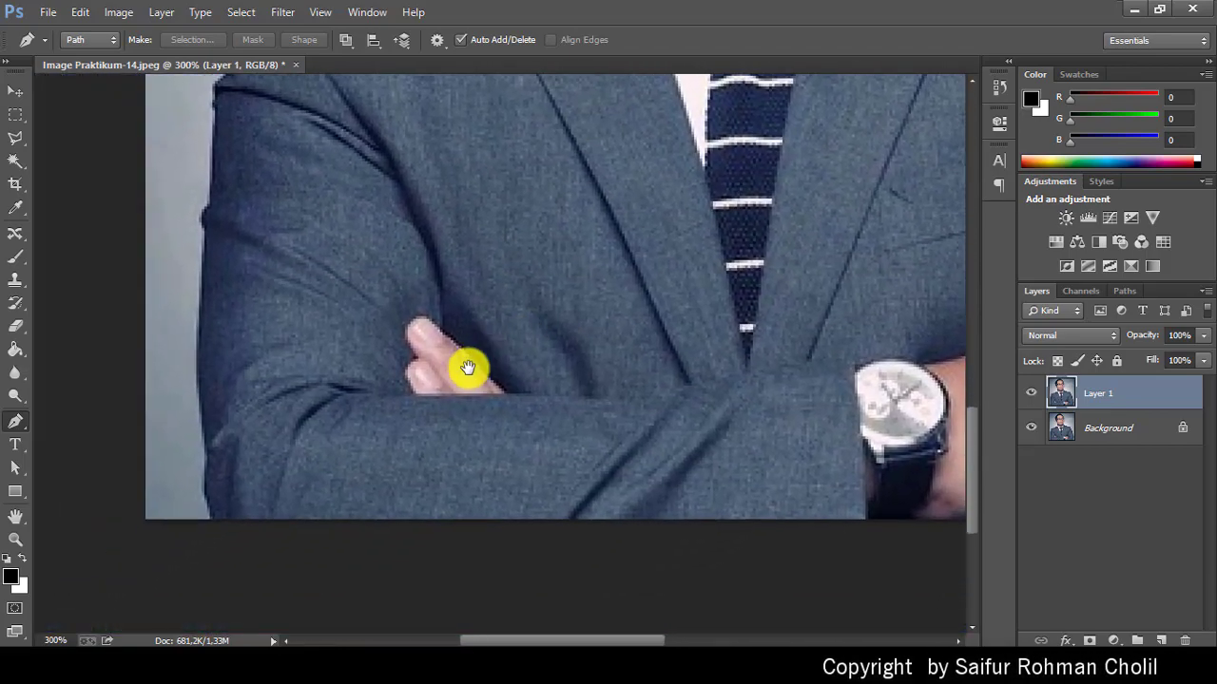
{"action": "left_click", "coordinate": [222, 570]}
{"action": "left_click", "coordinate": [212, 518]}
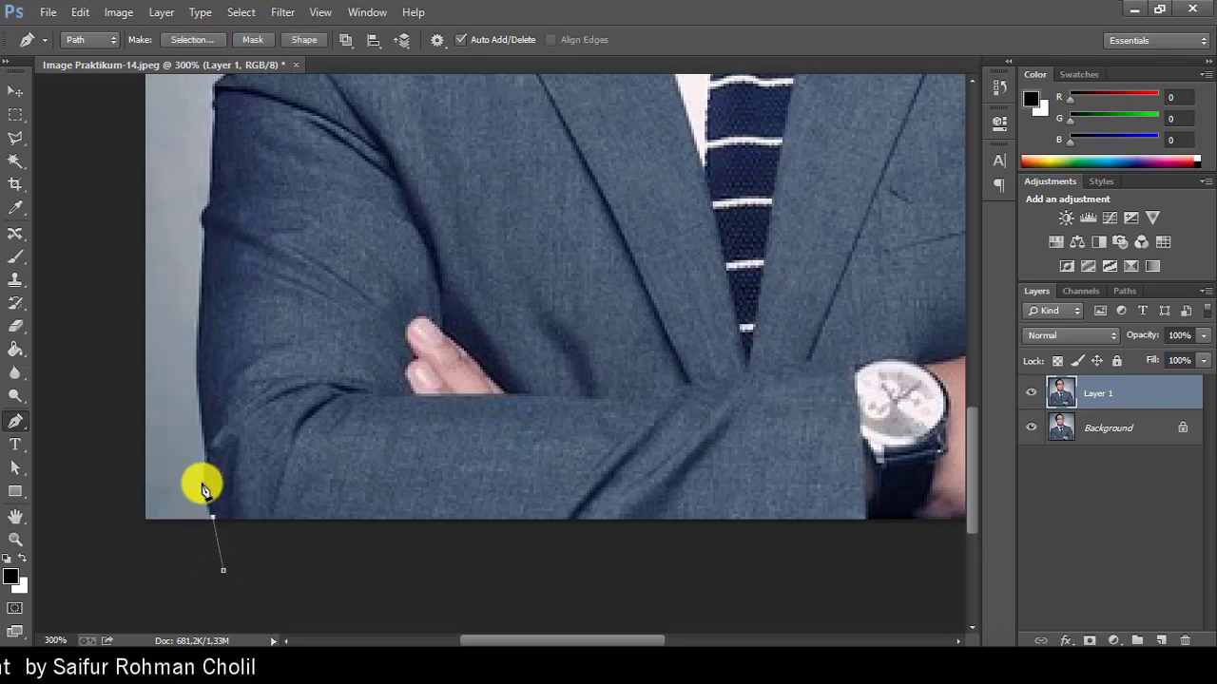
{"action": "left_click", "coordinate": [145, 439]}
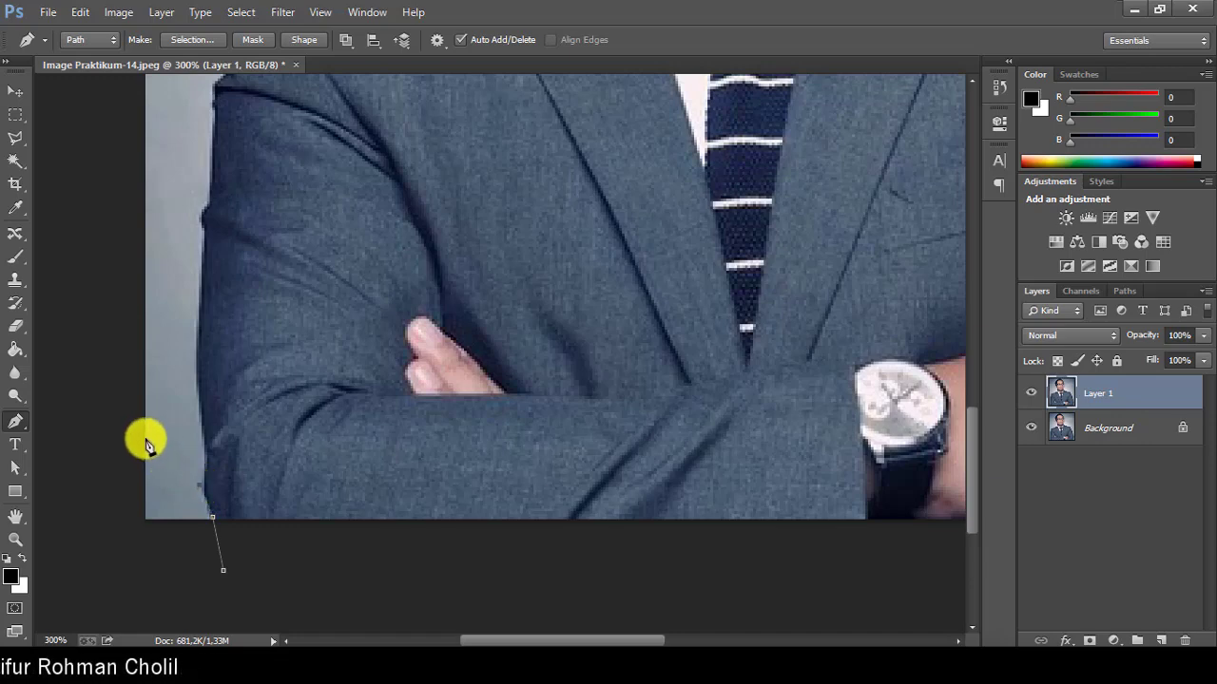
{"action": "left_click", "coordinate": [68, 376]}
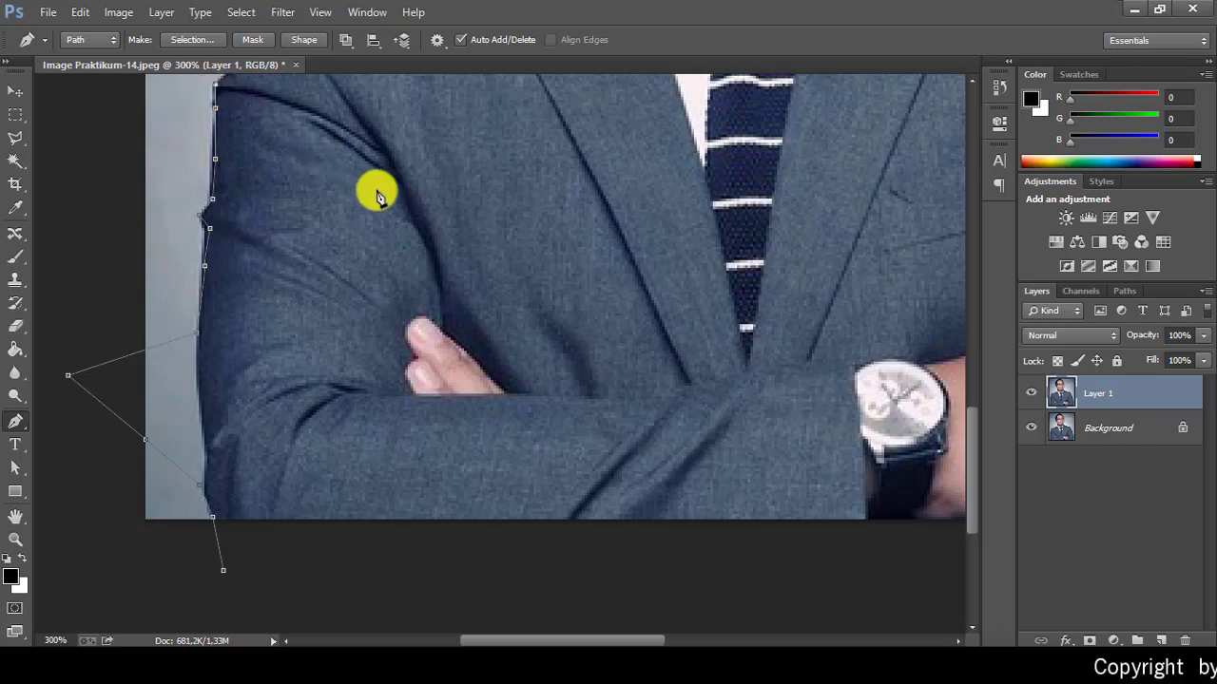
- Continue the path up the sleeve's outer edge and over the left-hand shoulder of the jacket towards the collar
{"action": "left_click_drag", "start_coordinate": [391, 178], "coordinate": [323, 489]}
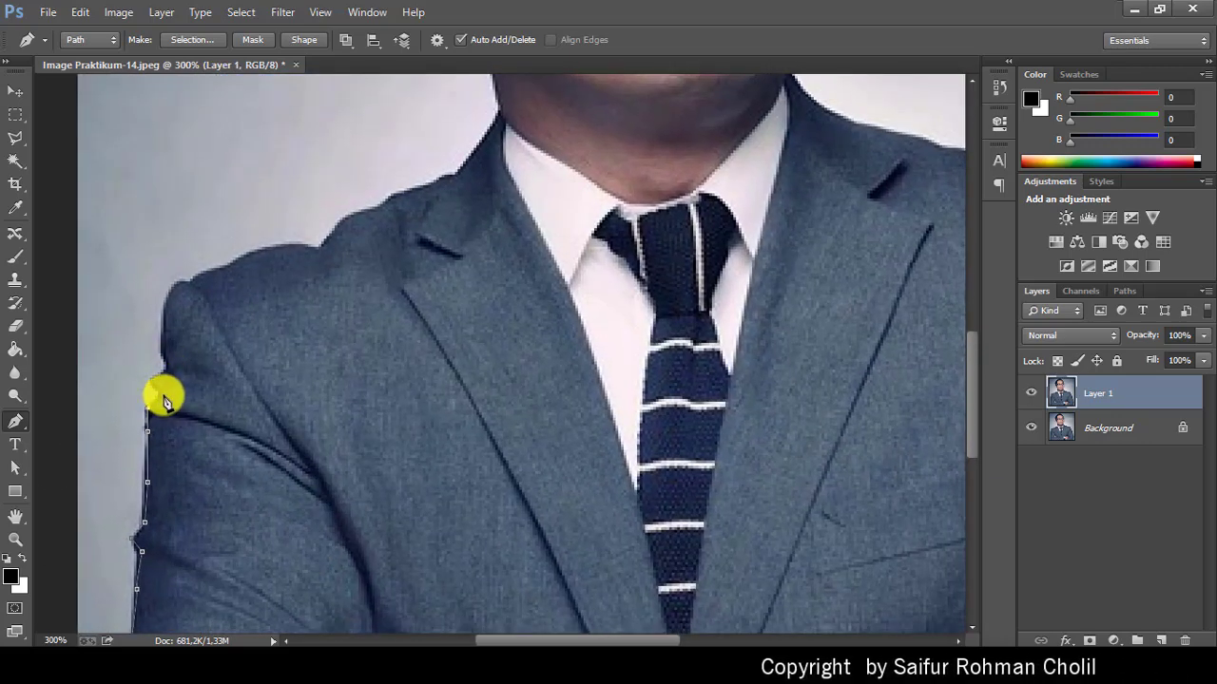
{"action": "left_click", "coordinate": [148, 382]}
{"action": "left_click", "coordinate": [166, 369]}
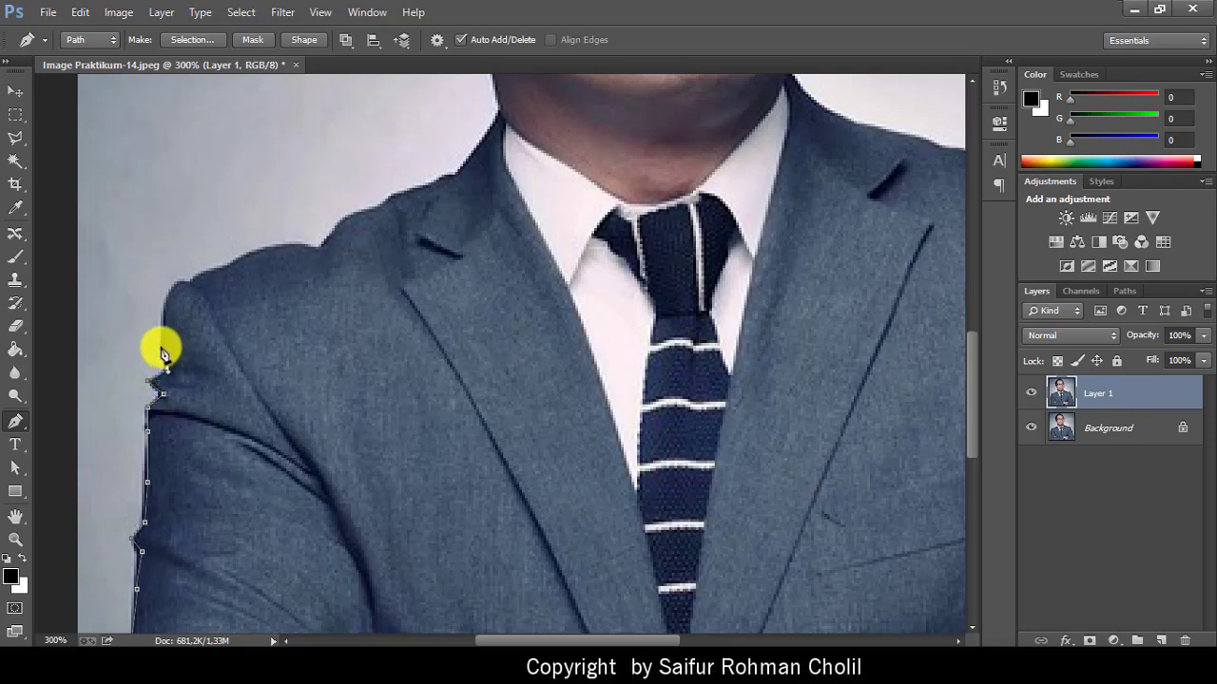
{"action": "left_click", "coordinate": [168, 292]}
{"action": "left_click", "coordinate": [188, 282]}
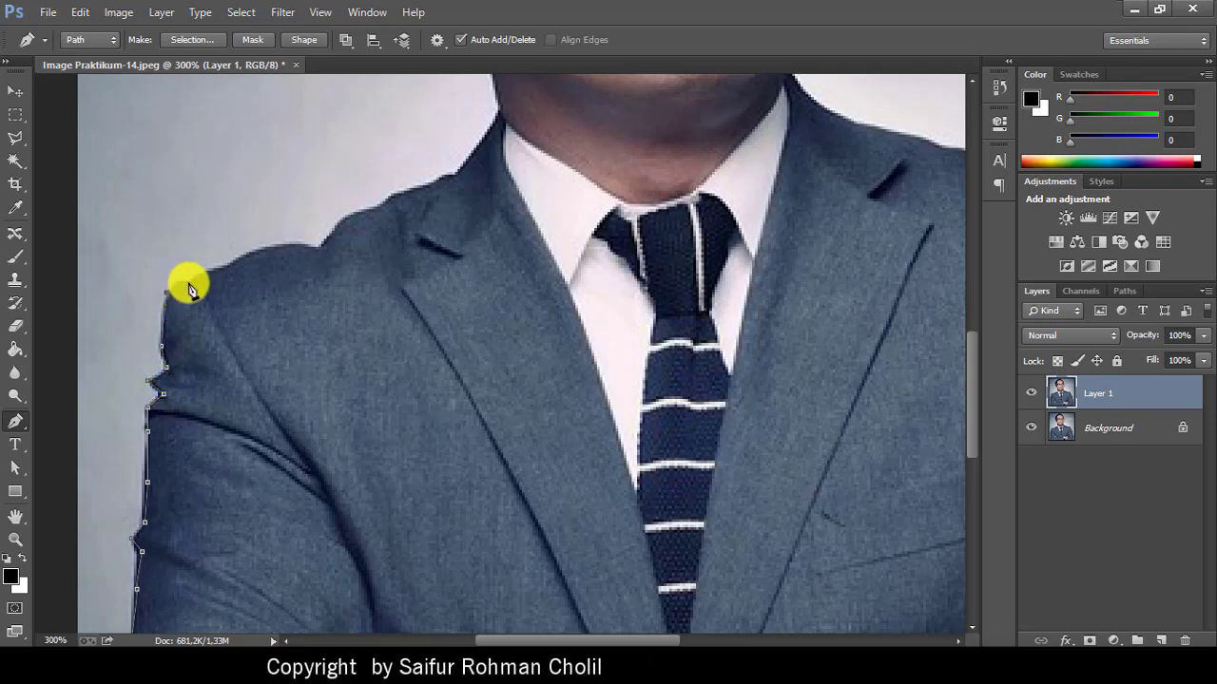
{"action": "left_click", "coordinate": [222, 271]}
{"action": "left_click", "coordinate": [265, 251]}
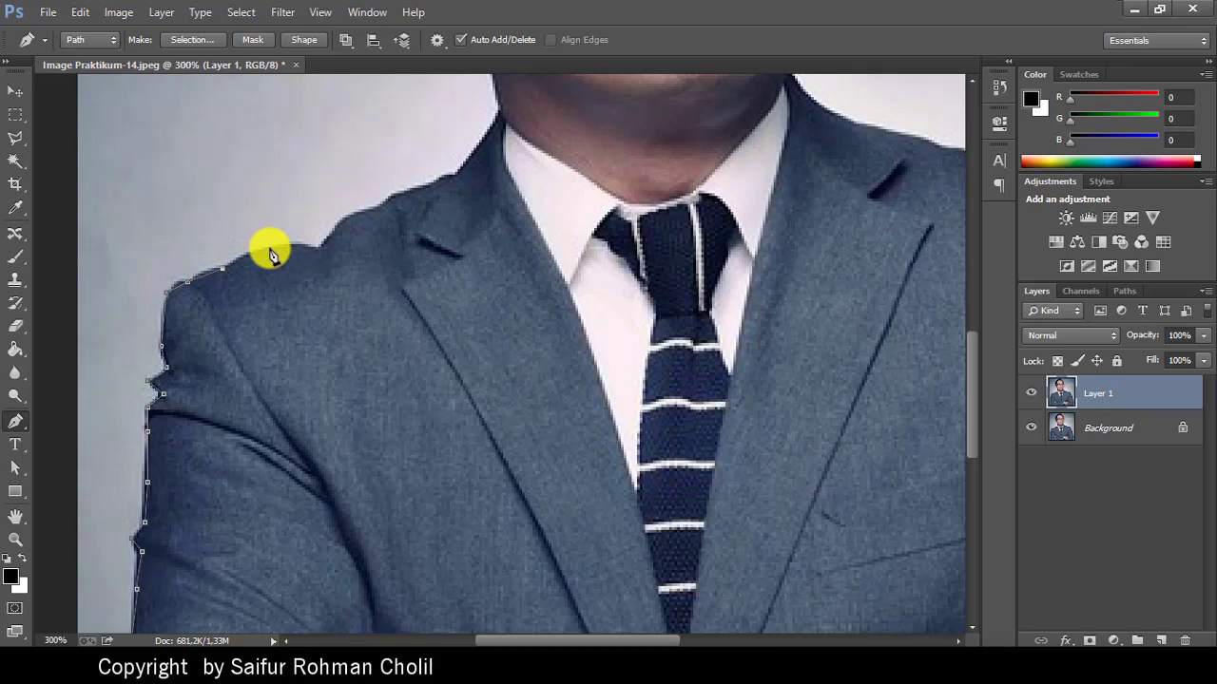
{"action": "left_click", "coordinate": [321, 249]}
{"action": "left_click", "coordinate": [345, 219]}
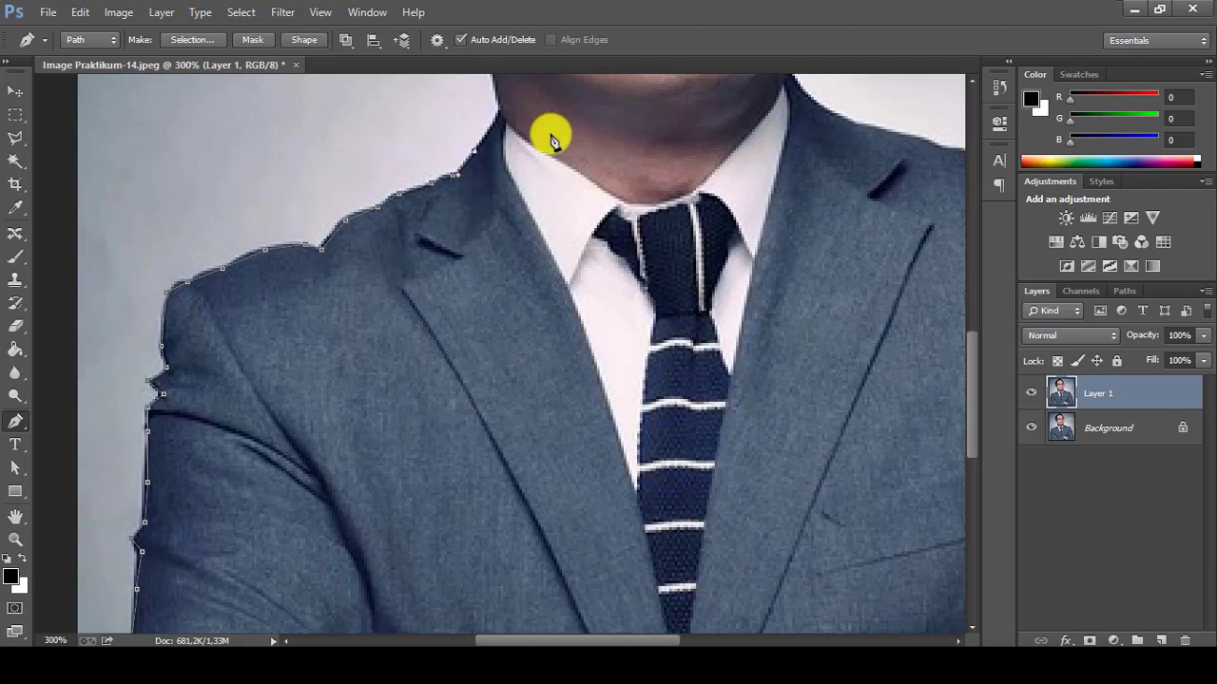
- Continue the path along the collar and neck and around the ear's outer edge up to the hairline
{"action": "scroll", "coordinate": [552, 138], "scroll_direction": "up", "scroll_amount": 4}
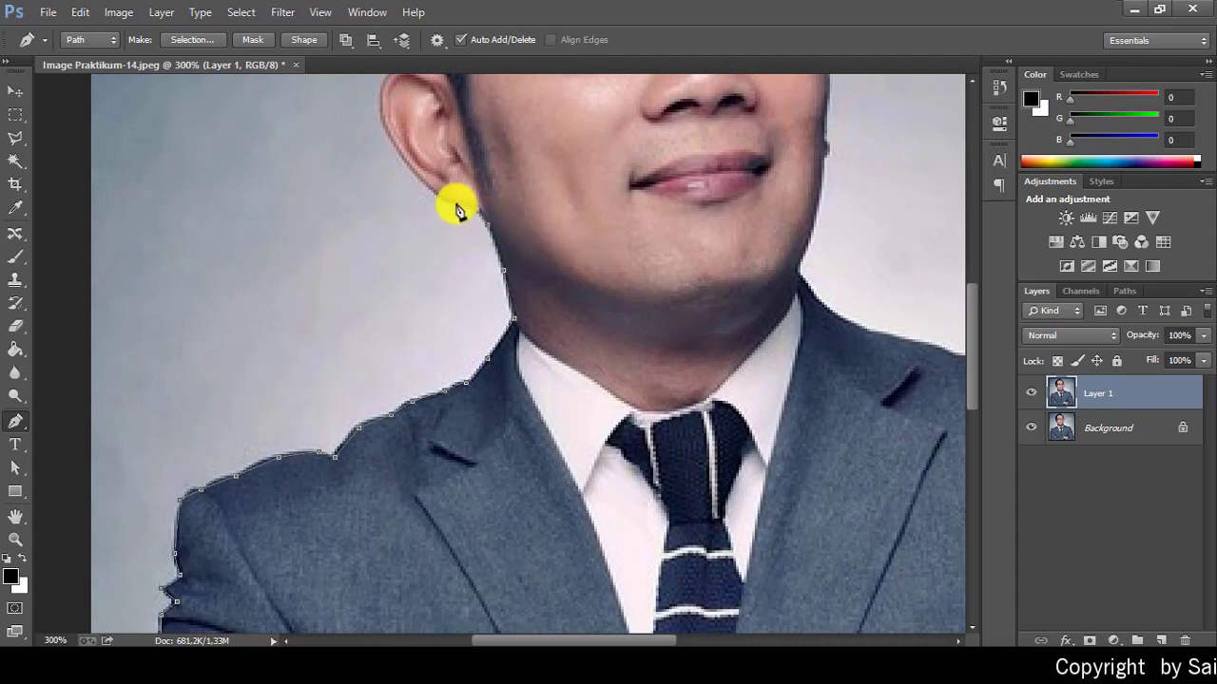
{"action": "left_click", "coordinate": [420, 178]}
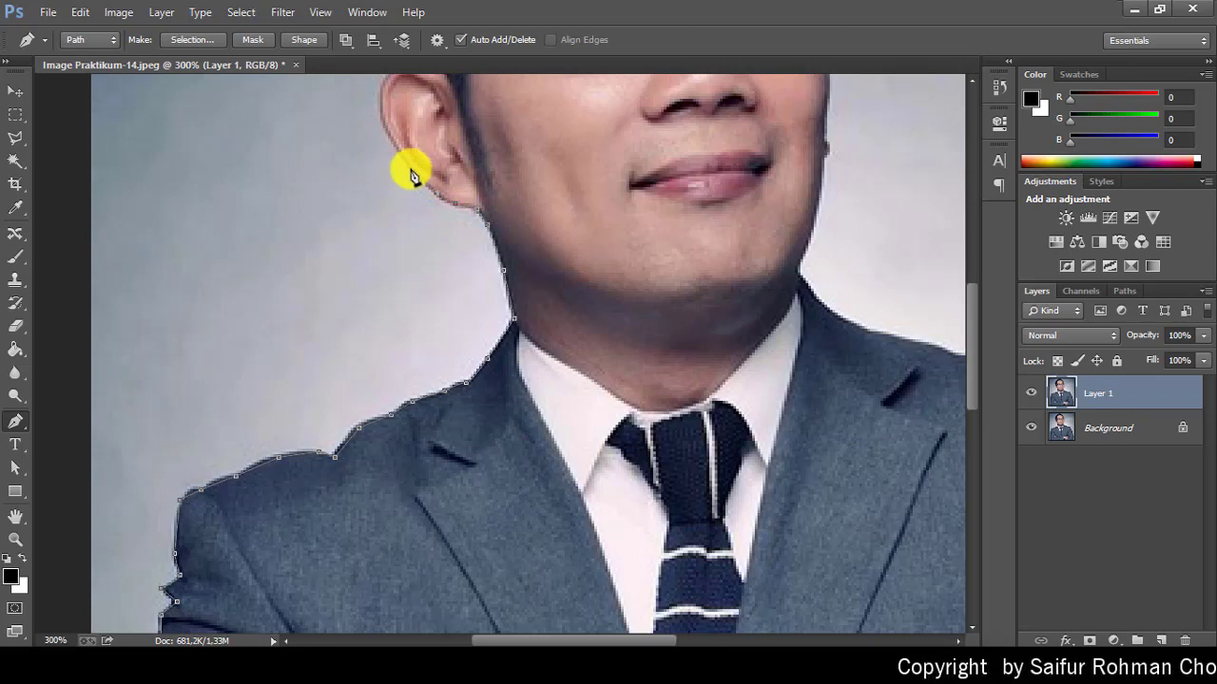
{"action": "left_click", "coordinate": [397, 144]}
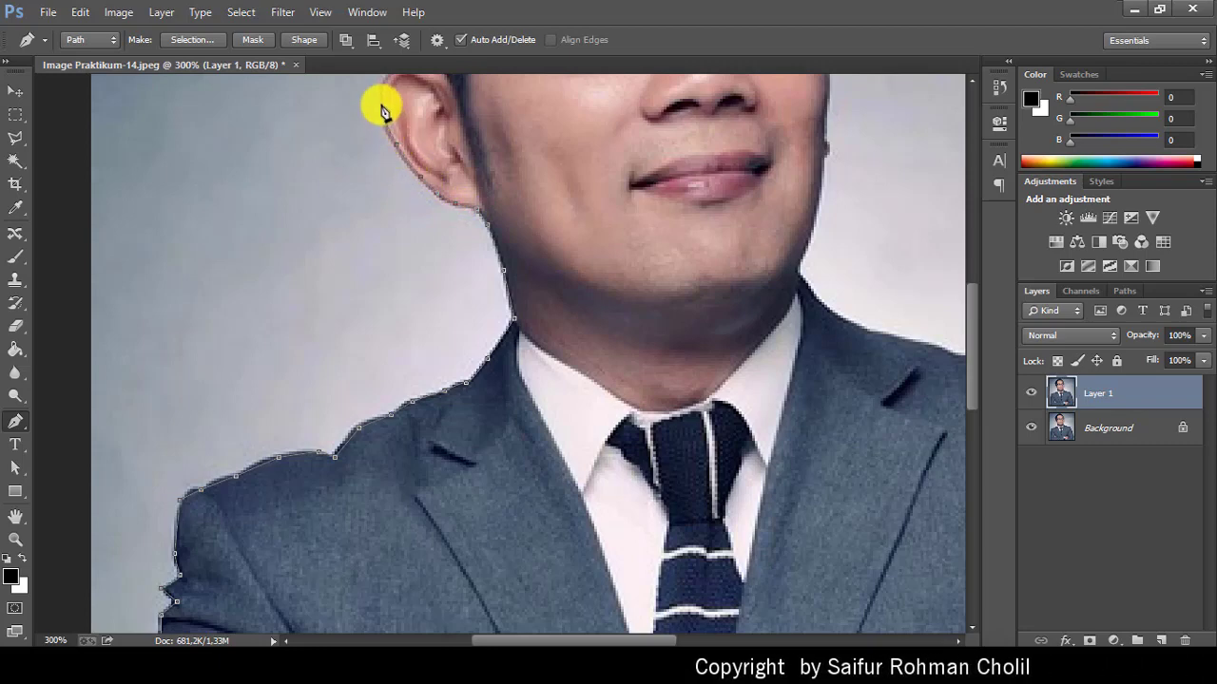
{"action": "left_click_drag", "start_coordinate": [429, 114], "coordinate": [448, 313]}
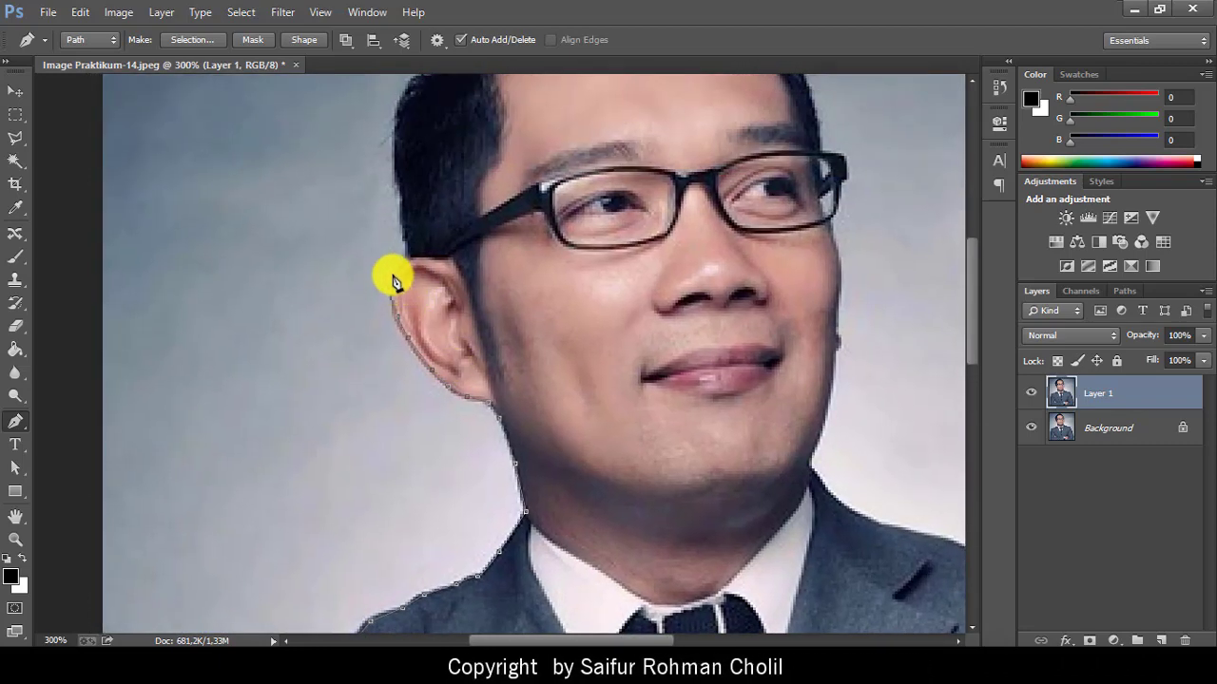
{"action": "left_click", "coordinate": [408, 254]}
- Continue the path from above the ear up the left-hand side of the hair towards the crown
{"action": "left_click", "coordinate": [406, 231]}
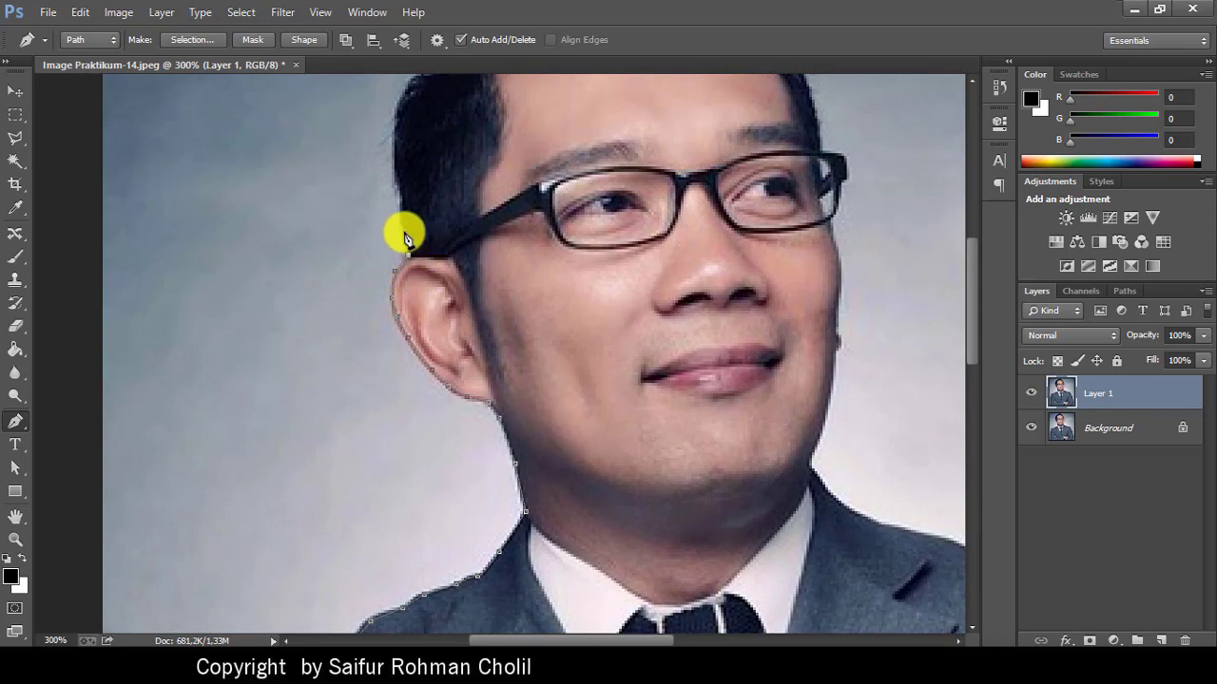
{"action": "left_click", "coordinate": [402, 199]}
{"action": "left_click", "coordinate": [399, 179]}
{"action": "left_click", "coordinate": [392, 141]}
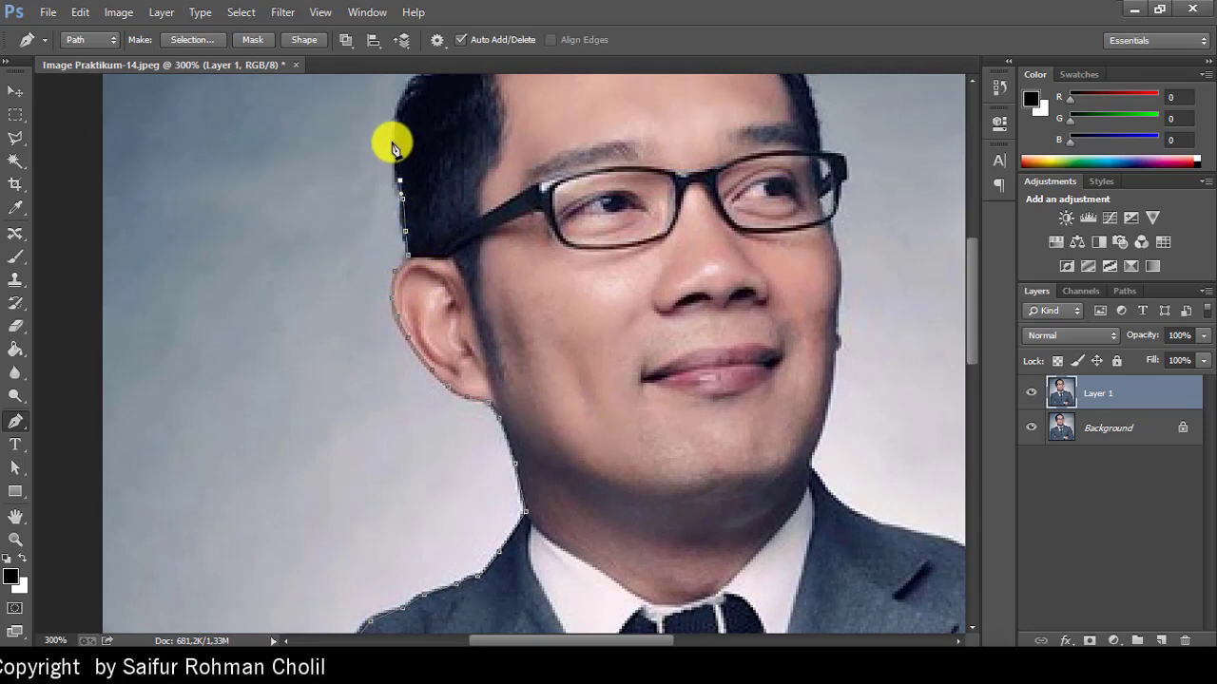
{"action": "left_click_drag", "start_coordinate": [443, 120], "coordinate": [402, 318]}
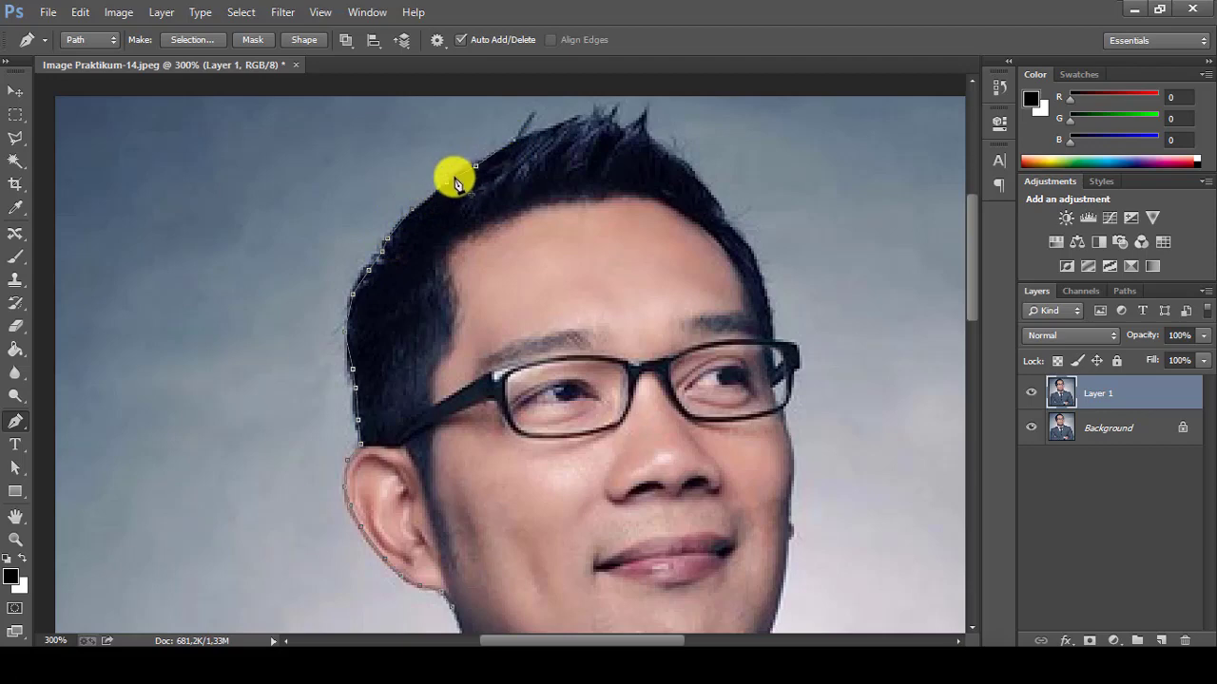
- Continue the path over the top of the hair, following the stray strand and the pointed tufts
{"action": "key", "text": "ctrl+plus"}
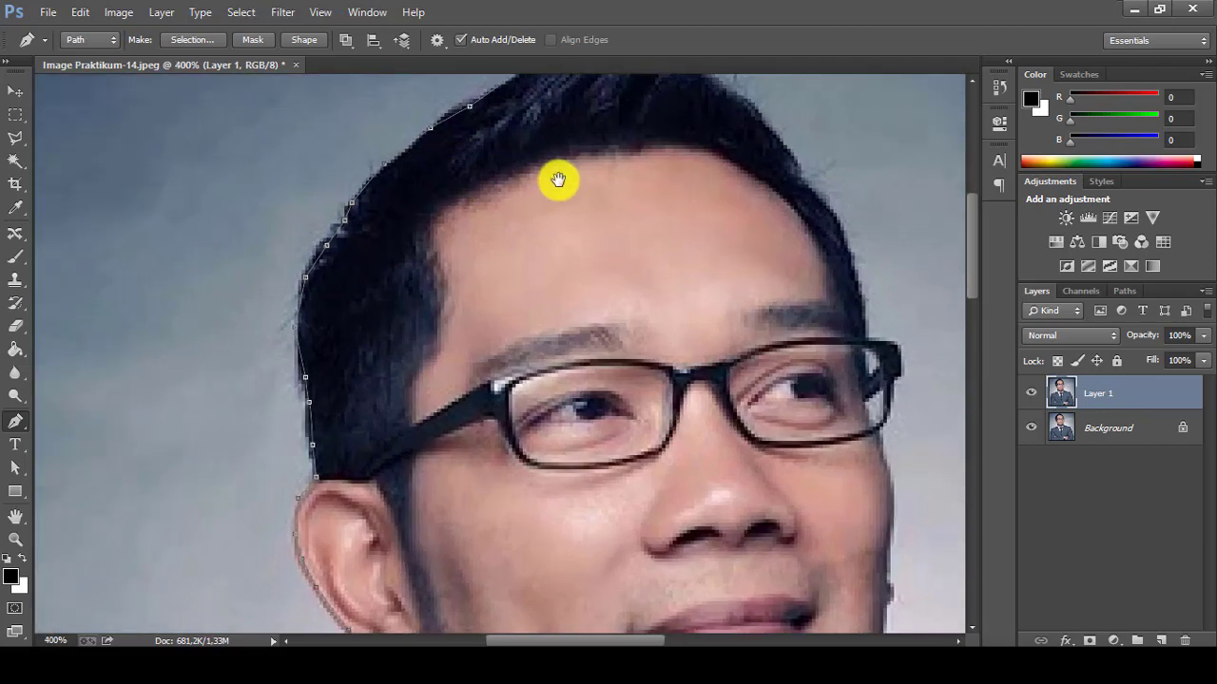
{"action": "left_click_drag", "start_coordinate": [558, 180], "coordinate": [428, 407]}
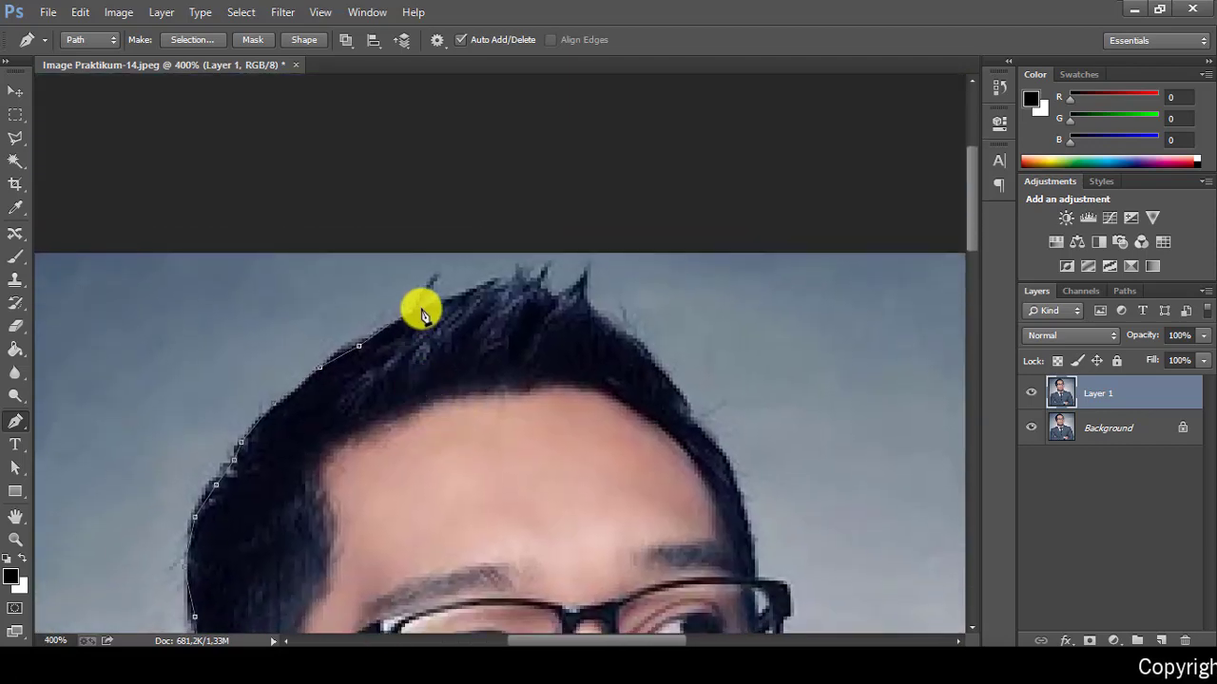
{"action": "left_click", "coordinate": [436, 272]}
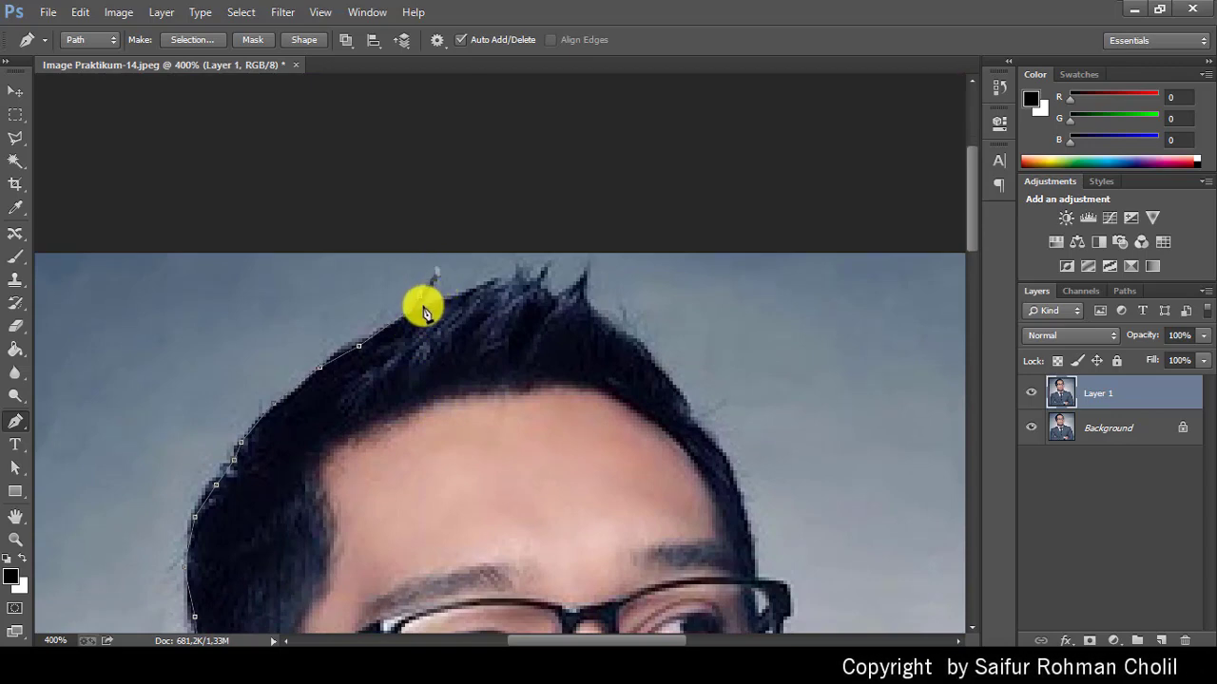
{"action": "left_click", "coordinate": [422, 306]}
{"action": "left_click", "coordinate": [491, 280]}
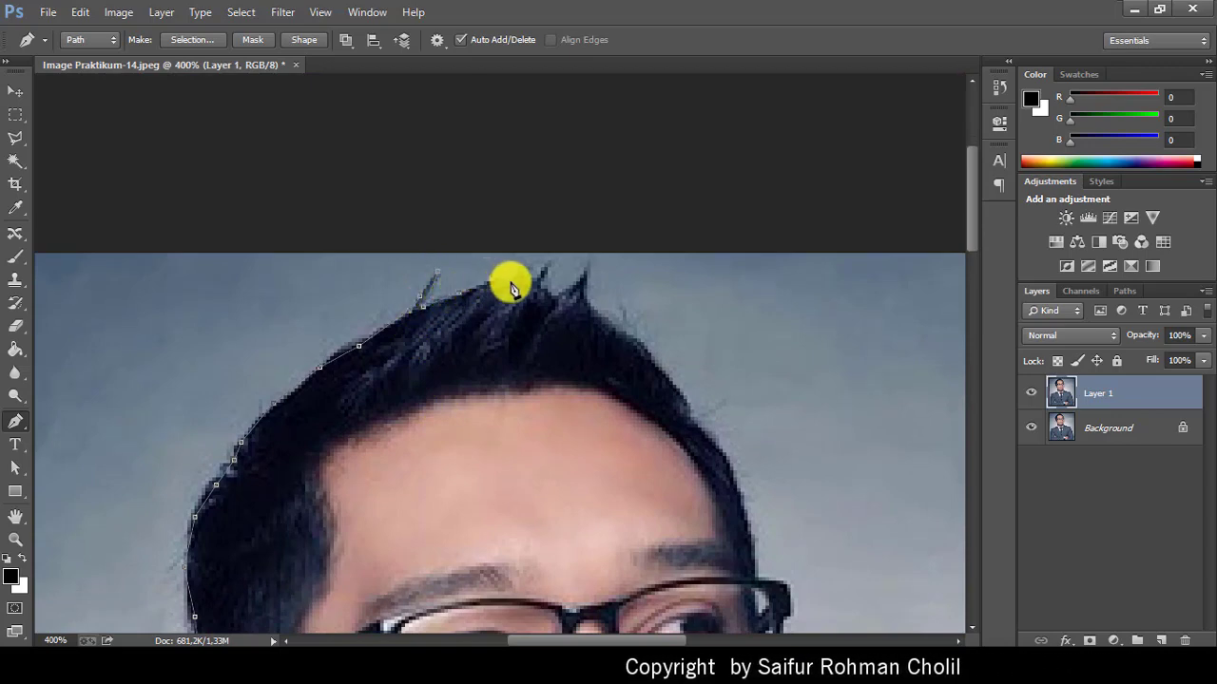
{"action": "left_click", "coordinate": [513, 281]}
{"action": "left_click", "coordinate": [549, 265]}
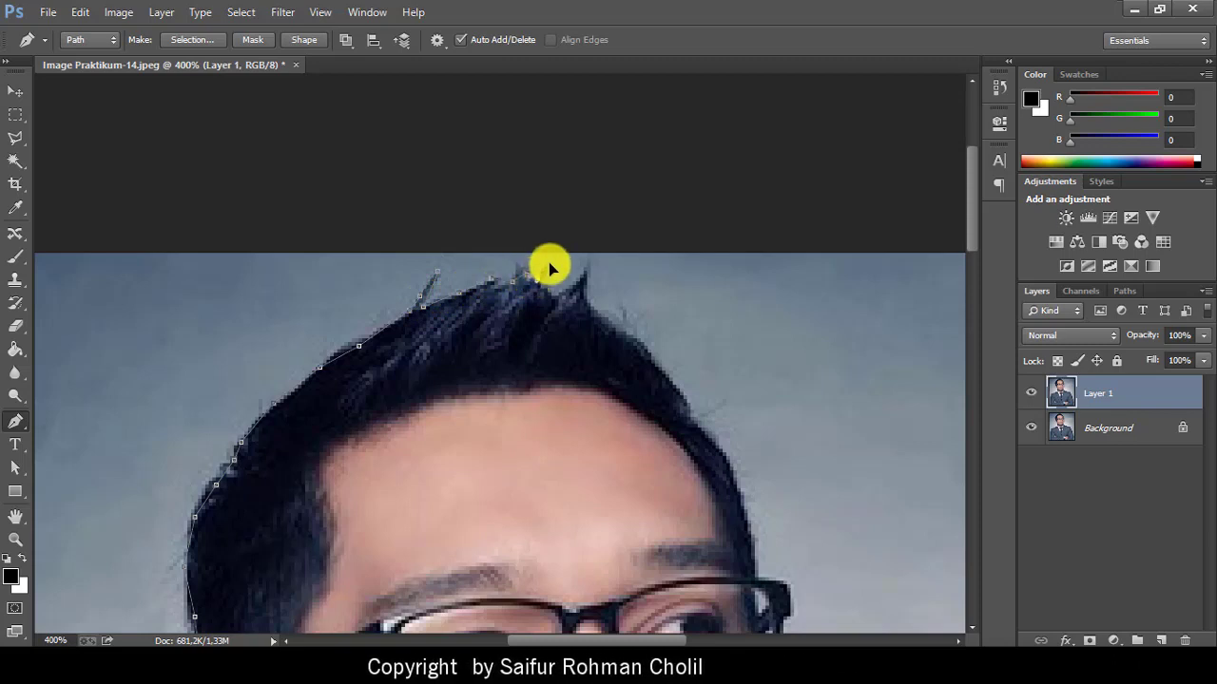
{"action": "left_click", "coordinate": [557, 296]}
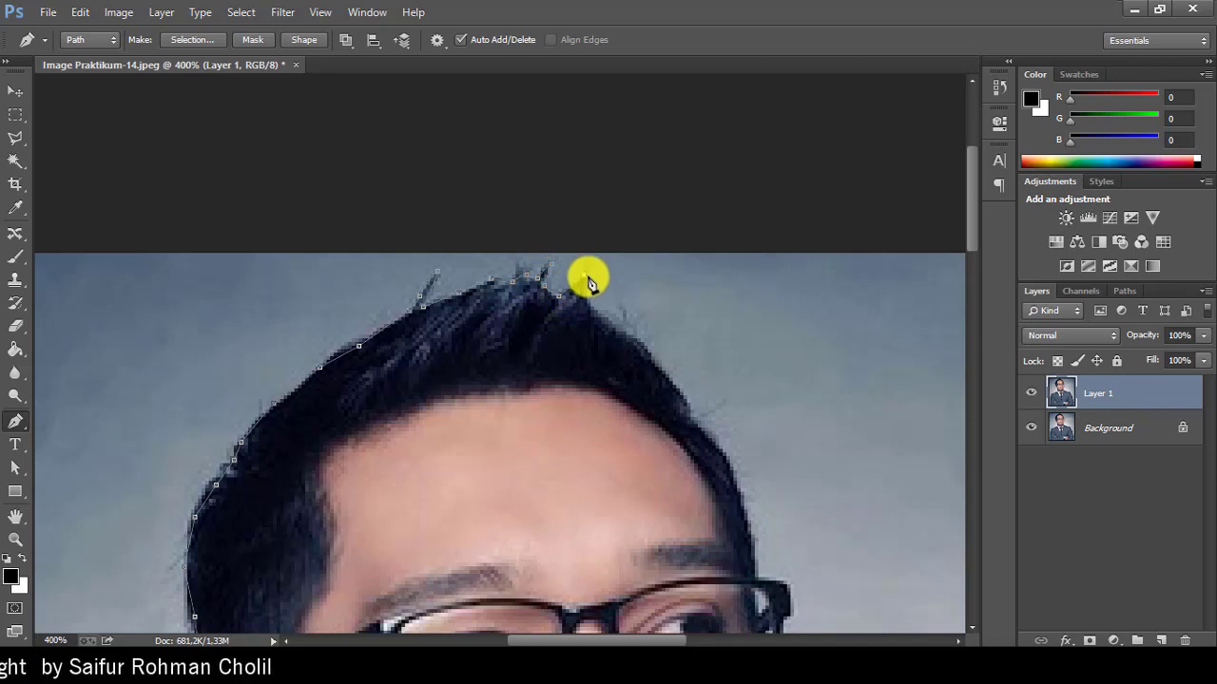
{"action": "left_click", "coordinate": [584, 272]}
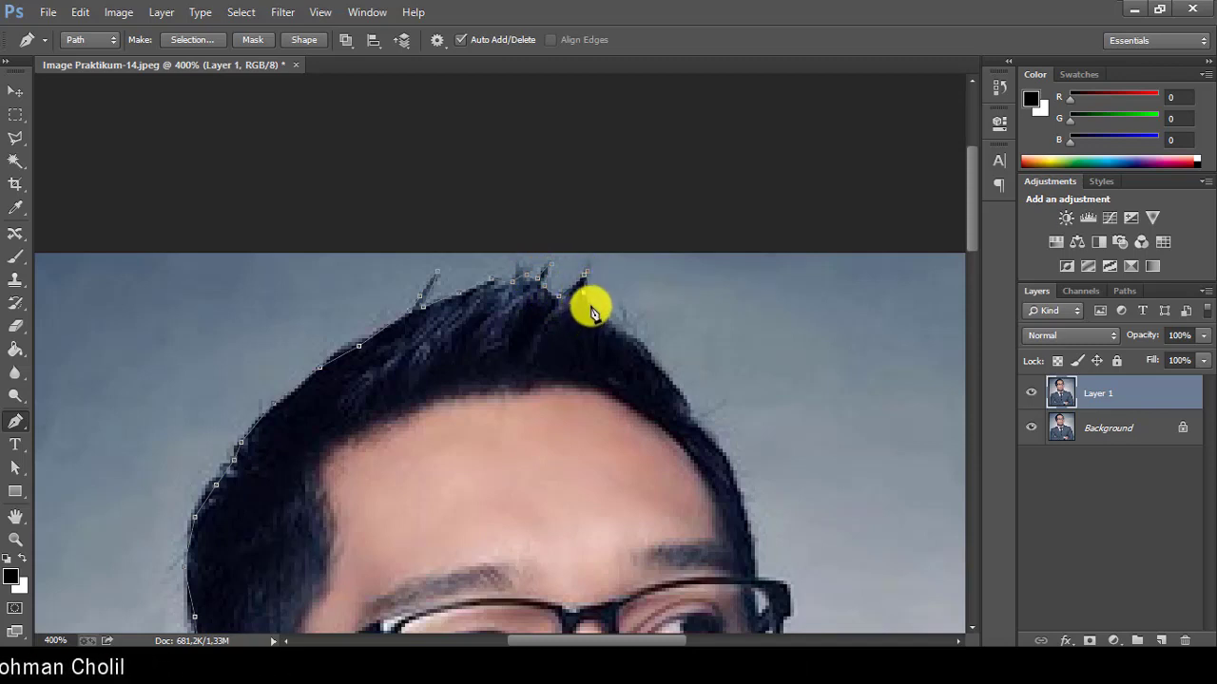
- Continue the path from the last tuft down the right-hand side of the hair towards the glasses
{"action": "left_click_drag", "start_coordinate": [656, 377], "coordinate": [538, 266]}
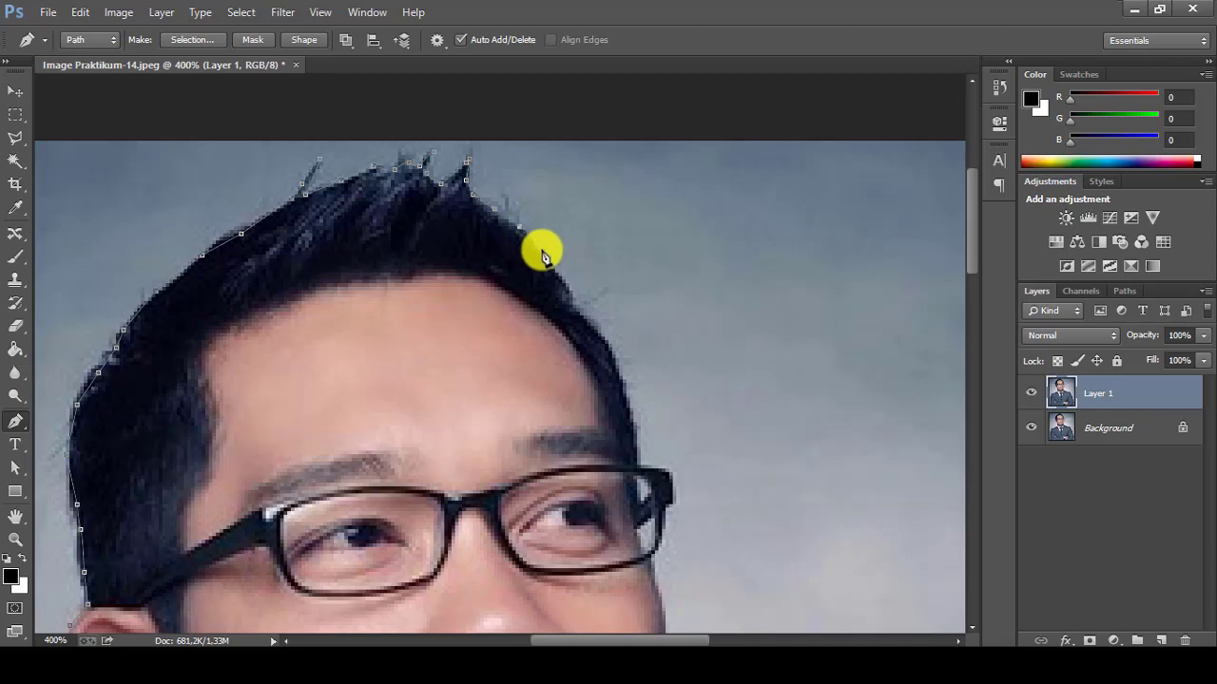
{"action": "left_click", "coordinate": [564, 289]}
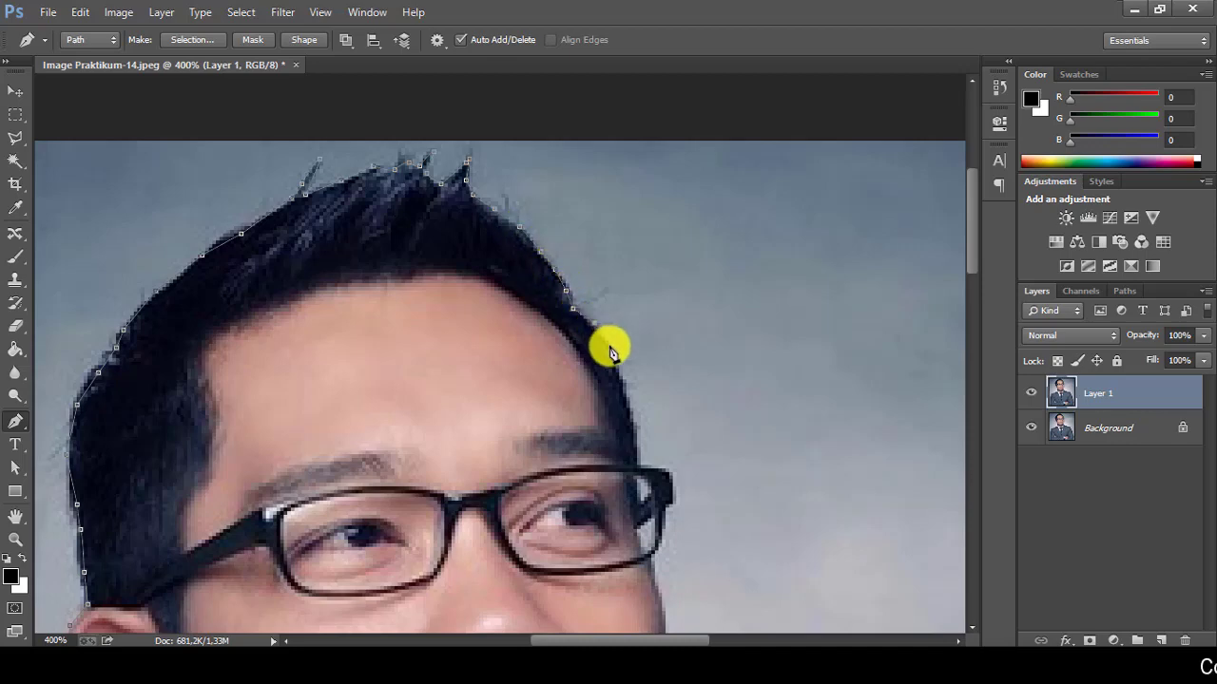
{"action": "left_click_drag", "start_coordinate": [699, 373], "coordinate": [658, 202]}
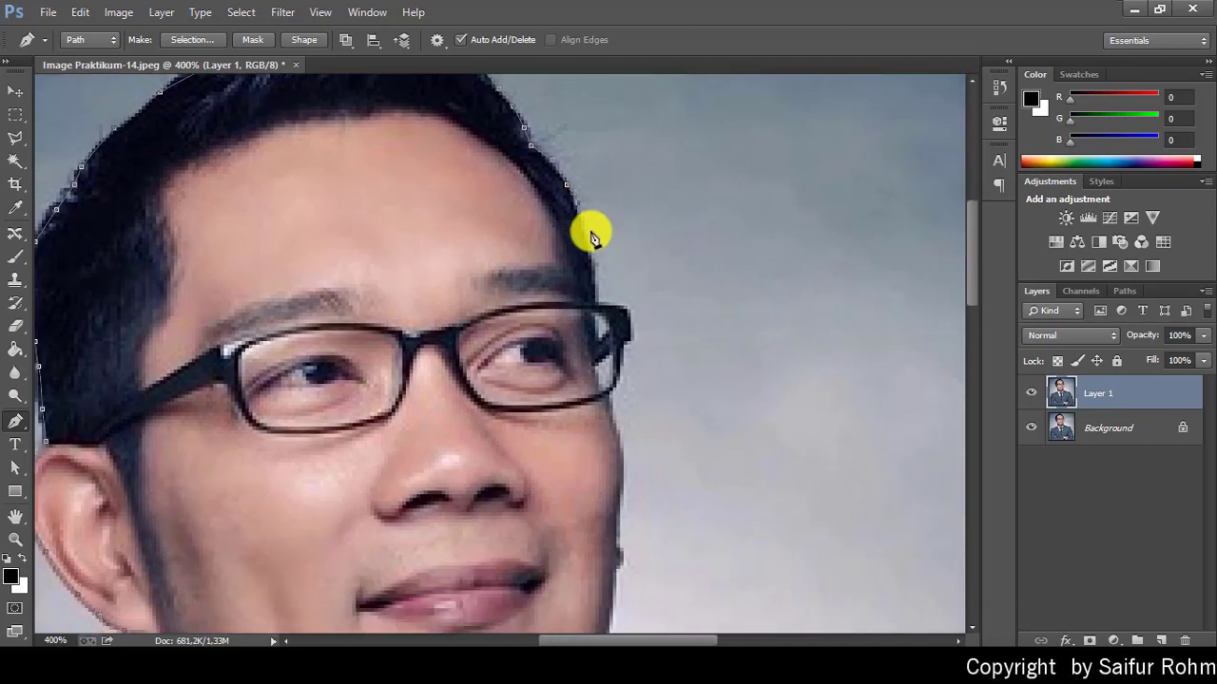
{"action": "left_click", "coordinate": [581, 238]}
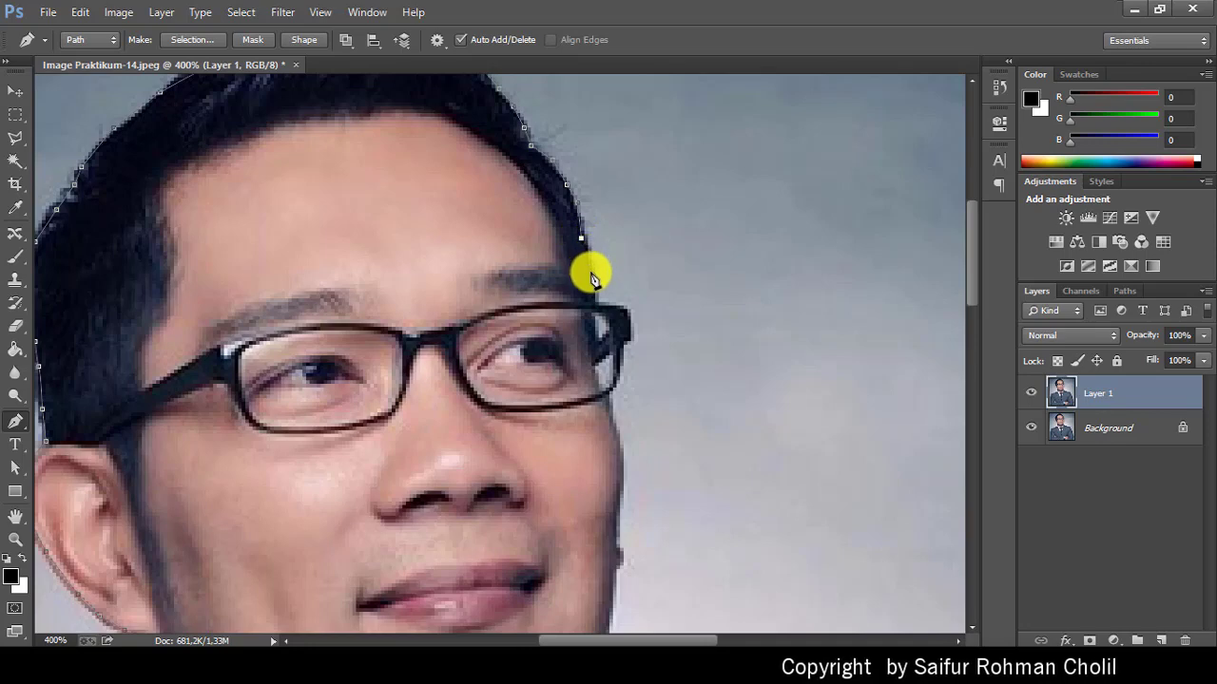
{"action": "left_click", "coordinate": [591, 273]}
- Run the path around the outer corner of the glasses and down the right-hand cheek and jaw to the jacket collar
{"action": "left_click", "coordinate": [595, 303]}
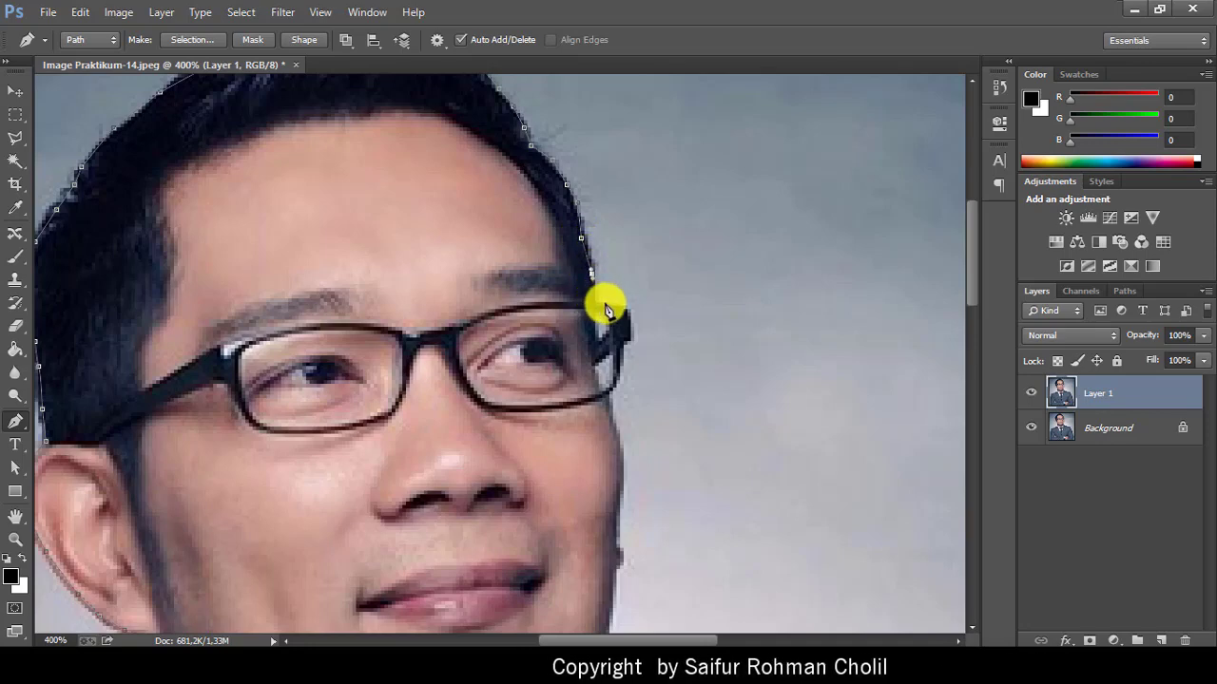
{"action": "left_click", "coordinate": [629, 308]}
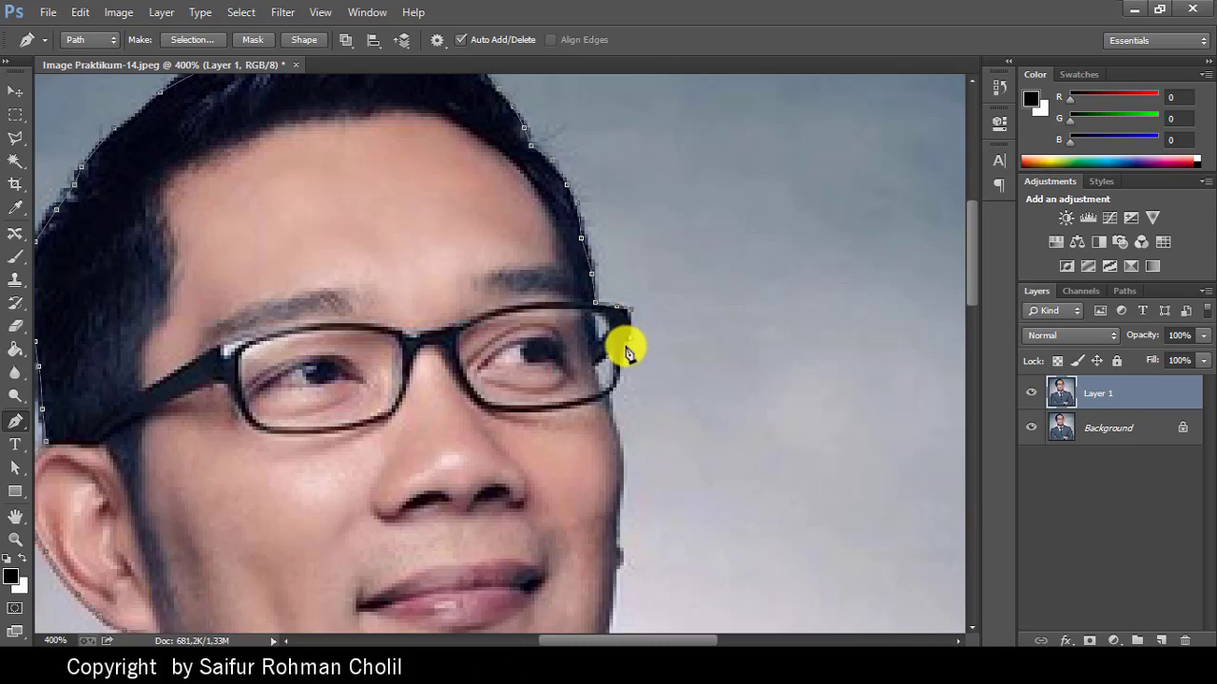
{"action": "left_click_drag", "start_coordinate": [671, 377], "coordinate": [747, 188]}
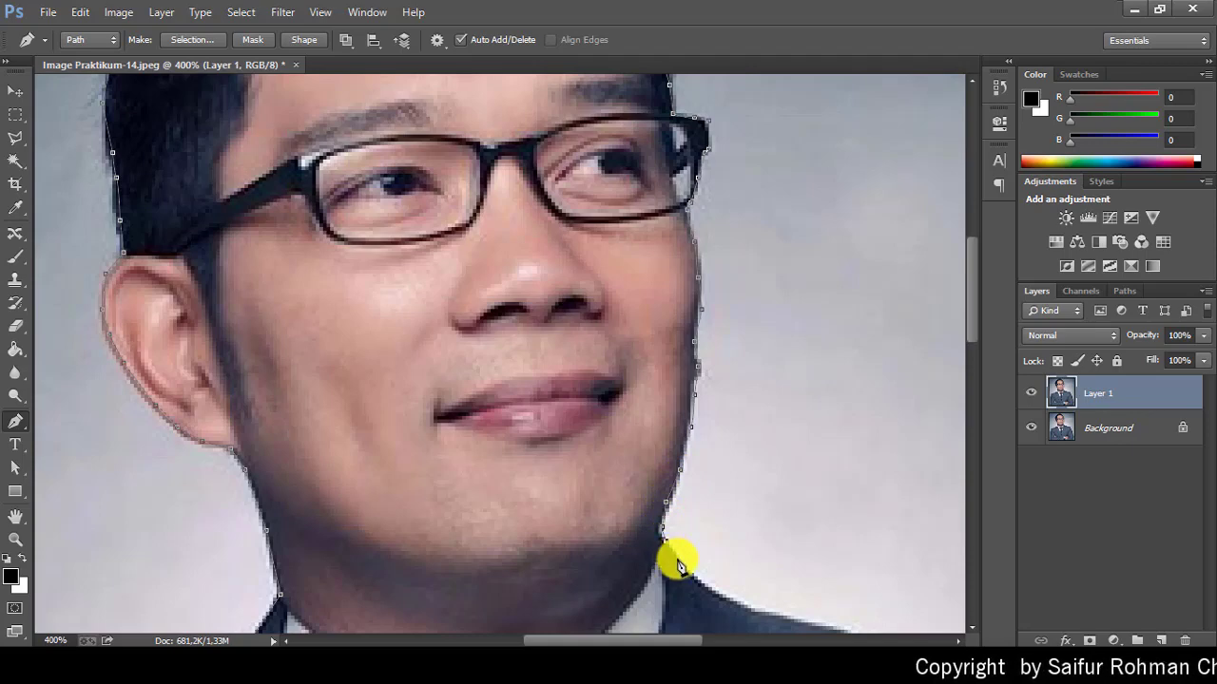
- Continue the path along the right-hand jacket collar and across the shoulder to the notch where the collar ends
{"action": "left_click_drag", "start_coordinate": [705, 456], "coordinate": [579, 212]}
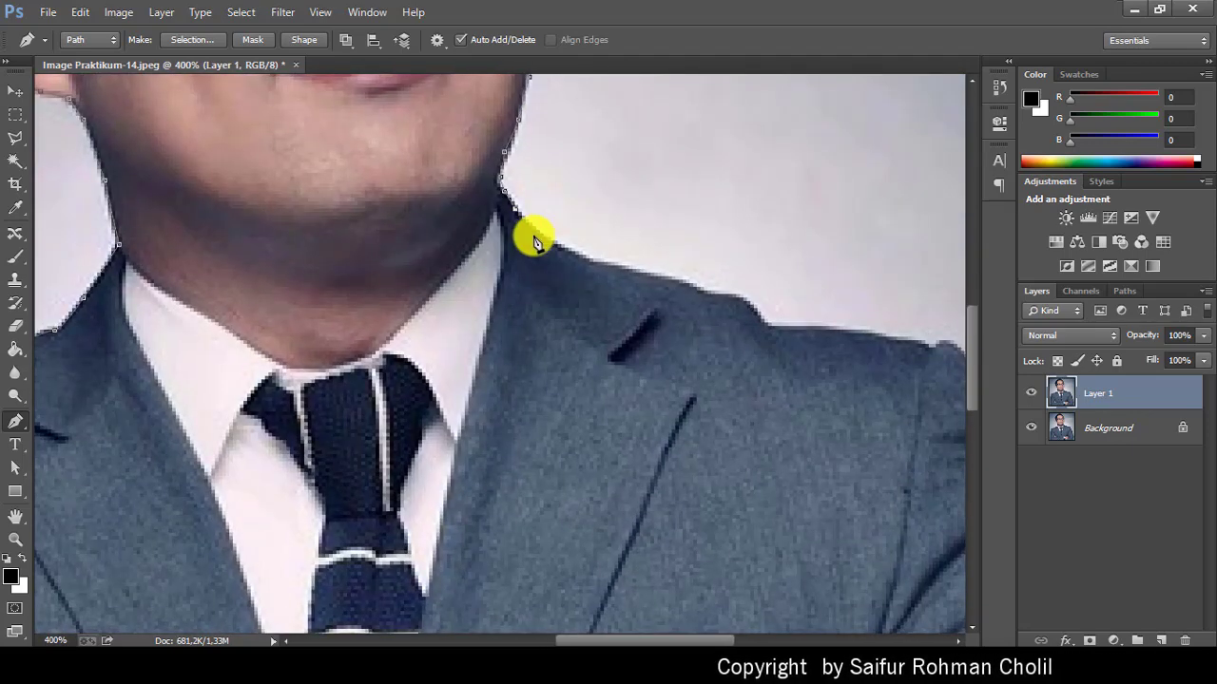
{"action": "left_click", "coordinate": [579, 252]}
{"action": "left_click", "coordinate": [614, 273]}
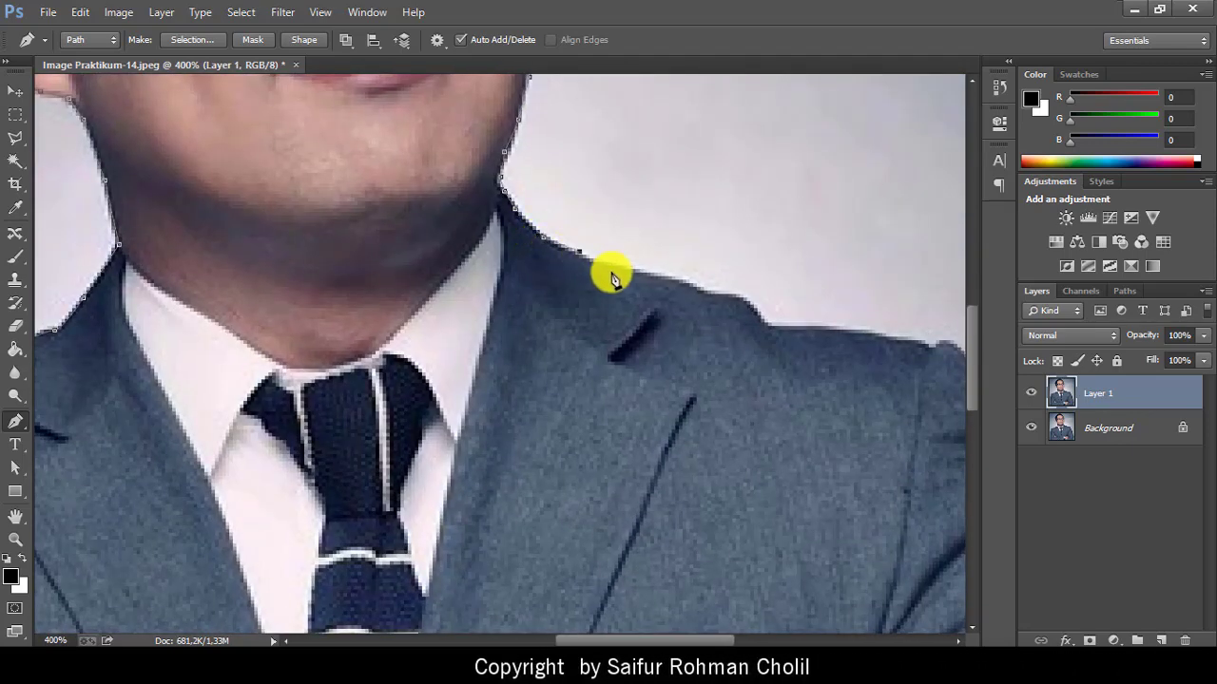
{"action": "left_click", "coordinate": [654, 277]}
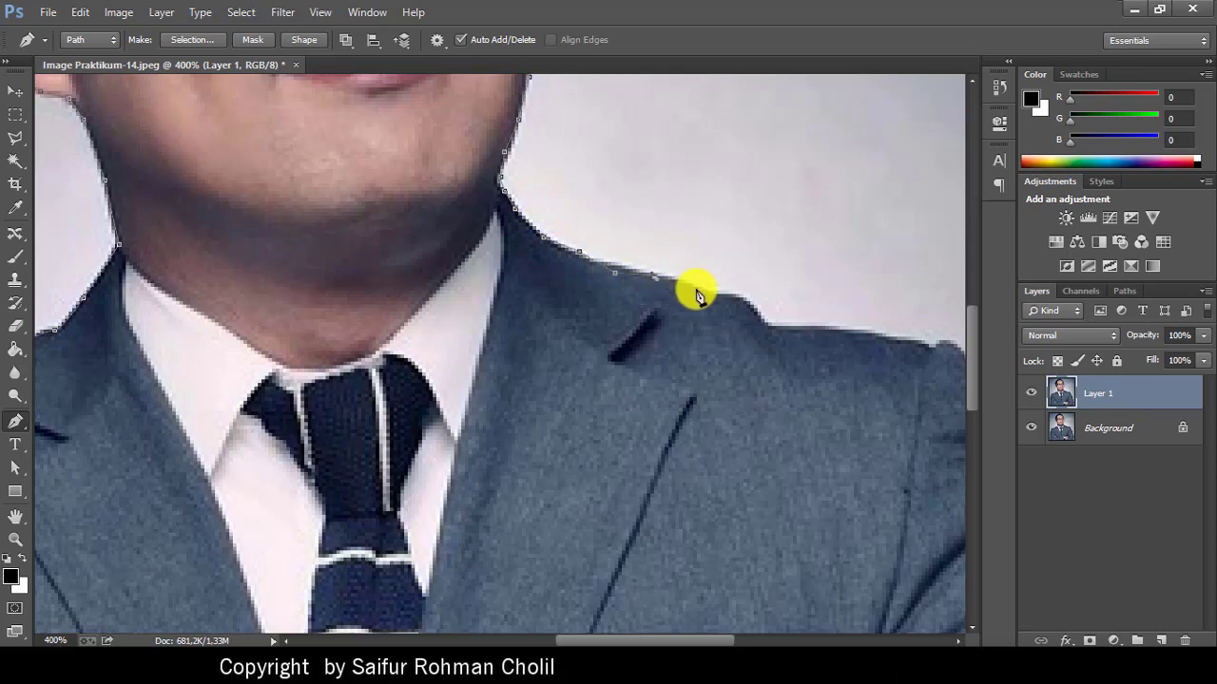
{"action": "left_click", "coordinate": [697, 287]}
{"action": "left_click", "coordinate": [740, 300]}
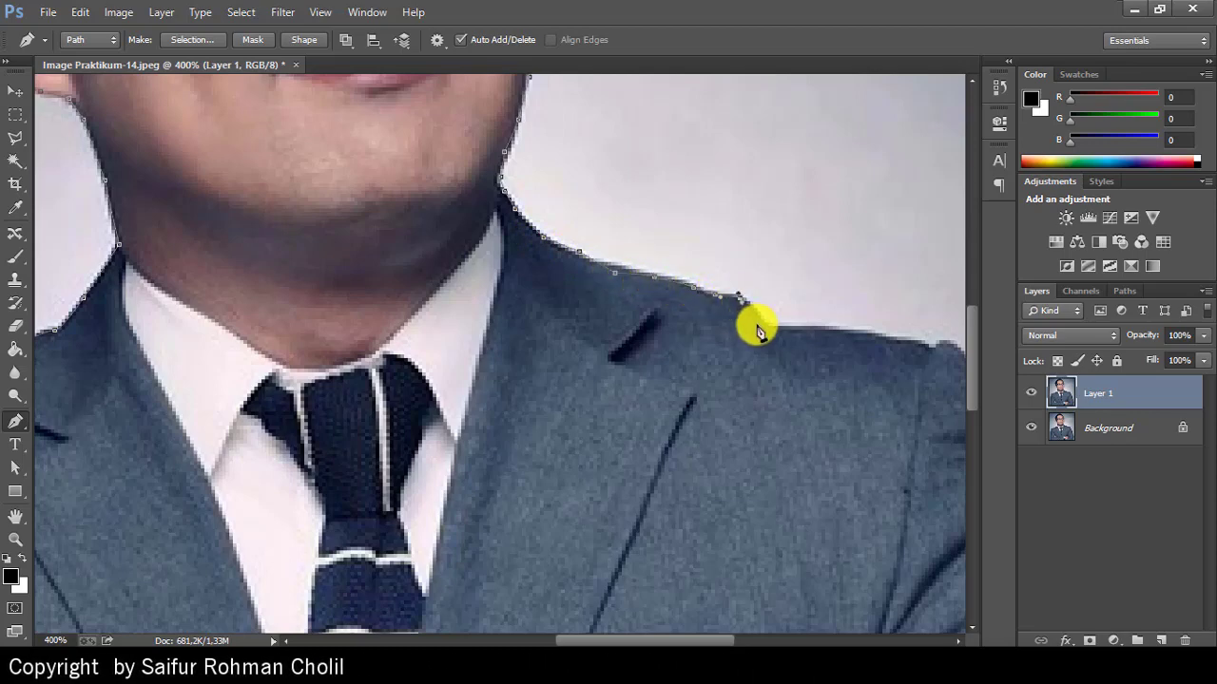
{"action": "left_click", "coordinate": [761, 326]}
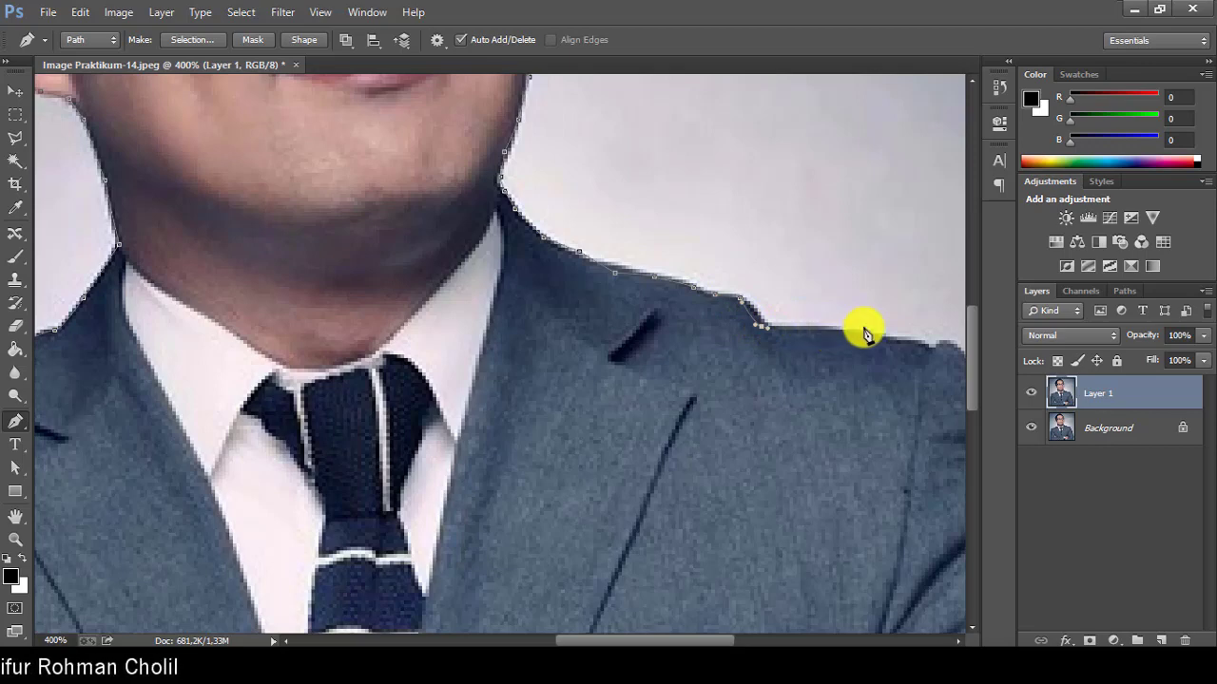
- Continue the path along the right-hand shoulder seam and around the shoulder tip to the first sleeve fold
{"action": "left_click_drag", "start_coordinate": [864, 380], "coordinate": [581, 332]}
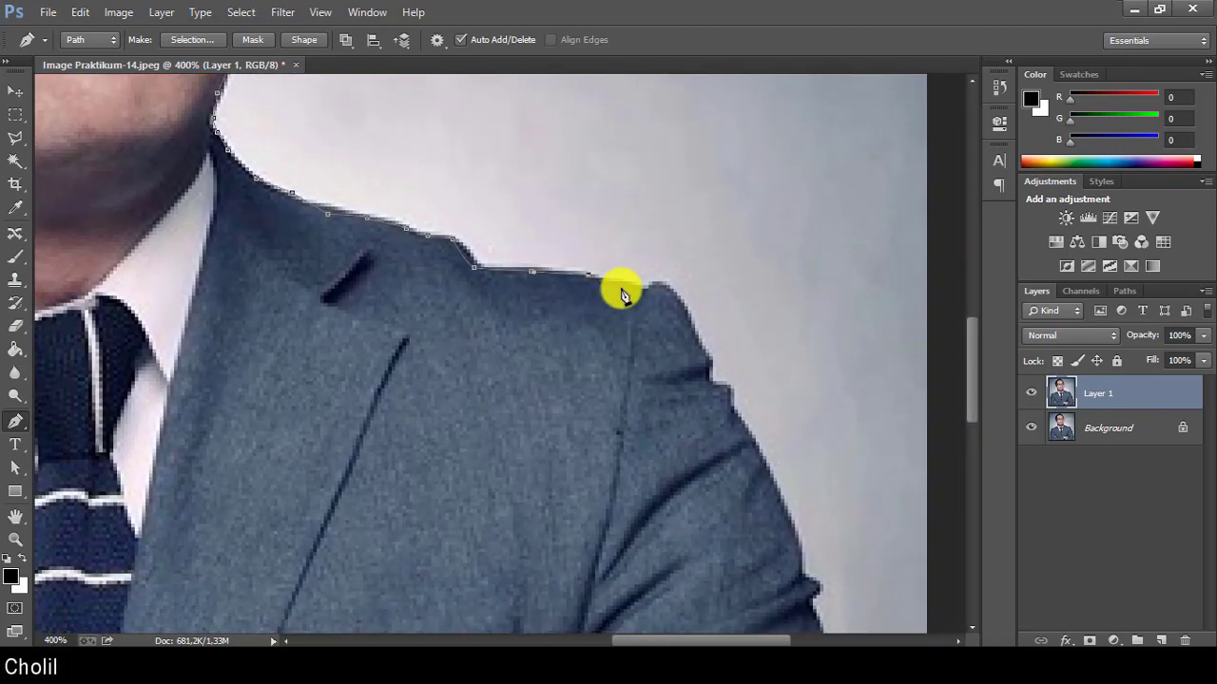
{"action": "left_click", "coordinate": [690, 322]}
{"action": "left_click_drag", "start_coordinate": [804, 353], "coordinate": [721, 191]}
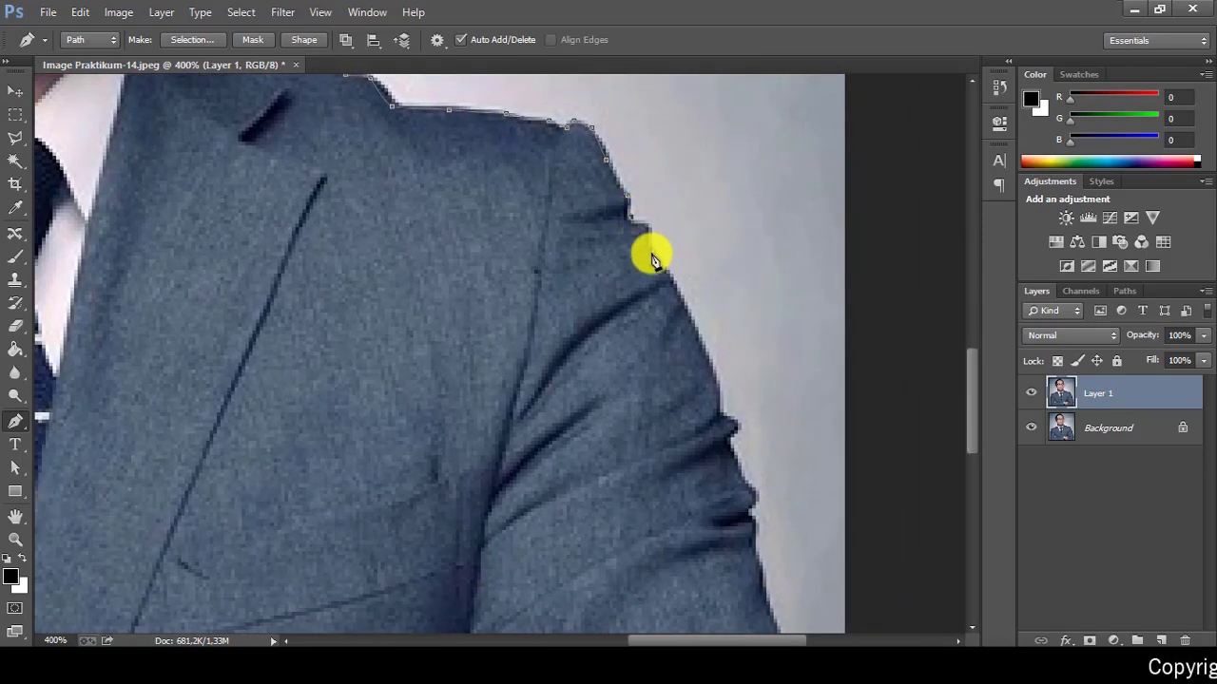
- Continue the path down the outer edge of the right-hand upper sleeve and around the small protruding fold
{"action": "left_click", "coordinate": [655, 258]}
{"action": "left_click", "coordinate": [686, 305]}
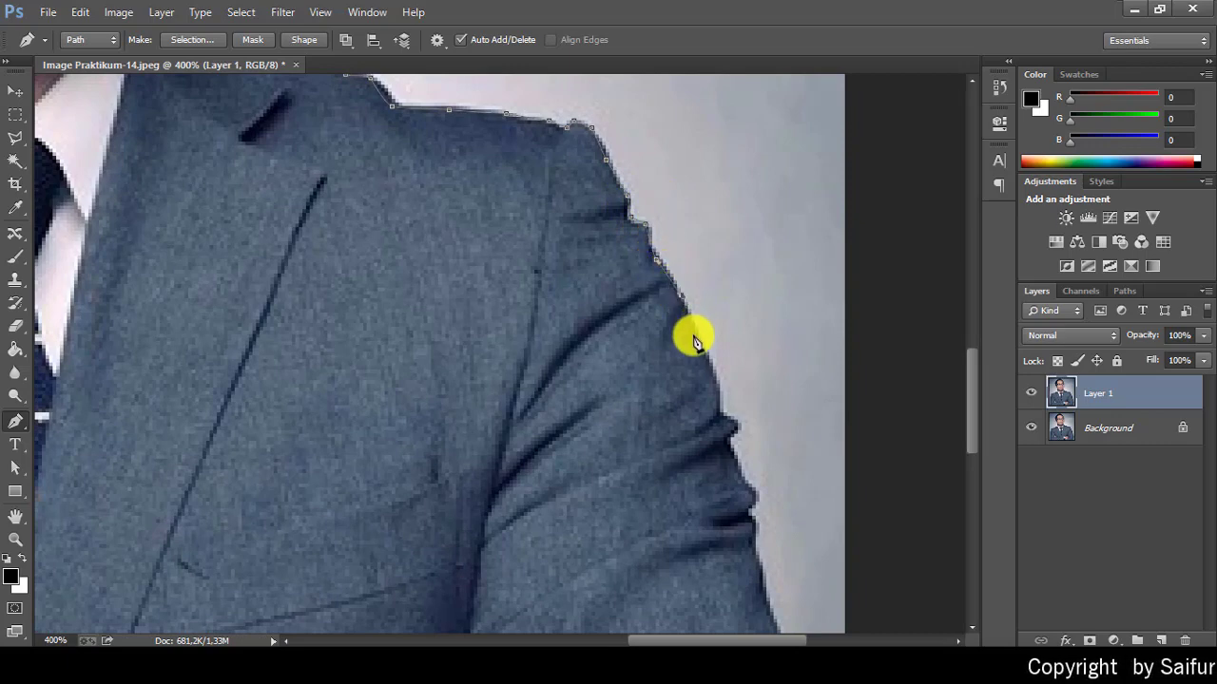
{"action": "left_click", "coordinate": [699, 341]}
{"action": "left_click", "coordinate": [713, 375]}
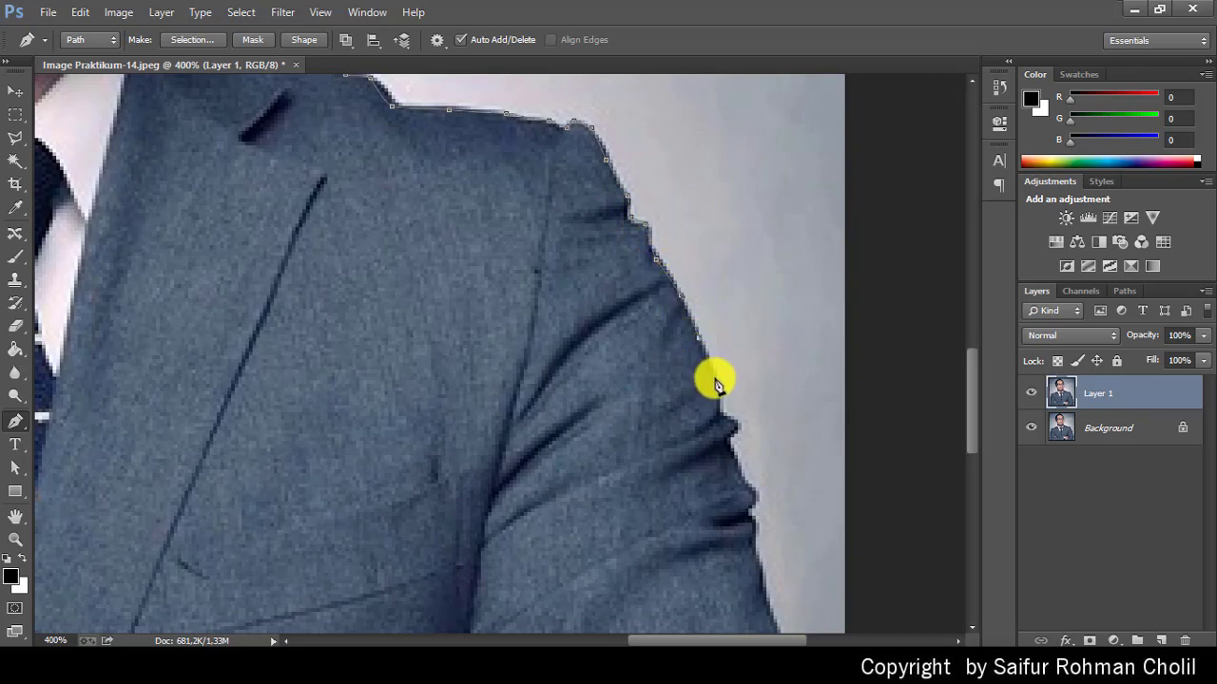
{"action": "left_click", "coordinate": [719, 413]}
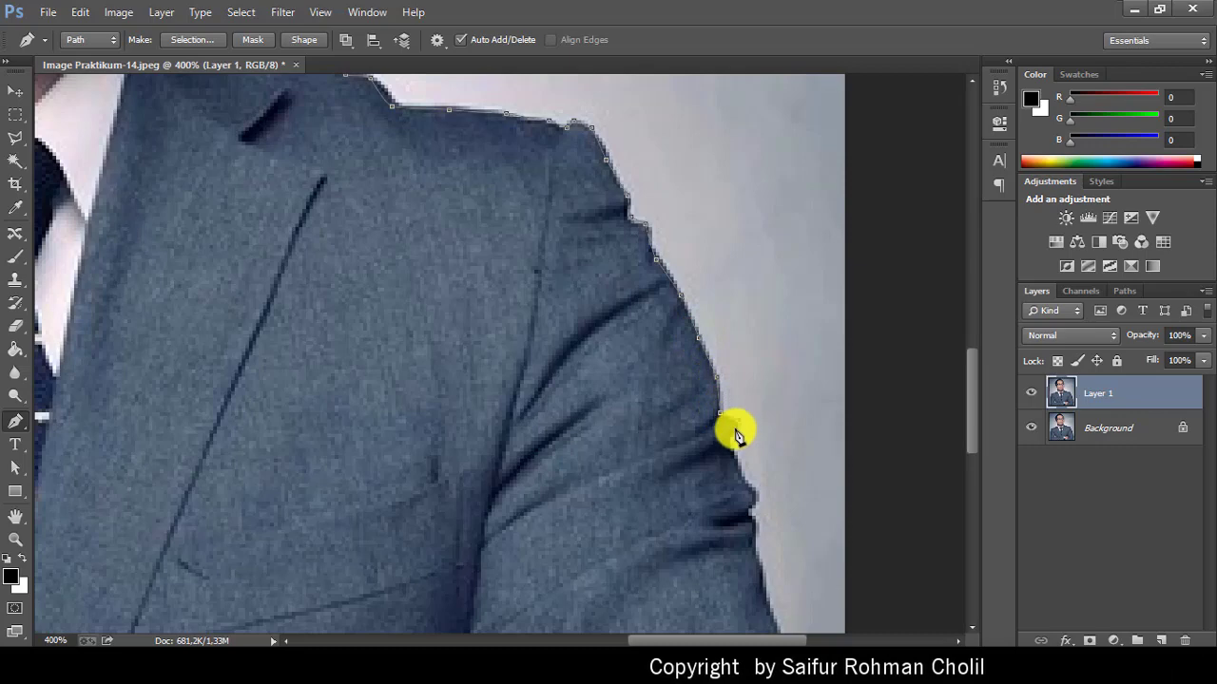
{"action": "left_click_drag", "start_coordinate": [723, 438], "coordinate": [728, 443]}
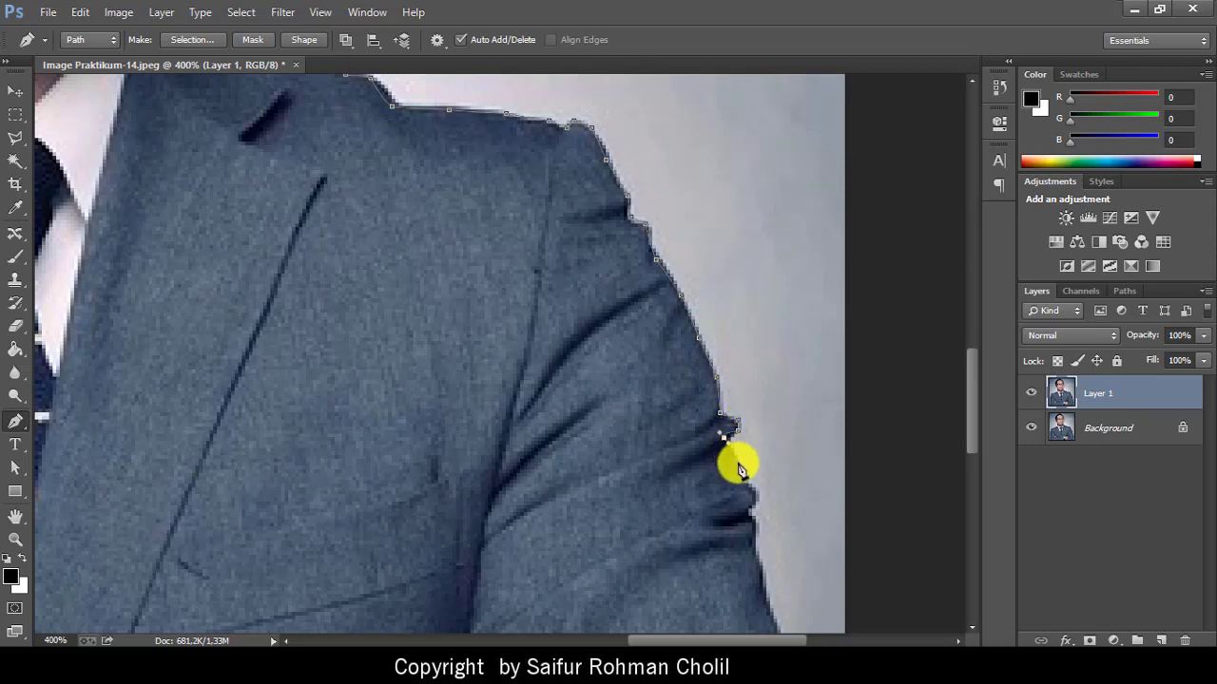
- Continue the path past the lower folds and down the right-hand sleeve's outer edge to the elbow
{"action": "left_click_drag", "start_coordinate": [803, 488], "coordinate": [821, 171]}
{"action": "left_click", "coordinate": [755, 145]}
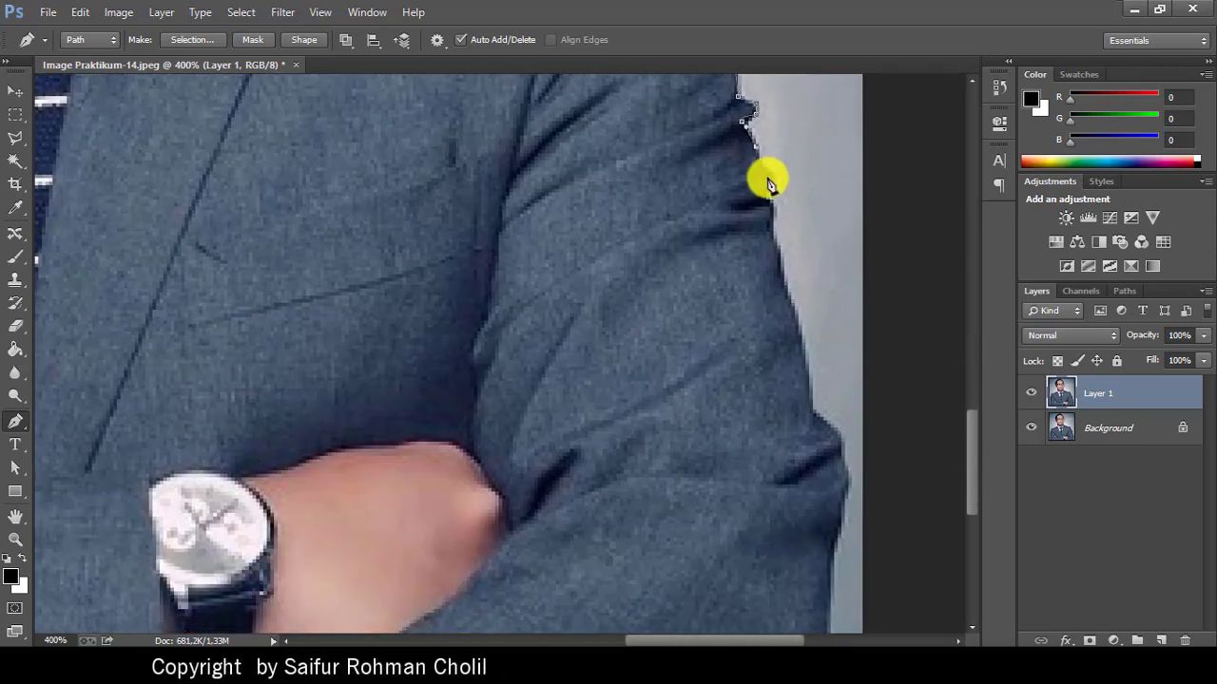
{"action": "left_click", "coordinate": [768, 176]}
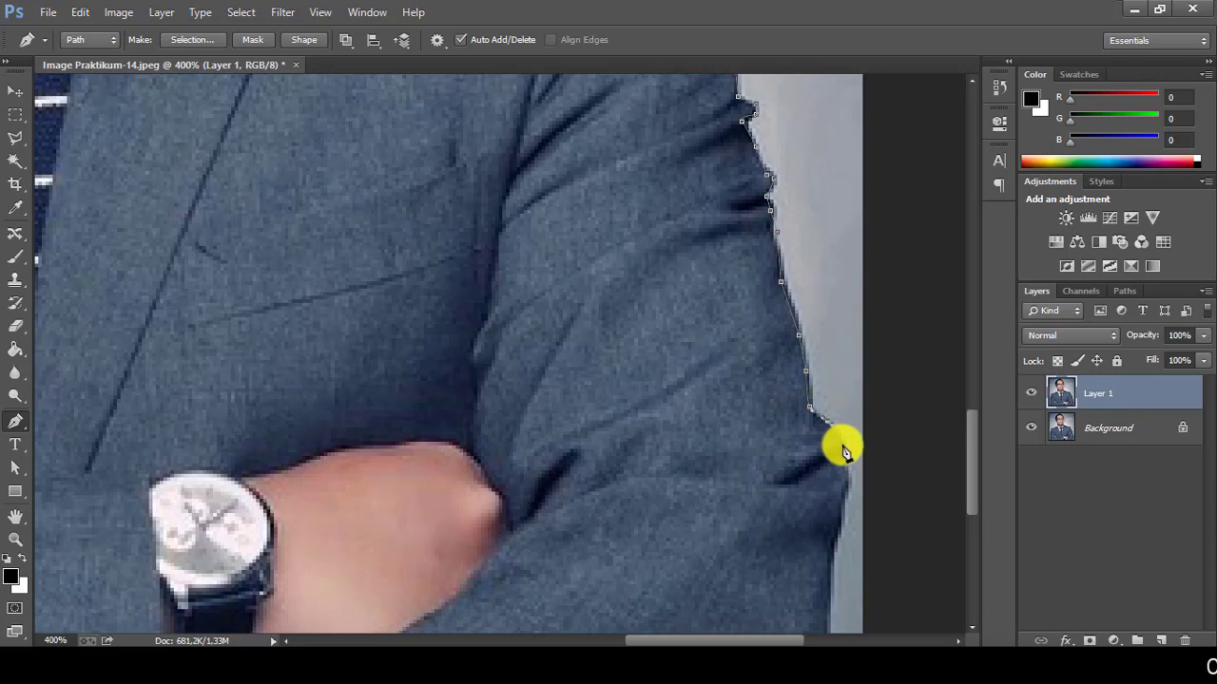
- Run the path around the right-hand elbow and down the sleeve's edge to the photo's lower border
{"action": "left_click_drag", "start_coordinate": [877, 487], "coordinate": [833, 294]}
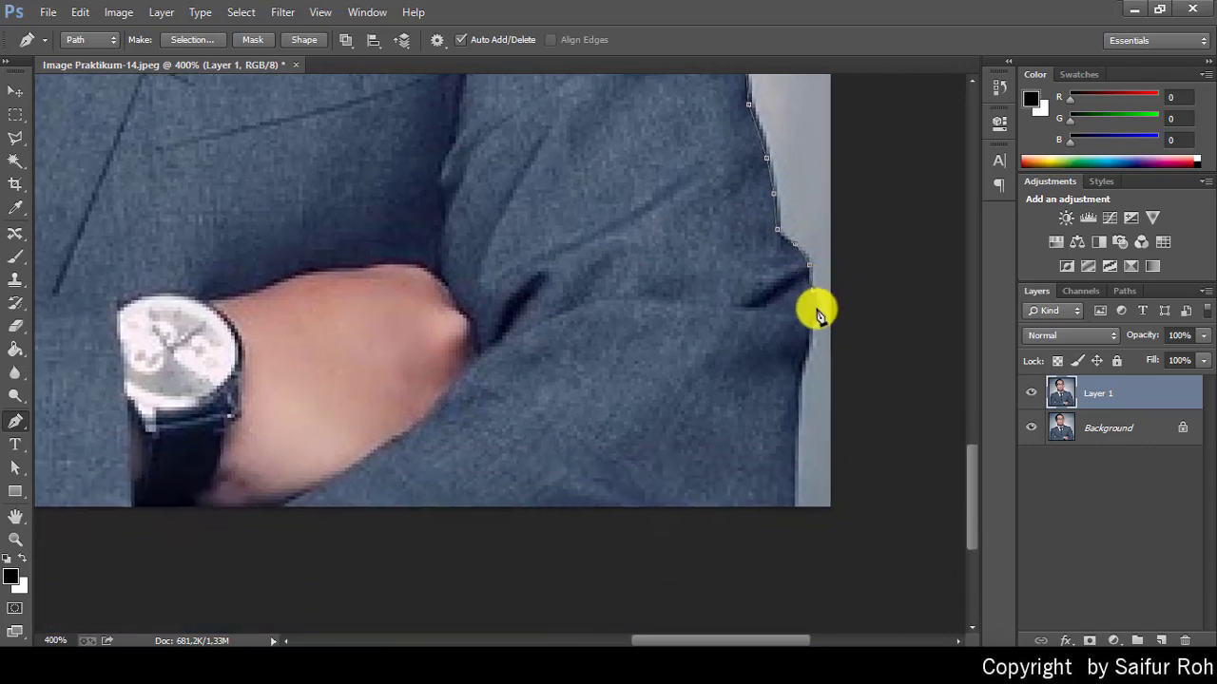
{"action": "left_click", "coordinate": [809, 325]}
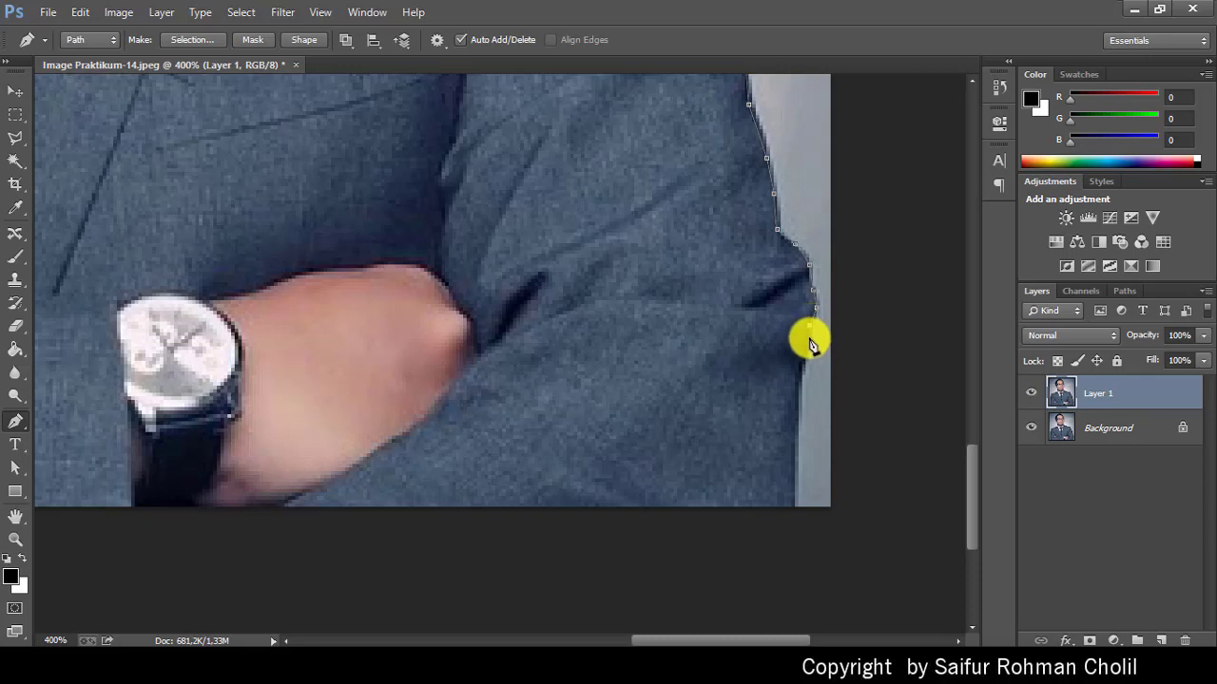
{"action": "left_click", "coordinate": [804, 352]}
{"action": "left_click", "coordinate": [795, 393]}
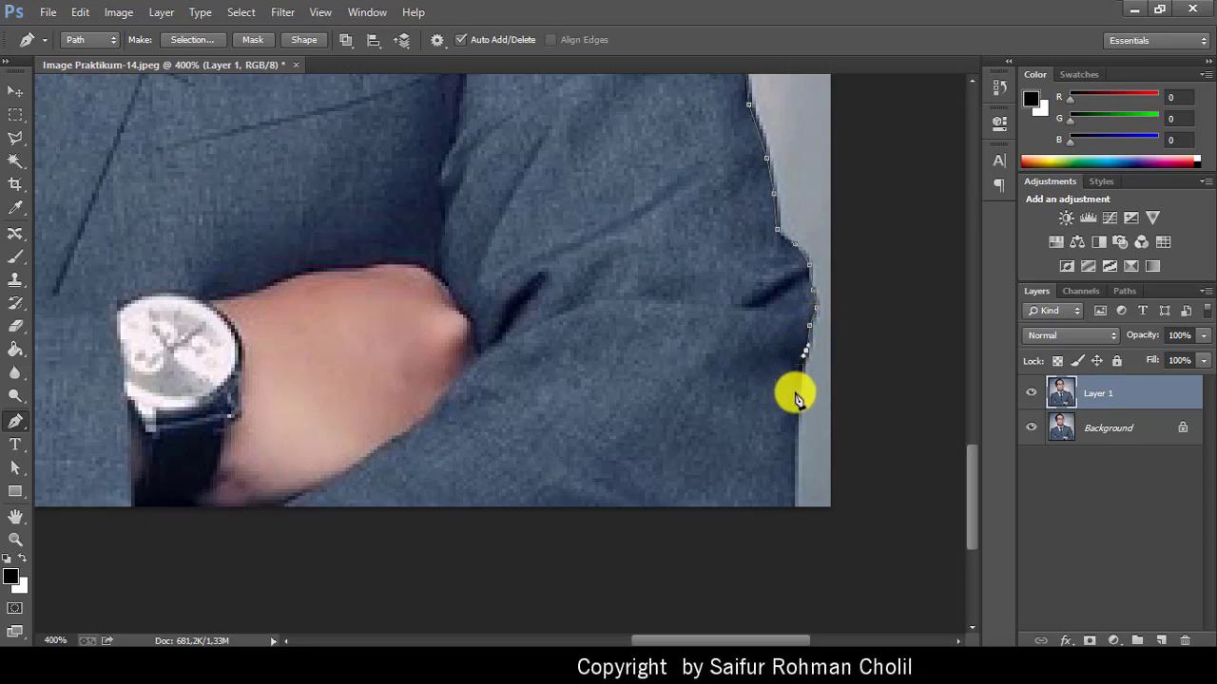
{"action": "left_click", "coordinate": [792, 446]}
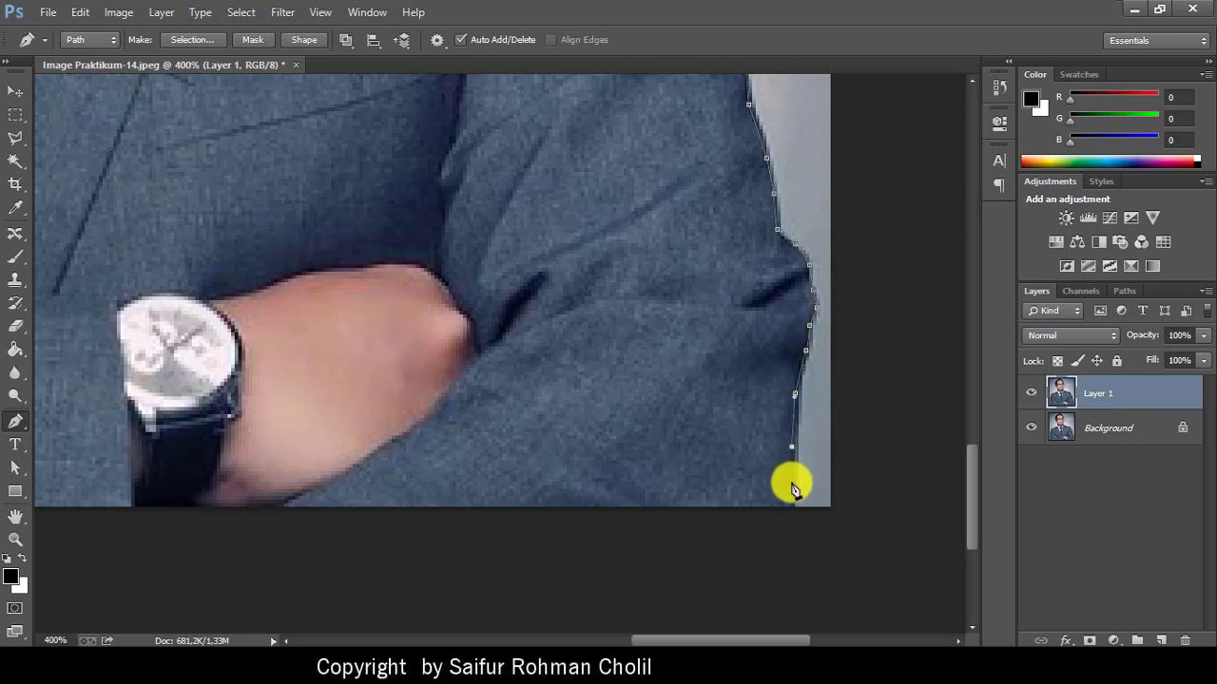
{"action": "left_click", "coordinate": [792, 486]}
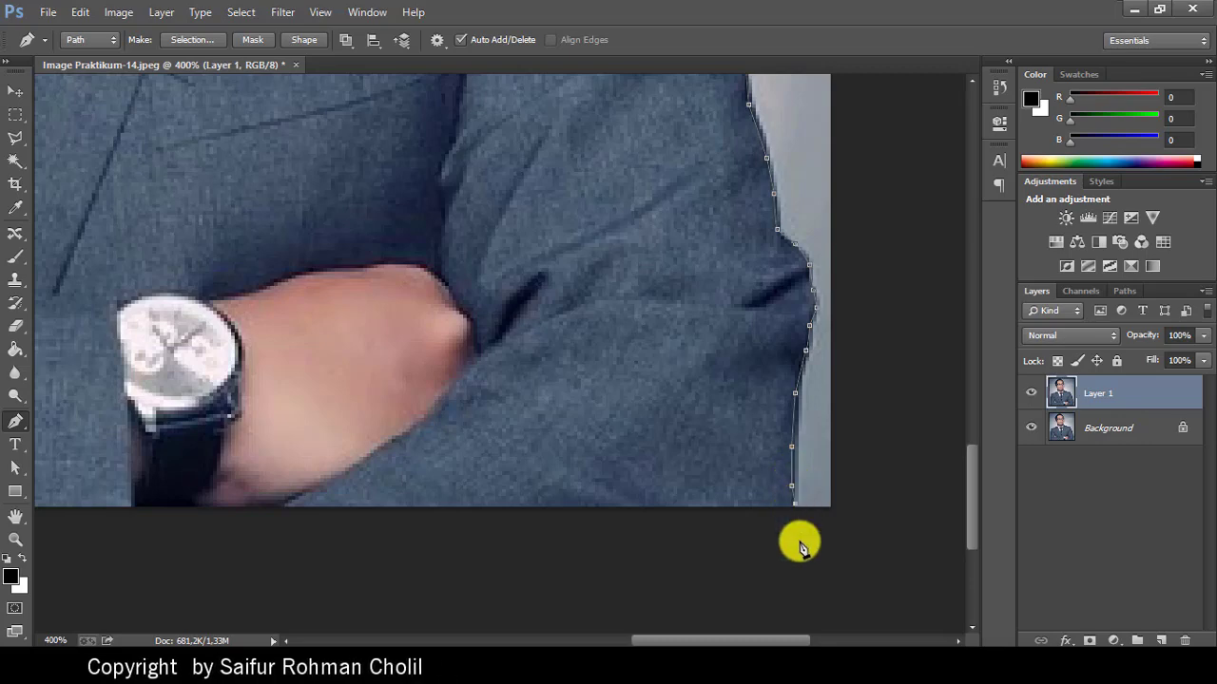
- Run the path beneath the photo's lower border and close it at the starting anchor below the left-hand sleeve
{"action": "left_click", "coordinate": [803, 548]}
{"action": "left_click", "coordinate": [639, 575]}
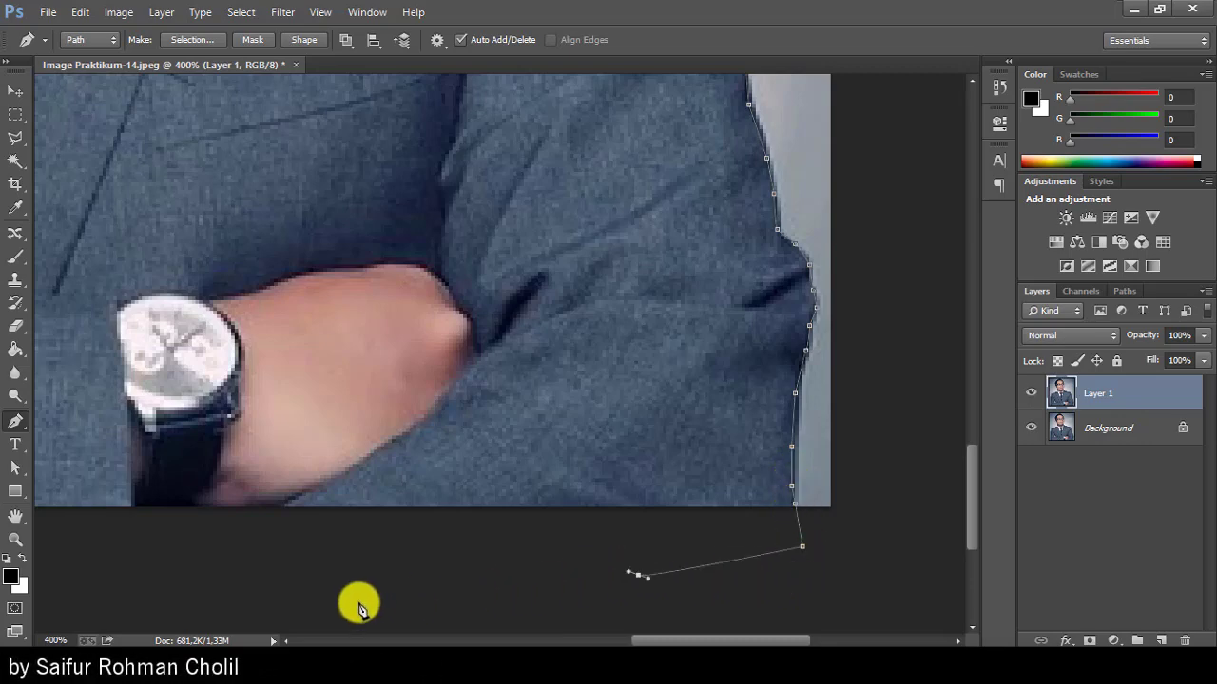
{"action": "left_click_drag", "start_coordinate": [444, 544], "coordinate": [700, 402]}
{"action": "left_click", "coordinate": [476, 427]}
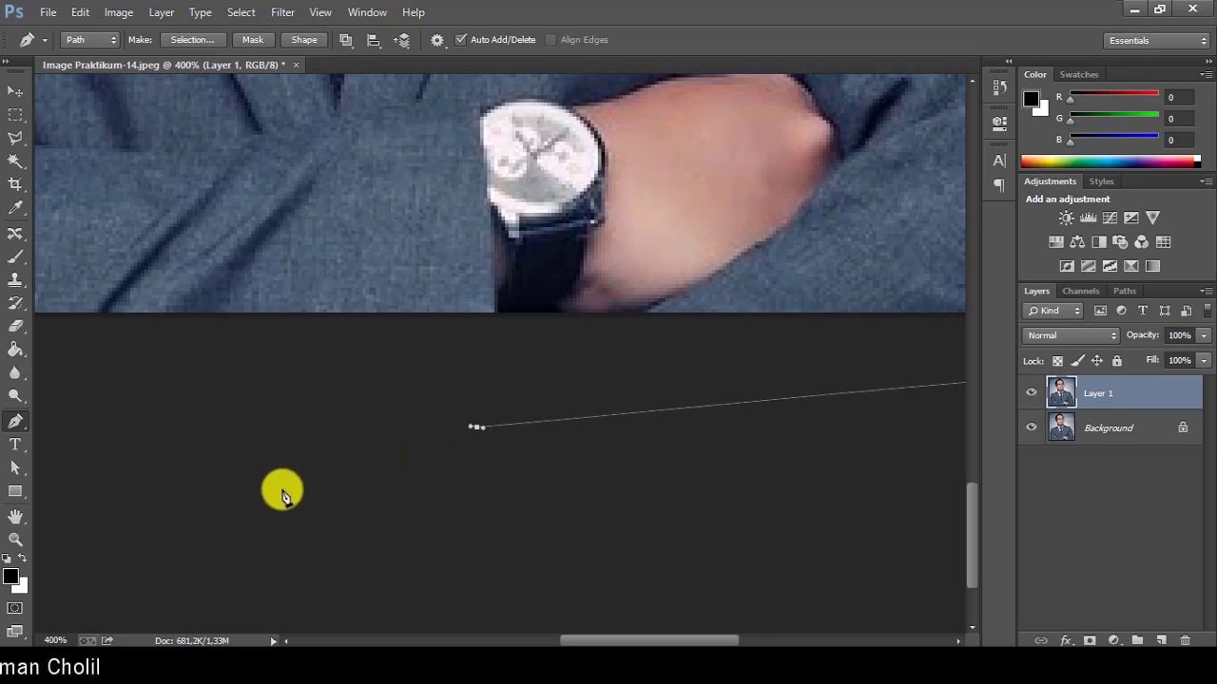
{"action": "left_click_drag", "start_coordinate": [237, 486], "coordinate": [741, 407]}
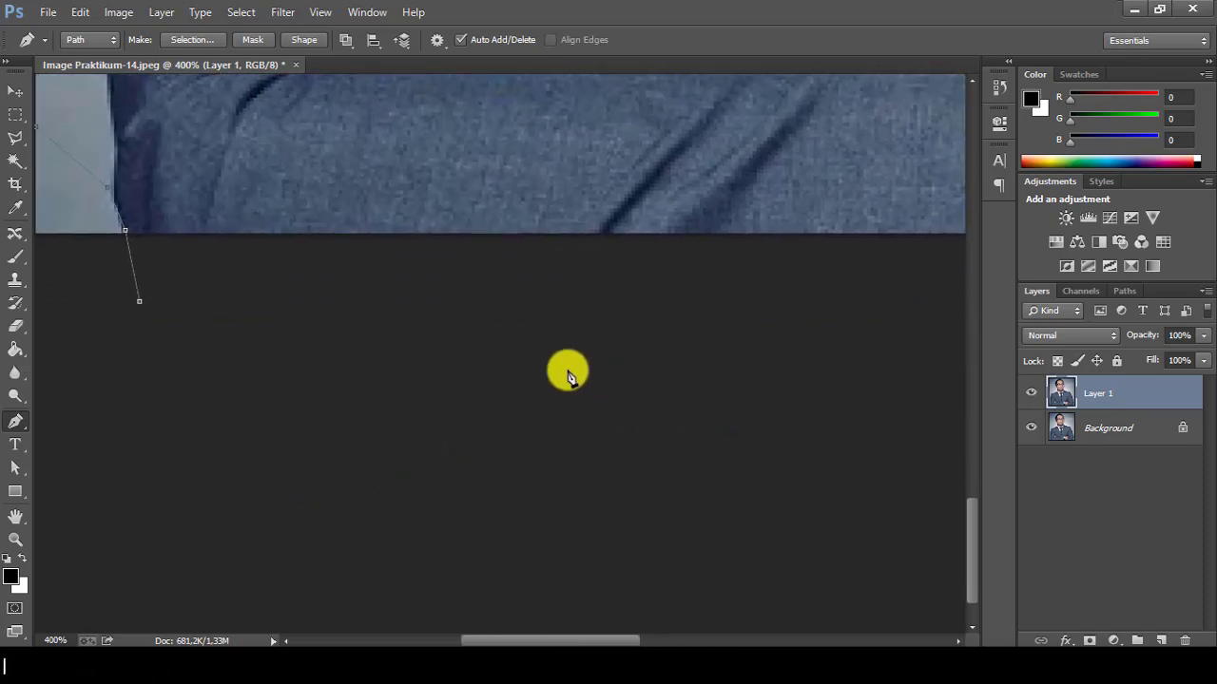
{"action": "left_click", "coordinate": [435, 344]}
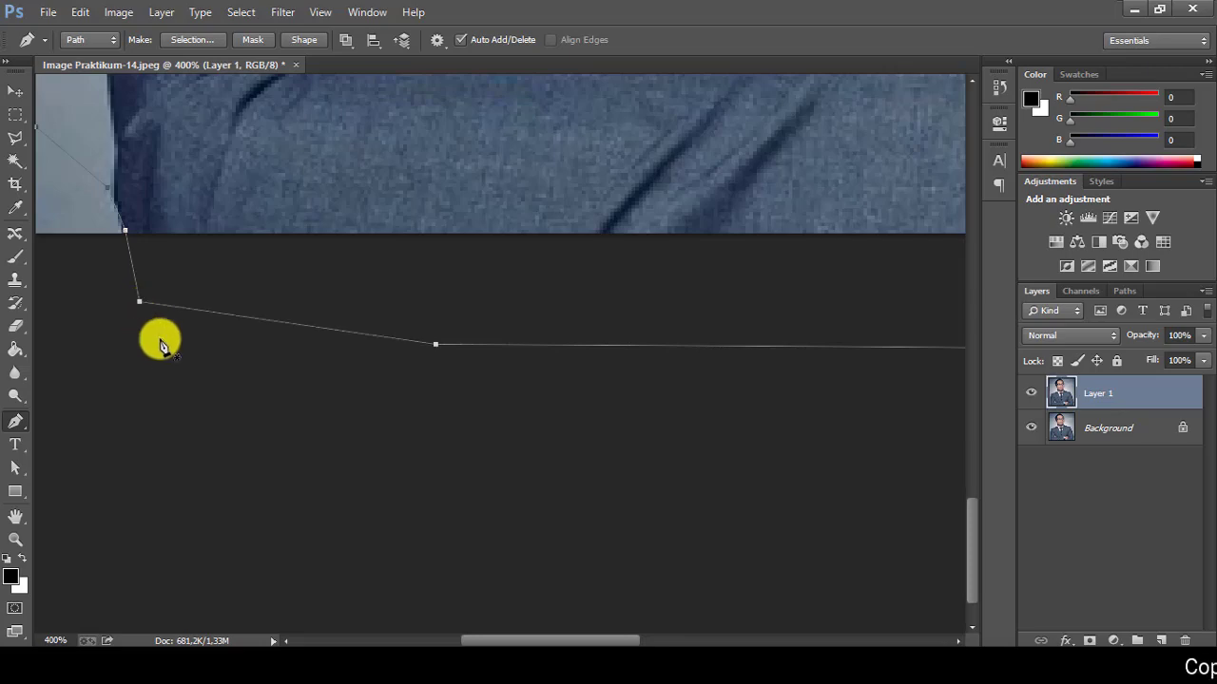
- Activate the Direct Selection tool for editing the stray path anchors beside the lower left-hand sleeve
{"action": "key", "text": "ctrl+minus"}
{"action": "key", "text": "ctrl+minus"}
{"action": "key", "text": "ctrl+minus"}
{"action": "key", "text": "ctrl+minus"}
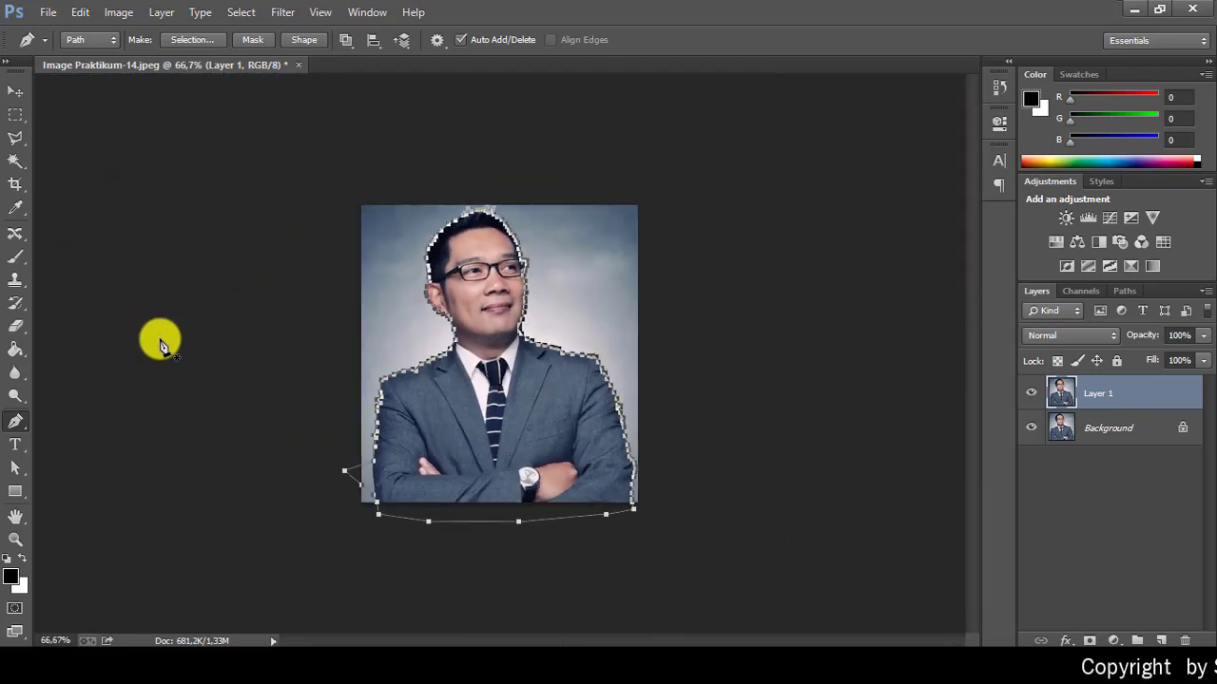
{"action": "key", "text": "ctrl+plus"}
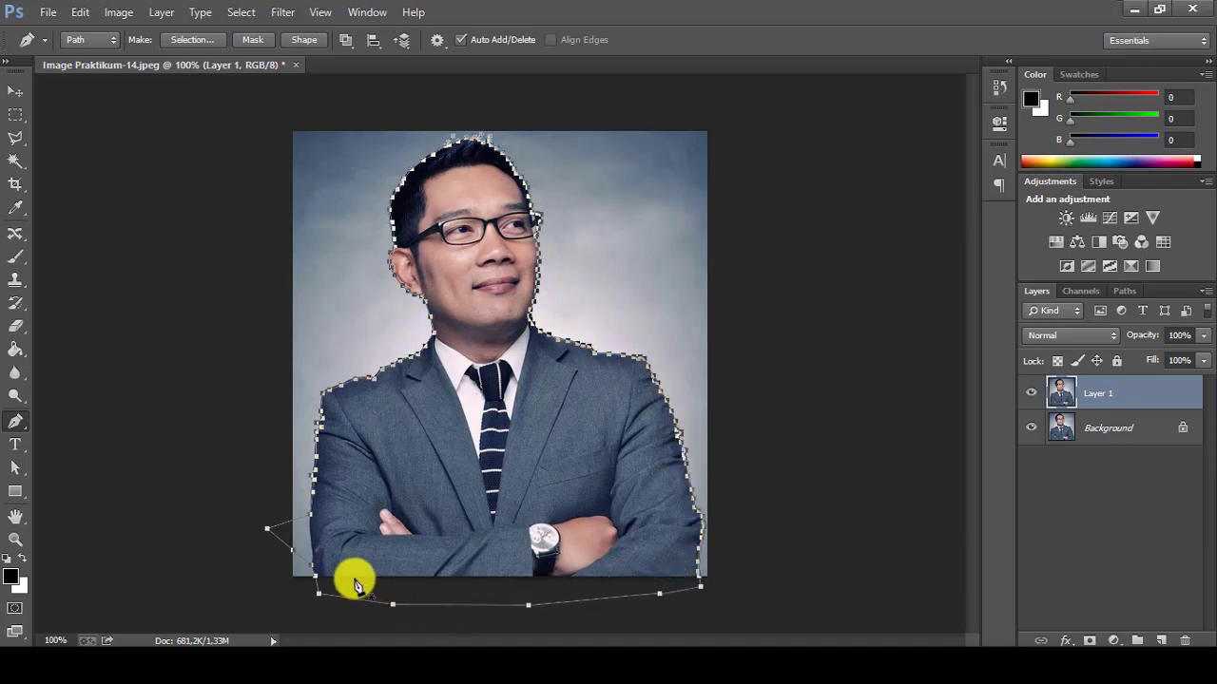
{"action": "left_click", "coordinate": [268, 529]}
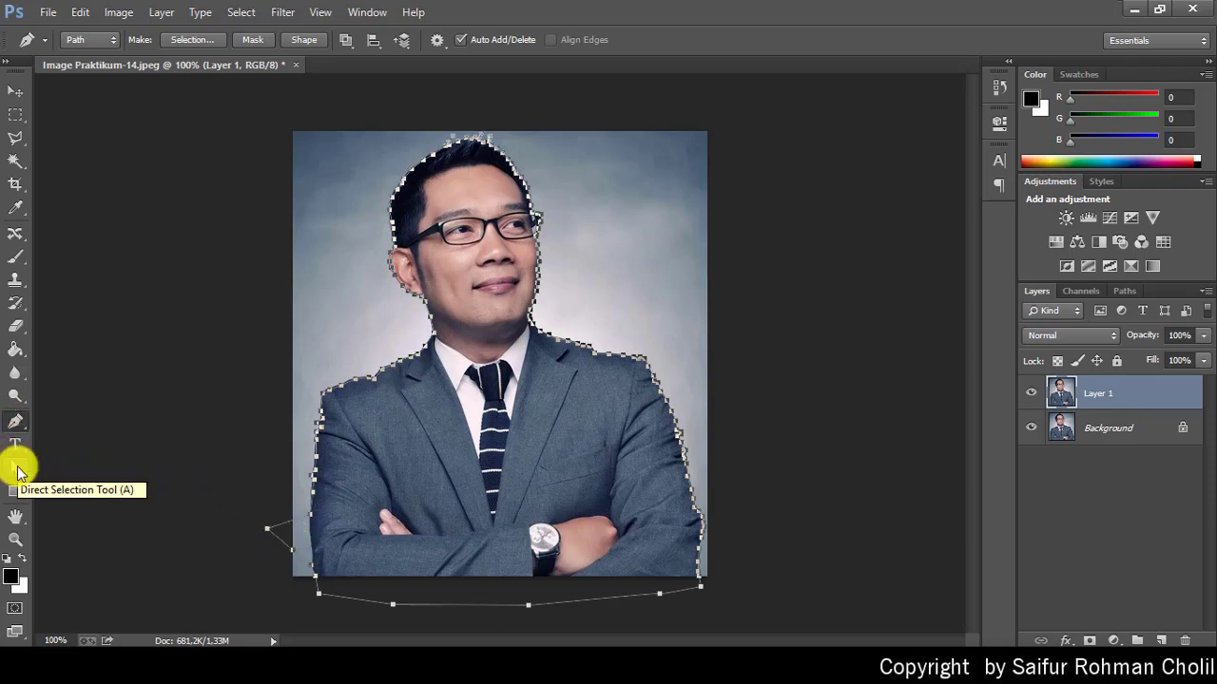
{"action": "left_click", "coordinate": [17, 469]}
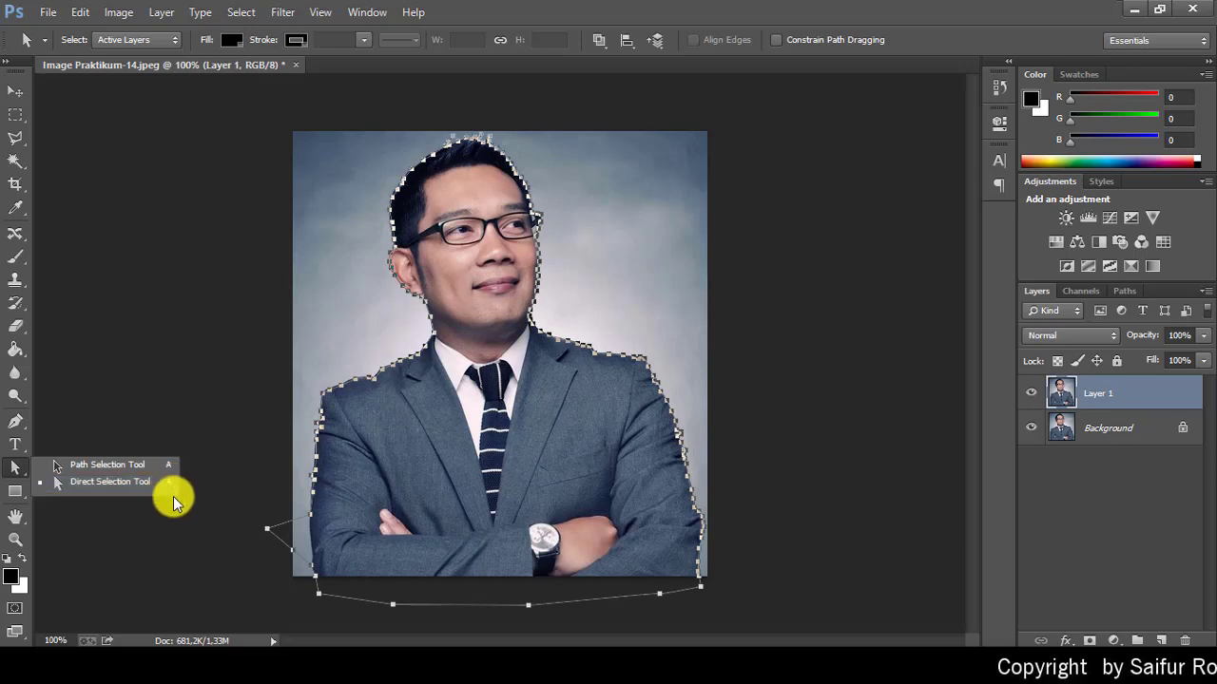
{"action": "left_click", "coordinate": [125, 484]}
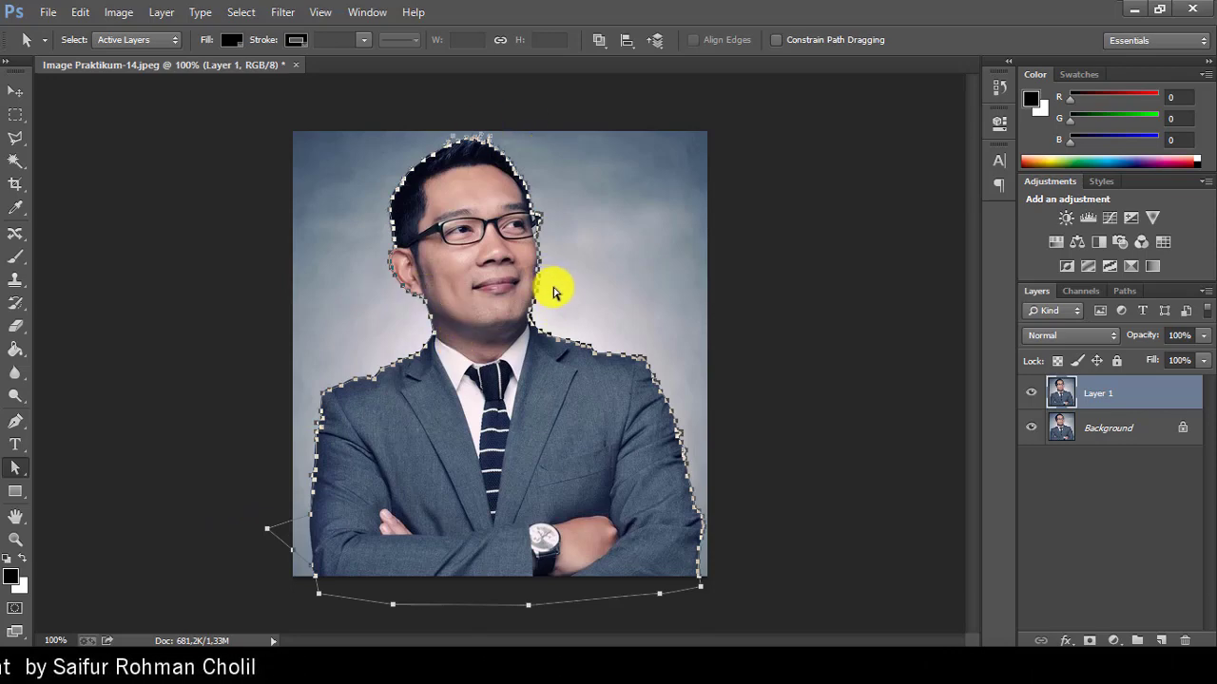
{"action": "scroll", "coordinate": [554, 292], "scroll_direction": "up", "scroll_amount": 2}
{"action": "scroll", "coordinate": [554, 292], "scroll_direction": "up", "scroll_amount": 2}
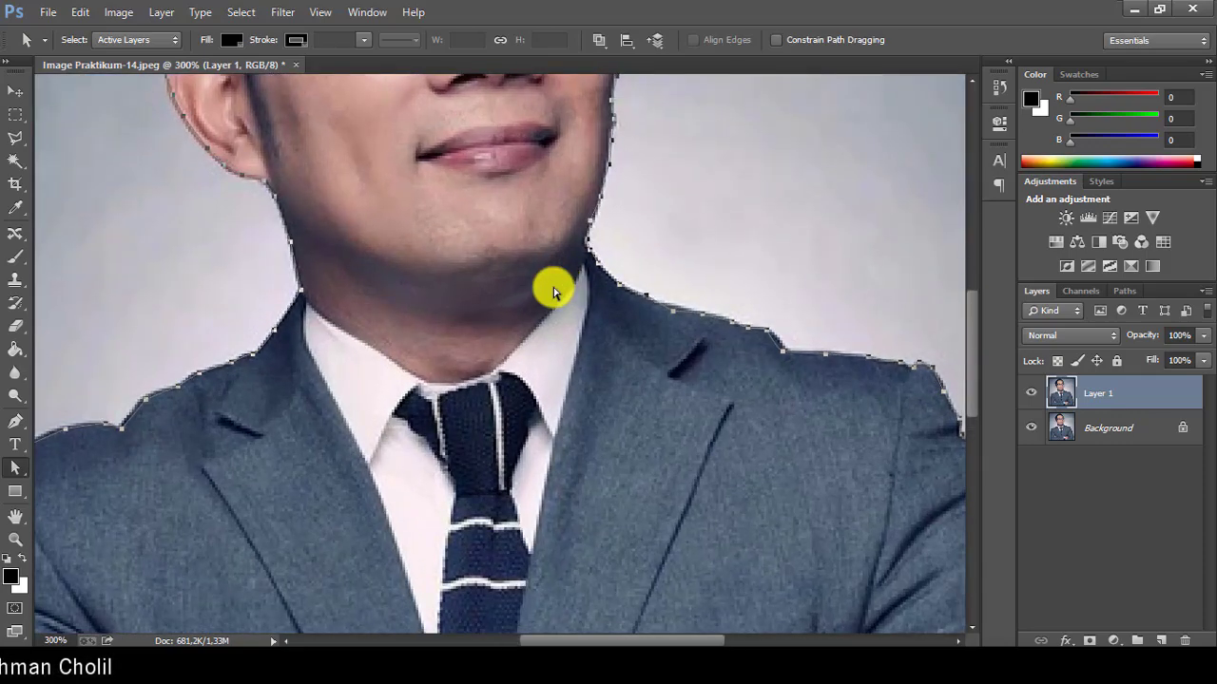
{"action": "left_click_drag", "start_coordinate": [455, 467], "coordinate": [703, 19]}
{"action": "left_click_drag", "start_coordinate": [463, 435], "coordinate": [535, 233]}
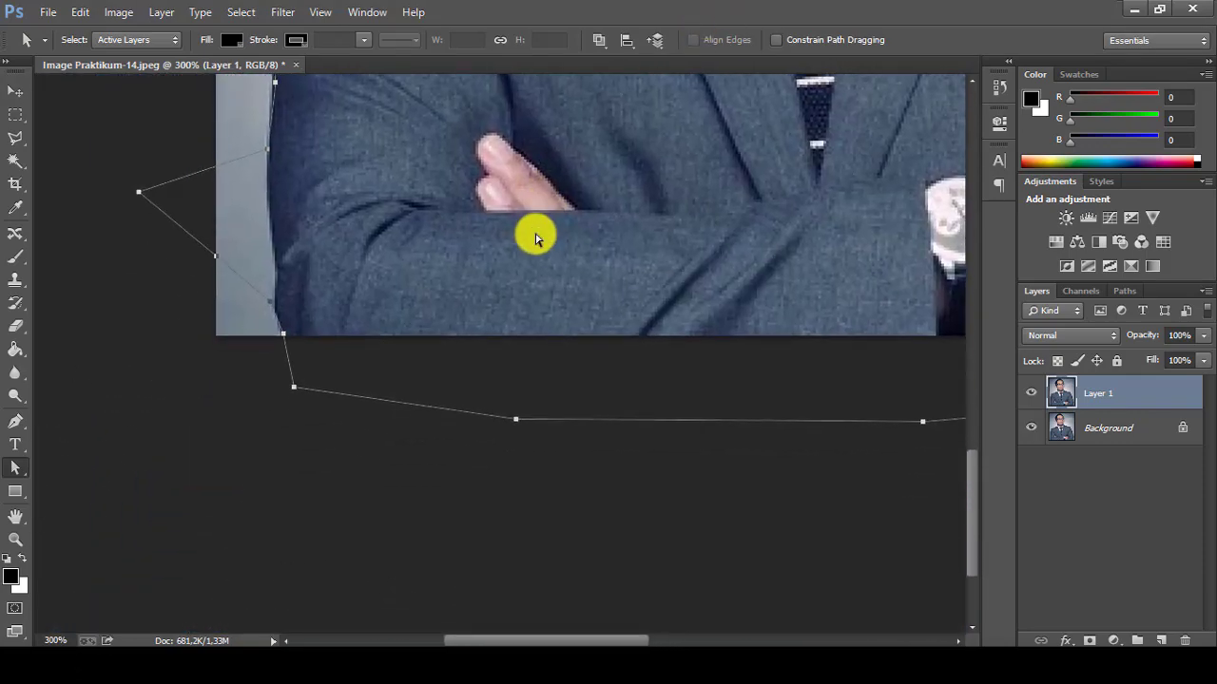
{"action": "scroll", "coordinate": [535, 237], "scroll_direction": "up", "scroll_amount": 1}
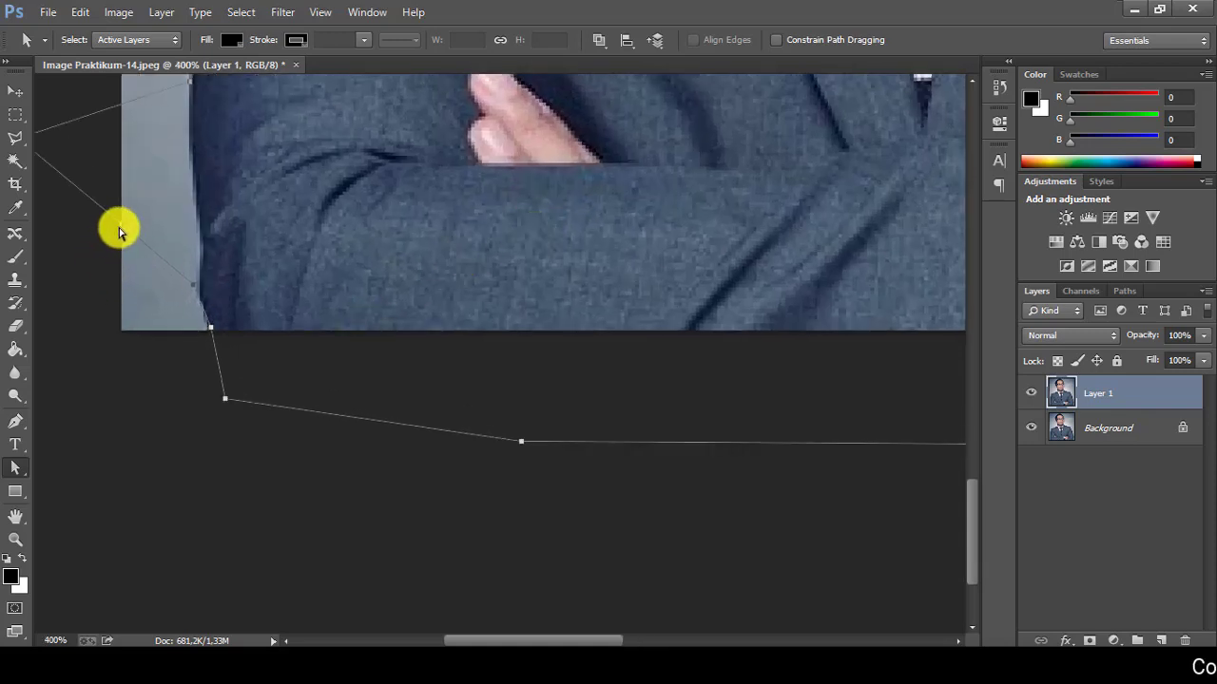
- Try to shift the stray anchor on the photo's left-hand border toward the sleeve, and undo the move
{"action": "left_click_drag", "start_coordinate": [122, 230], "coordinate": [163, 228]}
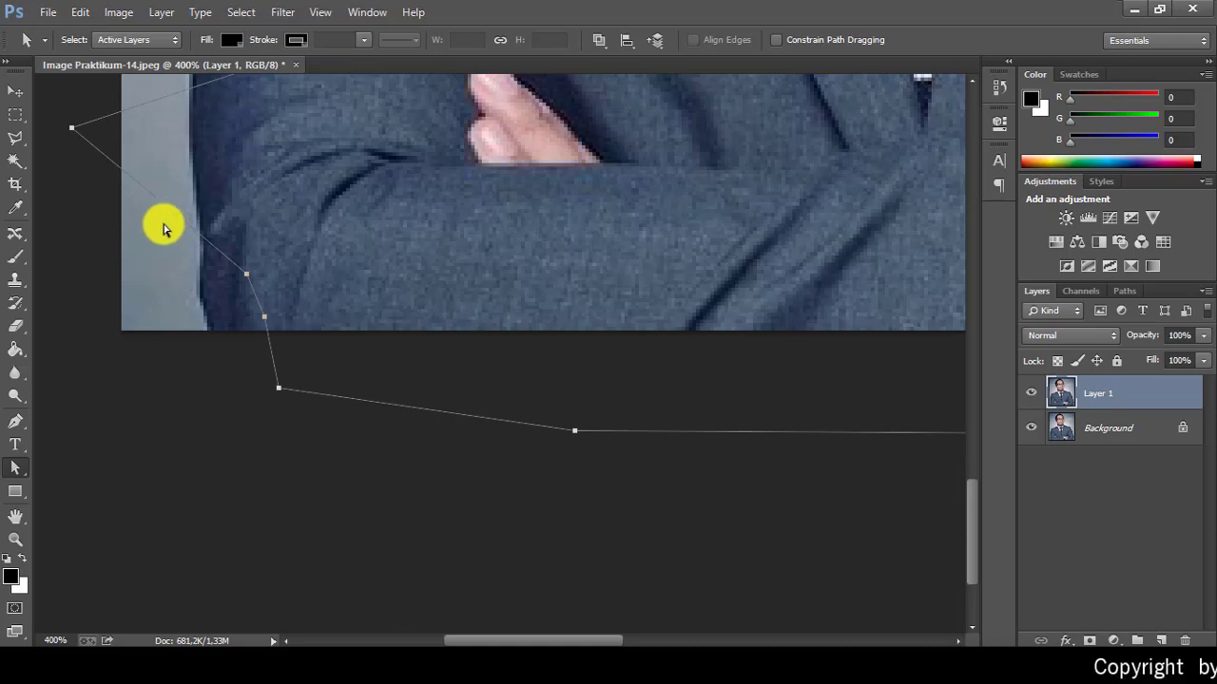
{"action": "key", "text": "ctrl+z"}
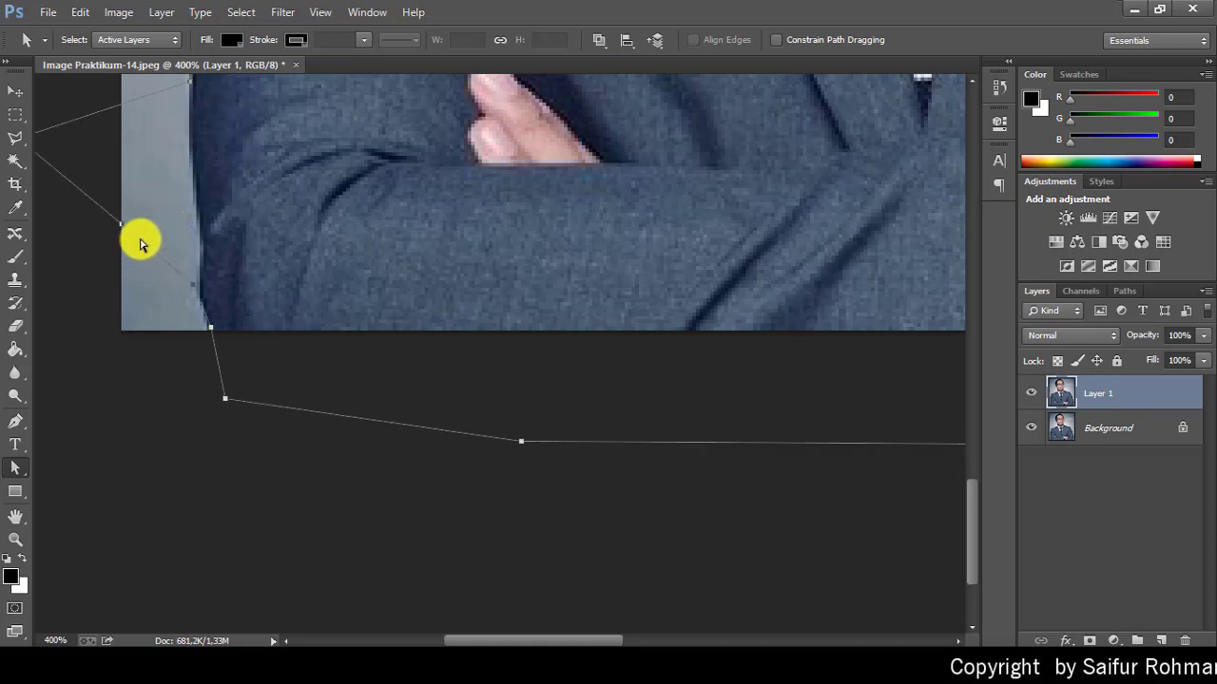
- Deselect the path's anchors, and reposition the individual stray anchors near the lower left-hand sleeve along the jacket's edge
{"action": "left_click", "coordinate": [142, 473]}
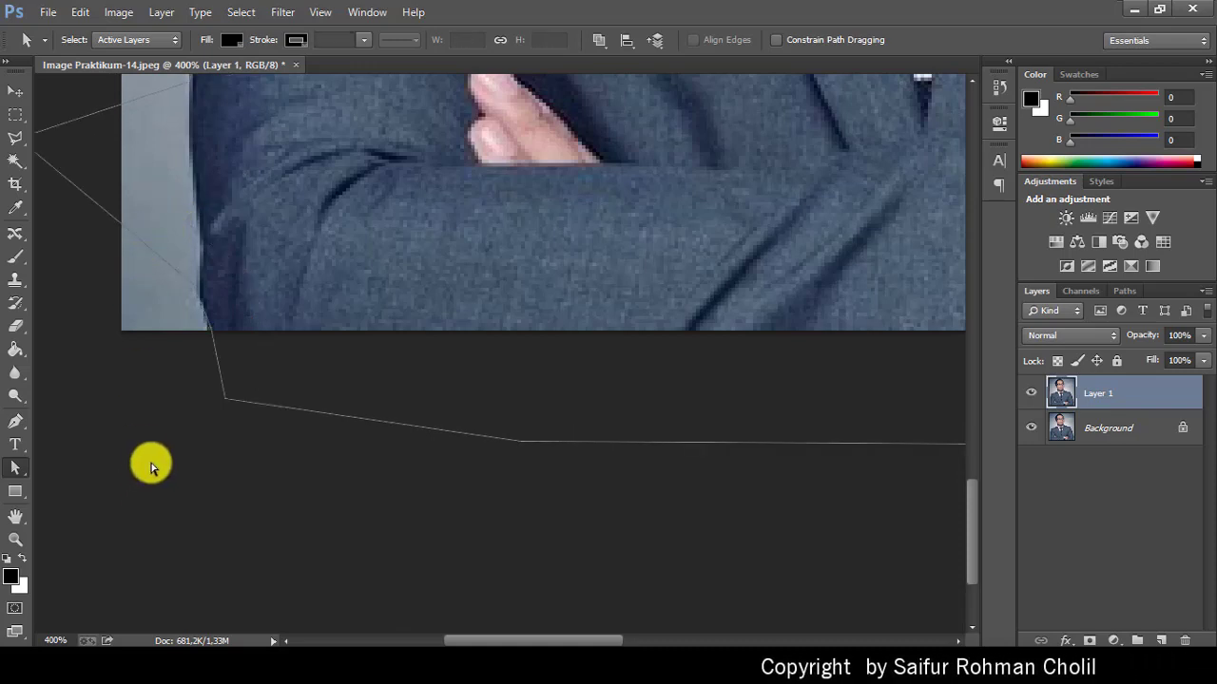
{"action": "left_click", "coordinate": [227, 404]}
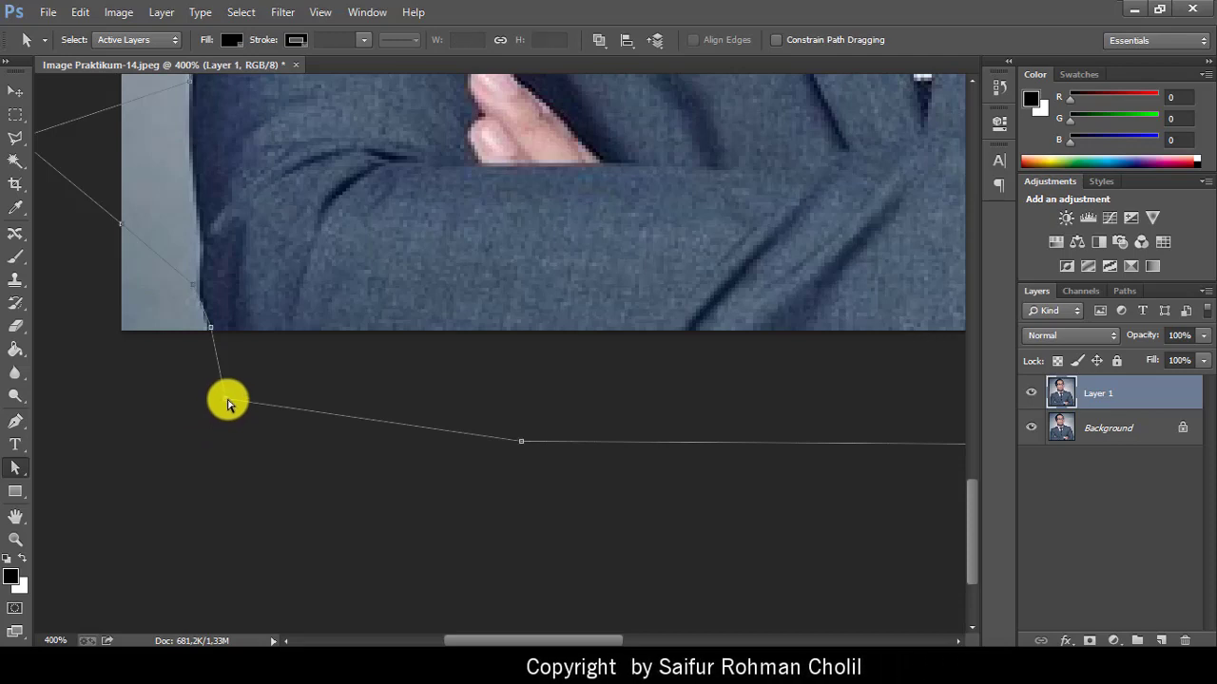
{"action": "left_click", "coordinate": [123, 224]}
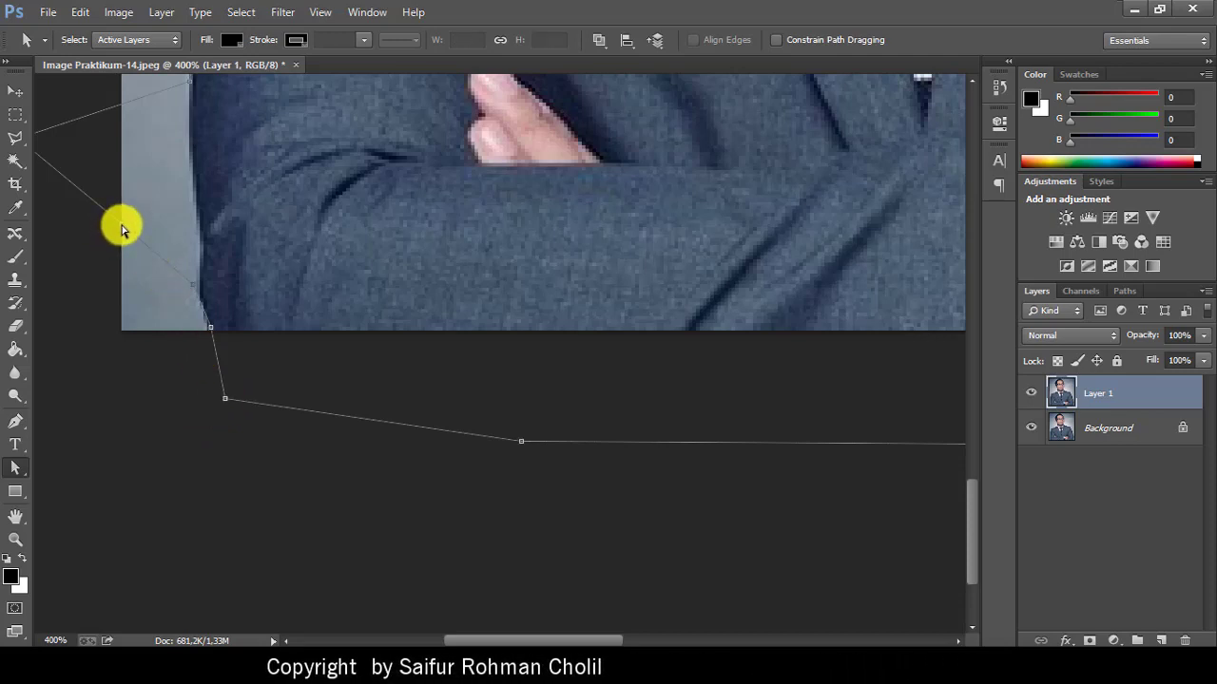
{"action": "left_click_drag", "start_coordinate": [127, 224], "coordinate": [201, 197]}
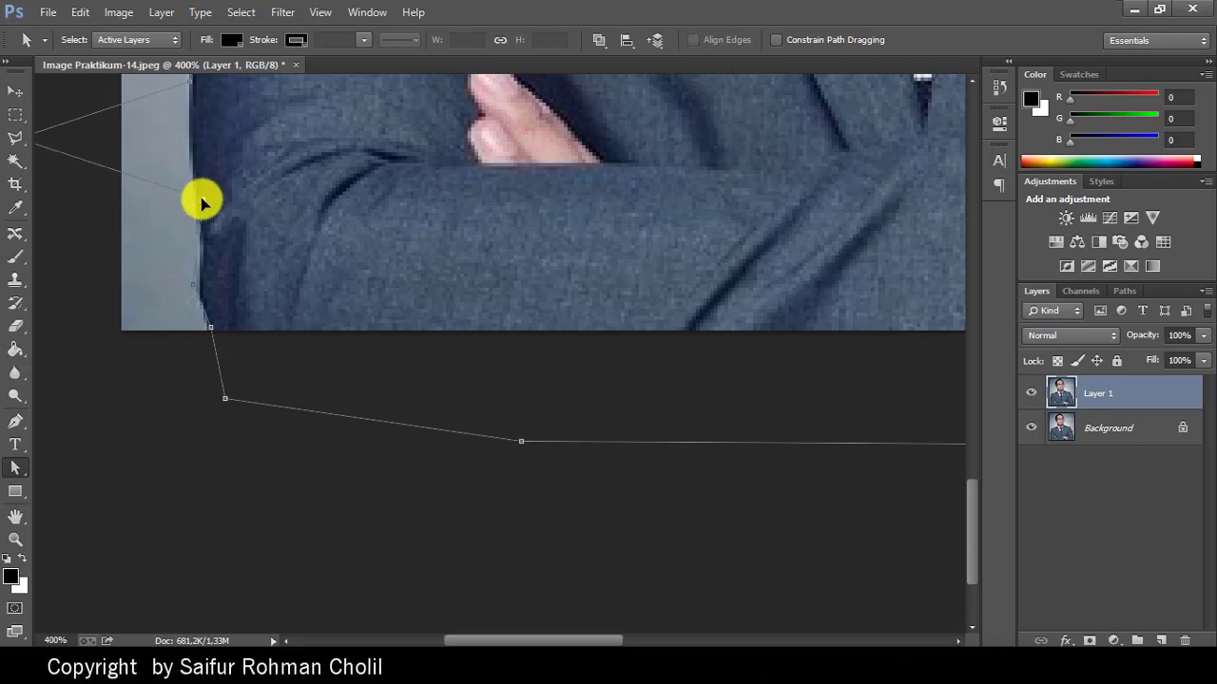
{"action": "left_click_drag", "start_coordinate": [197, 318], "coordinate": [195, 287]}
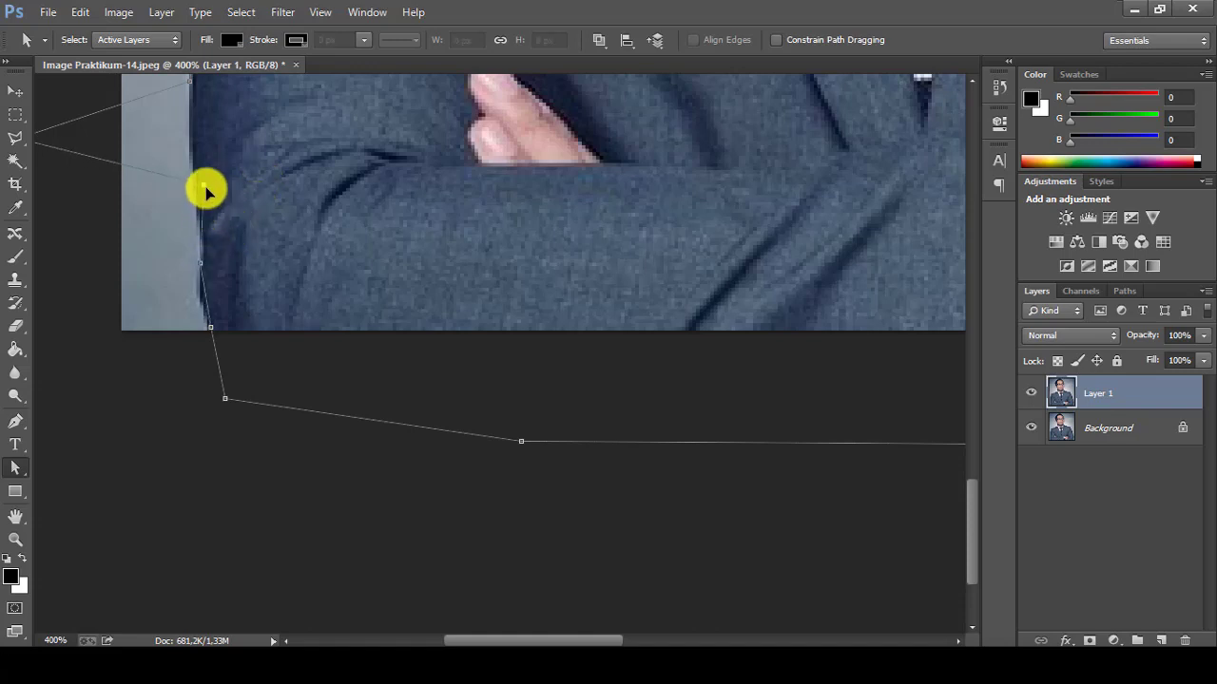
{"action": "left_click_drag", "start_coordinate": [204, 199], "coordinate": [215, 183]}
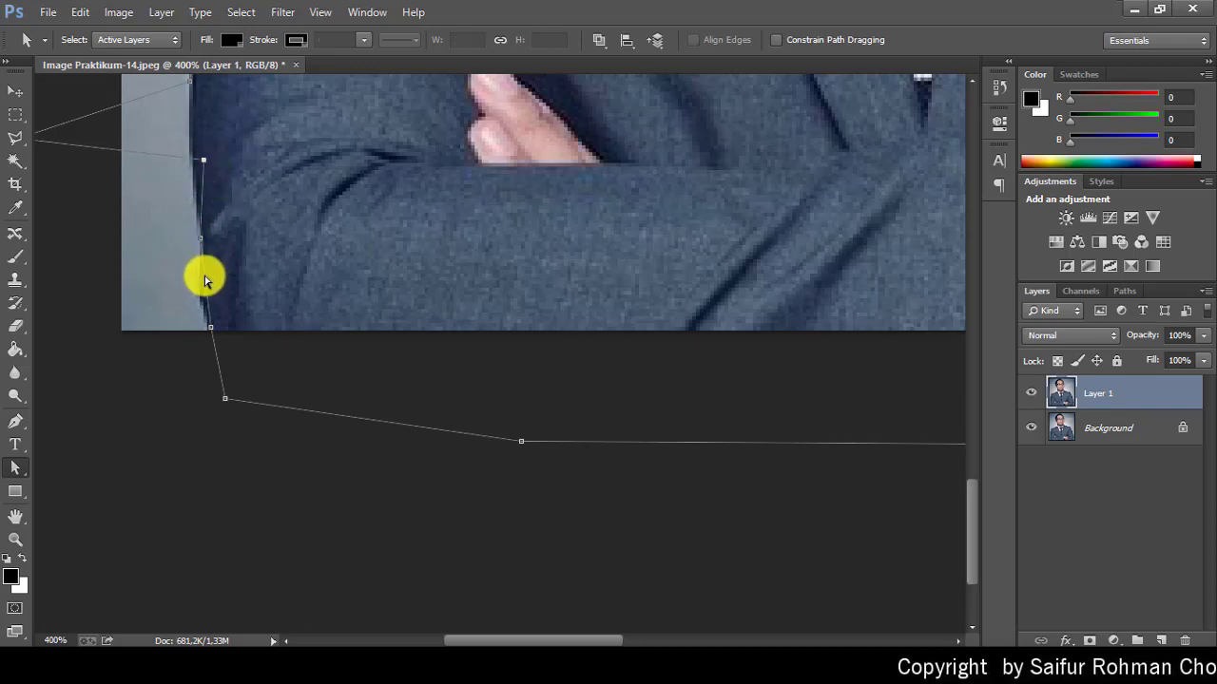
- Add two anchor points to the path along the lower left-hand sleeve and fit them to its edge
{"action": "right_click", "coordinate": [208, 283]}
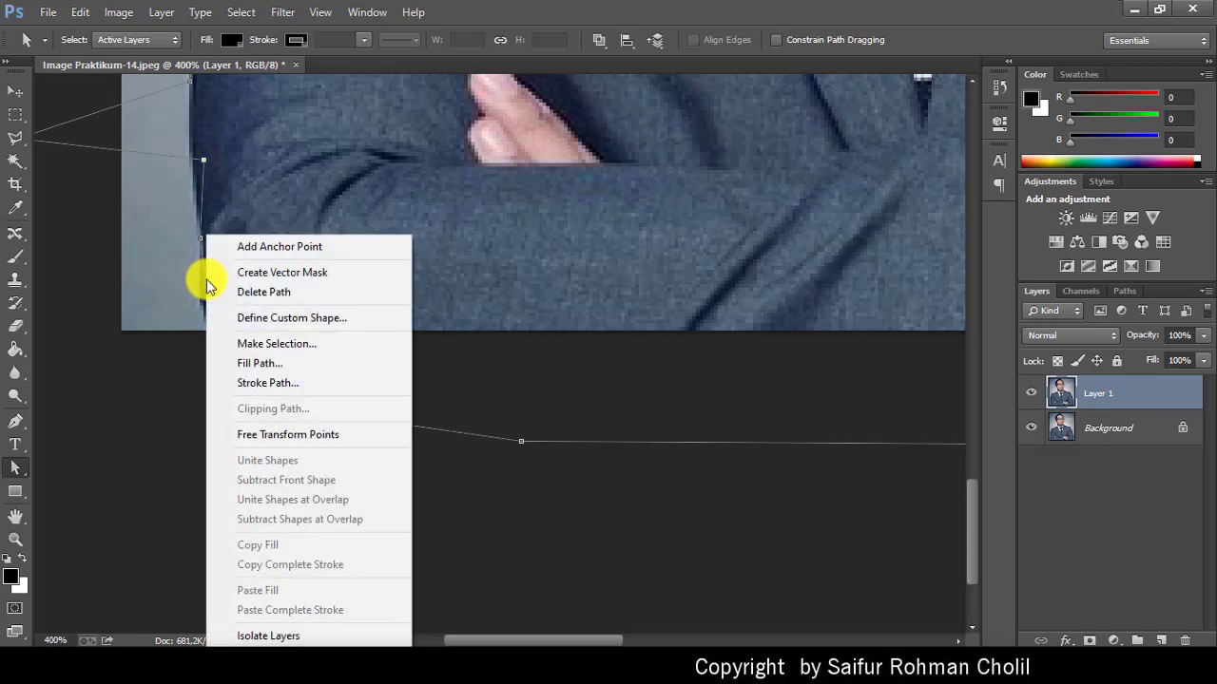
{"action": "left_click", "coordinate": [368, 249]}
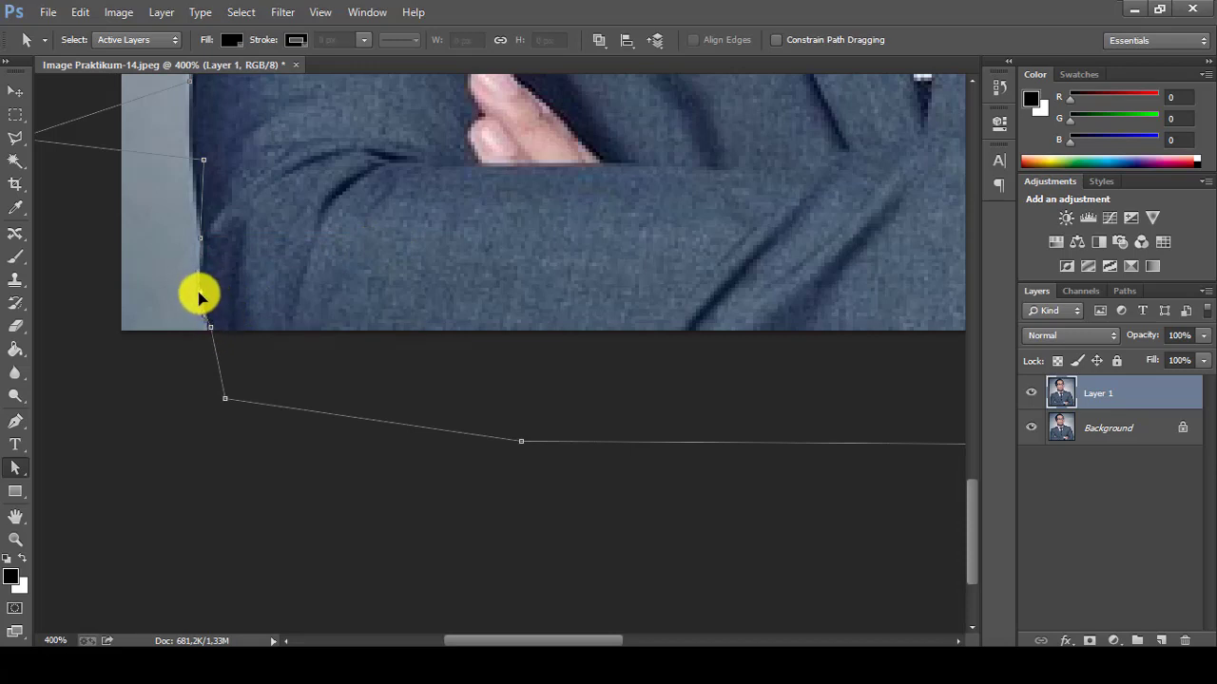
{"action": "right_click", "coordinate": [206, 207]}
{"action": "left_click", "coordinate": [245, 213]}
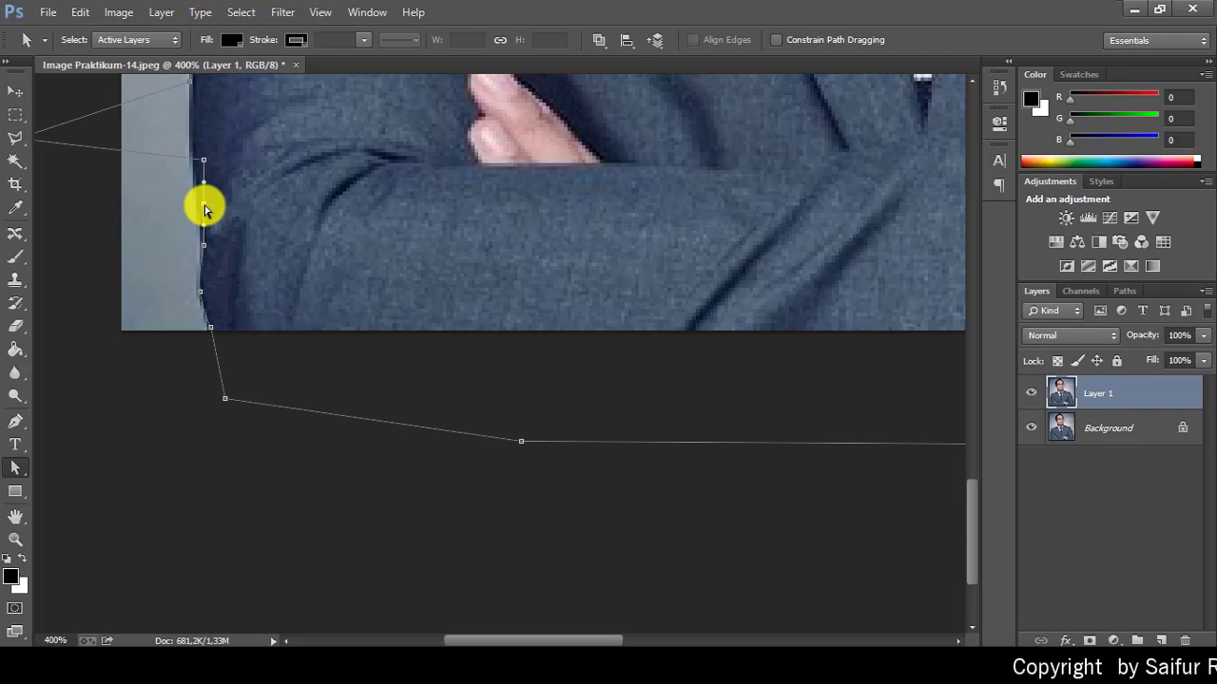
{"action": "right_click", "coordinate": [206, 210]}
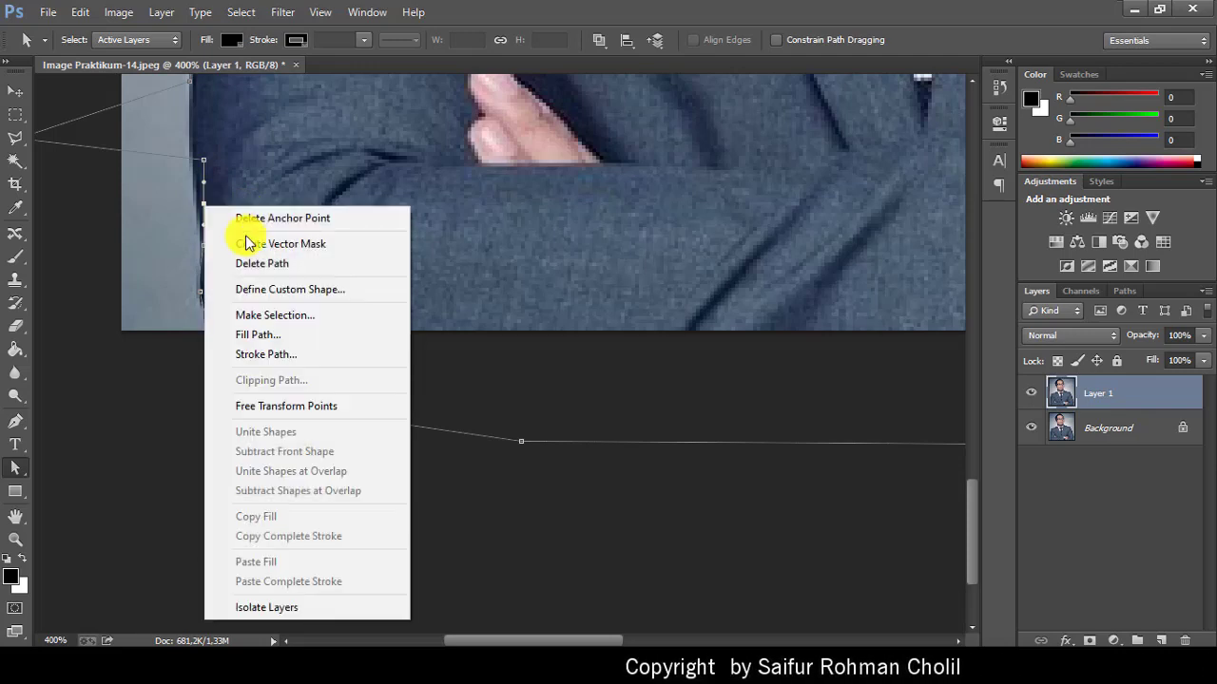
{"action": "left_click", "coordinate": [271, 264]}
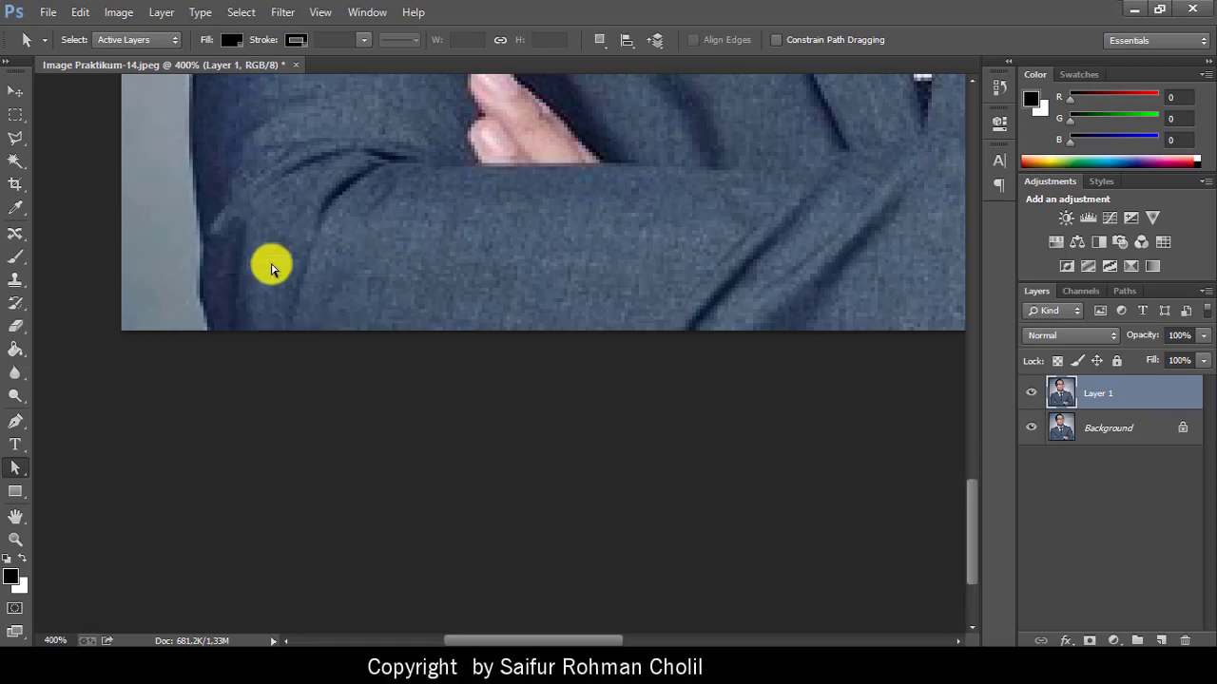
{"action": "key", "text": "ctrl+z"}
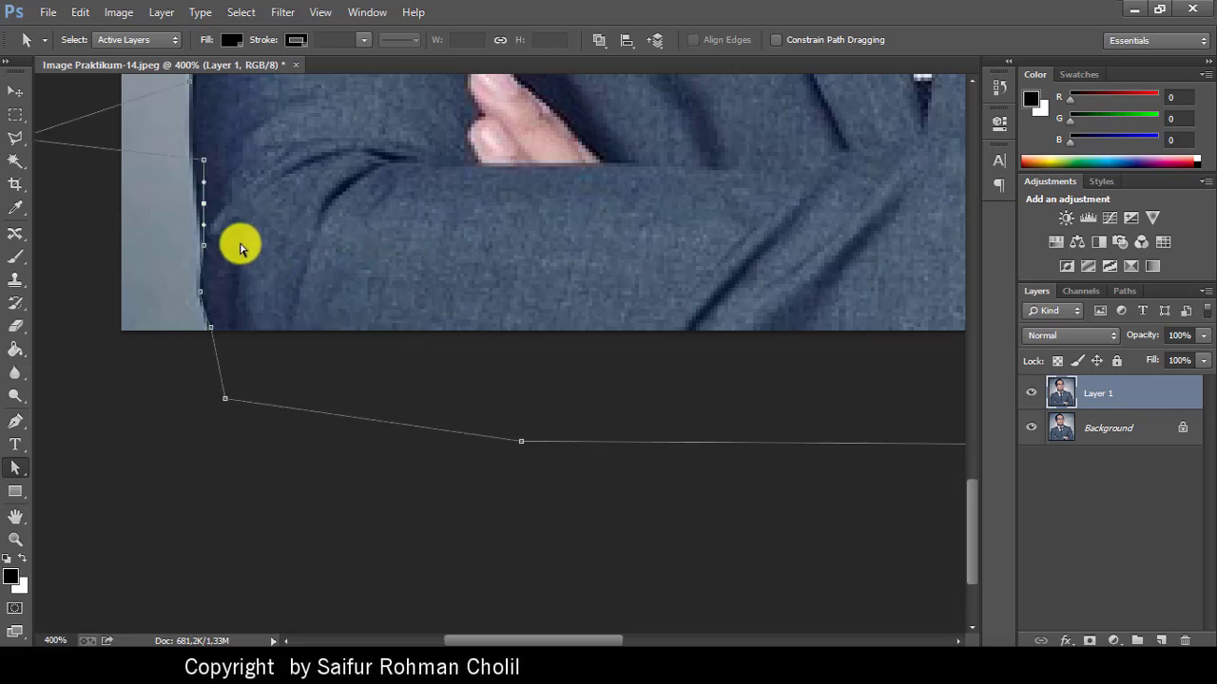
- Delete the extra anchor point on the lower left-hand sleeve and move the stray anchor outside the photo onto the sleeve's edge
{"action": "right_click", "coordinate": [205, 210]}
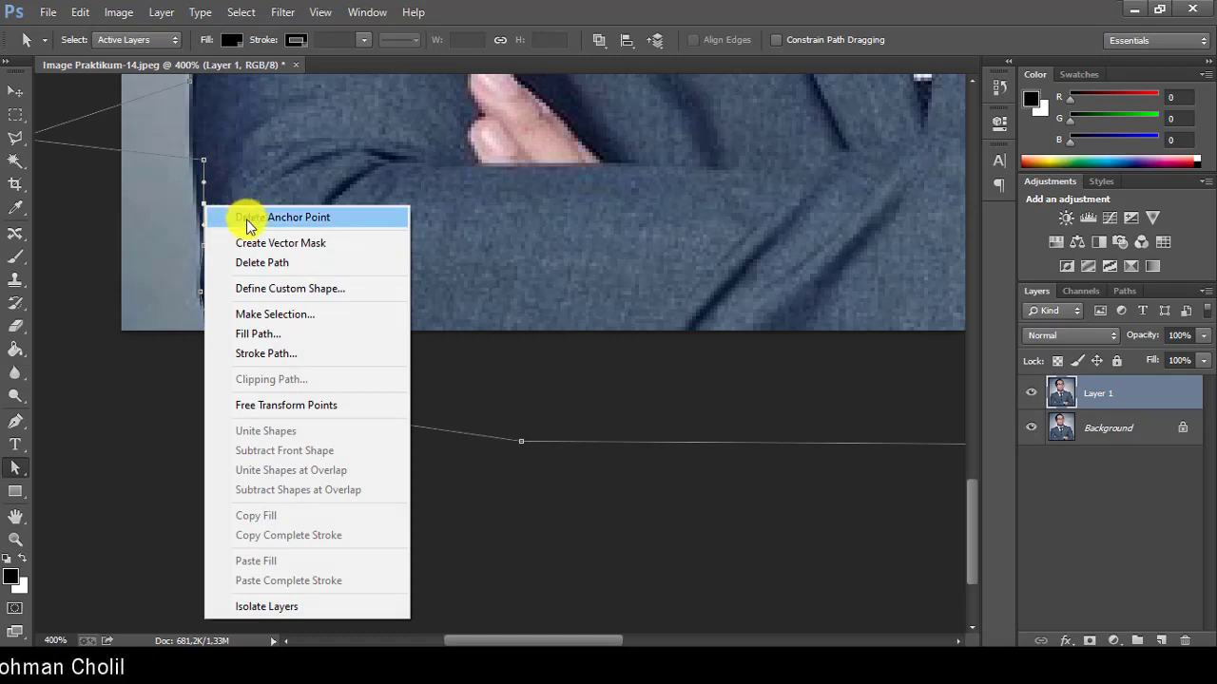
{"action": "left_click", "coordinate": [366, 218]}
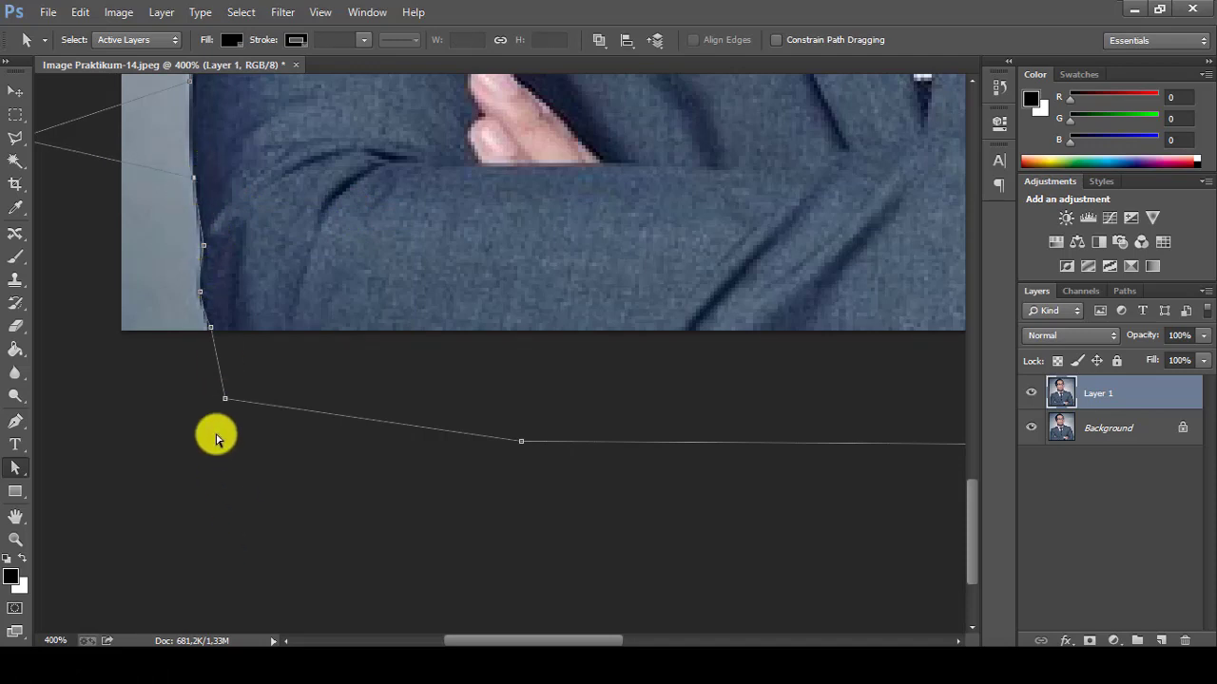
{"action": "left_click_drag", "start_coordinate": [190, 401], "coordinate": [266, 423]}
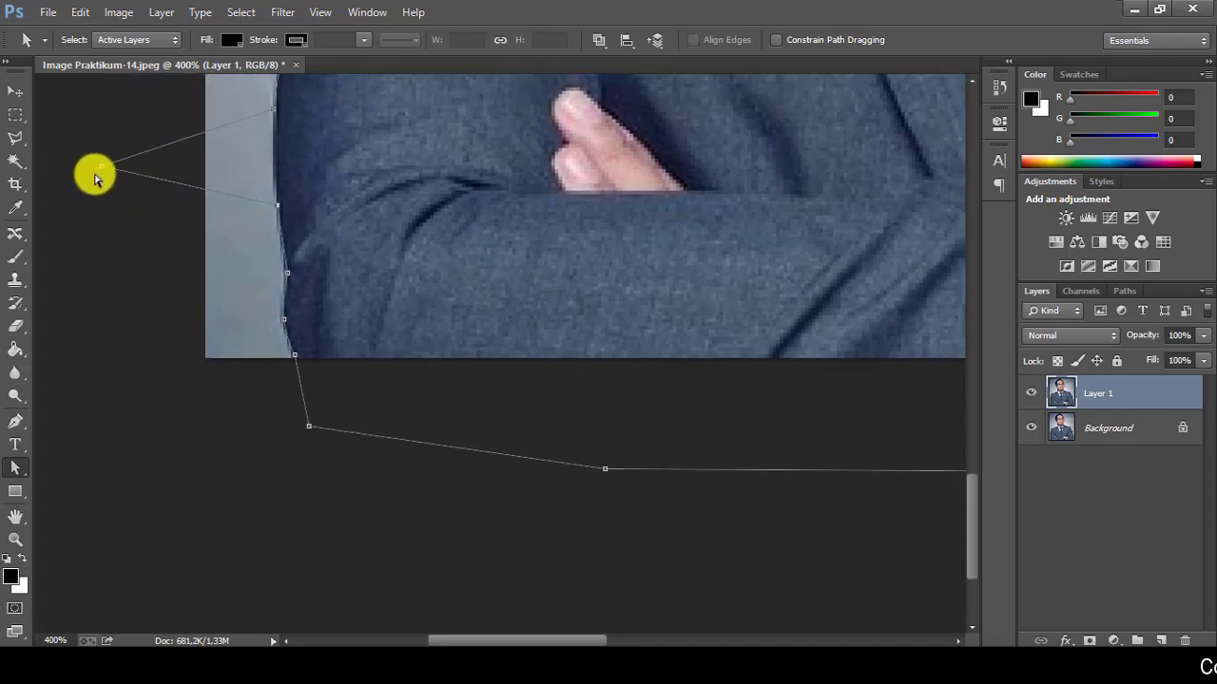
{"action": "left_click_drag", "start_coordinate": [99, 171], "coordinate": [272, 141]}
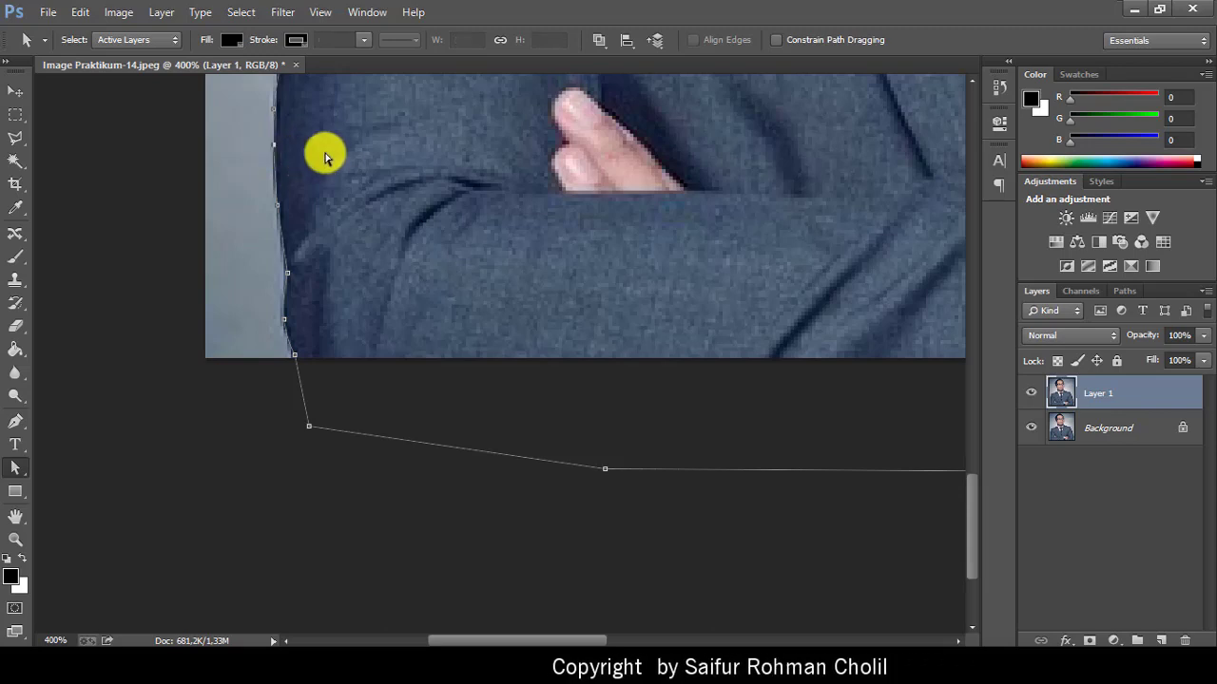
- Nudge the anchor on the left-hand upper sleeve slightly upward along the edge, and check the path up to the shoulder
{"action": "scroll", "coordinate": [383, 247], "scroll_direction": "up", "scroll_amount": 5}
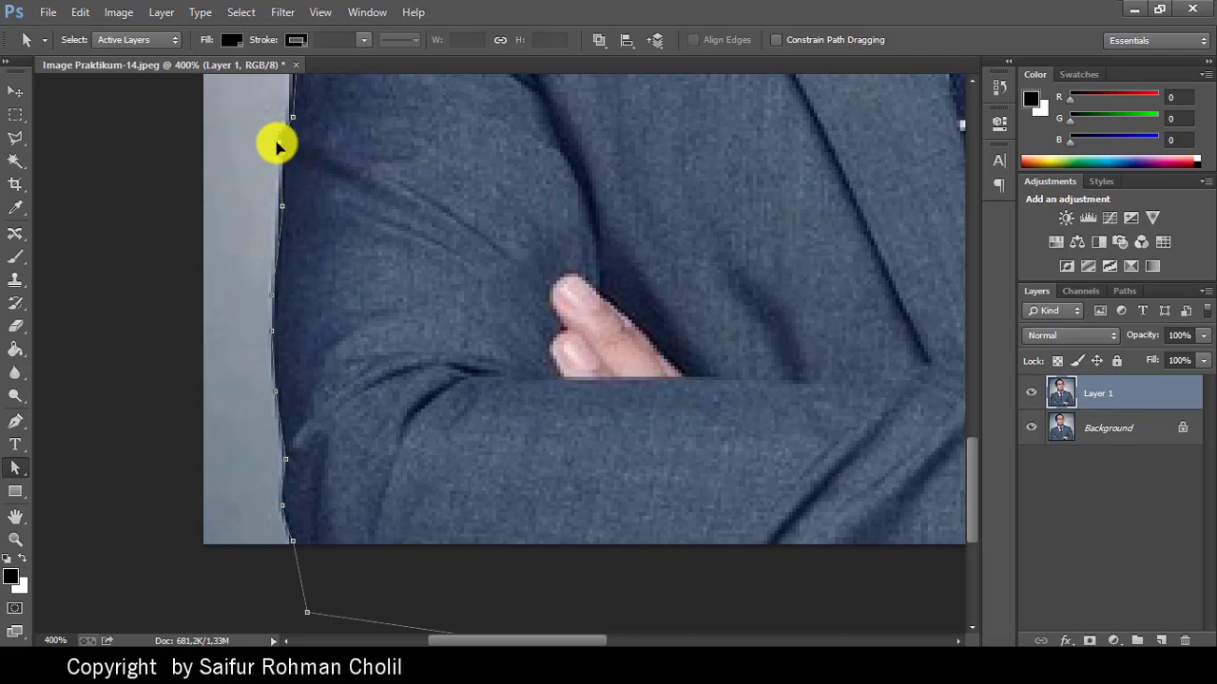
{"action": "scroll", "coordinate": [336, 130], "scroll_direction": "up", "scroll_amount": 5}
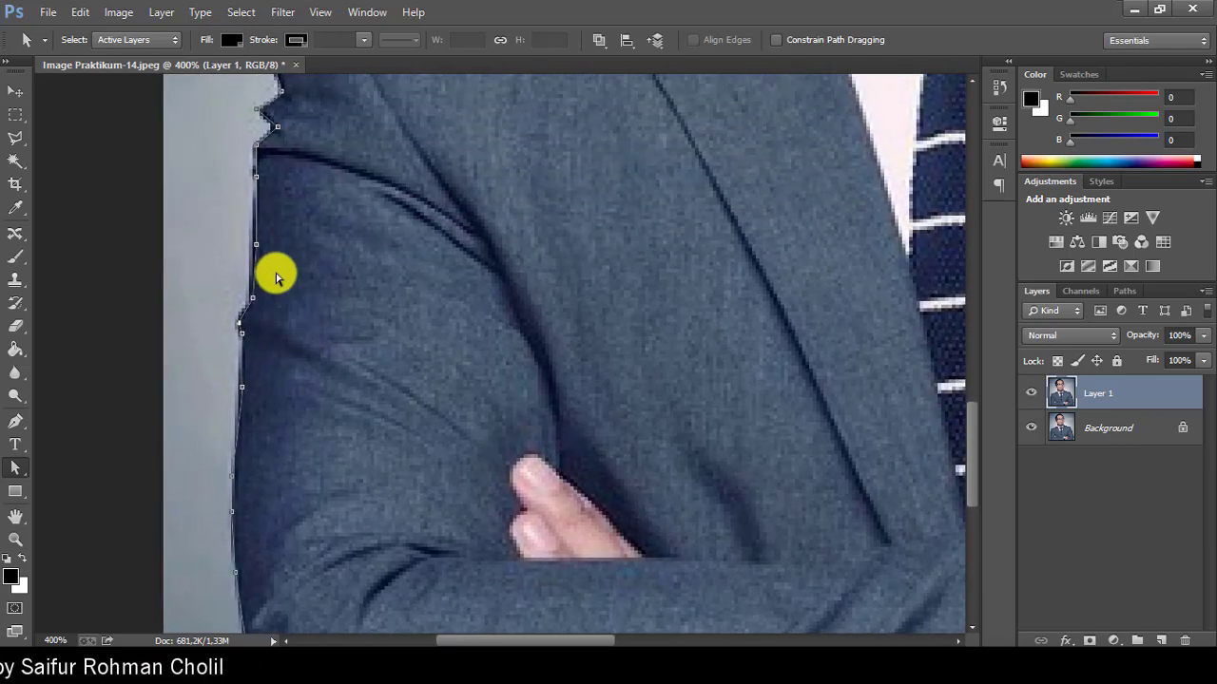
{"action": "left_click", "coordinate": [255, 237]}
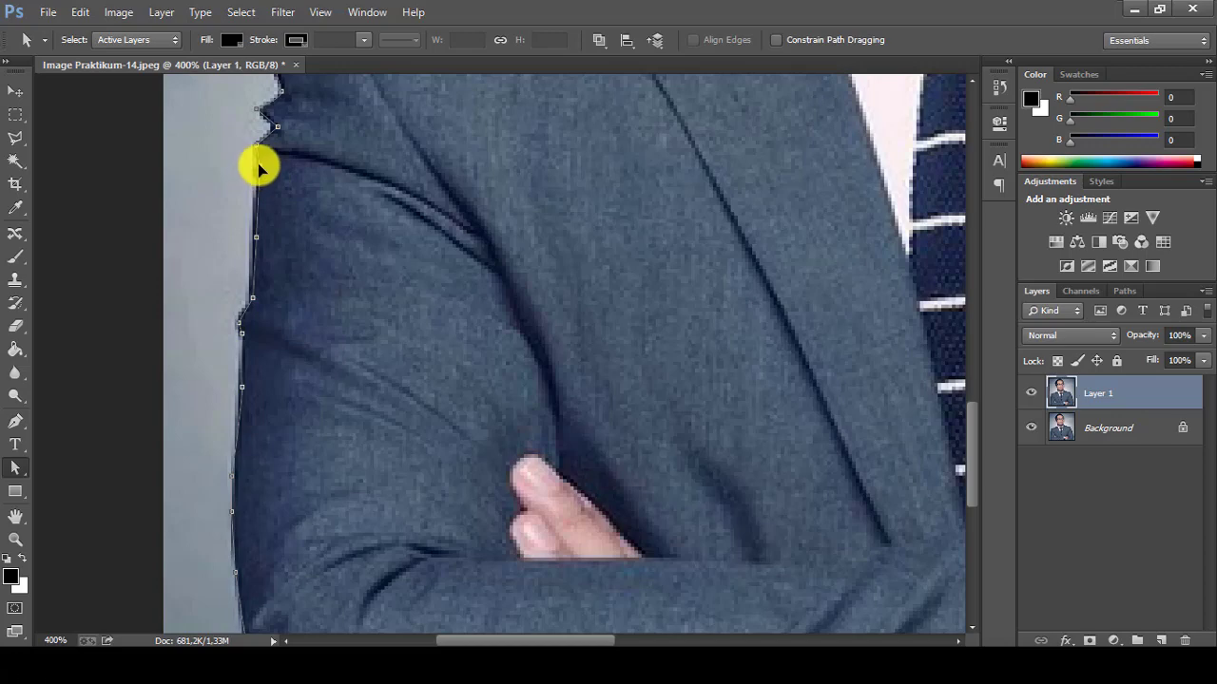
{"action": "scroll", "coordinate": [294, 157], "scroll_direction": "up", "scroll_amount": 2}
{"action": "scroll", "coordinate": [291, 258], "scroll_direction": "right", "scroll_amount": 1}
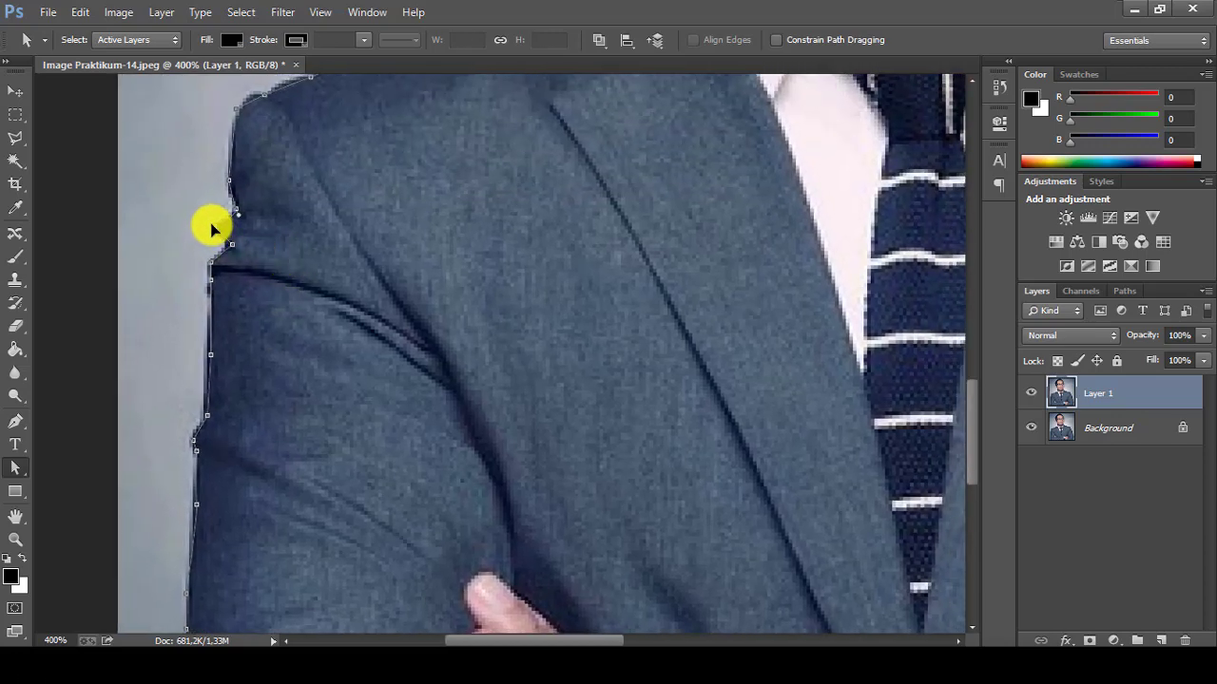
{"action": "scroll", "coordinate": [342, 187], "scroll_direction": "up", "scroll_amount": 5}
{"action": "scroll", "coordinate": [310, 358], "scroll_direction": "right", "scroll_amount": 1}
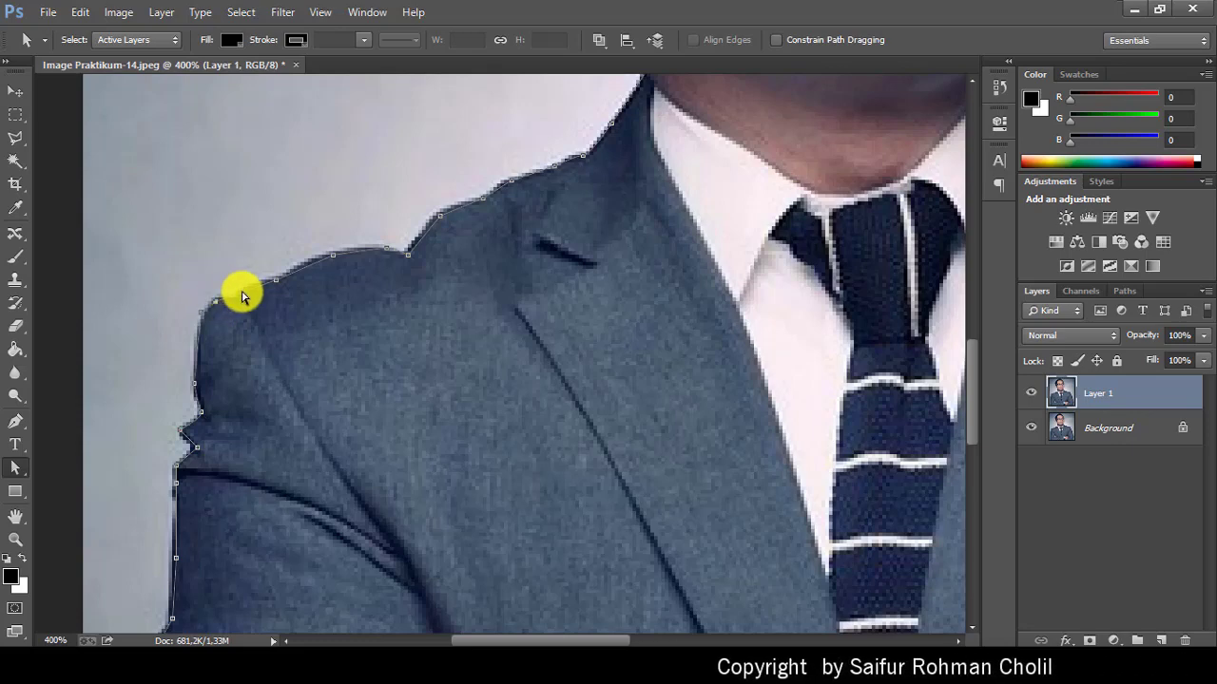
- Add an anchor point to the path on the outer left-hand shoulder and fit it to the jacket's edge
{"action": "right_click", "coordinate": [242, 297]}
{"action": "left_click", "coordinate": [280, 249]}
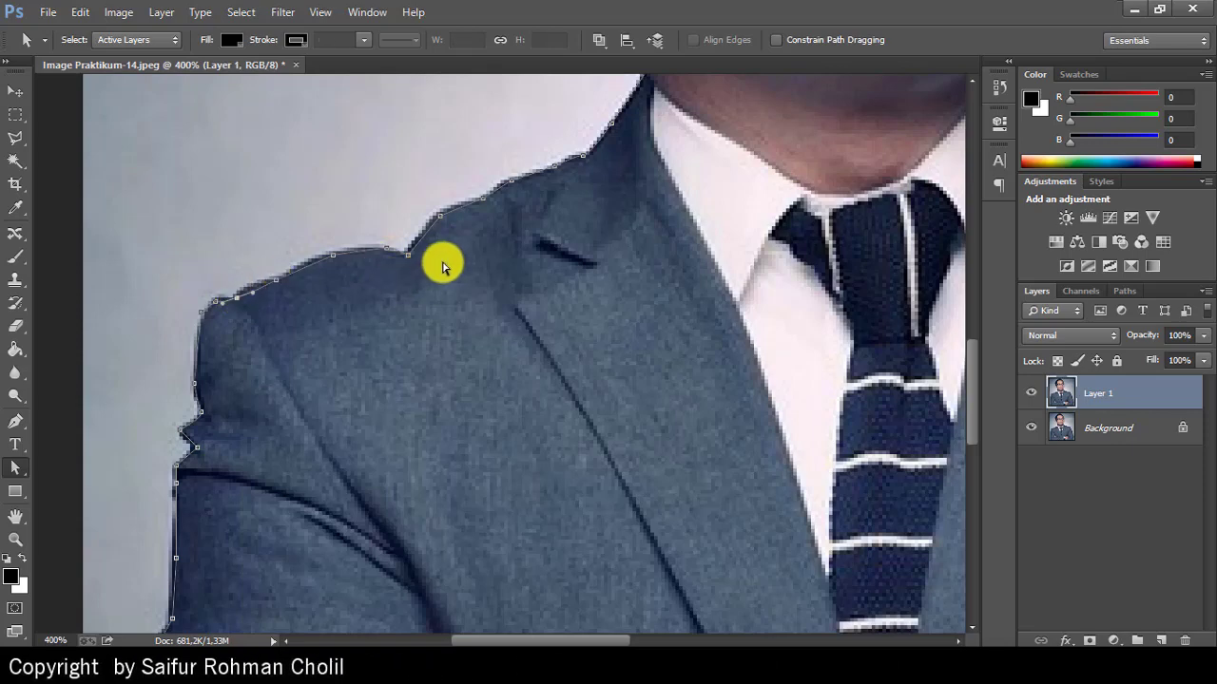
{"action": "left_click_drag", "start_coordinate": [433, 280], "coordinate": [292, 403]}
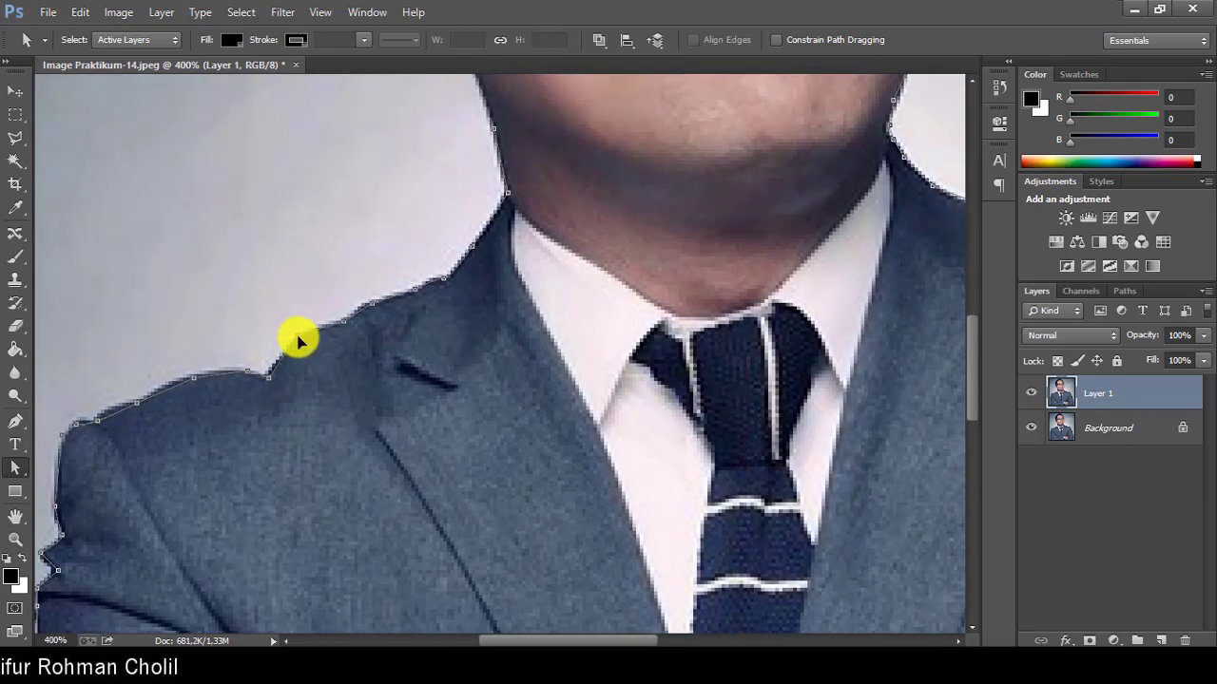
- Check the path up the left-hand collar and neck, and move the anchor point beside the ear onto the ear's edge
{"action": "left_click_drag", "start_coordinate": [484, 301], "coordinate": [346, 426]}
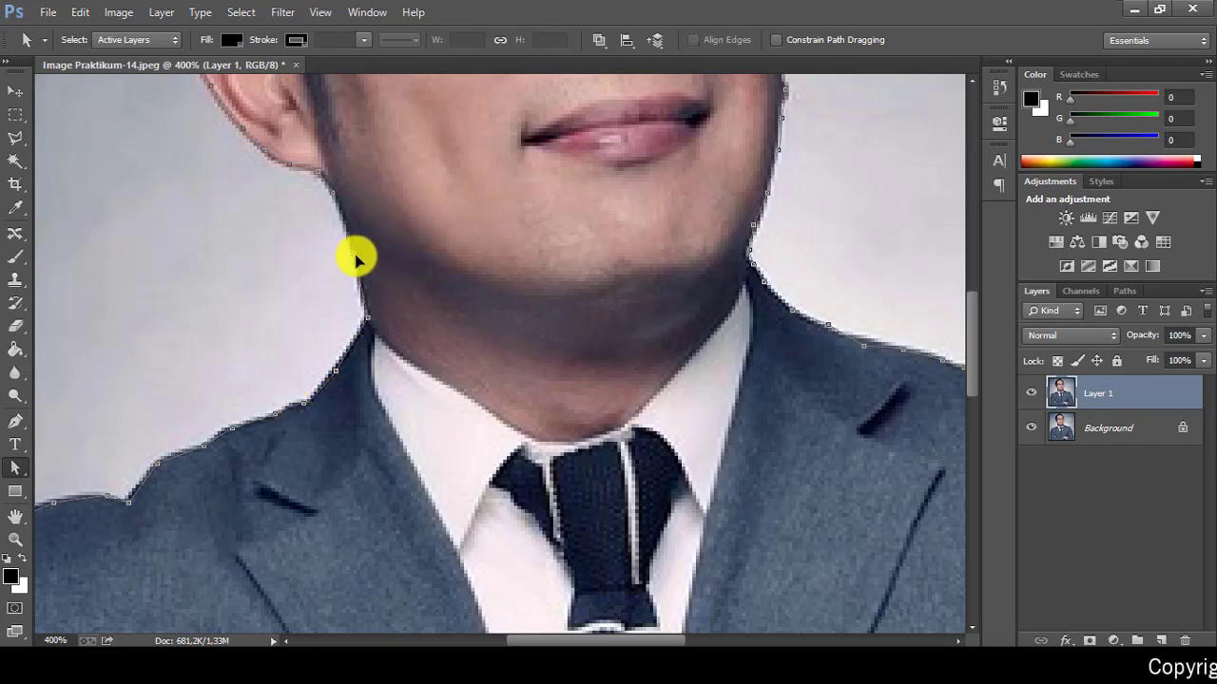
{"action": "left_click_drag", "start_coordinate": [402, 237], "coordinate": [467, 353]}
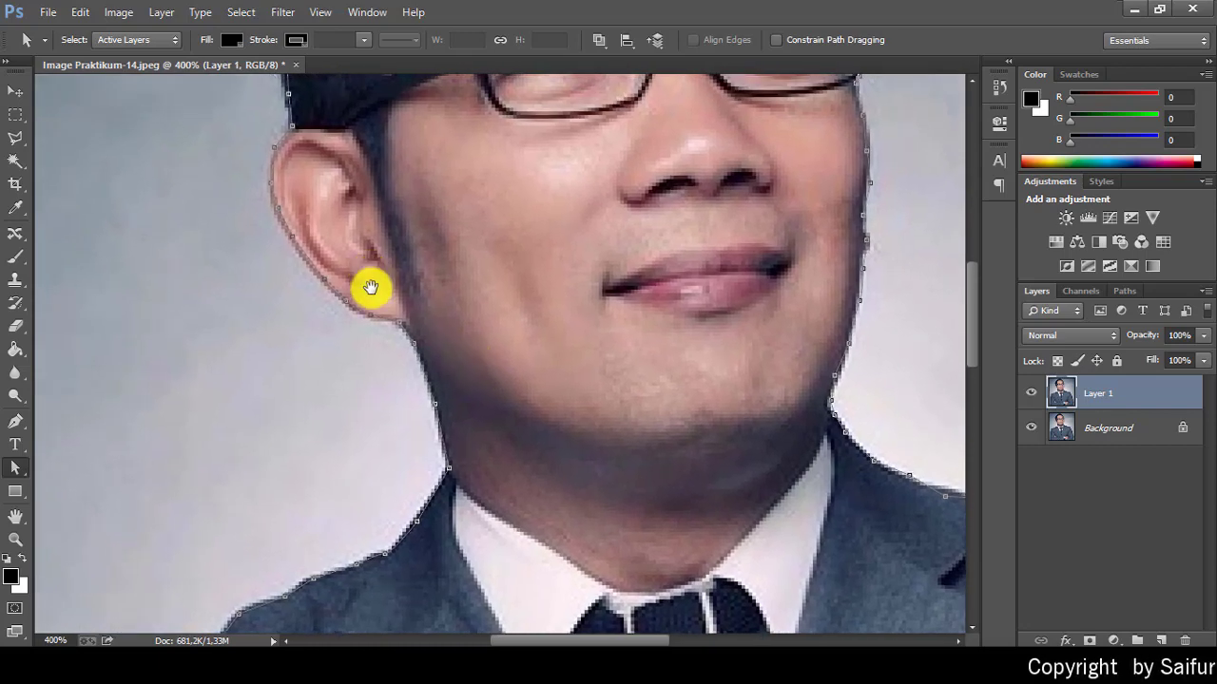
{"action": "left_click_drag", "start_coordinate": [370, 287], "coordinate": [375, 313]}
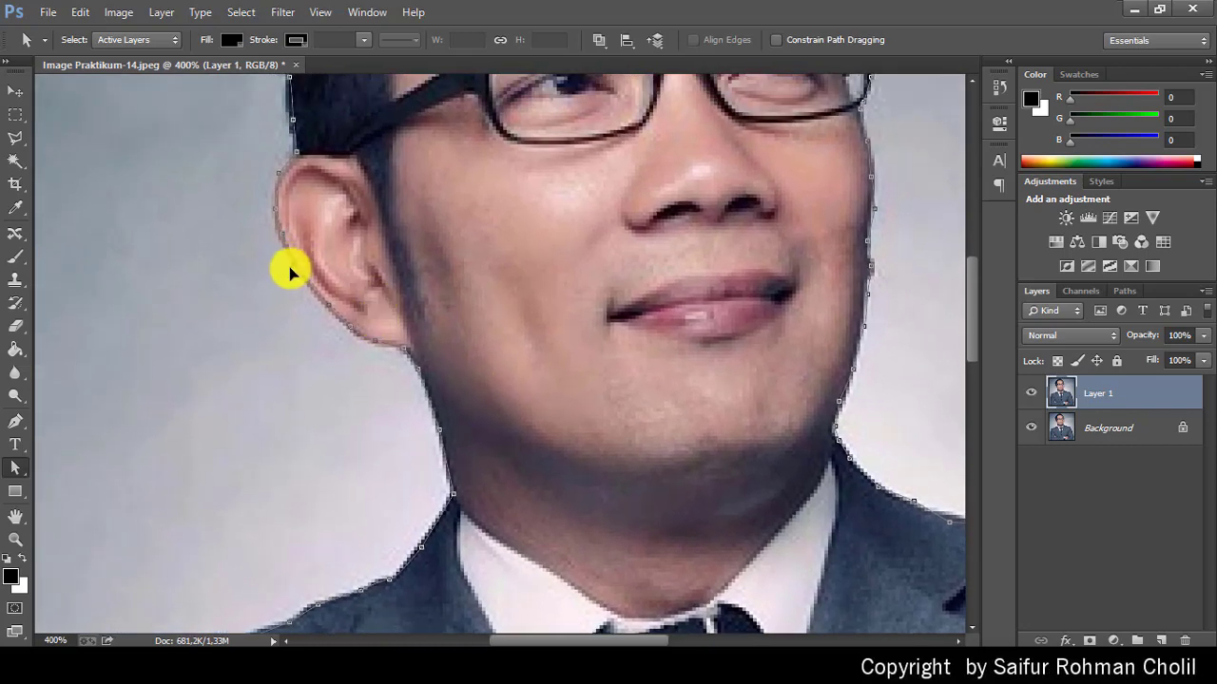
{"action": "left_click_drag", "start_coordinate": [289, 267], "coordinate": [296, 262]}
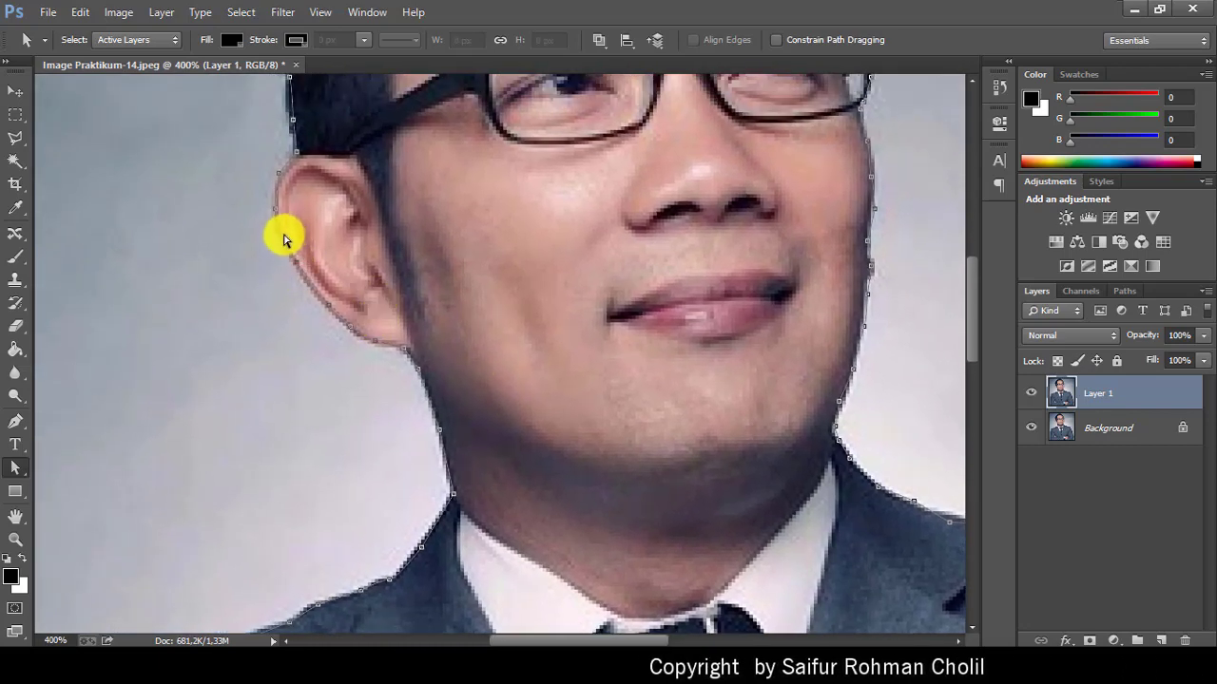
- Refine the path's anchor points along the left-hand and top edges of the hair, including the base of the stray strand
{"action": "left_click_drag", "start_coordinate": [366, 193], "coordinate": [348, 388]}
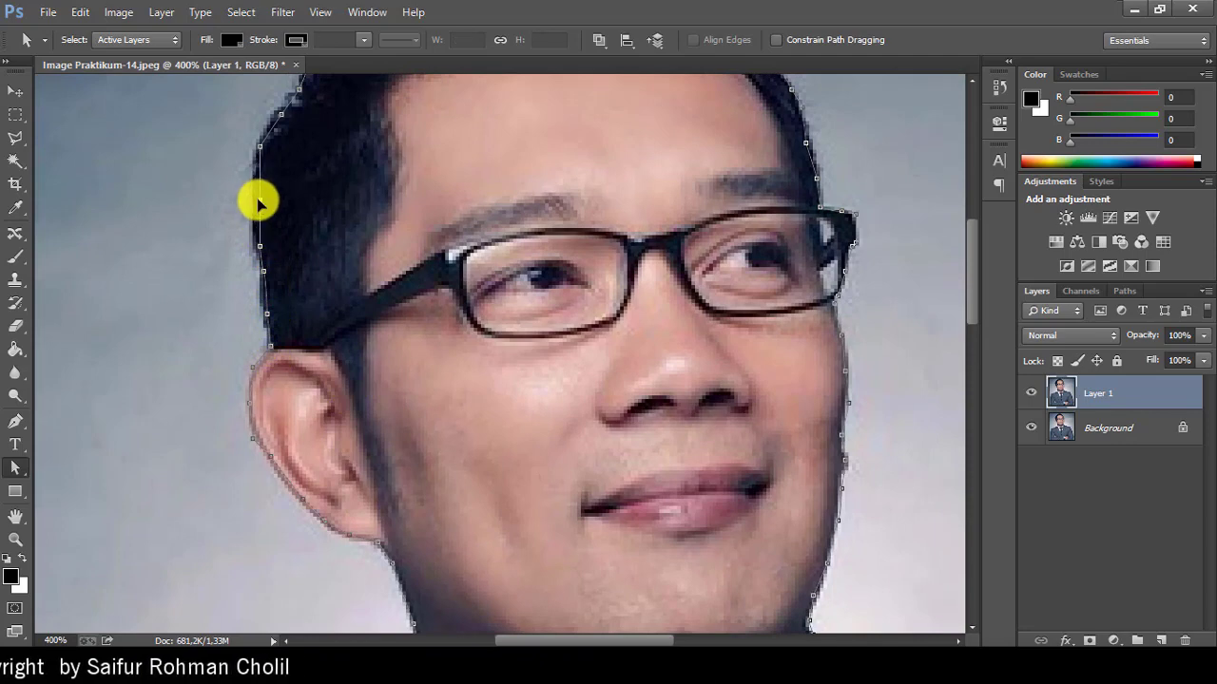
{"action": "left_click_drag", "start_coordinate": [315, 173], "coordinate": [196, 383]}
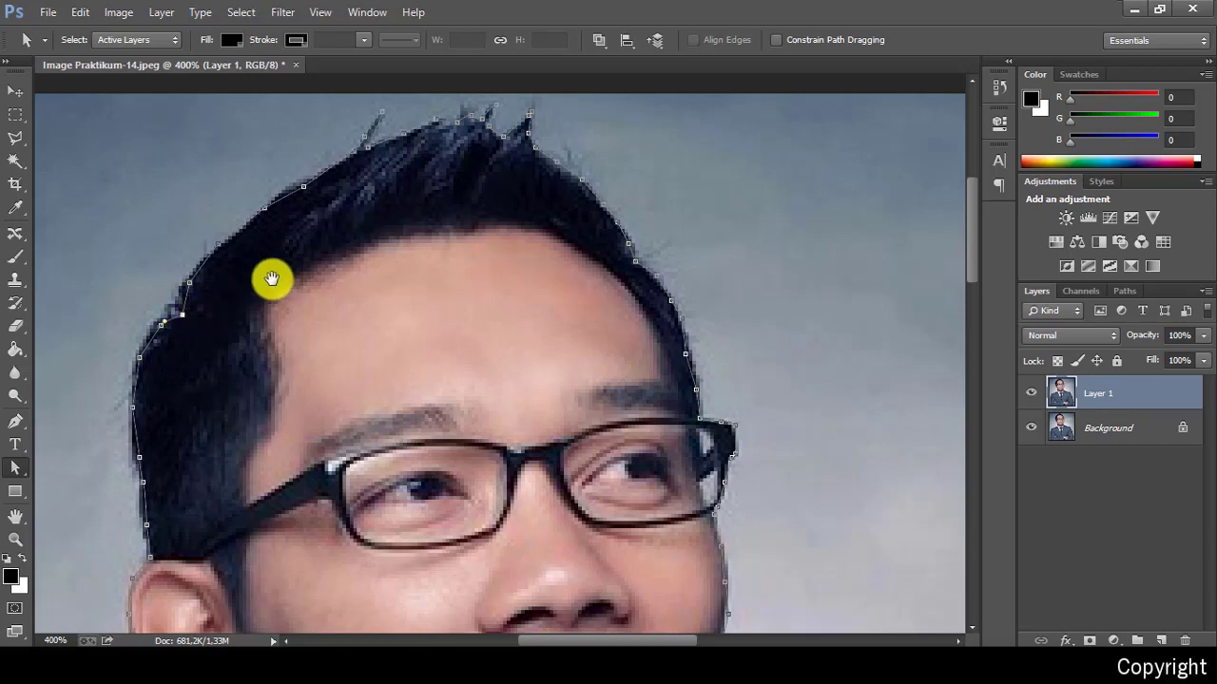
{"action": "left_click_drag", "start_coordinate": [274, 273], "coordinate": [194, 366]}
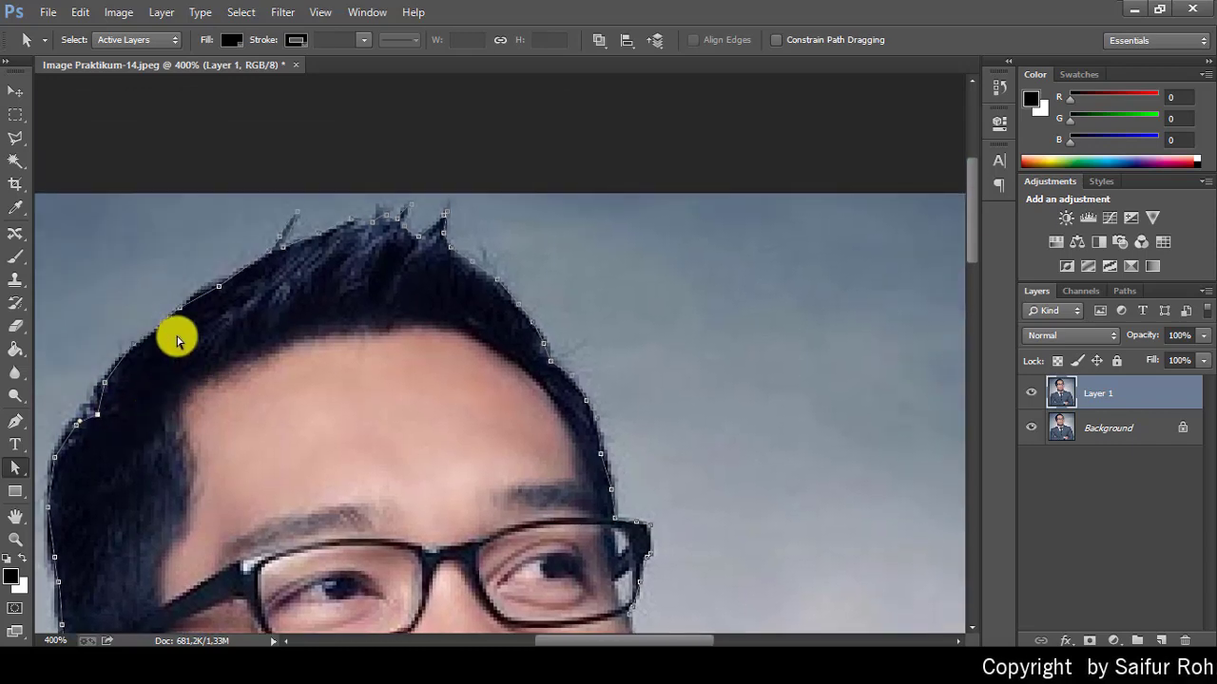
{"action": "key", "text": "ctrl+plus"}
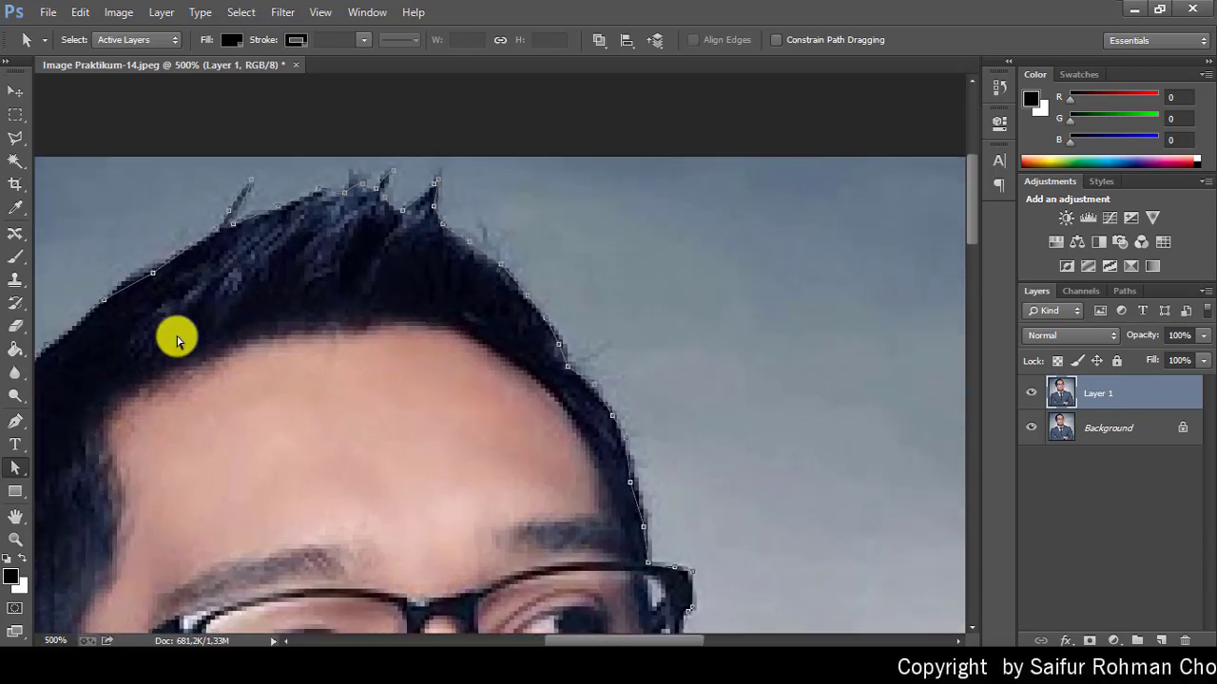
{"action": "left_click", "coordinate": [224, 225]}
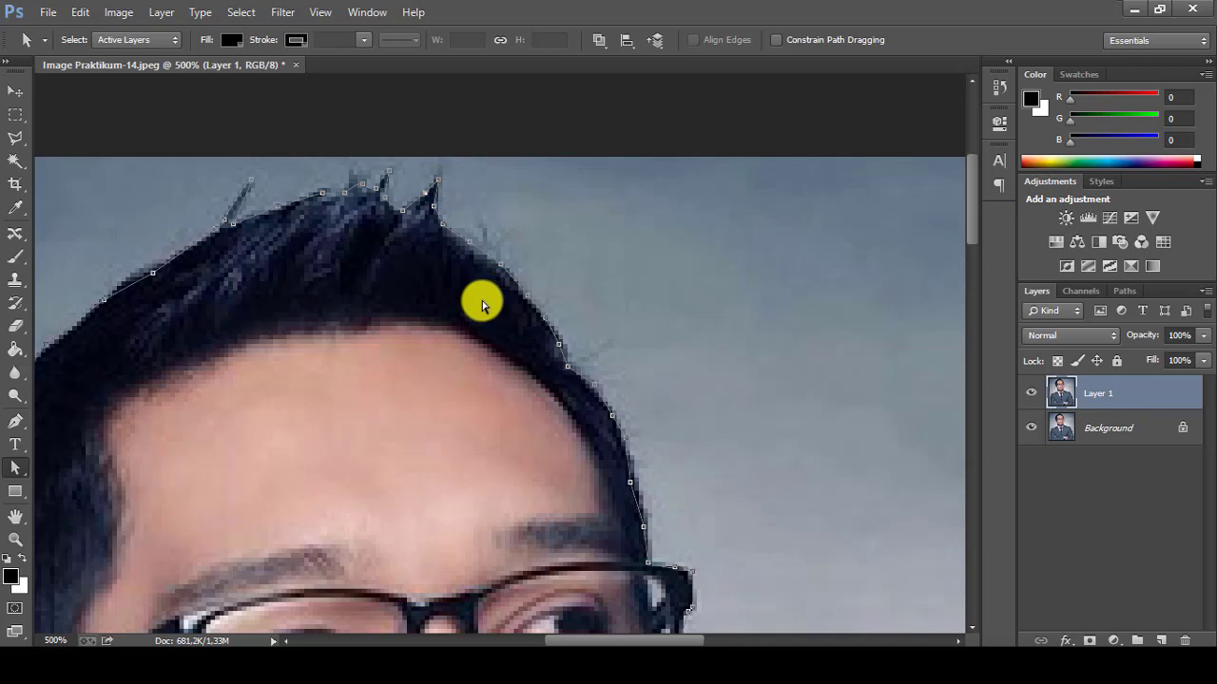
- Adjust the path's anchor point on the right-hand upper edge of the hair, just below the spikes
{"action": "left_click_drag", "start_coordinate": [367, 291], "coordinate": [427, 272]}
{"action": "left_click_drag", "start_coordinate": [643, 310], "coordinate": [567, 217]}
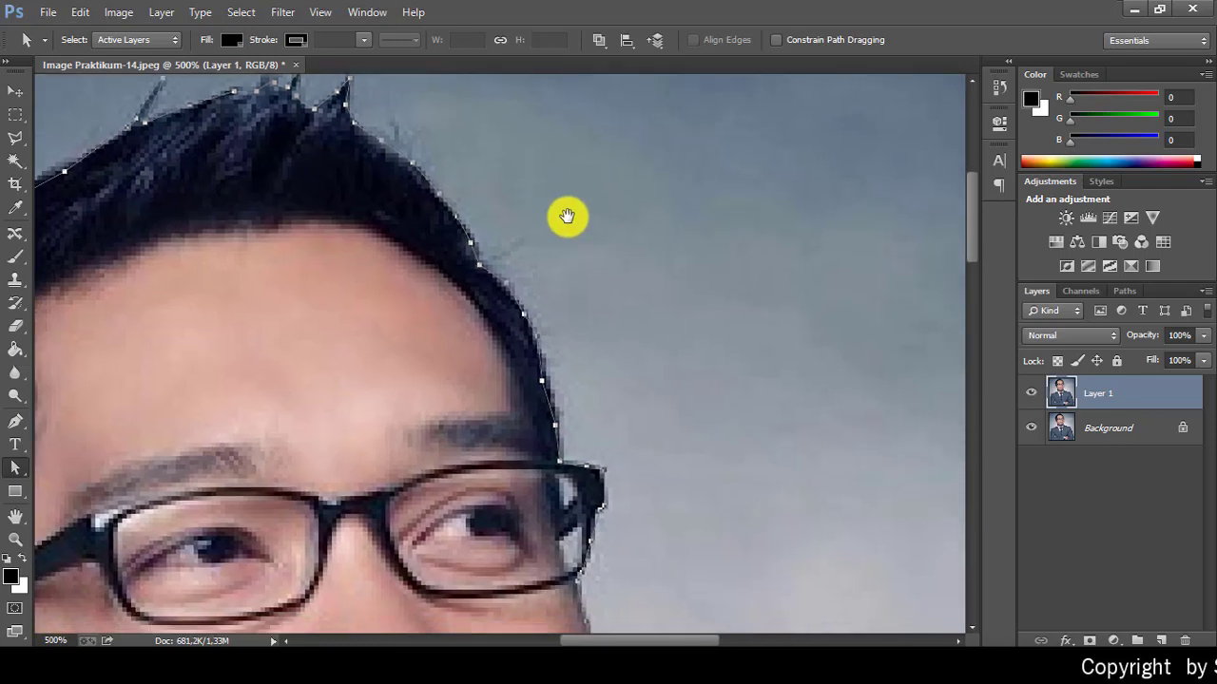
{"action": "left_click_drag", "start_coordinate": [380, 146], "coordinate": [385, 154]}
{"action": "key", "text": "ctrl+z"}
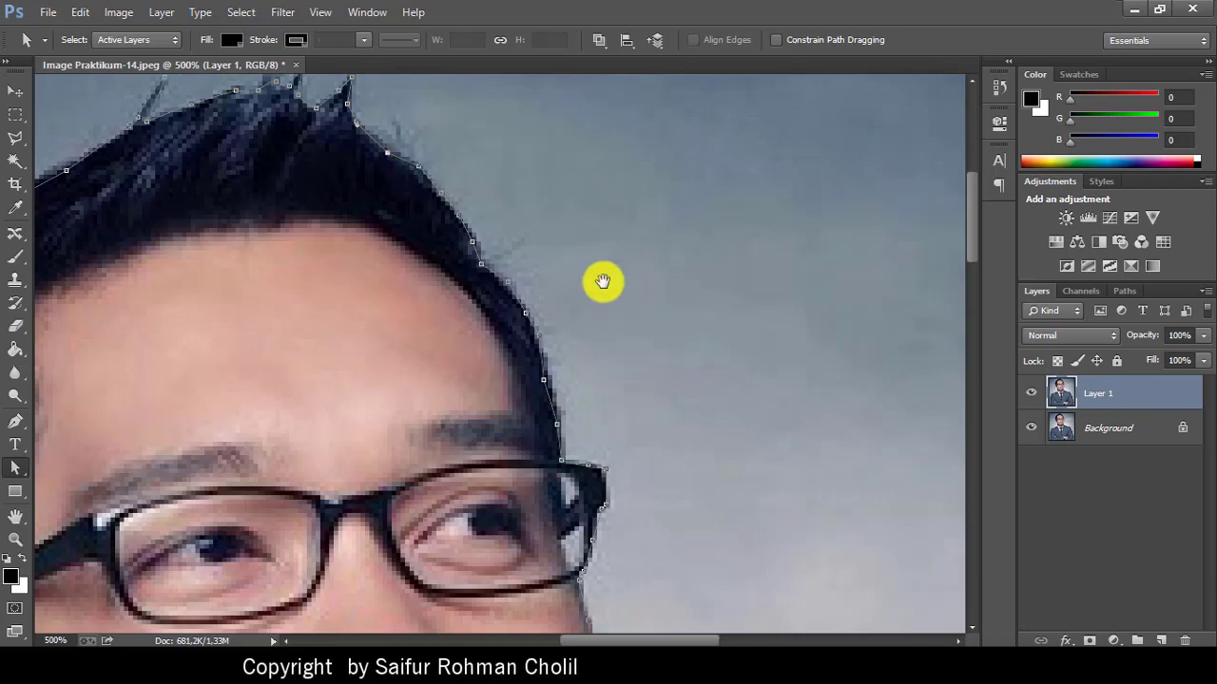
- Check the path from the glasses down the right-hand cheek and neck to the shoulder, fitting its anchor points to the edge
{"action": "left_click_drag", "start_coordinate": [603, 281], "coordinate": [557, 111]}
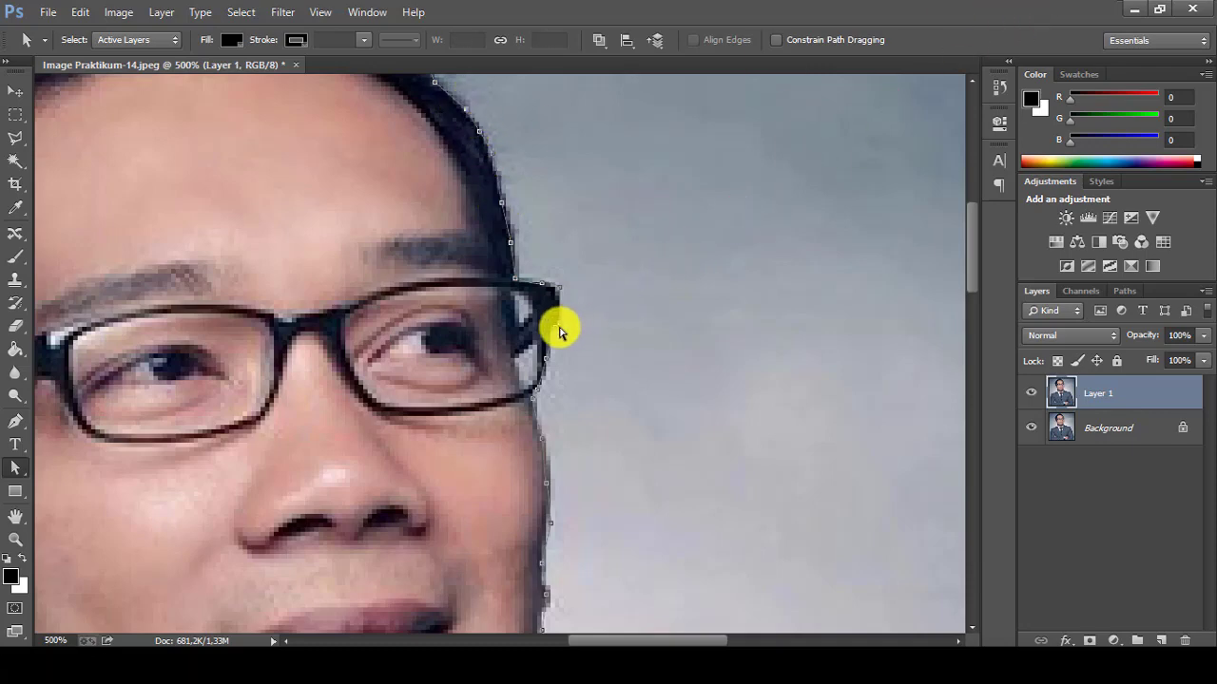
{"action": "left_click_drag", "start_coordinate": [617, 340], "coordinate": [622, 137]}
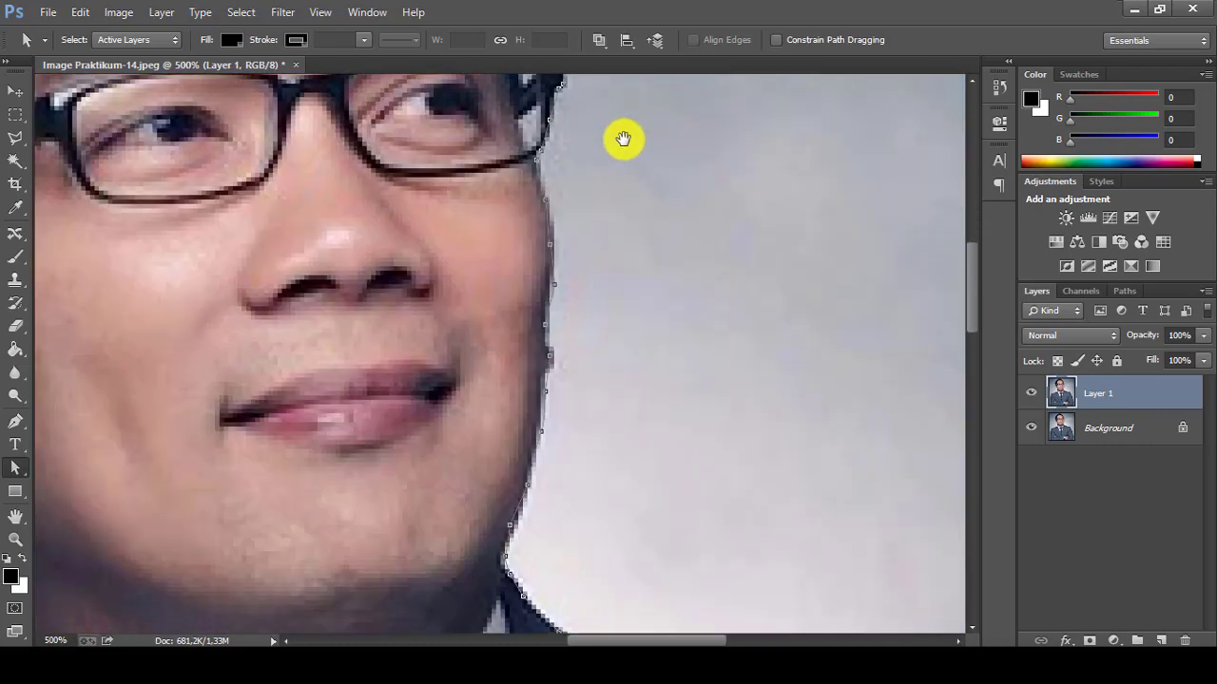
{"action": "left_click_drag", "start_coordinate": [645, 295], "coordinate": [633, 175]}
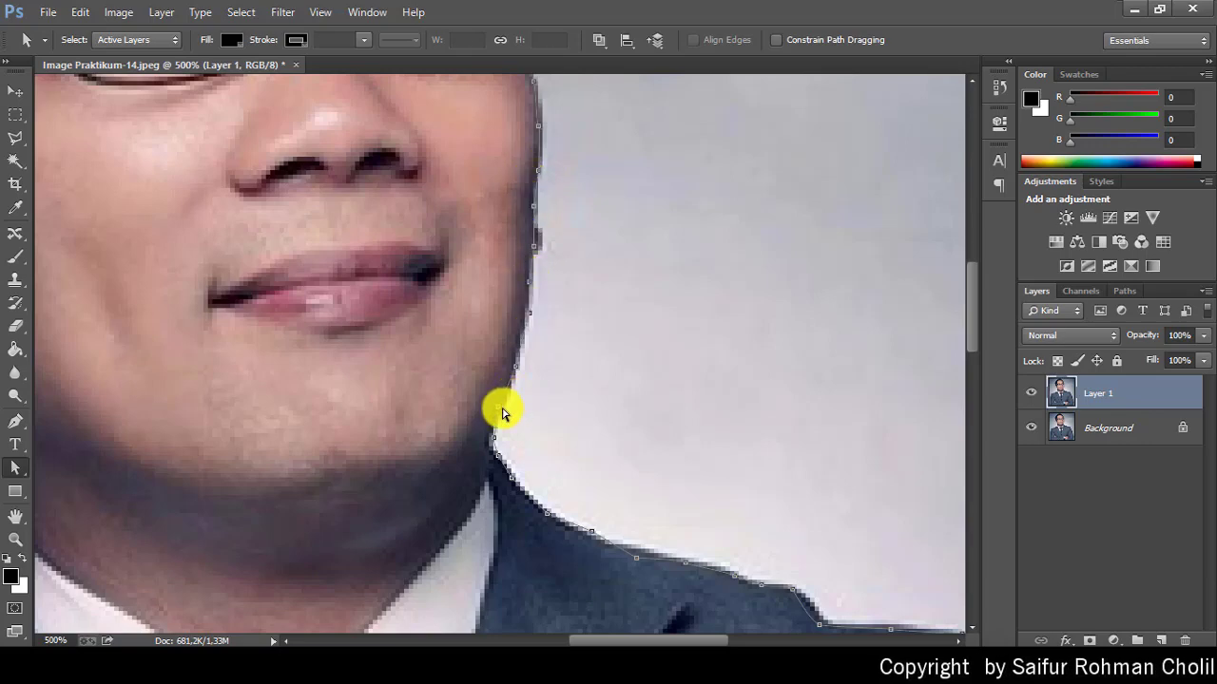
{"action": "left_click_drag", "start_coordinate": [565, 440], "coordinate": [614, 225]}
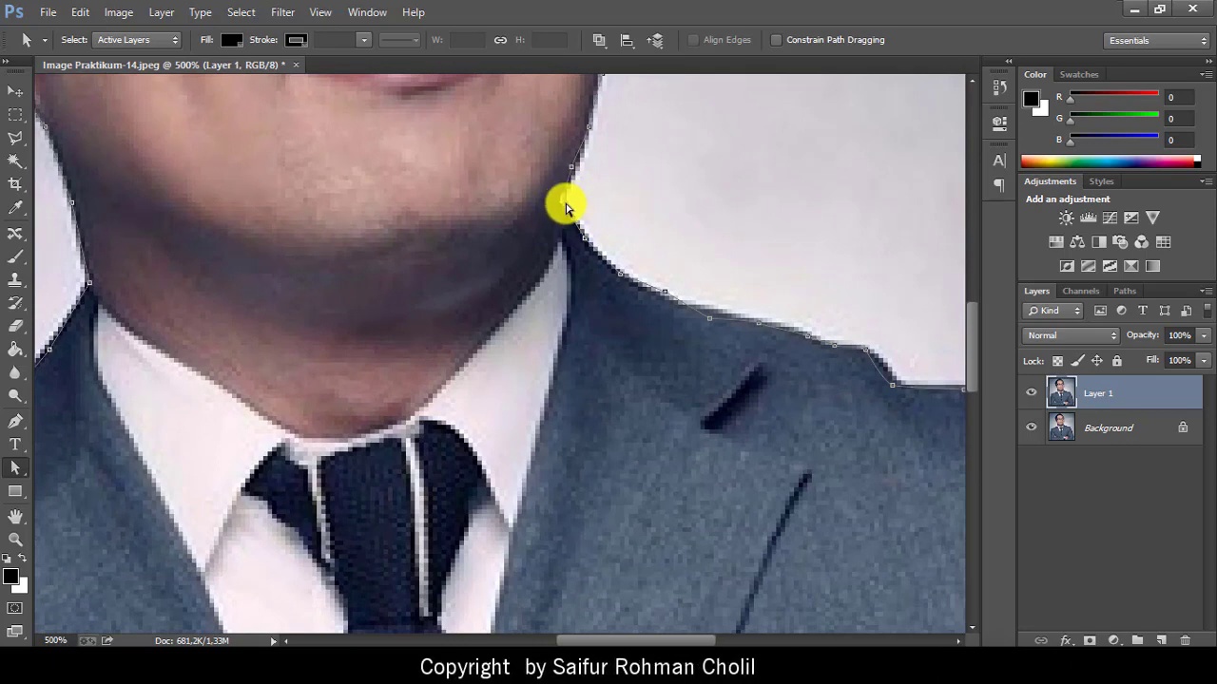
{"action": "left_click_drag", "start_coordinate": [646, 353], "coordinate": [603, 303]}
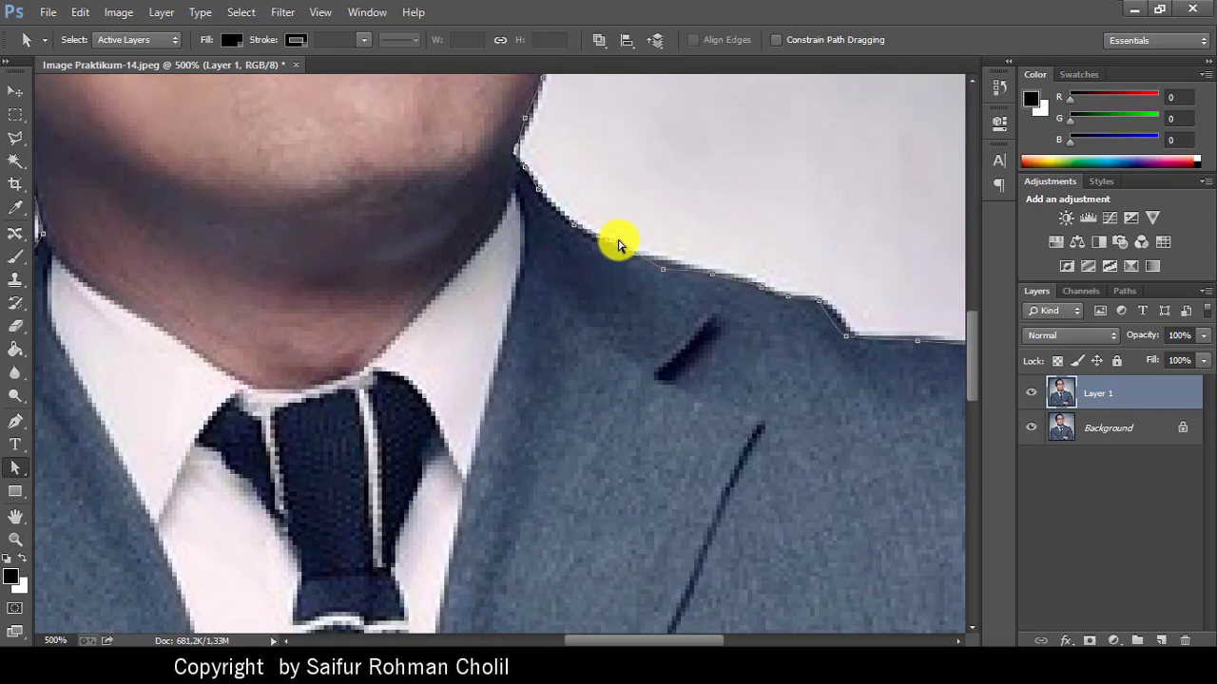
{"action": "left_click_drag", "start_coordinate": [706, 366], "coordinate": [427, 276]}
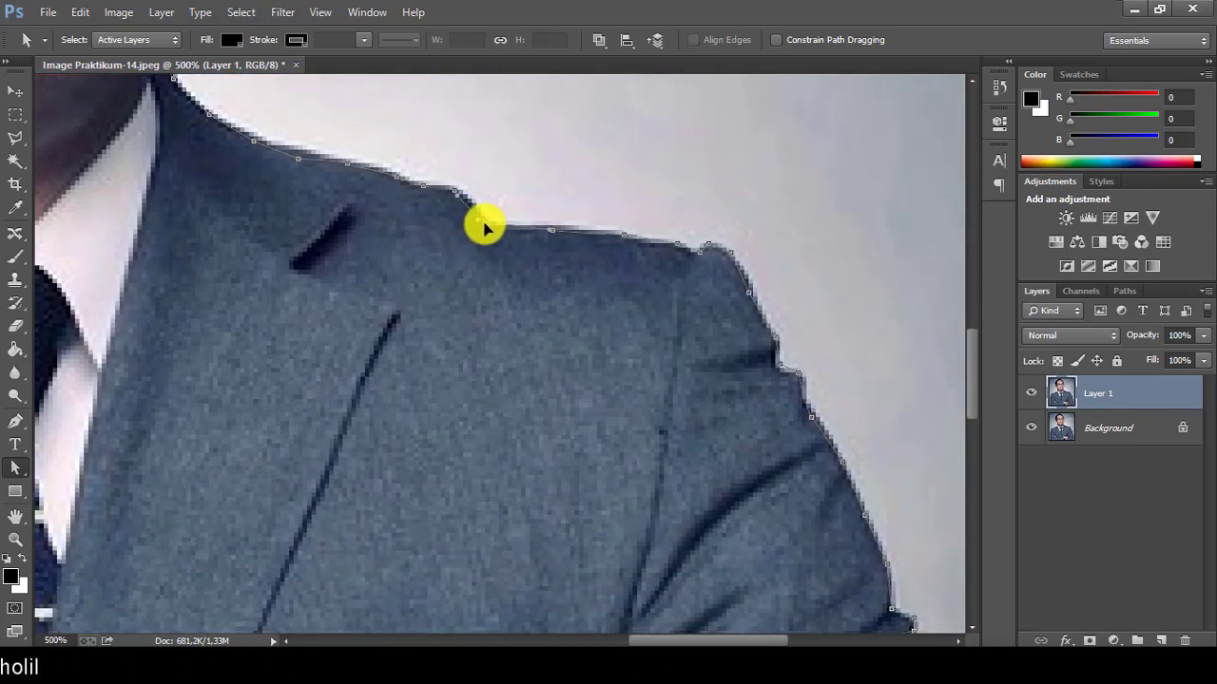
- Reposition the path's anchor points at the folds of the right-hand sleeve so they follow the fabric's edge
{"action": "left_click_drag", "start_coordinate": [598, 402], "coordinate": [412, 235]}
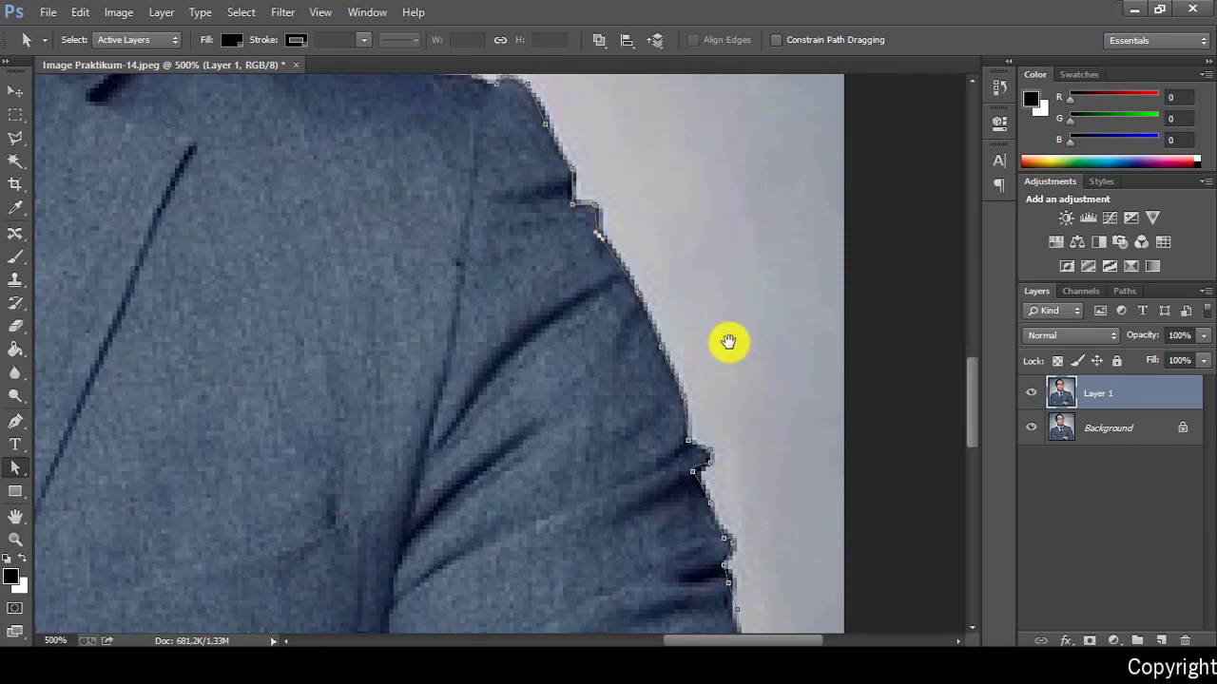
{"action": "left_click_drag", "start_coordinate": [728, 345], "coordinate": [732, 106]}
{"action": "left_click_drag", "start_coordinate": [768, 352], "coordinate": [750, 266]}
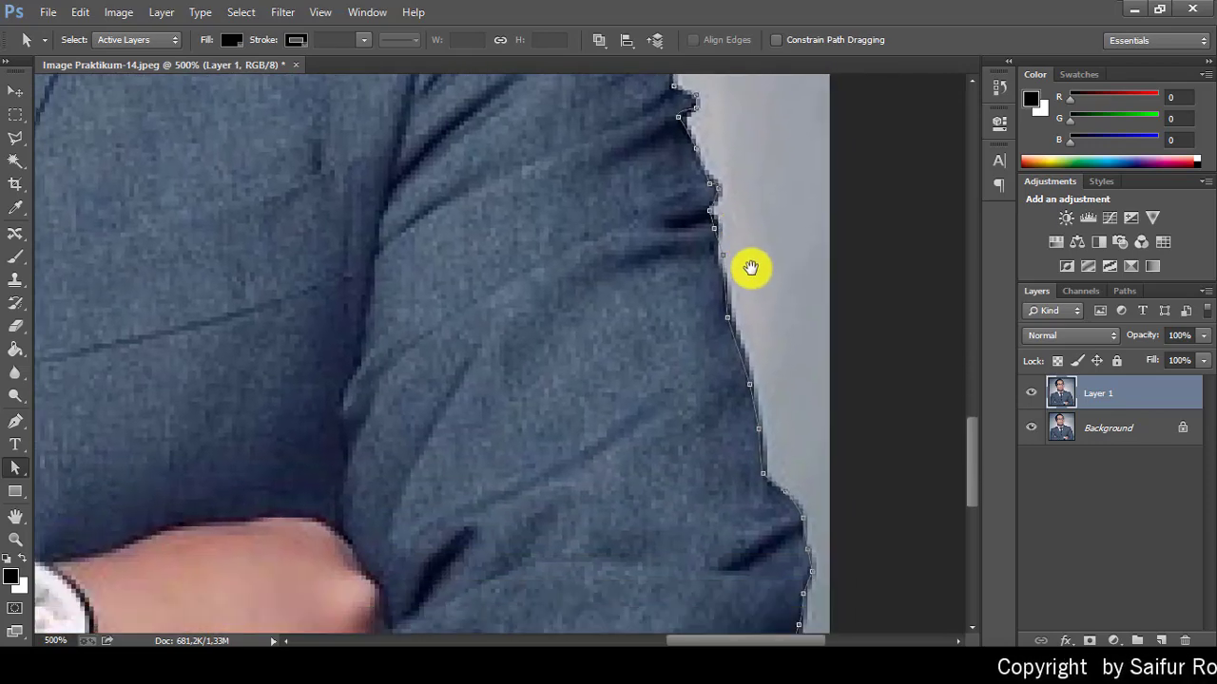
{"action": "left_click", "coordinate": [705, 206]}
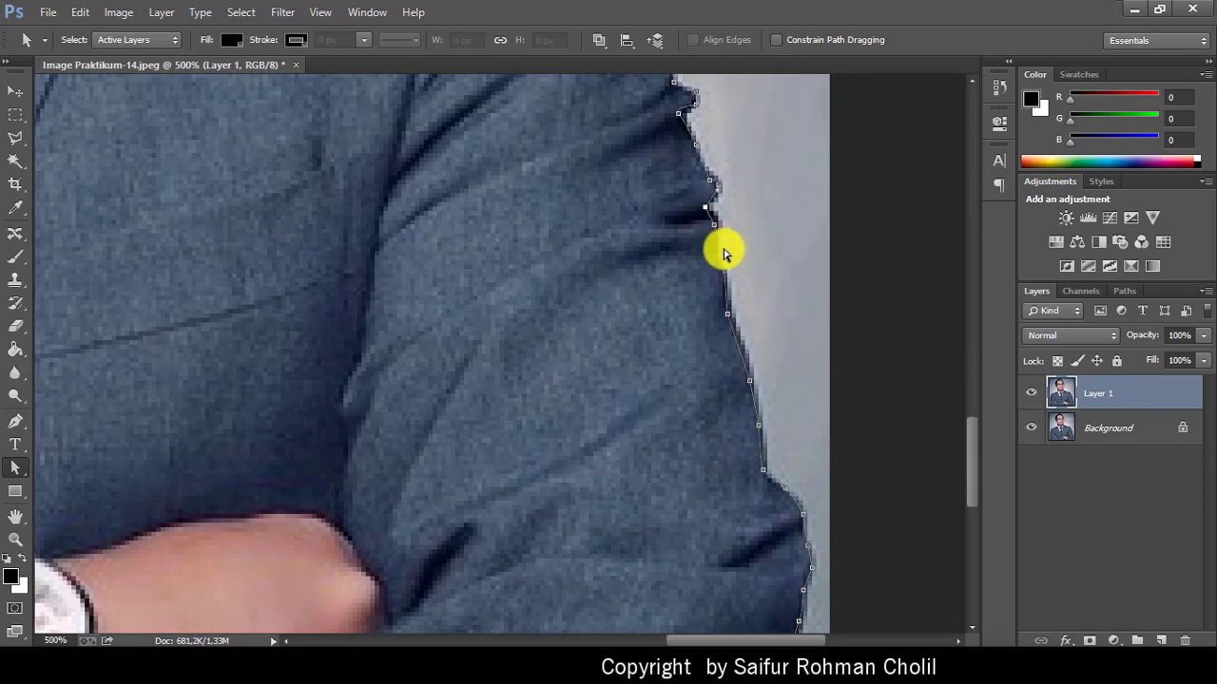
- Move the anchor points along the lower right-hand sleeve outward onto the jacket's edge, down to the photo's lower border
{"action": "left_click_drag", "start_coordinate": [724, 256], "coordinate": [732, 123]}
{"action": "left_click_drag", "start_coordinate": [742, 299], "coordinate": [760, 143]}
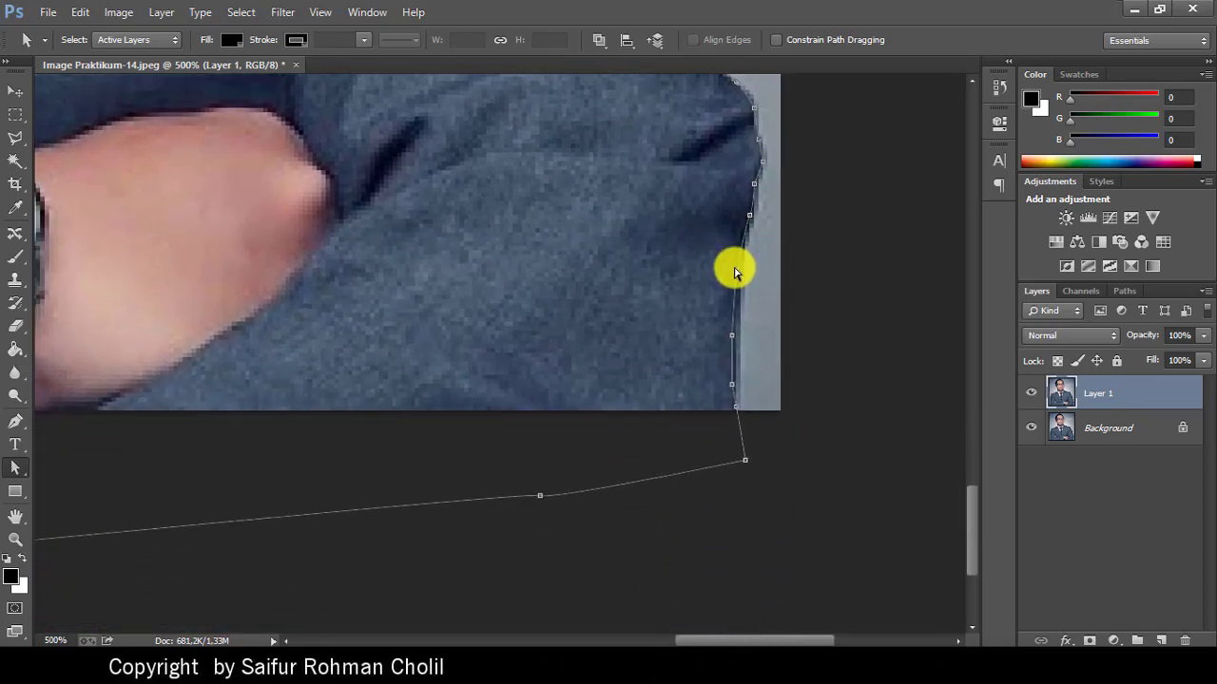
{"action": "left_click_drag", "start_coordinate": [735, 276], "coordinate": [739, 281]}
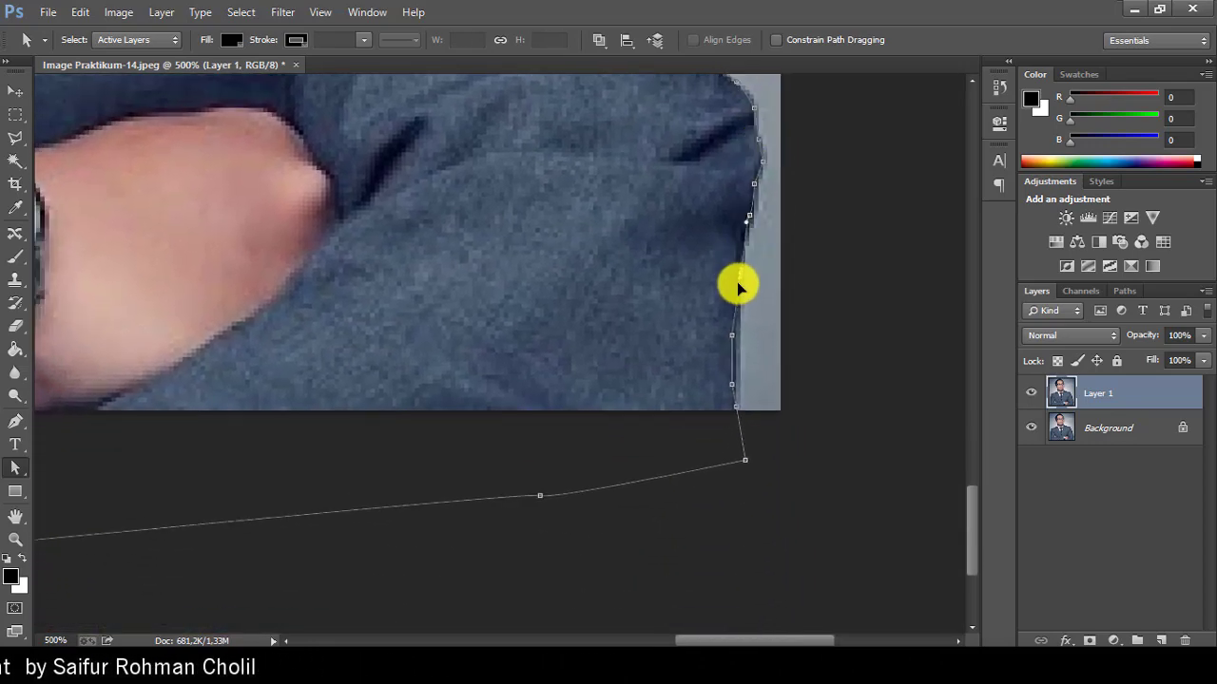
{"action": "left_click_drag", "start_coordinate": [732, 340], "coordinate": [738, 348]}
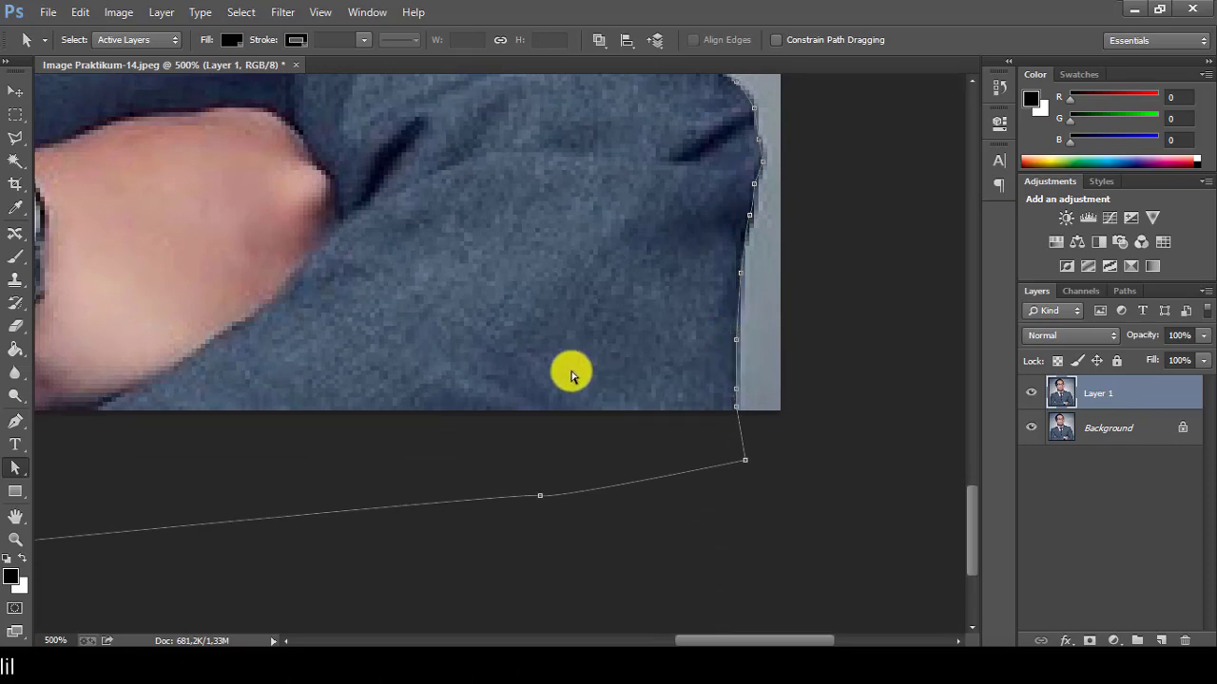
- Convert the finished path into a new anti-aliased selection with a feather radius of 1 pixel
{"action": "scroll", "coordinate": [570, 375], "scroll_direction": "down", "scroll_amount": 2}
{"action": "scroll", "coordinate": [570, 375], "scroll_direction": "down", "scroll_amount": 3}
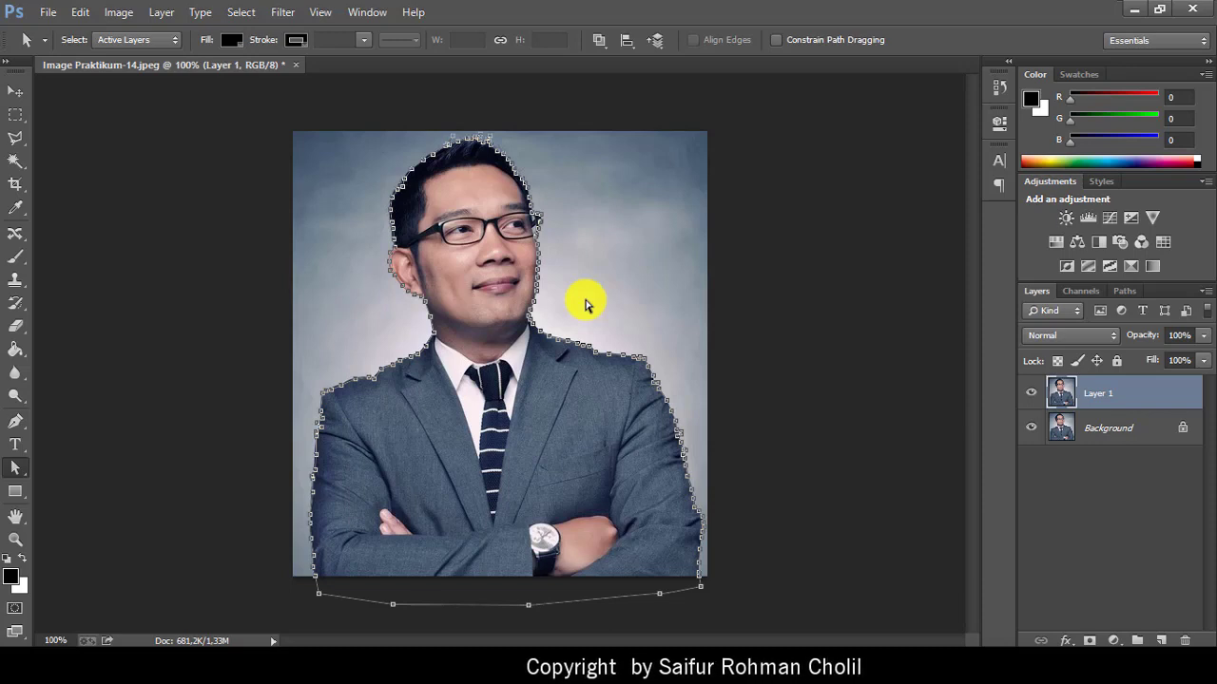
{"action": "right_click", "coordinate": [508, 447]}
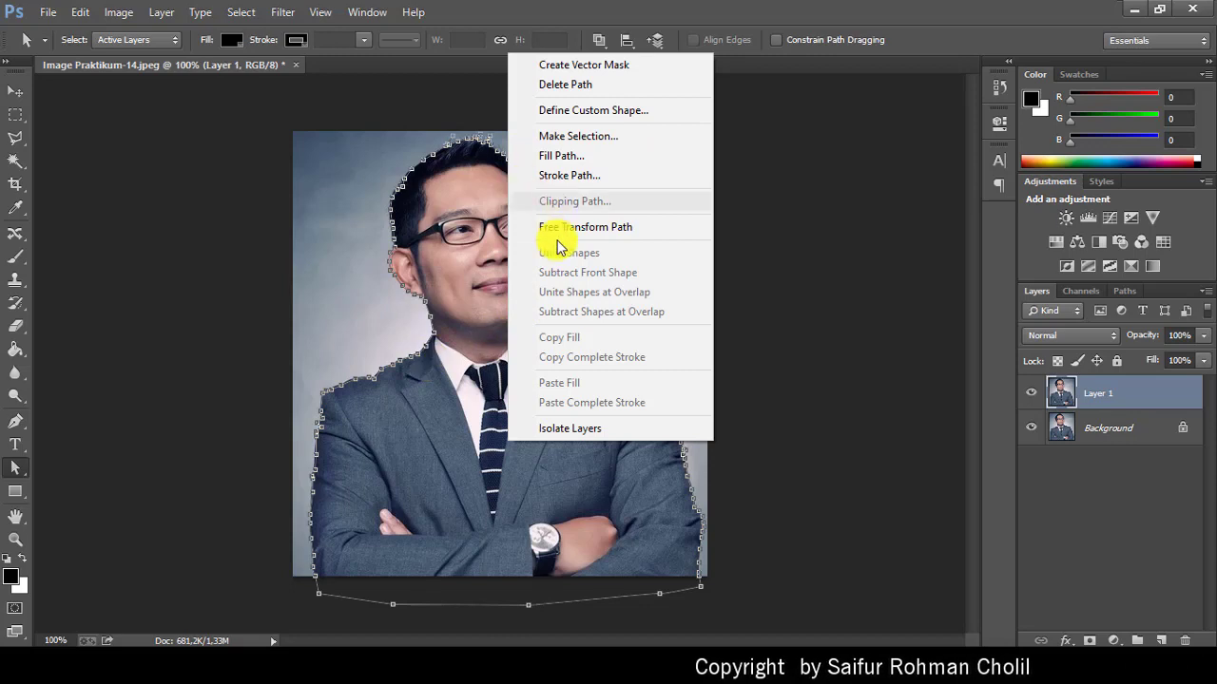
{"action": "left_click", "coordinate": [672, 134]}
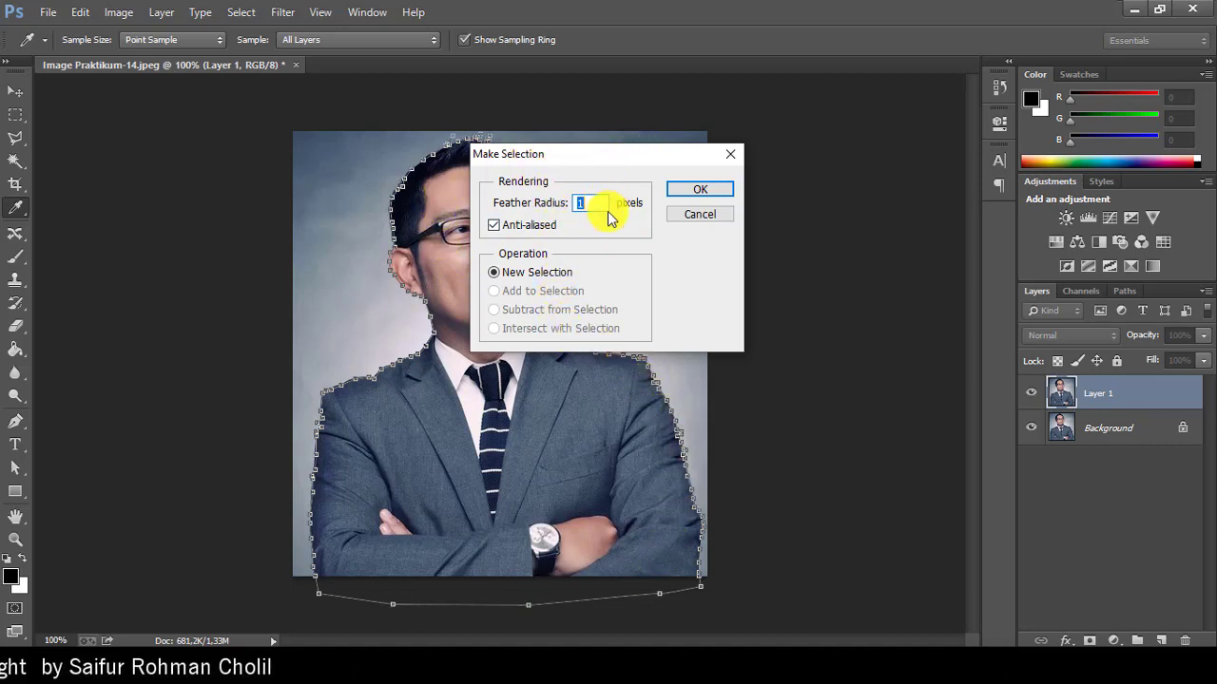
{"action": "type", "text": "2"}
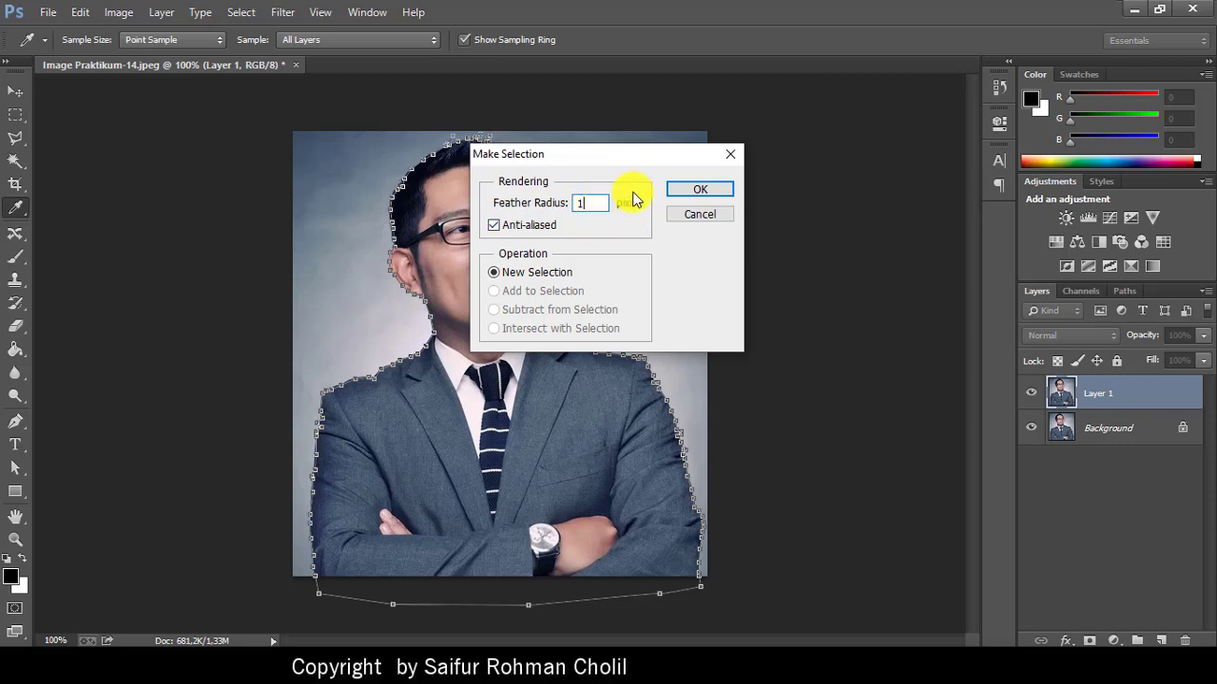
{"action": "left_click", "coordinate": [697, 190]}
{"action": "key", "text": "a"}
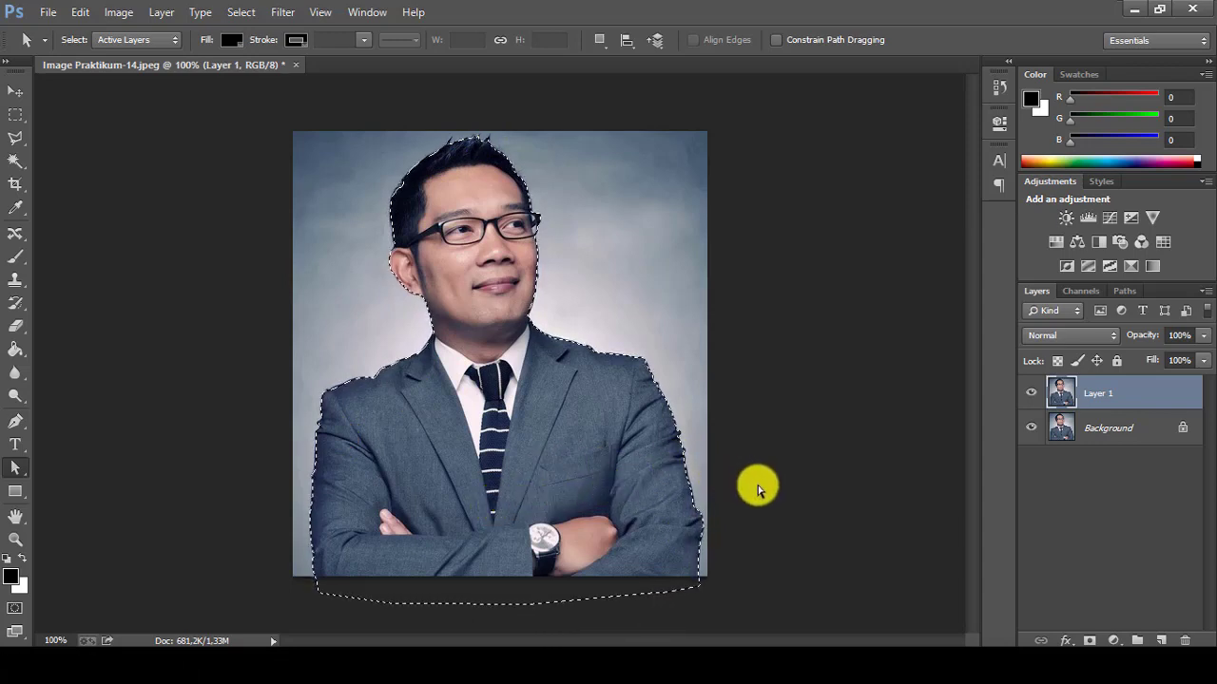
- Copy the selected man to a new layer, hide Layer 1 and the Background layer, and inspect the cutout
{"action": "key", "text": "ctrl+shift+alt+n"}
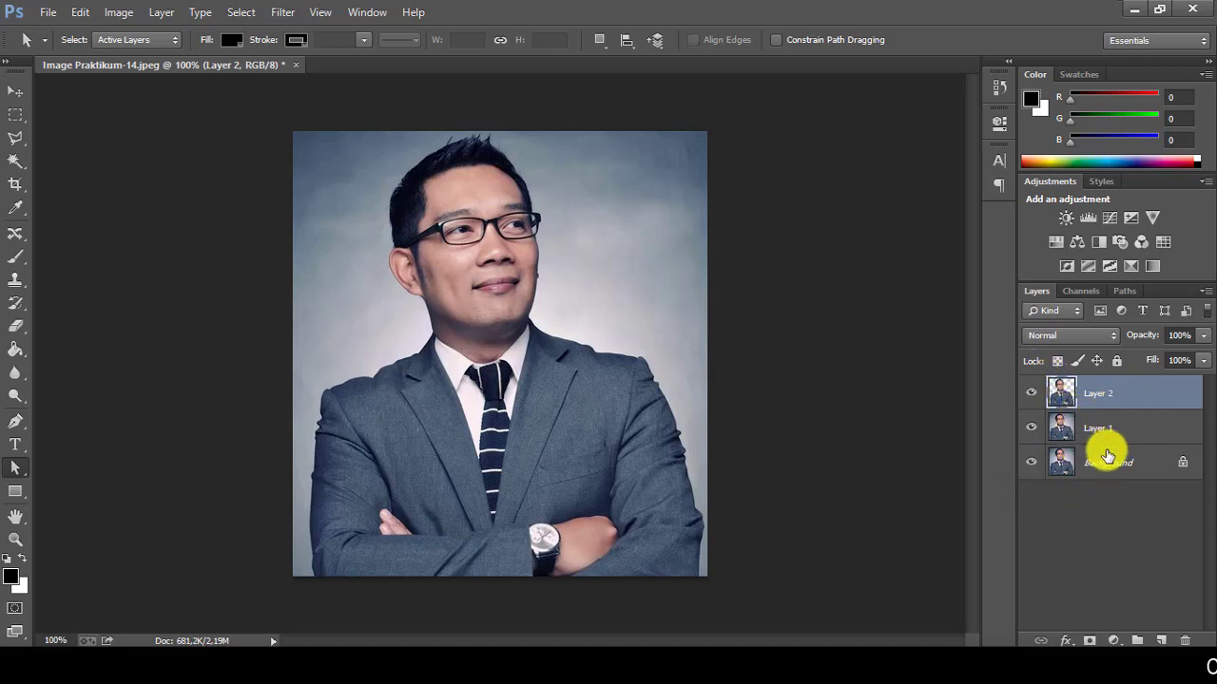
{"action": "left_click", "coordinate": [1032, 429]}
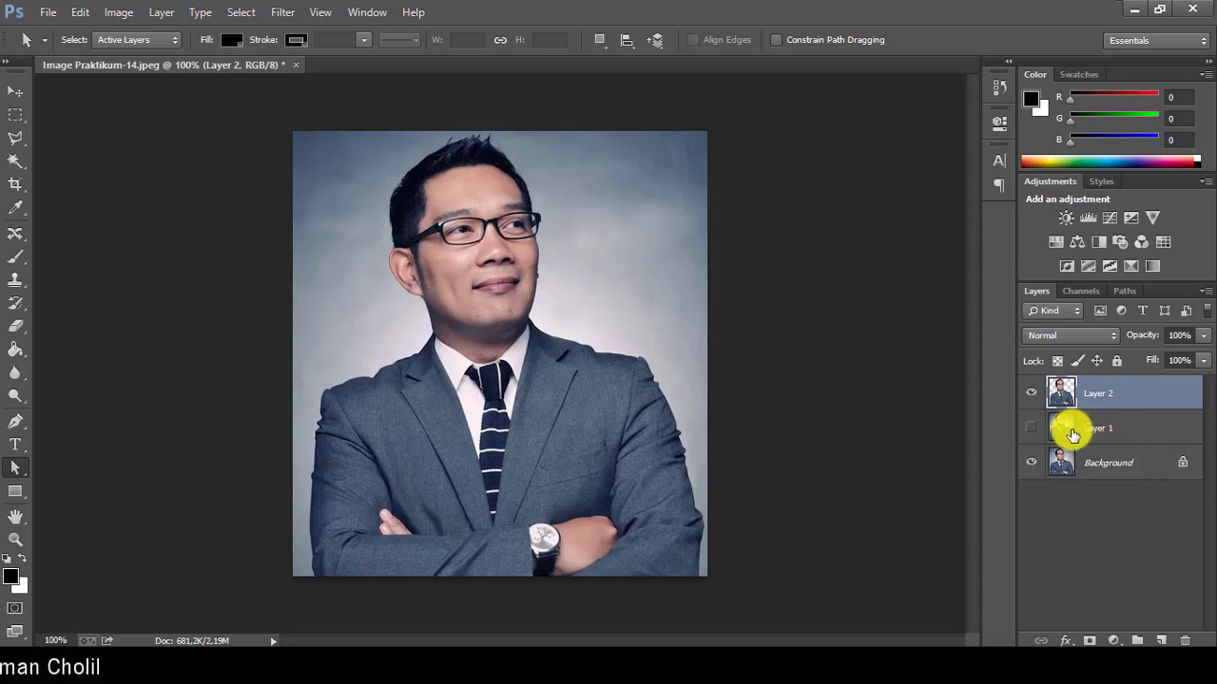
{"action": "left_click", "coordinate": [1031, 464]}
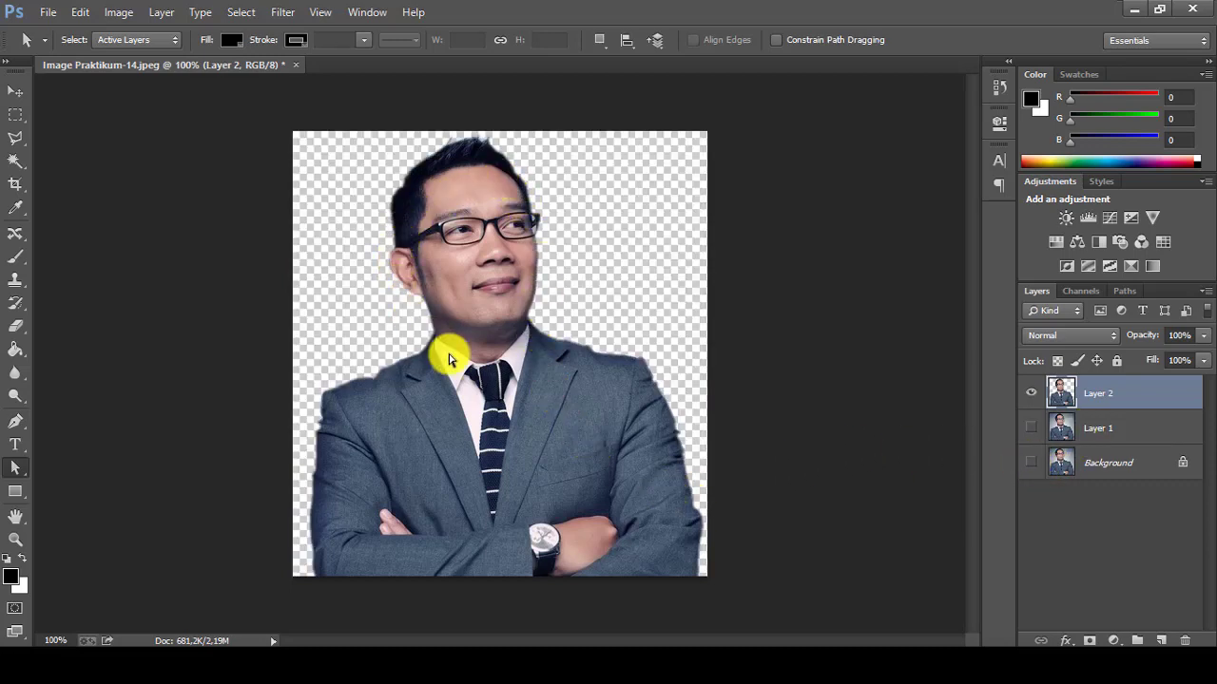
{"action": "key", "text": "ctrl+plus"}
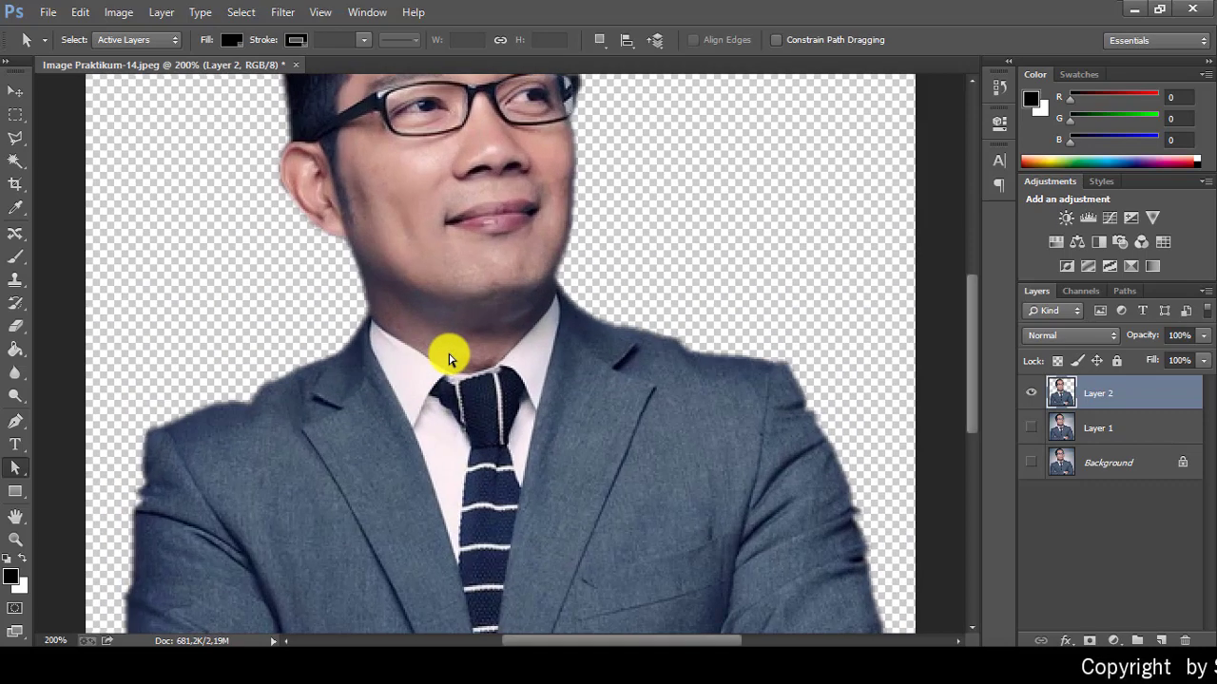
{"action": "key", "text": "ctrl+minus"}
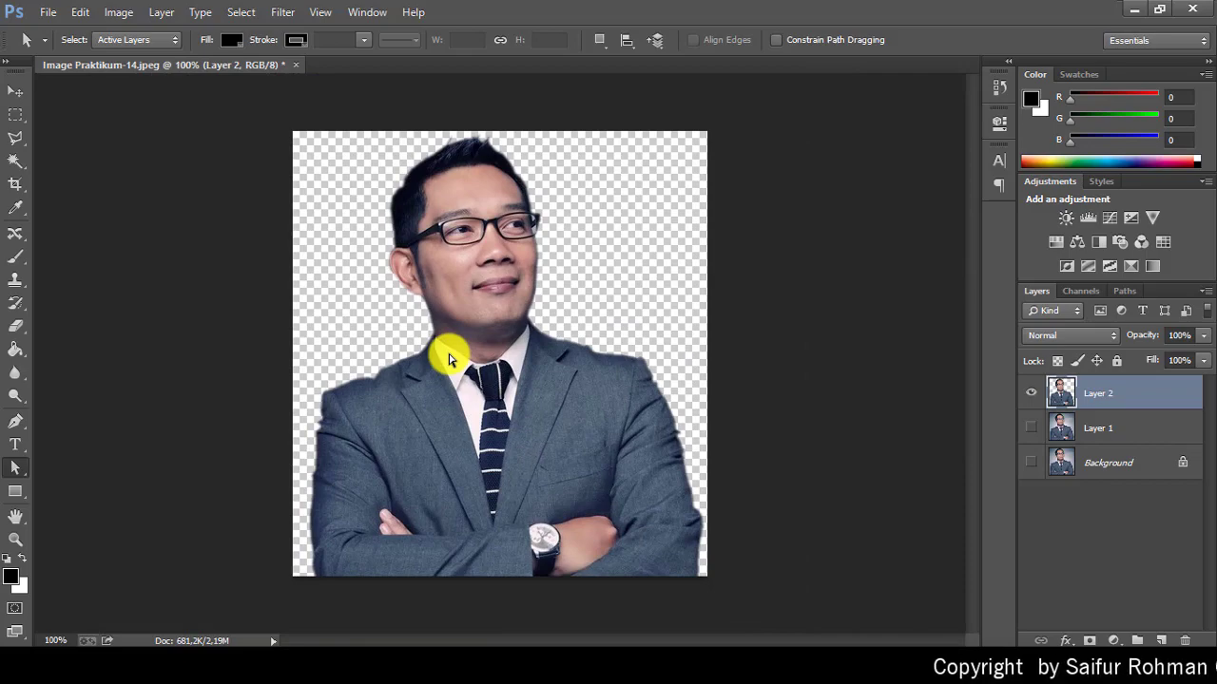
- Add a new empty layer above Layer 2 and hide Layer 2
{"action": "key", "text": "ctrl+plus"}
{"action": "key", "text": "ctrl+plus"}
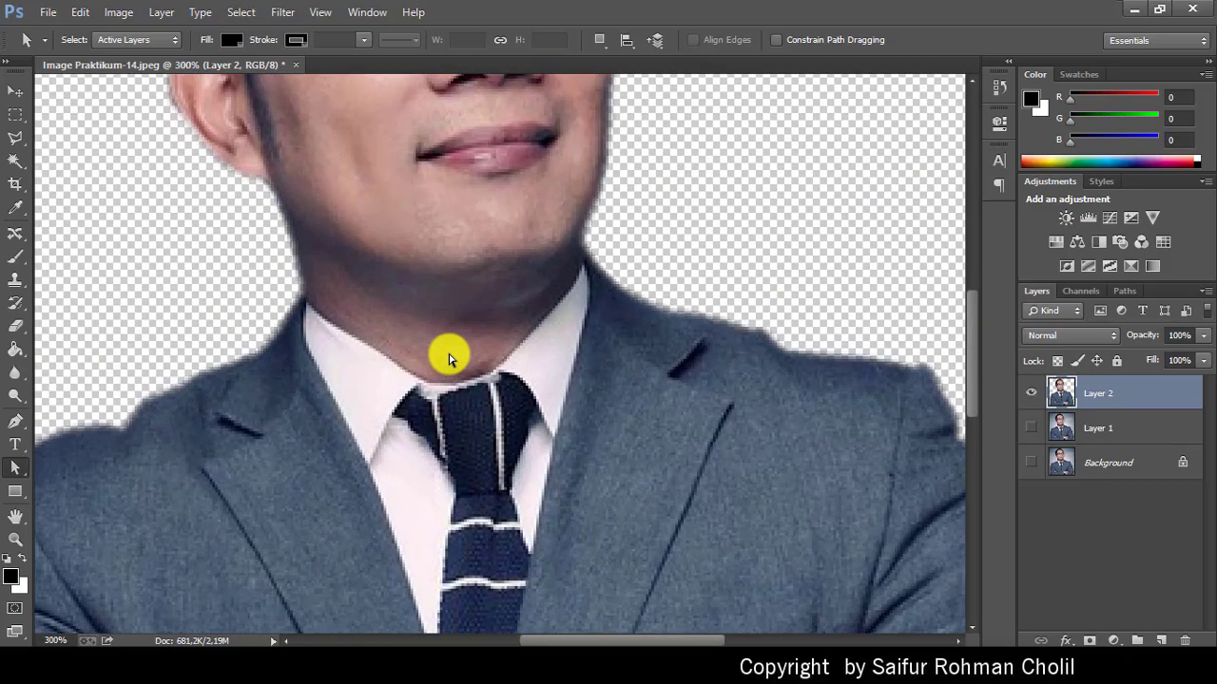
{"action": "key", "text": "ctrl+minus"}
{"action": "key", "text": "ctrl+minus"}
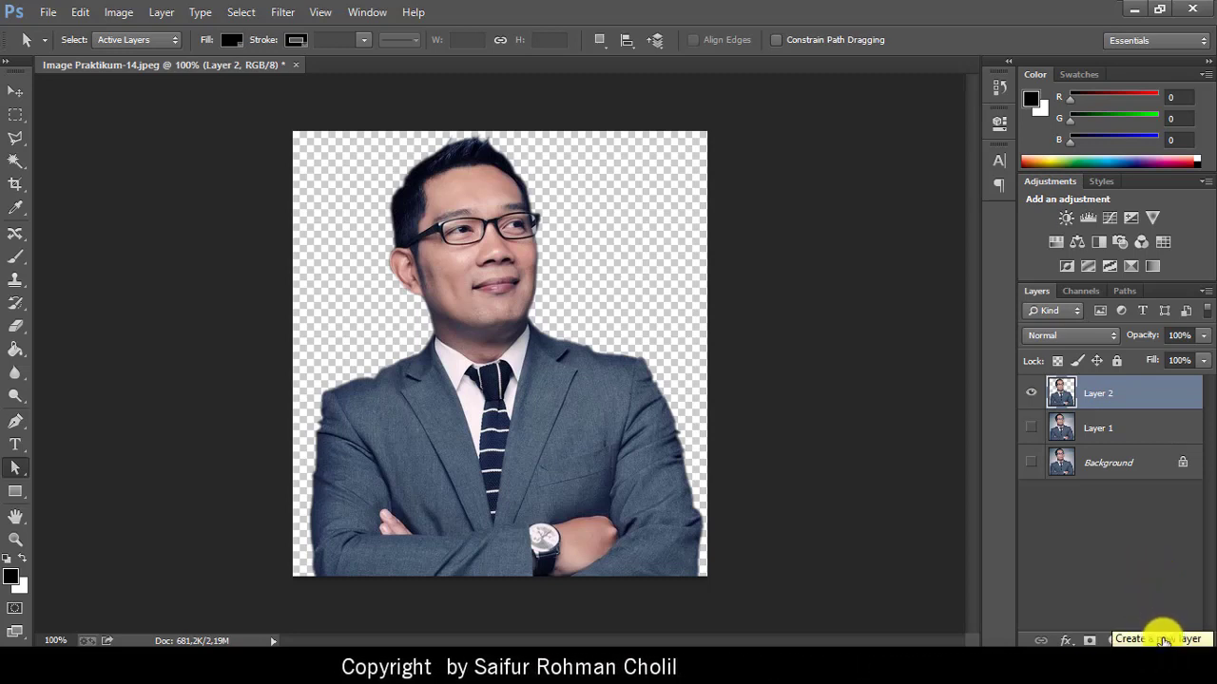
{"action": "left_click", "coordinate": [1163, 643]}
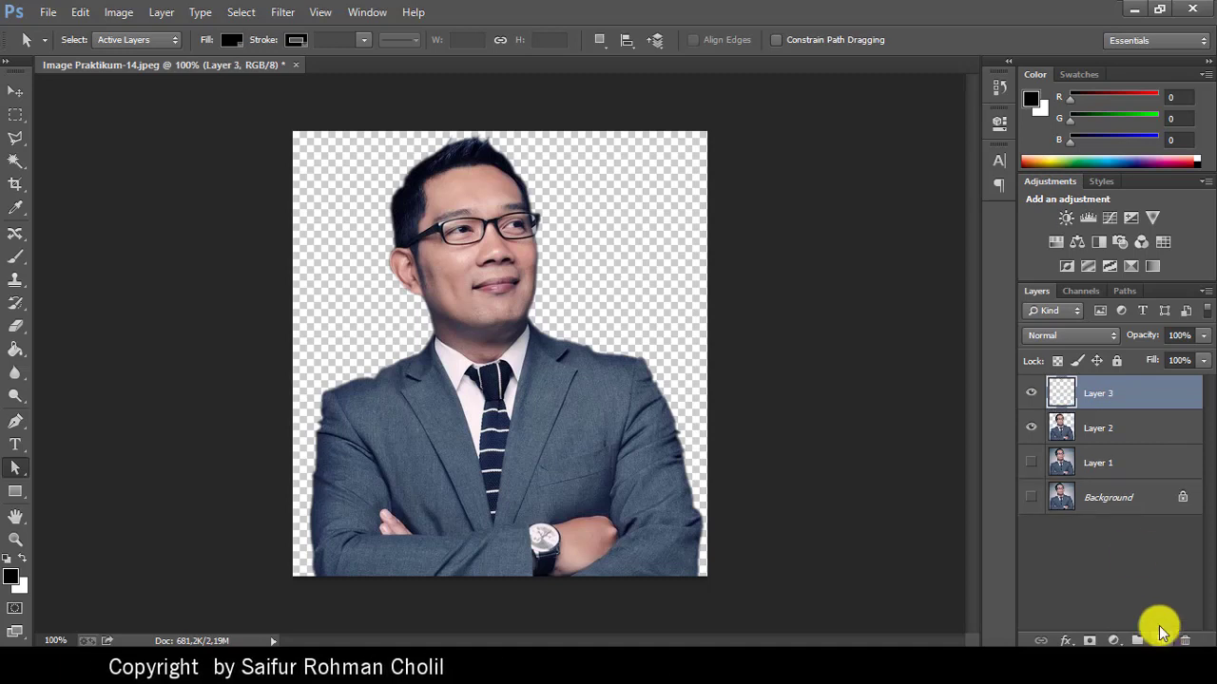
{"action": "left_click", "coordinate": [1031, 429]}
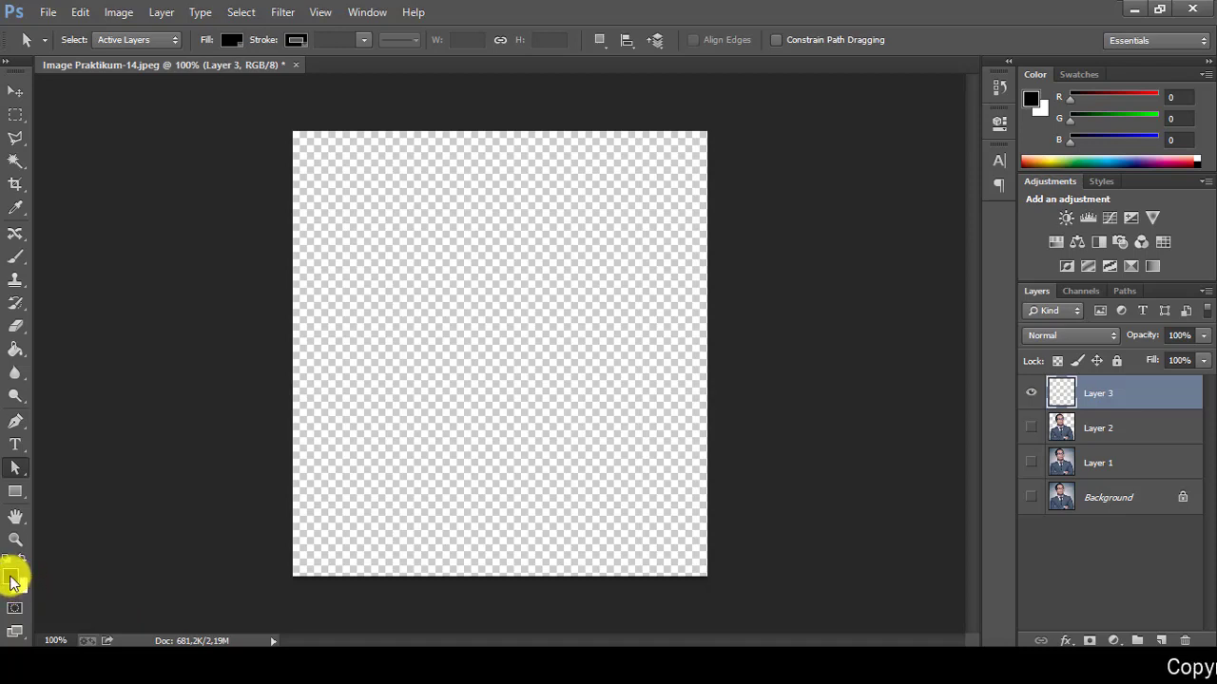
- Set the foreground color to bright red, hex ea1c1c
{"action": "left_click", "coordinate": [12, 580]}
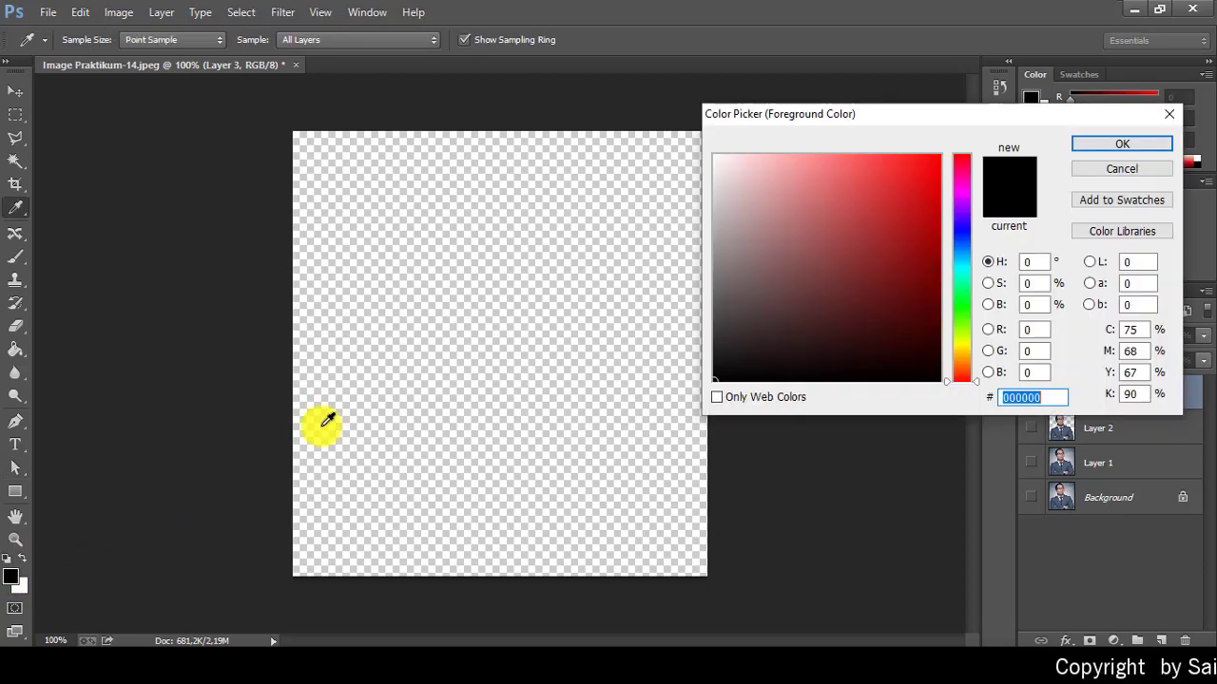
{"action": "left_click", "coordinate": [913, 172]}
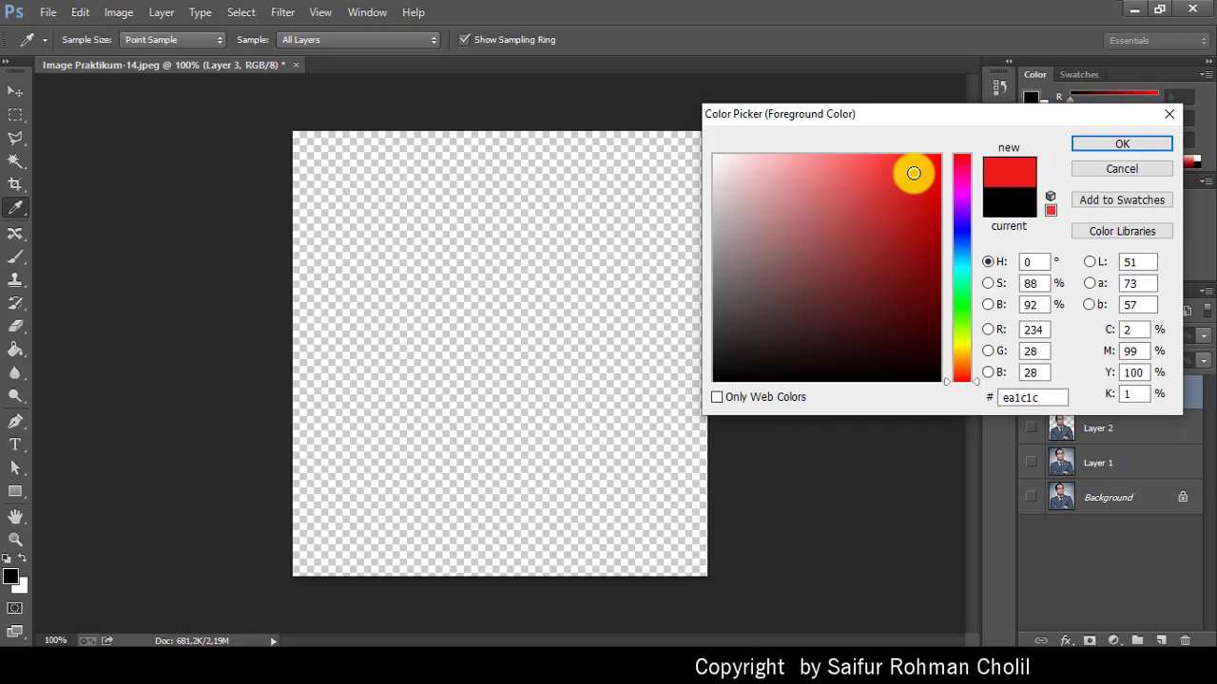
{"action": "left_click", "coordinate": [1049, 398]}
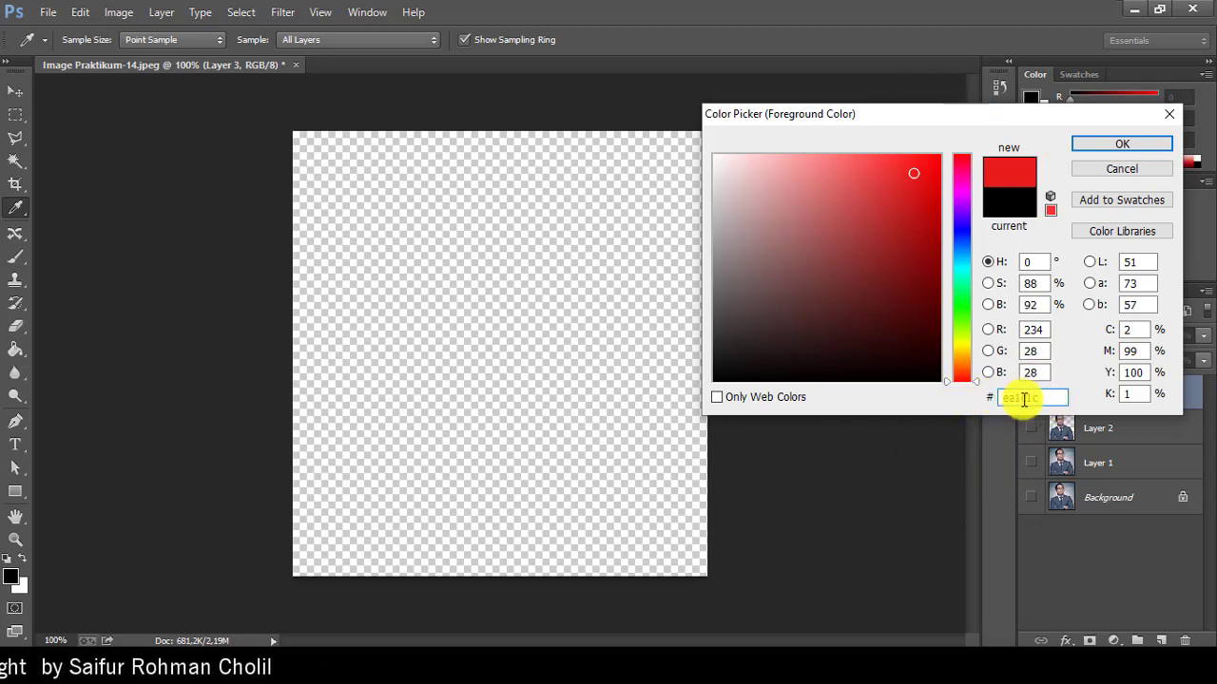
{"action": "left_click_drag", "start_coordinate": [1050, 396], "coordinate": [993, 396]}
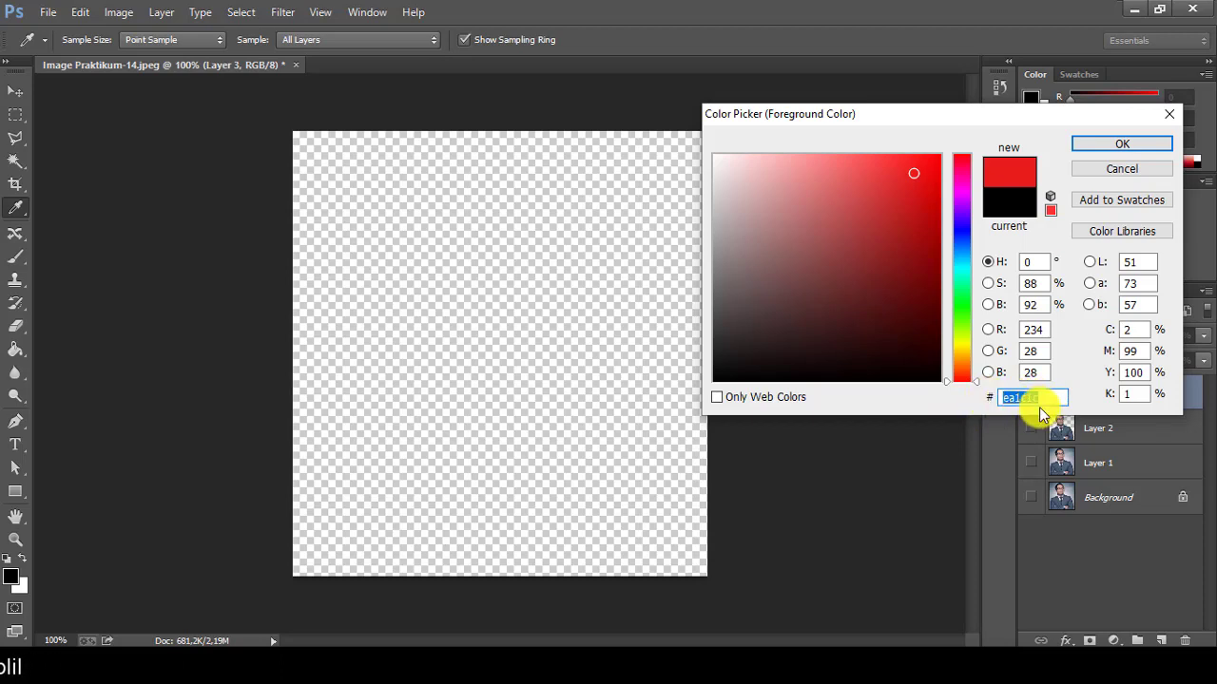
{"action": "left_click", "coordinate": [1102, 145]}
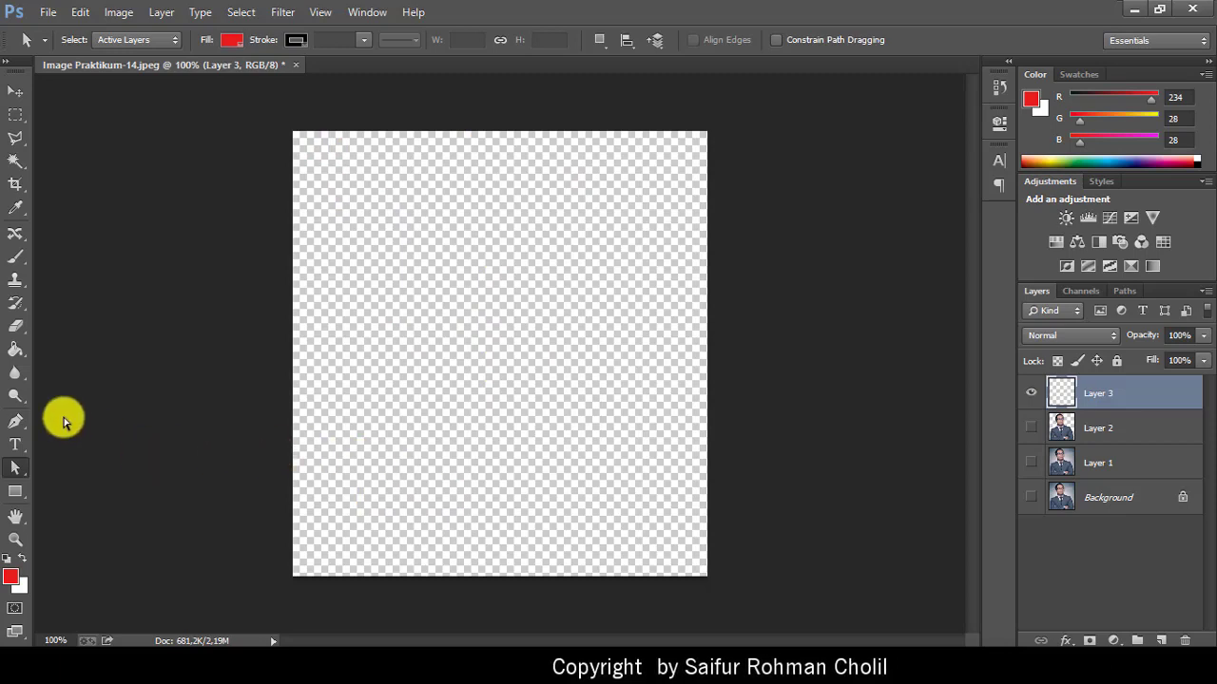
- Fill Layer 3 with the red foreground color using the Paint Bucket and place it beneath the visible cutout on Layer 2
{"action": "left_click", "coordinate": [15, 349]}
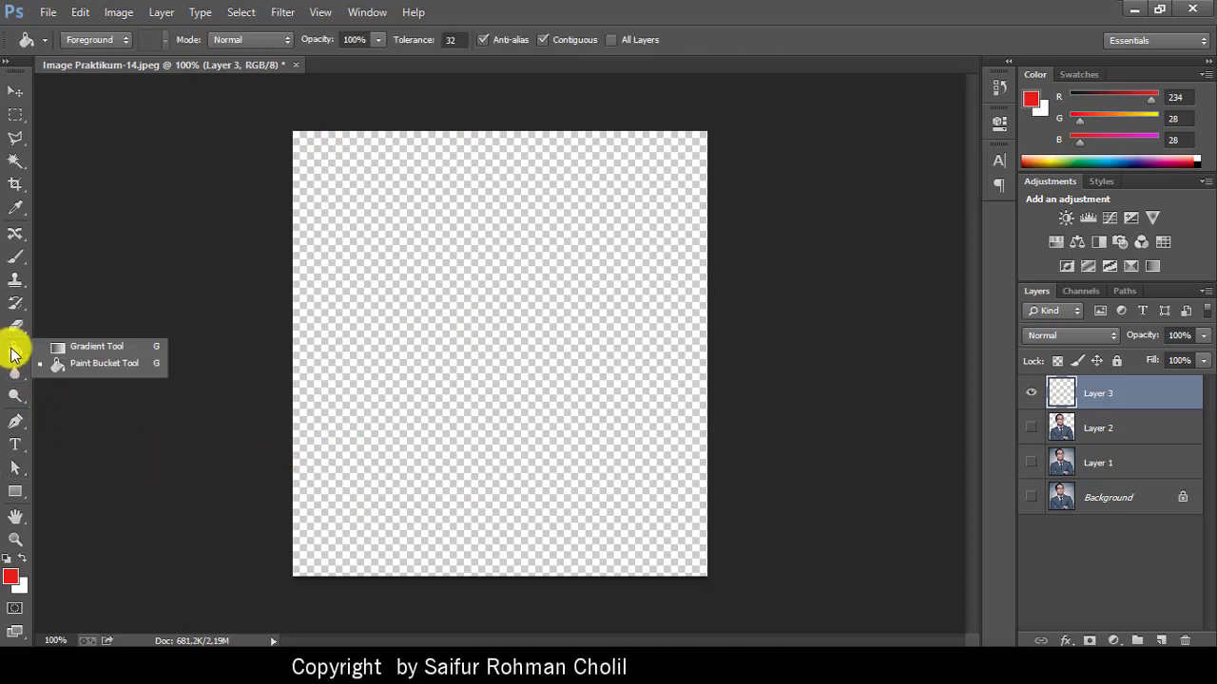
{"action": "left_click", "coordinate": [124, 363]}
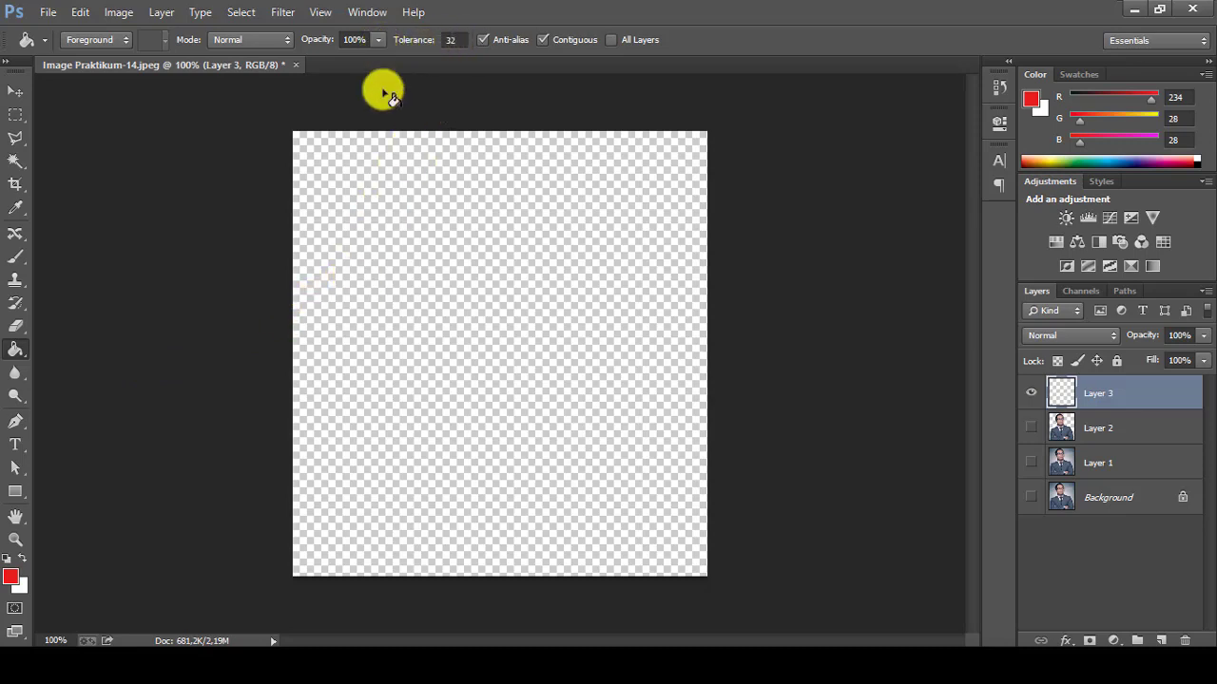
{"action": "left_click", "coordinate": [432, 317]}
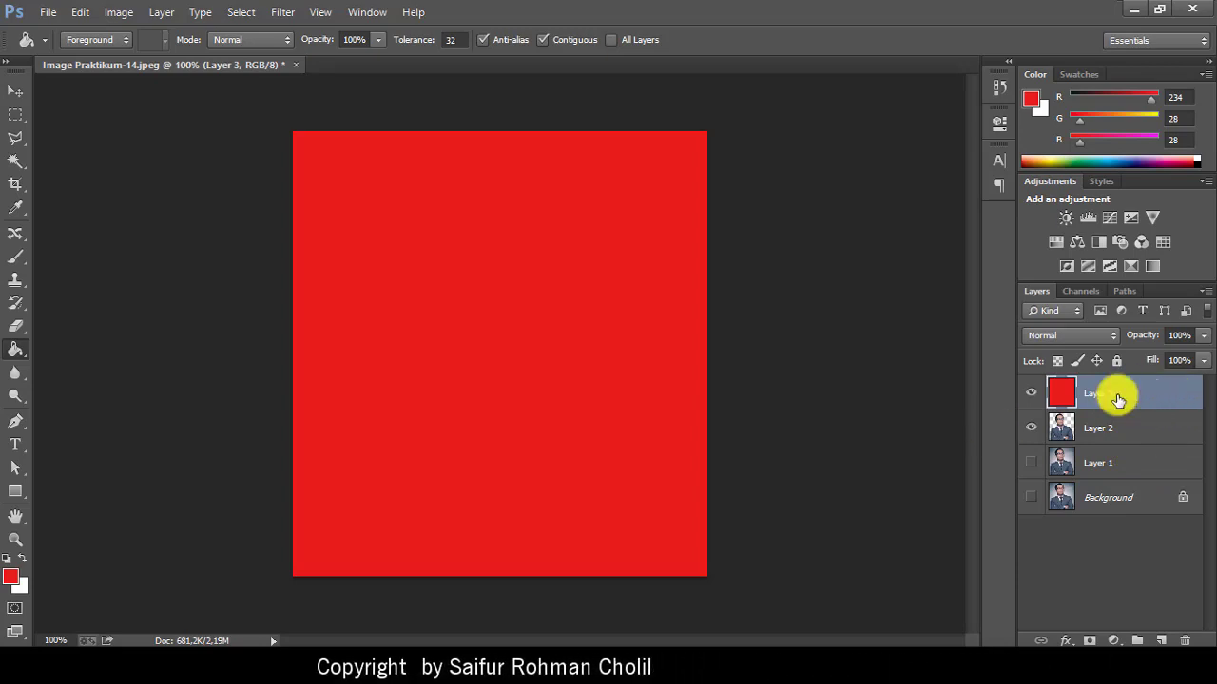
{"action": "left_click_drag", "start_coordinate": [1118, 393], "coordinate": [1114, 442]}
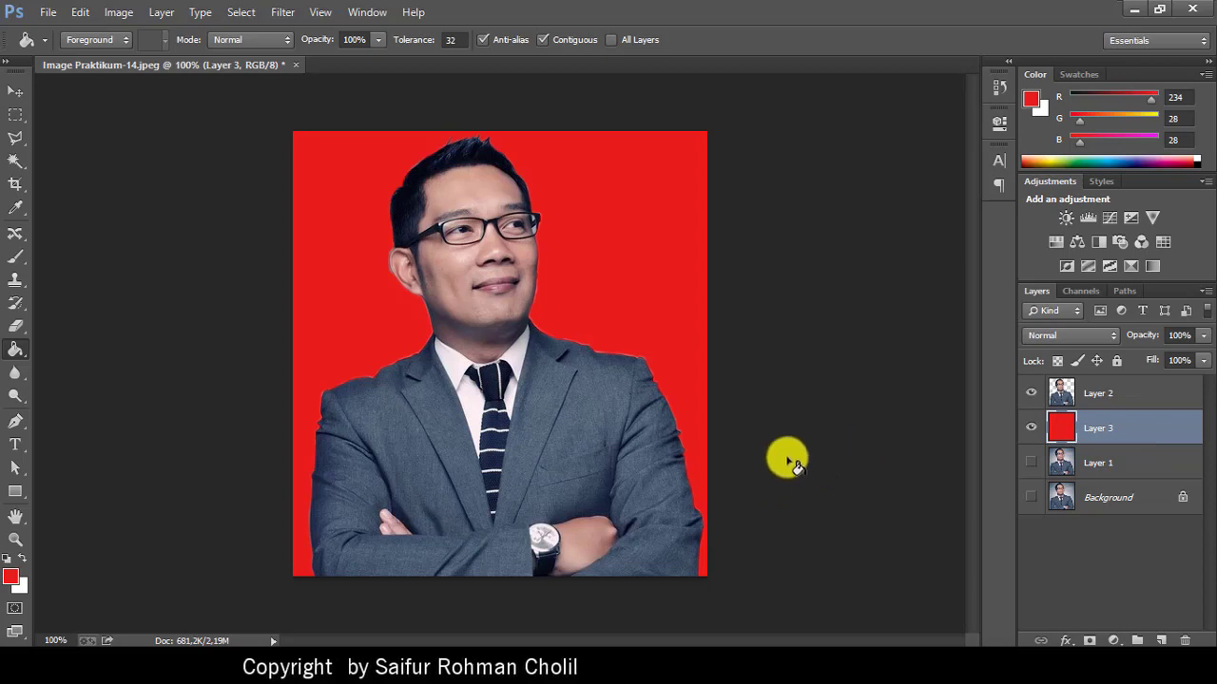
- Add a new layer above the red layer and fill it with yellow, RGB 230, 208, 19
{"action": "left_click", "coordinate": [1140, 641]}
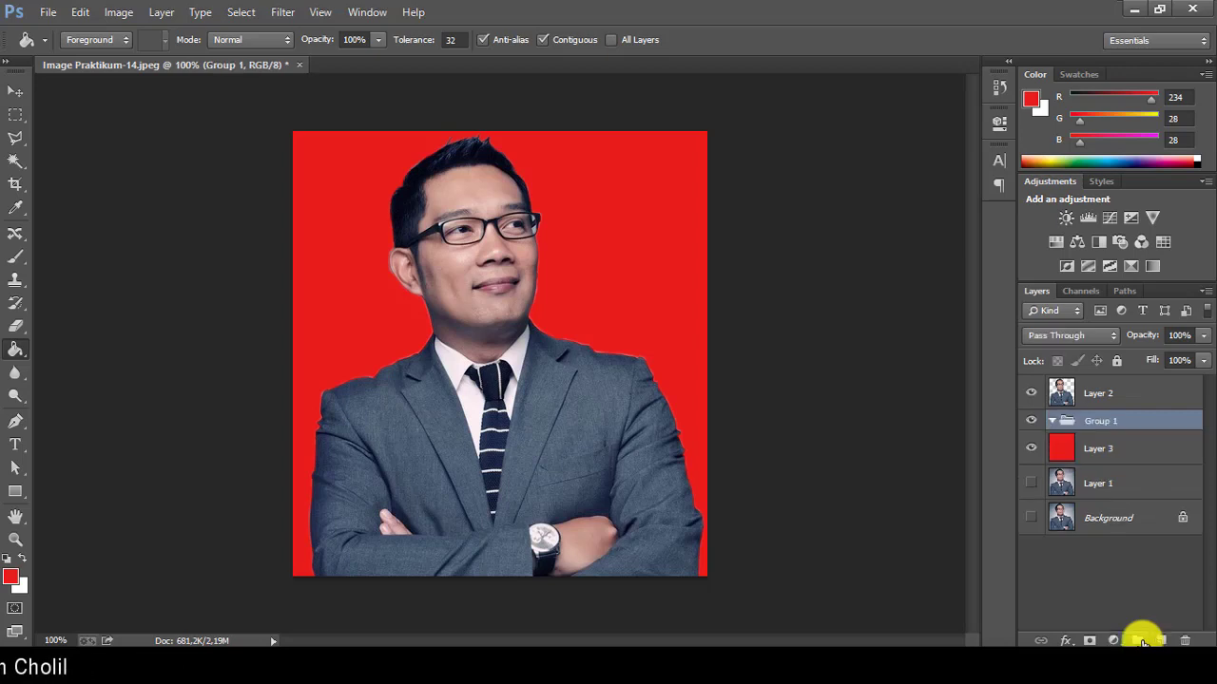
{"action": "key", "text": "ctrl+z"}
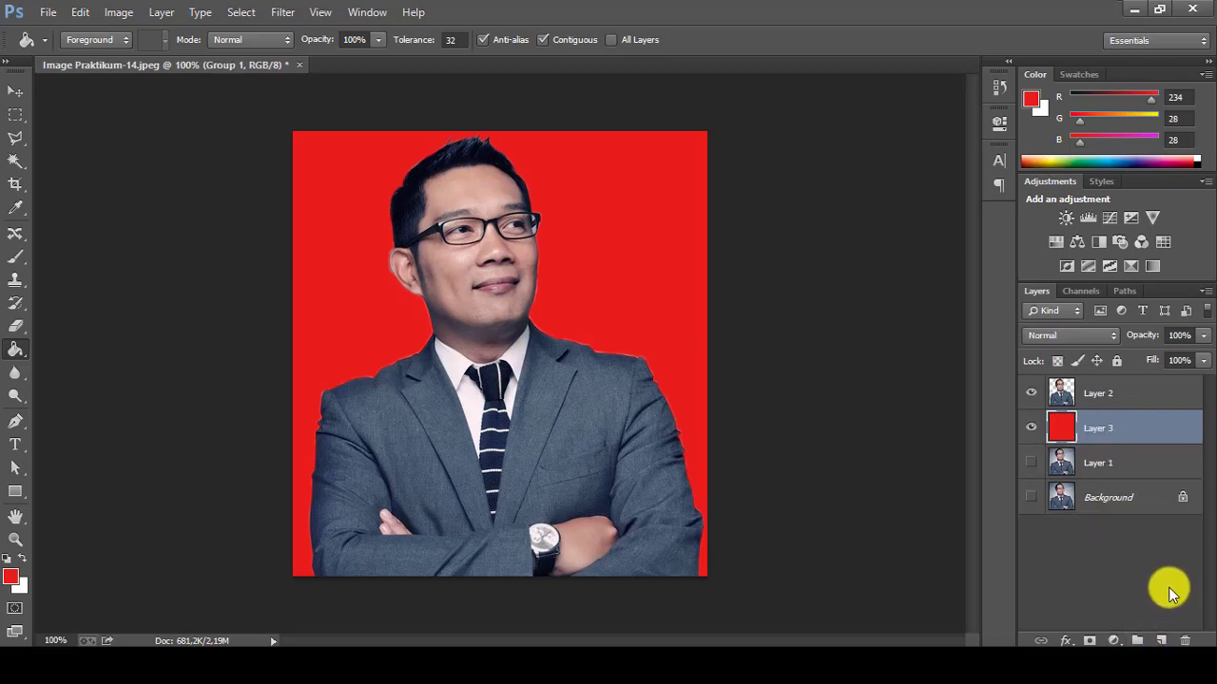
{"action": "left_click", "coordinate": [1164, 640]}
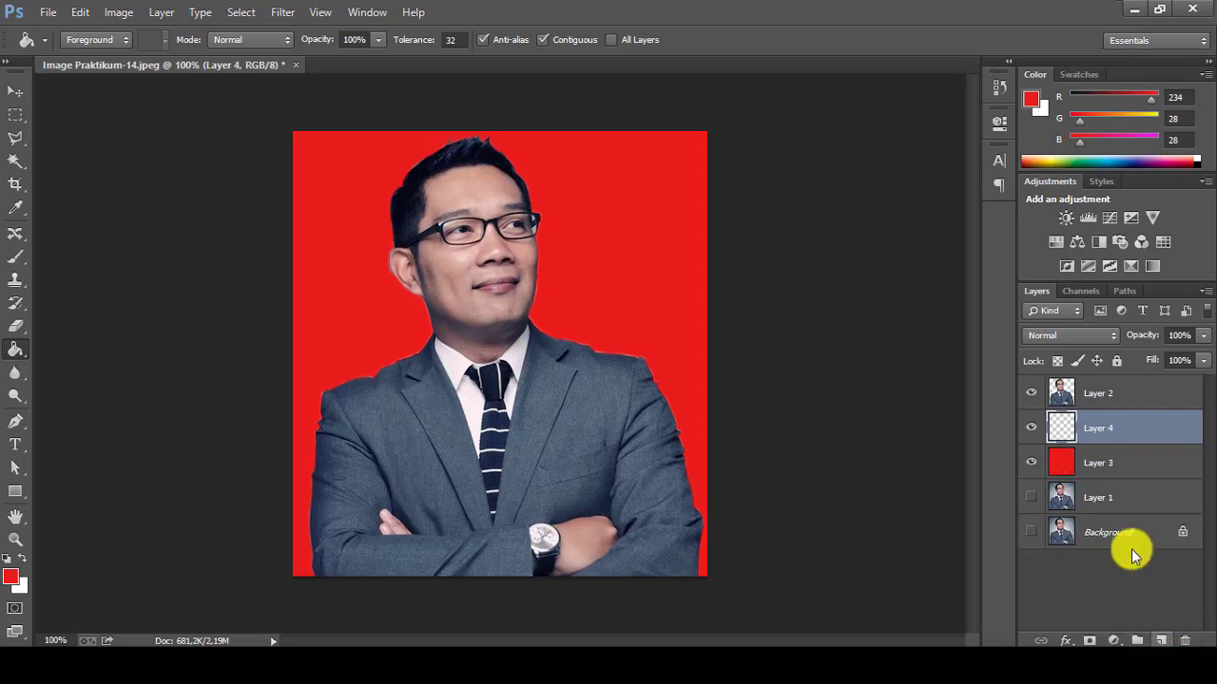
{"action": "left_click", "coordinate": [8, 576]}
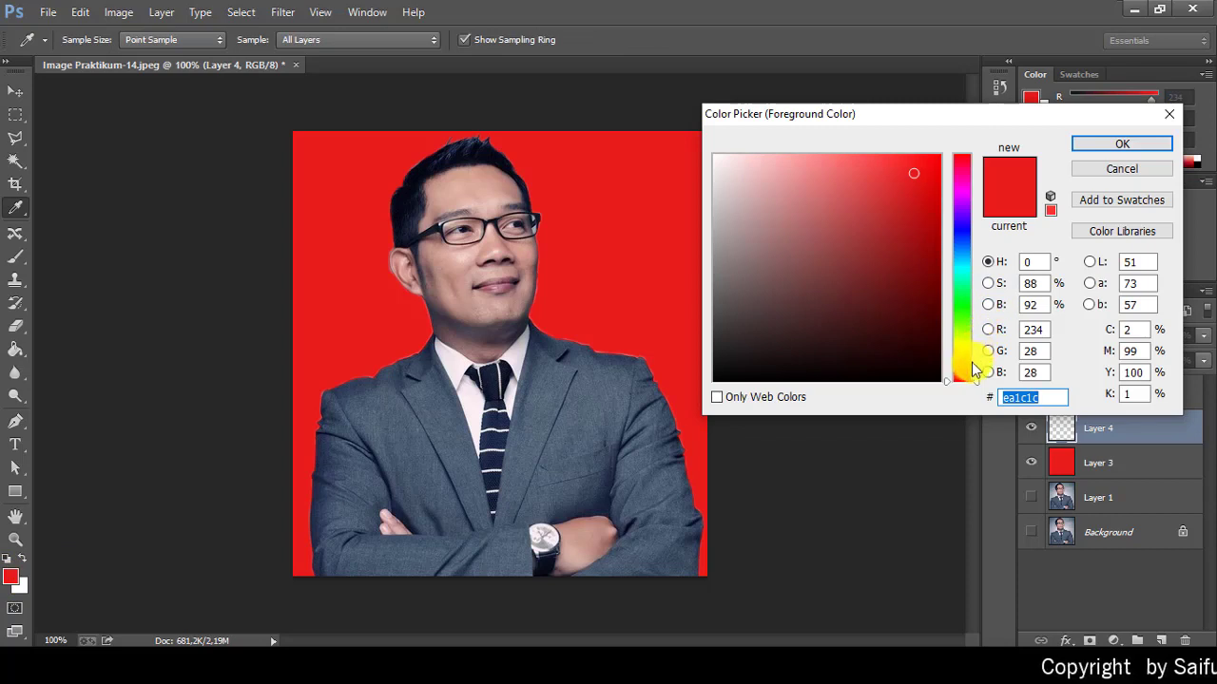
{"action": "left_click", "coordinate": [969, 348]}
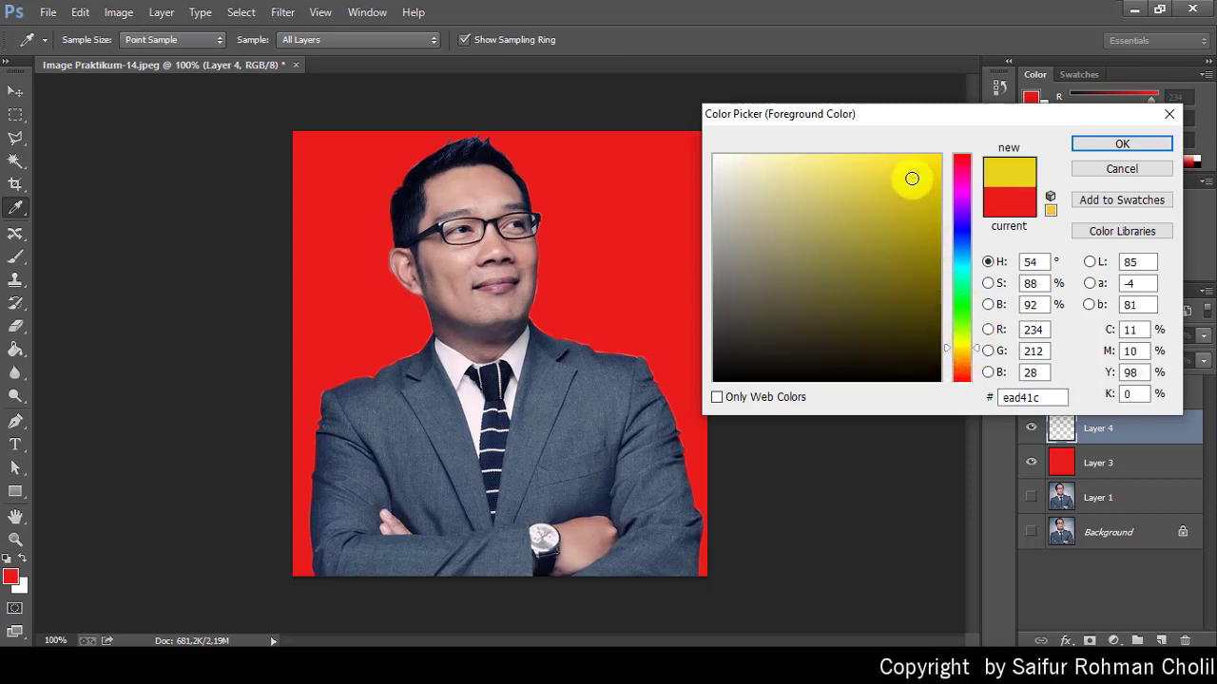
{"action": "left_click_drag", "start_coordinate": [922, 188], "coordinate": [919, 177]}
{"action": "left_click", "coordinate": [1085, 143]}
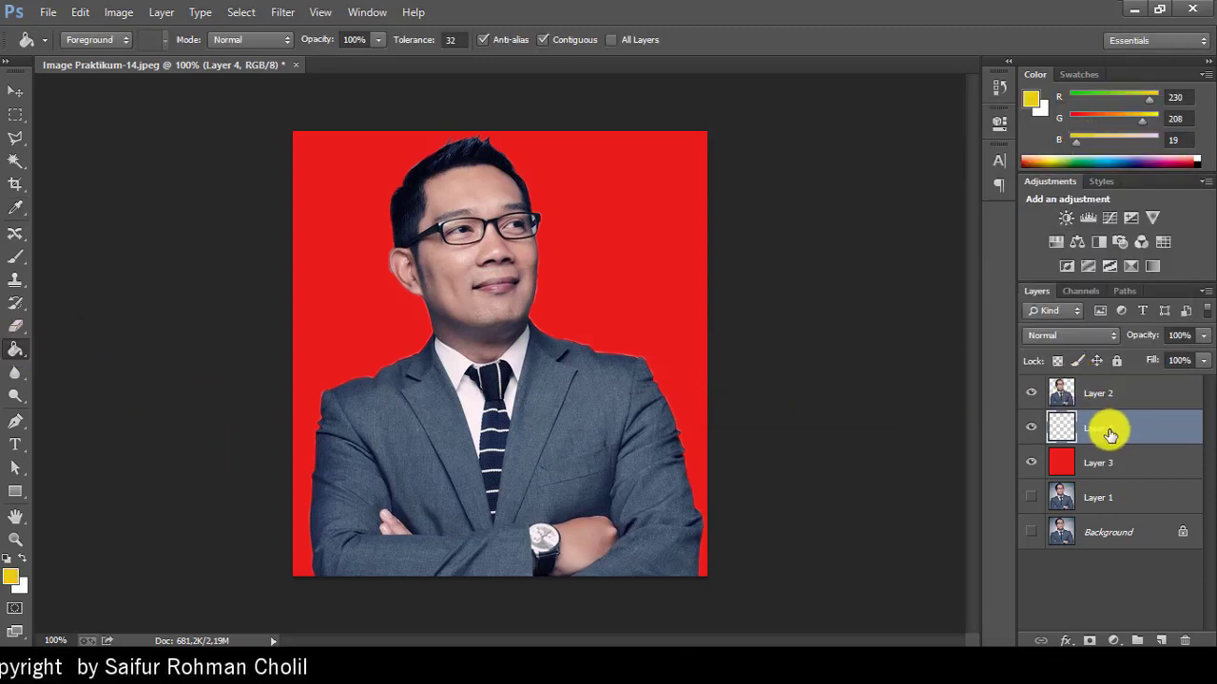
{"action": "left_click", "coordinate": [618, 268]}
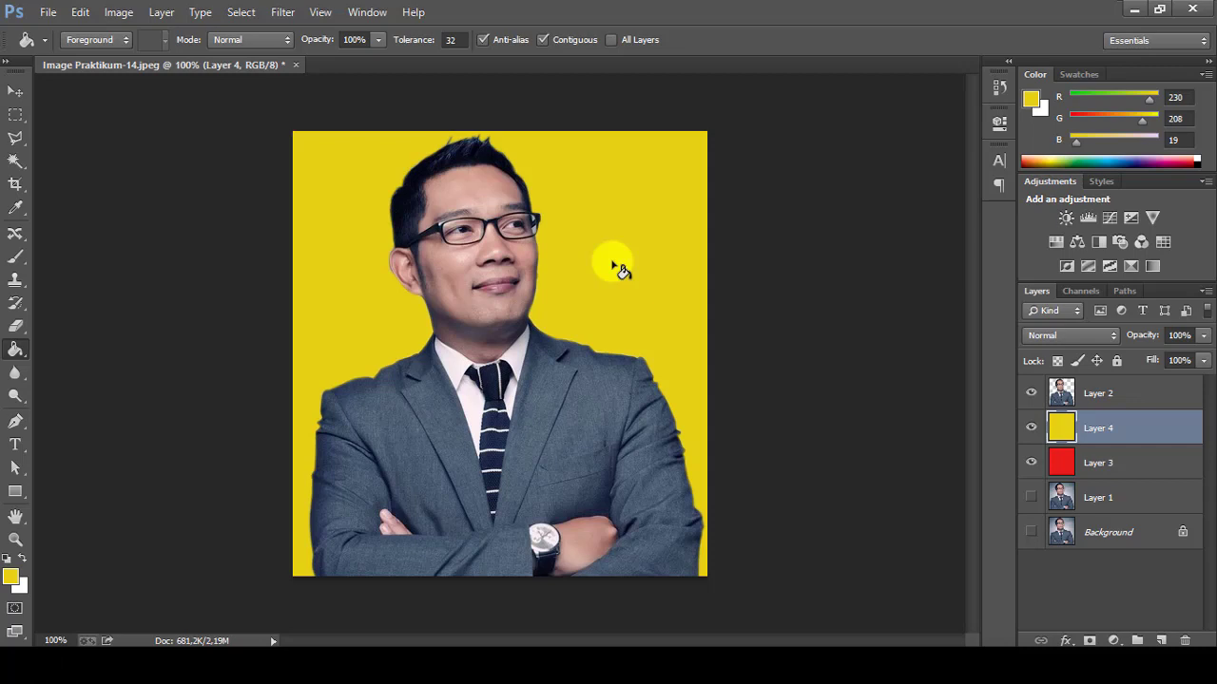
- Refill Layer 4 with a darker yellow, hex c2ae08, using the Paint Bucket
{"action": "left_click", "coordinate": [11, 582]}
{"action": "left_click", "coordinate": [931, 208]}
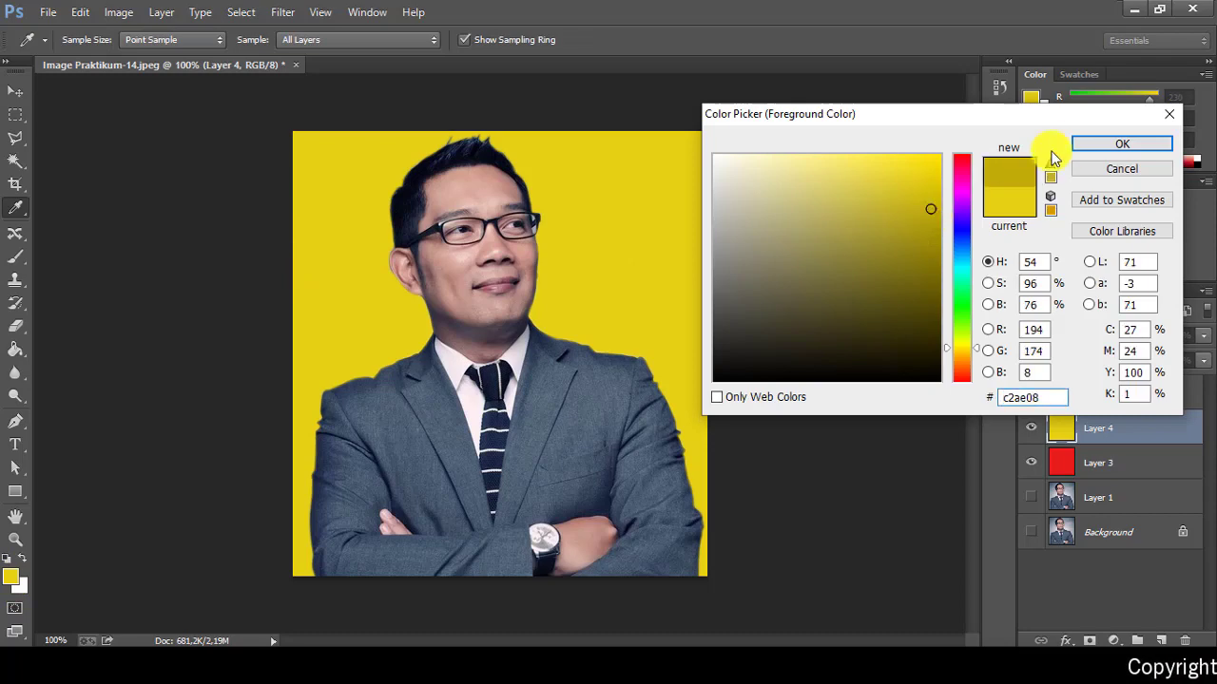
{"action": "key", "text": "Return"}
{"action": "key", "text": "g"}
{"action": "left_click", "coordinate": [646, 252]}
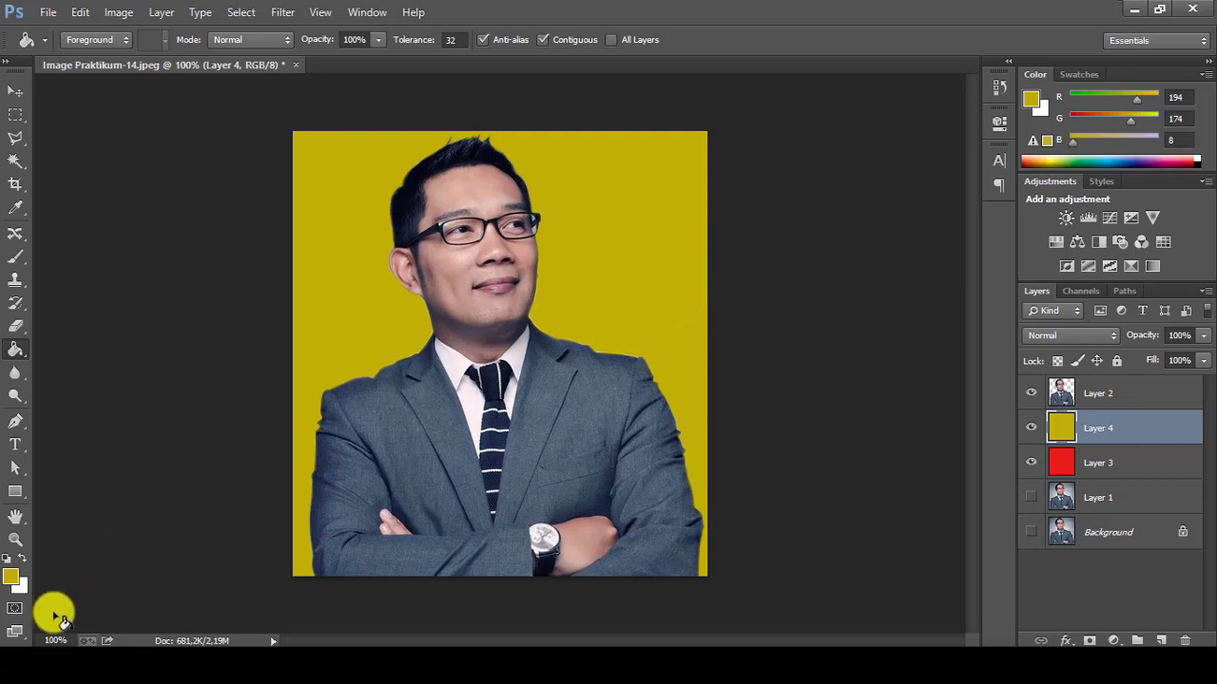
- Set the foreground color to dark red, hex c20808
{"action": "left_click", "coordinate": [8, 578]}
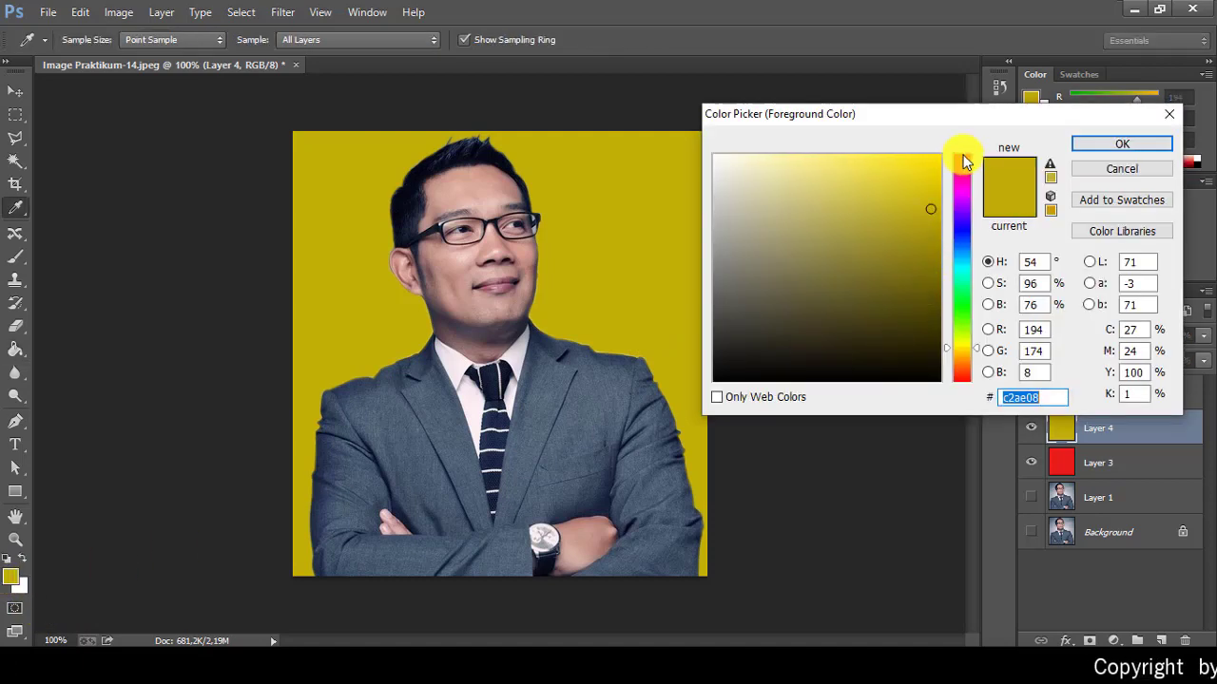
{"action": "left_click_drag", "start_coordinate": [964, 162], "coordinate": [963, 152]}
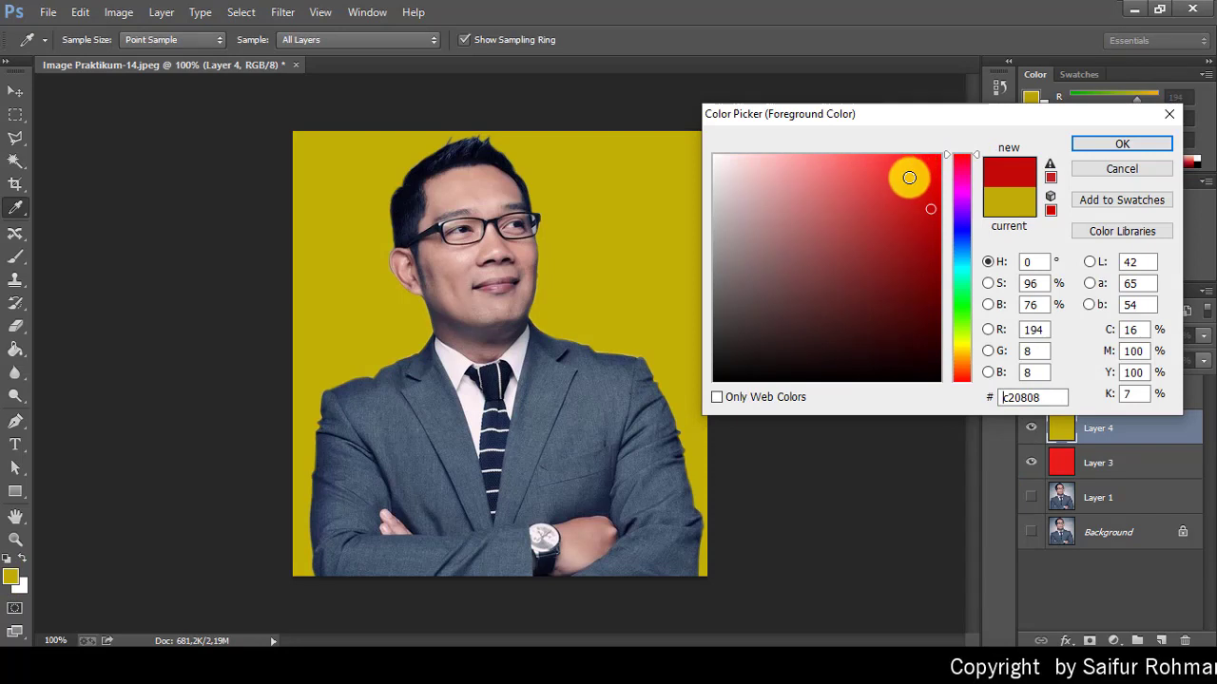
{"action": "left_click", "coordinate": [1086, 144]}
{"action": "key", "text": "g"}
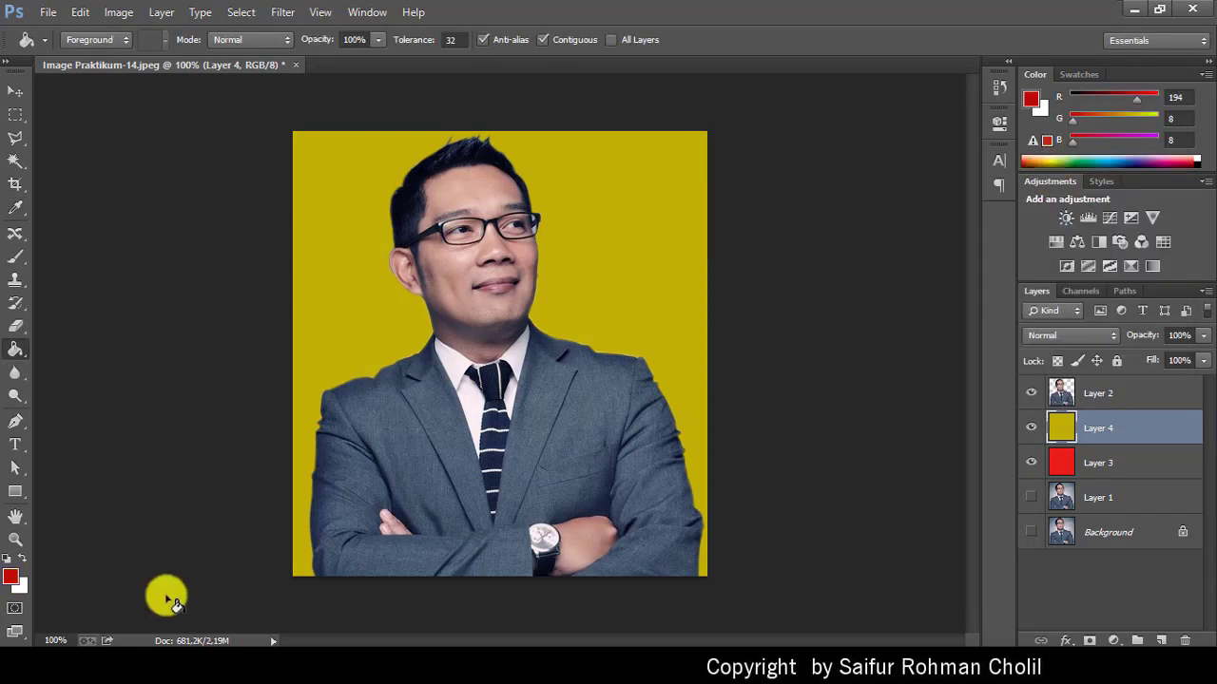
- Set the background color to light red, hex ec6363
{"action": "left_click", "coordinate": [21, 594]}
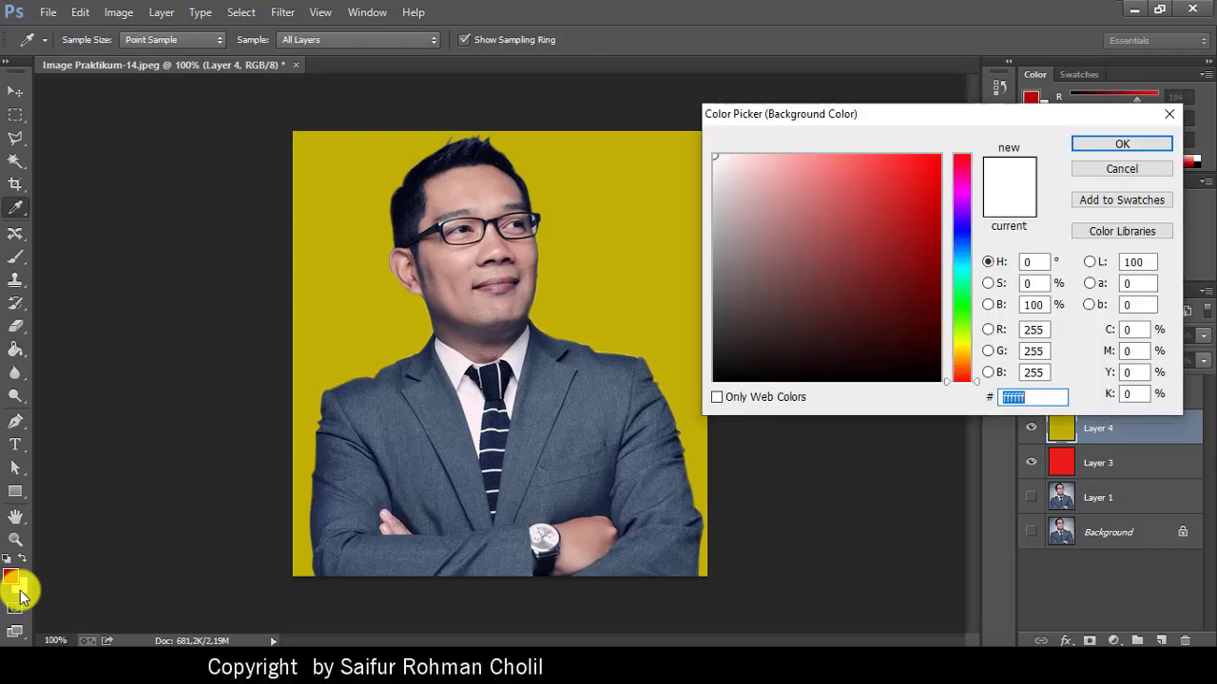
{"action": "left_click", "coordinate": [845, 171]}
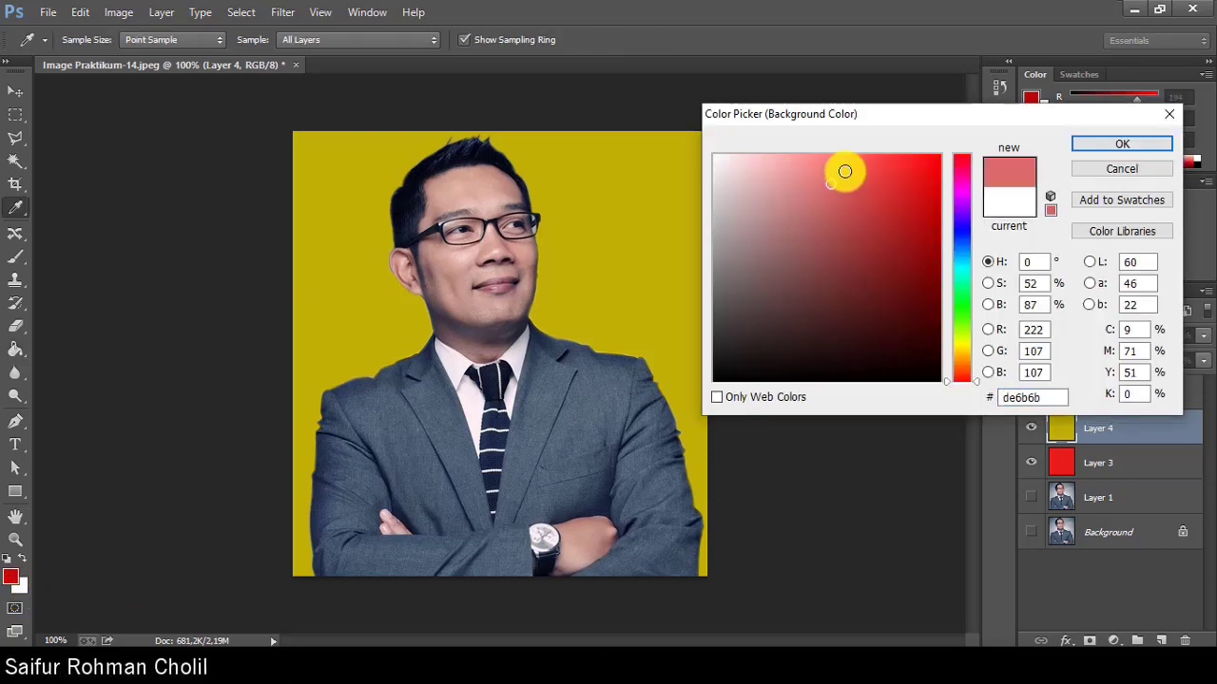
{"action": "key", "text": "g"}
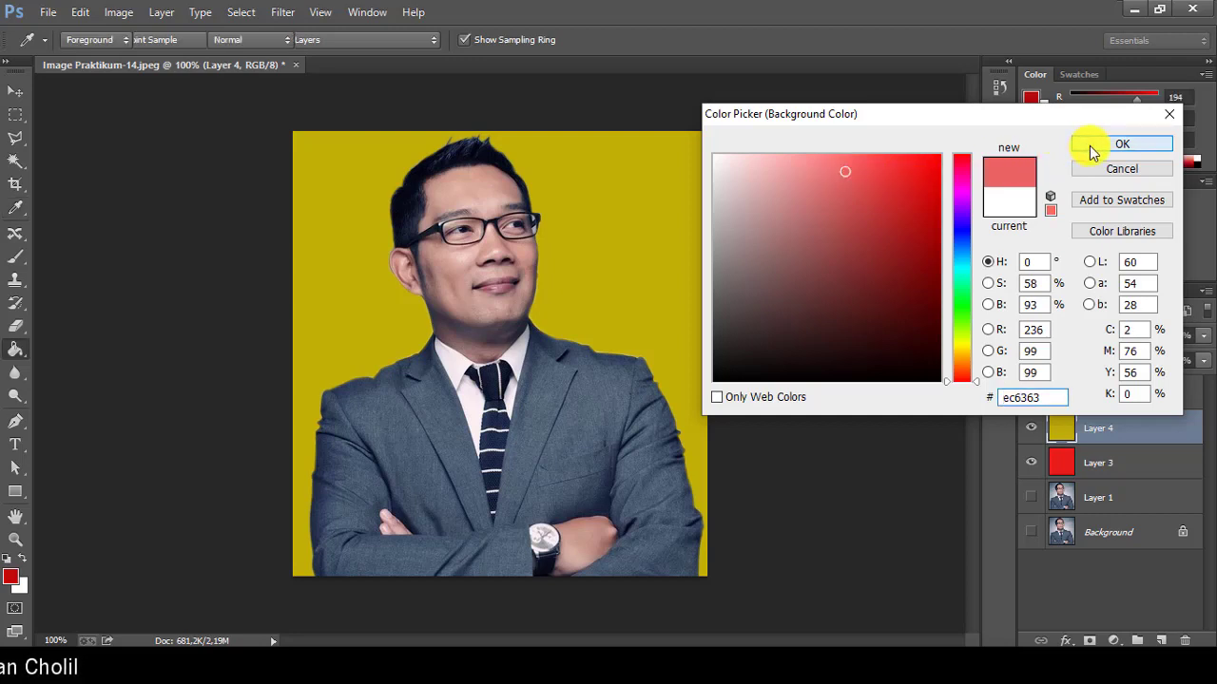
{"action": "left_click", "coordinate": [1121, 144]}
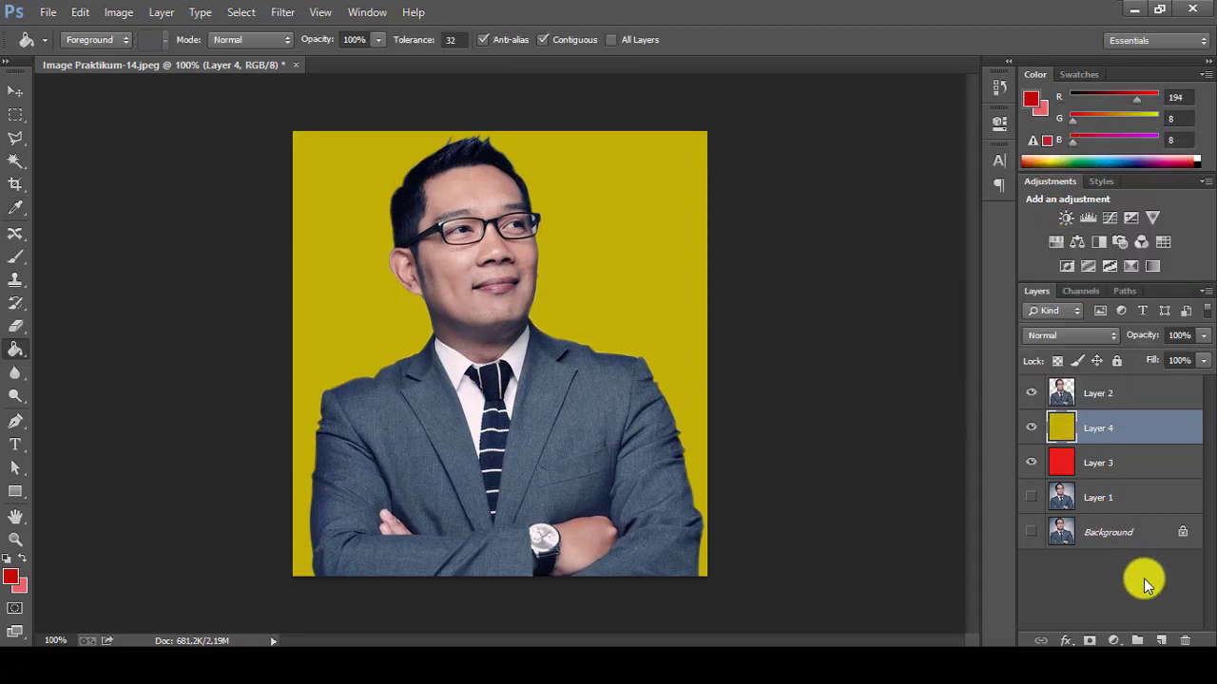
- Add a new layer above the yellow layer, render Clouds on it, and reapply the filter once for a different pattern
{"action": "left_click", "coordinate": [1161, 640]}
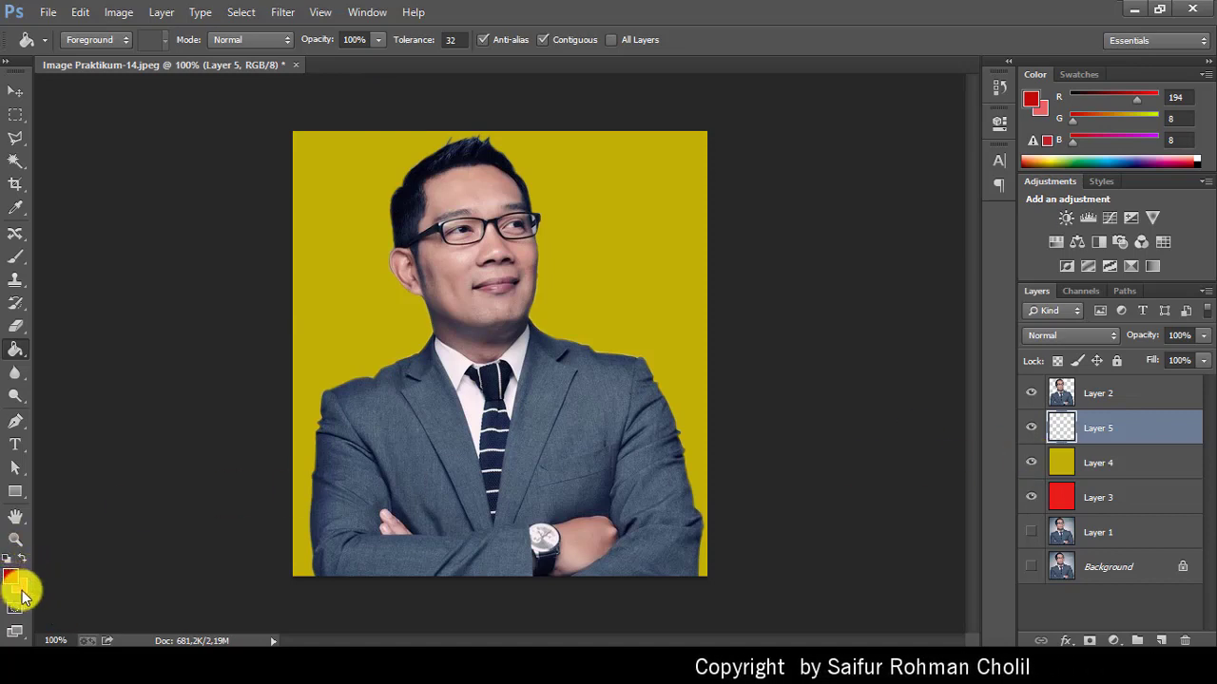
{"action": "left_click", "coordinate": [286, 17]}
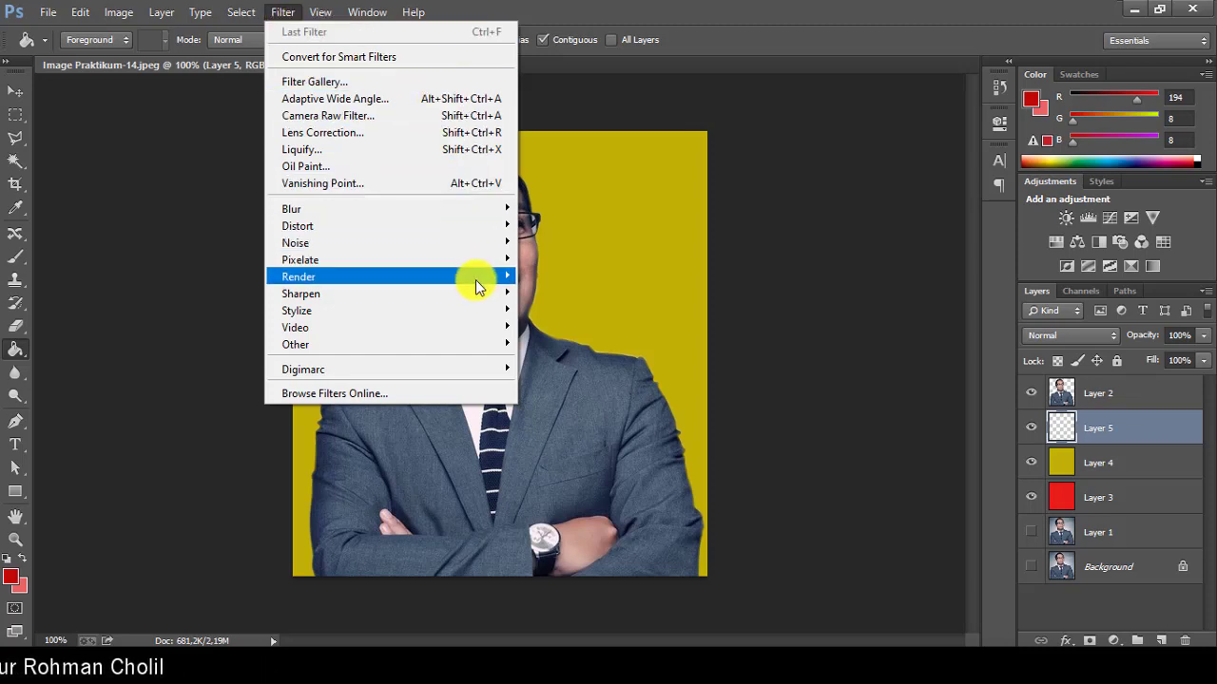
{"action": "mouse_move", "coordinate": [475, 280]}
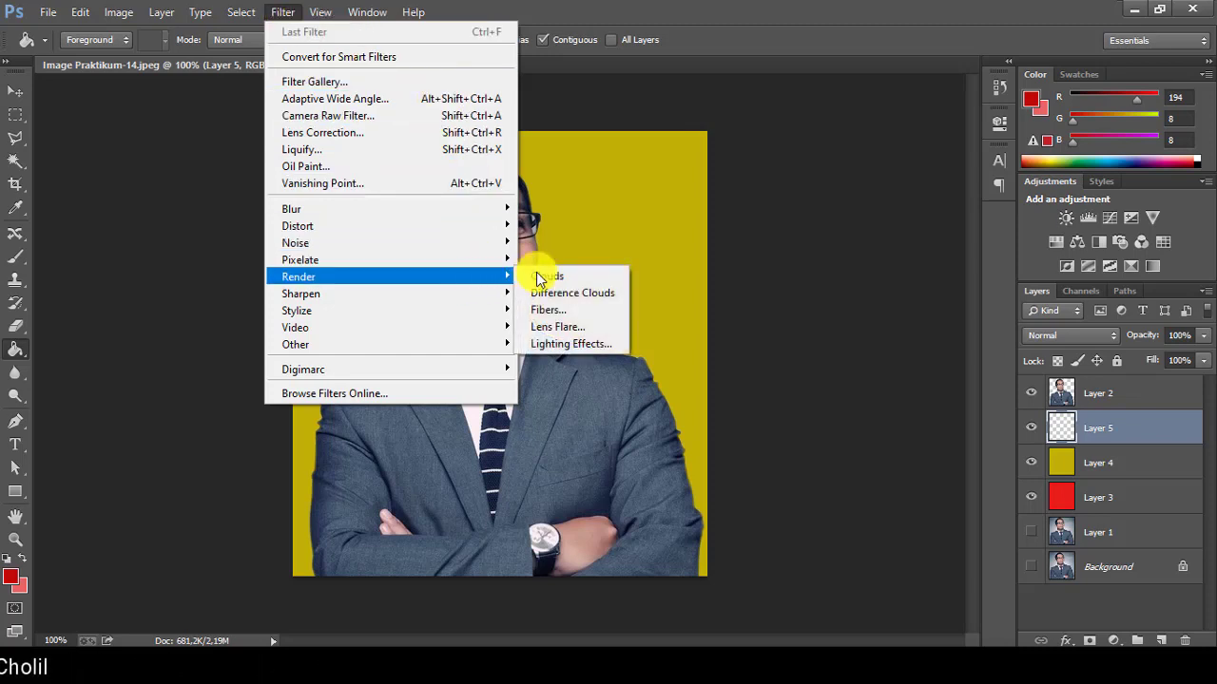
{"action": "left_click", "coordinate": [608, 283]}
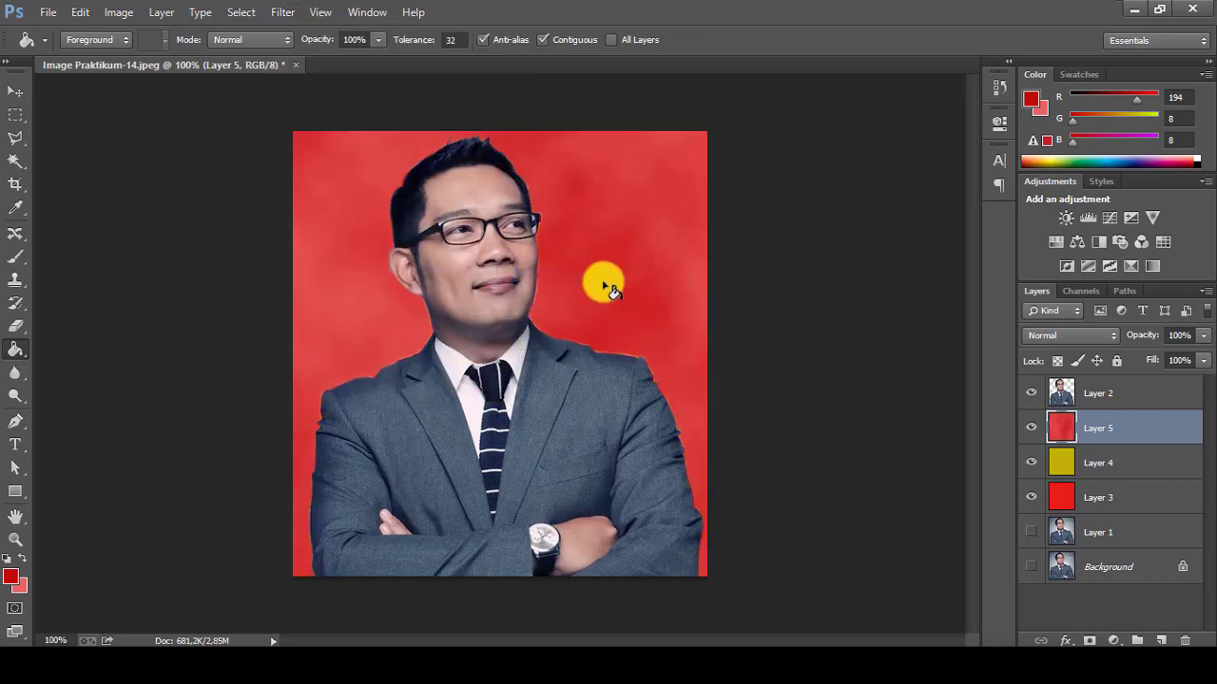
{"action": "left_click", "coordinate": [283, 13]}
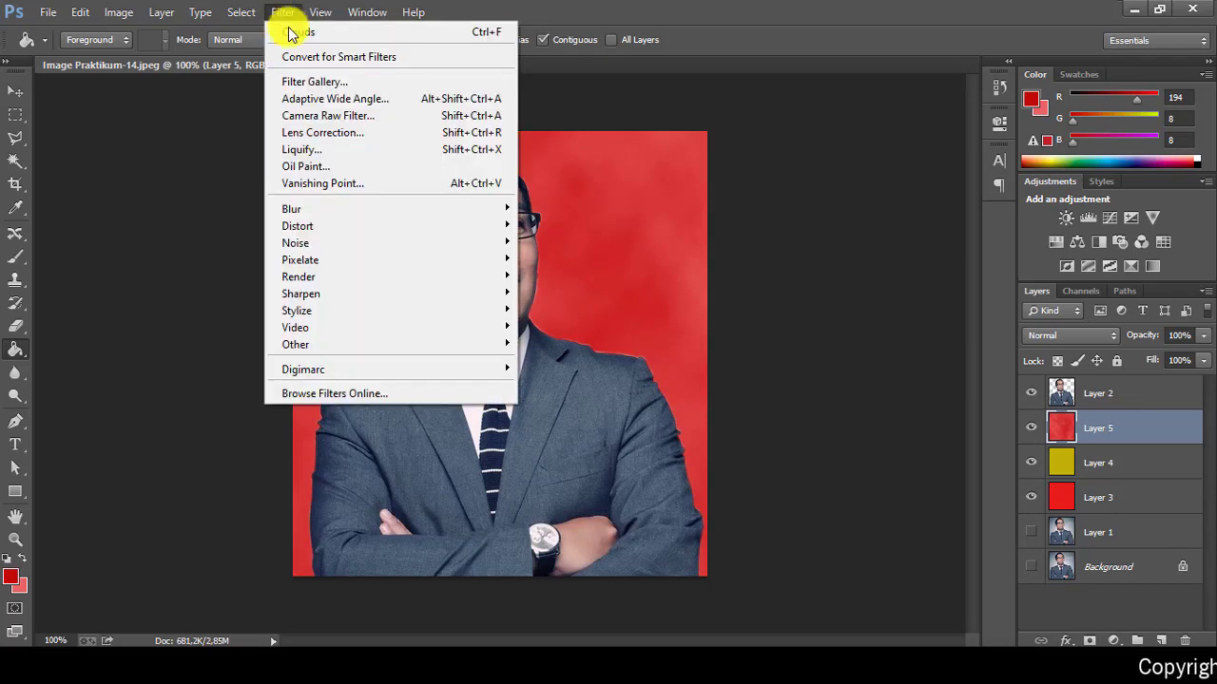
{"action": "left_click", "coordinate": [459, 36]}
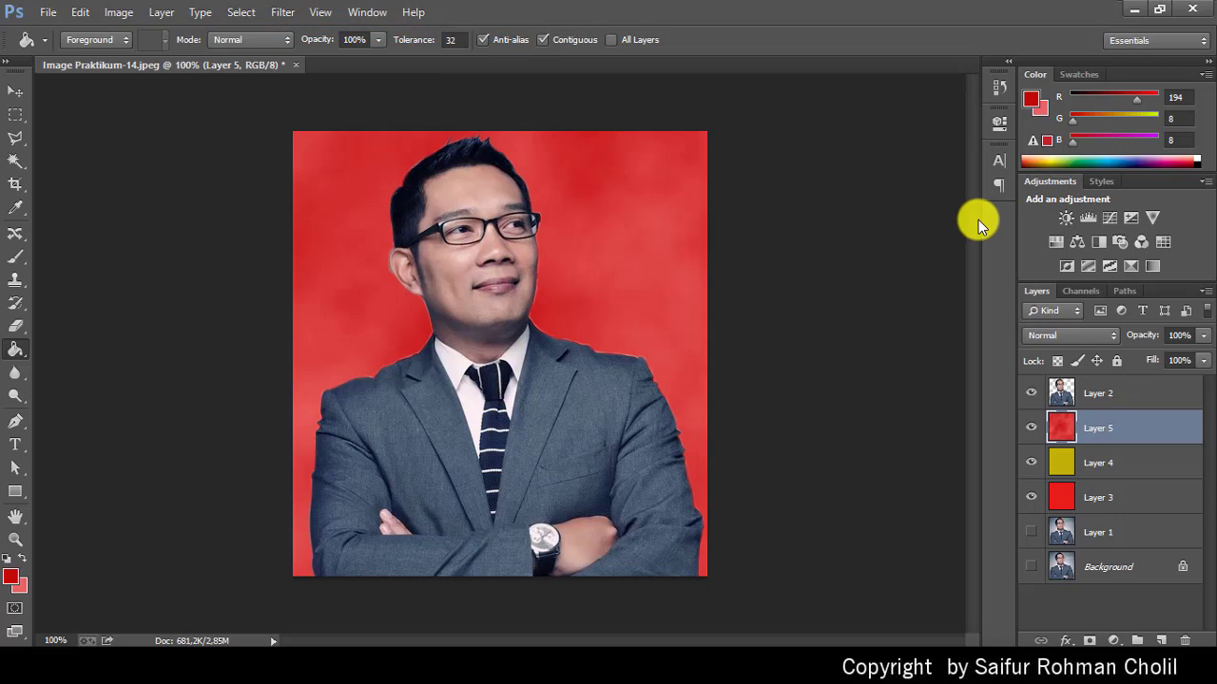
- Reapply the Clouds filter twice more on the red Layer 5 to vary its pattern
{"action": "key", "text": "ctrl+f"}
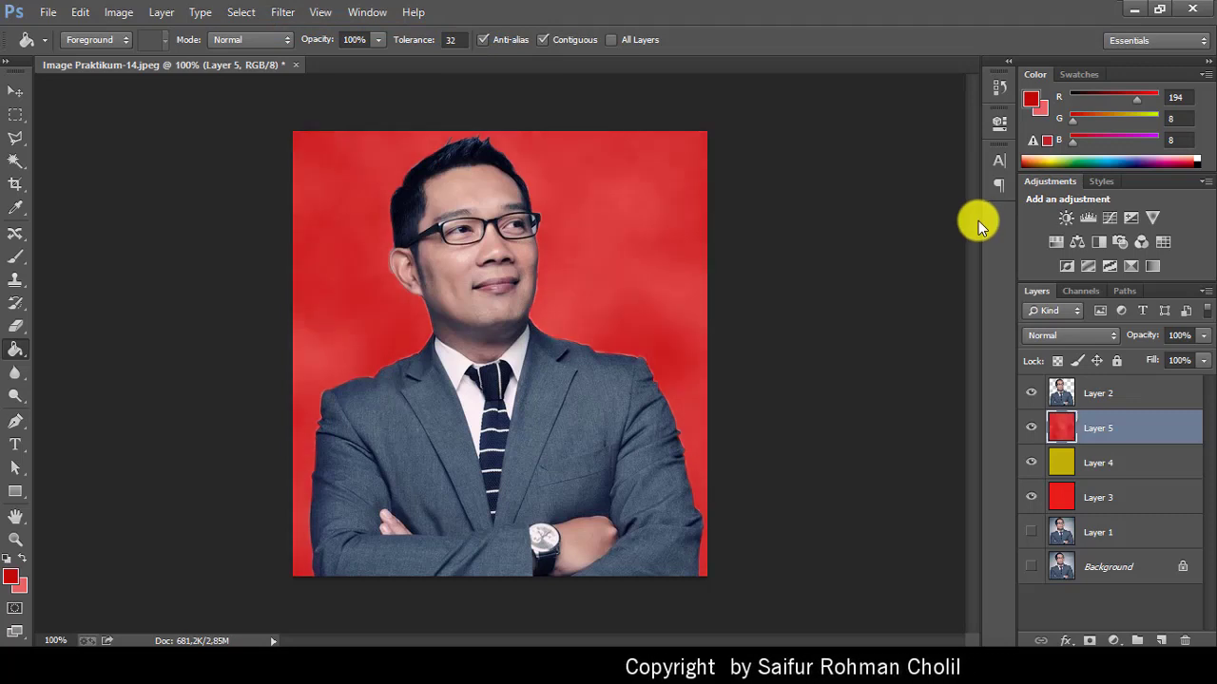
{"action": "key", "text": "ctrl+f"}
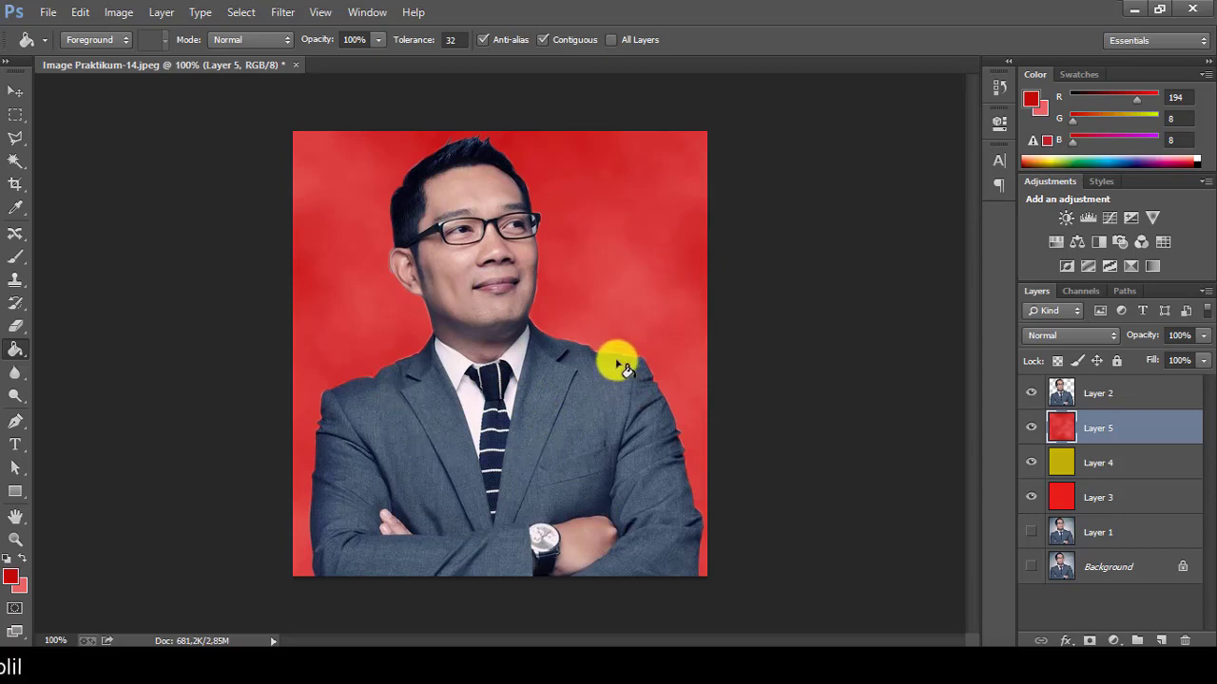
- Add a new layer above the red Clouds layer and set the foreground color to dark orange, hex 9d4504
{"action": "left_click", "coordinate": [1162, 640]}
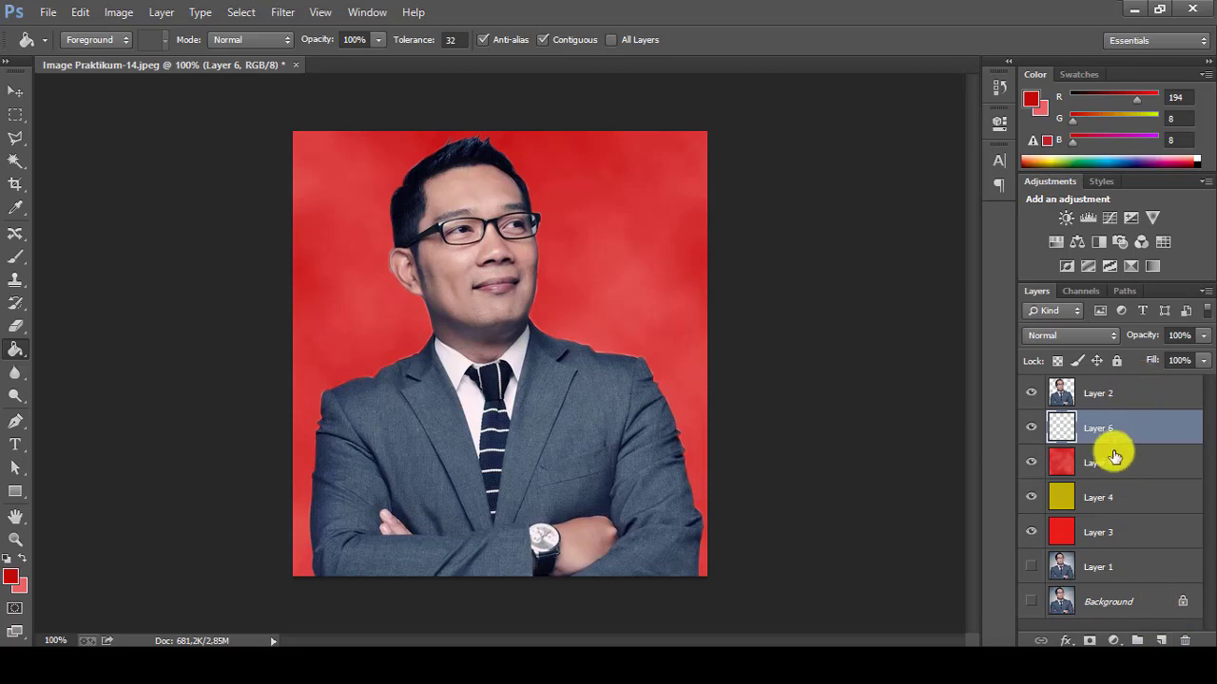
{"action": "left_click", "coordinate": [10, 580]}
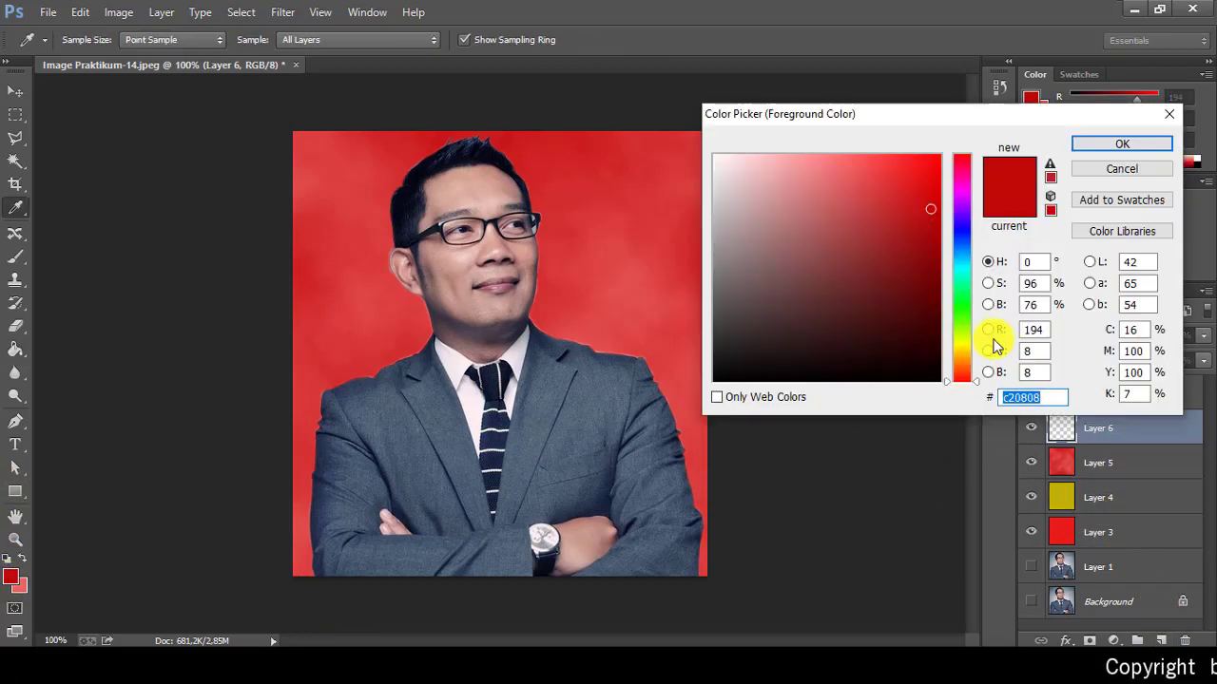
{"action": "left_click", "coordinate": [964, 365]}
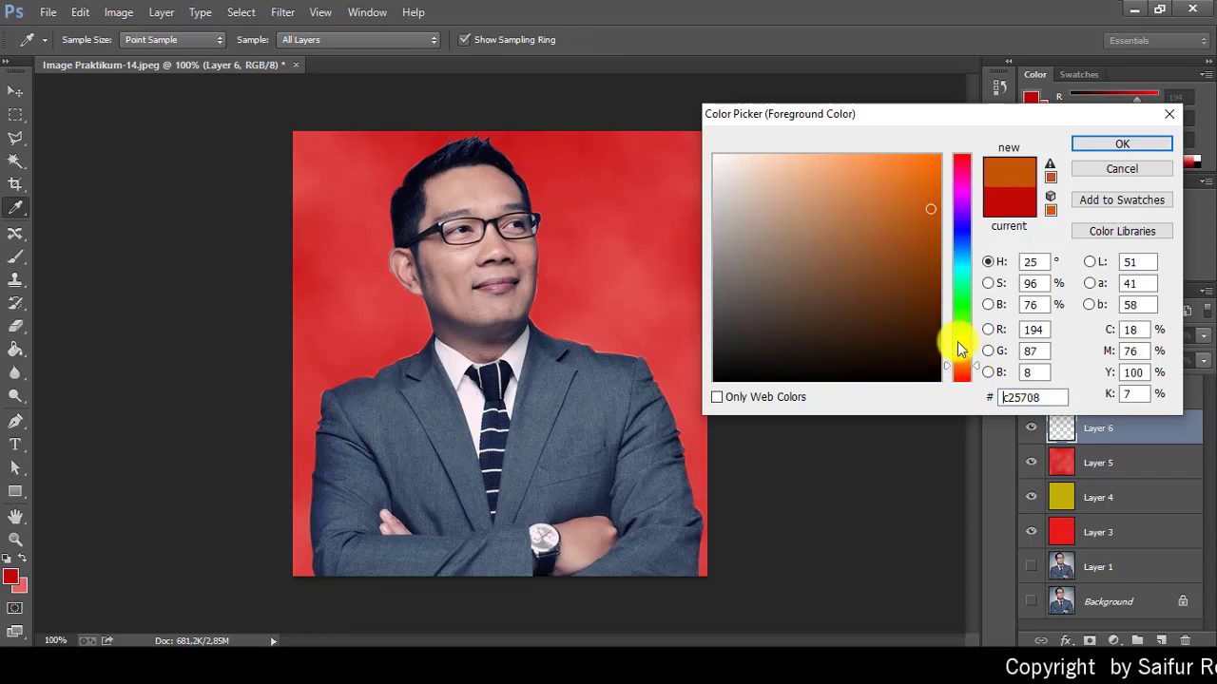
{"action": "left_click", "coordinate": [935, 243]}
{"action": "left_click", "coordinate": [1086, 142]}
{"action": "key", "text": "g"}
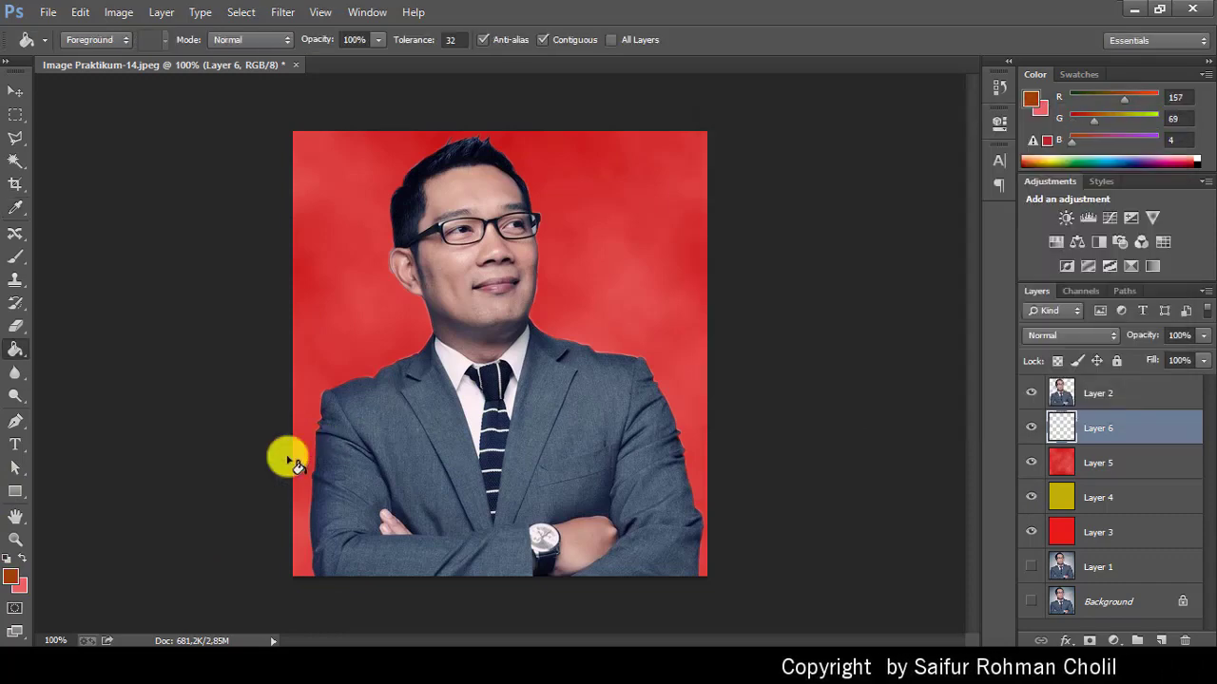
- Set the background color to light orange, hex f39e53
{"action": "left_click", "coordinate": [27, 588]}
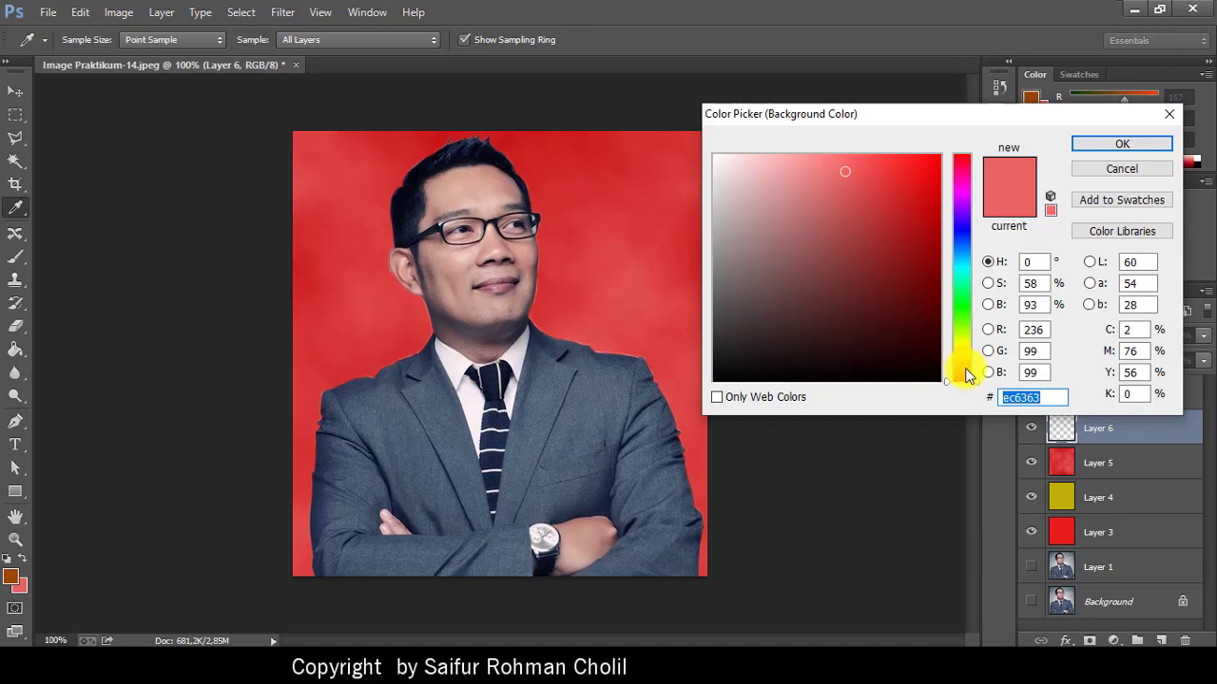
{"action": "left_click", "coordinate": [964, 367]}
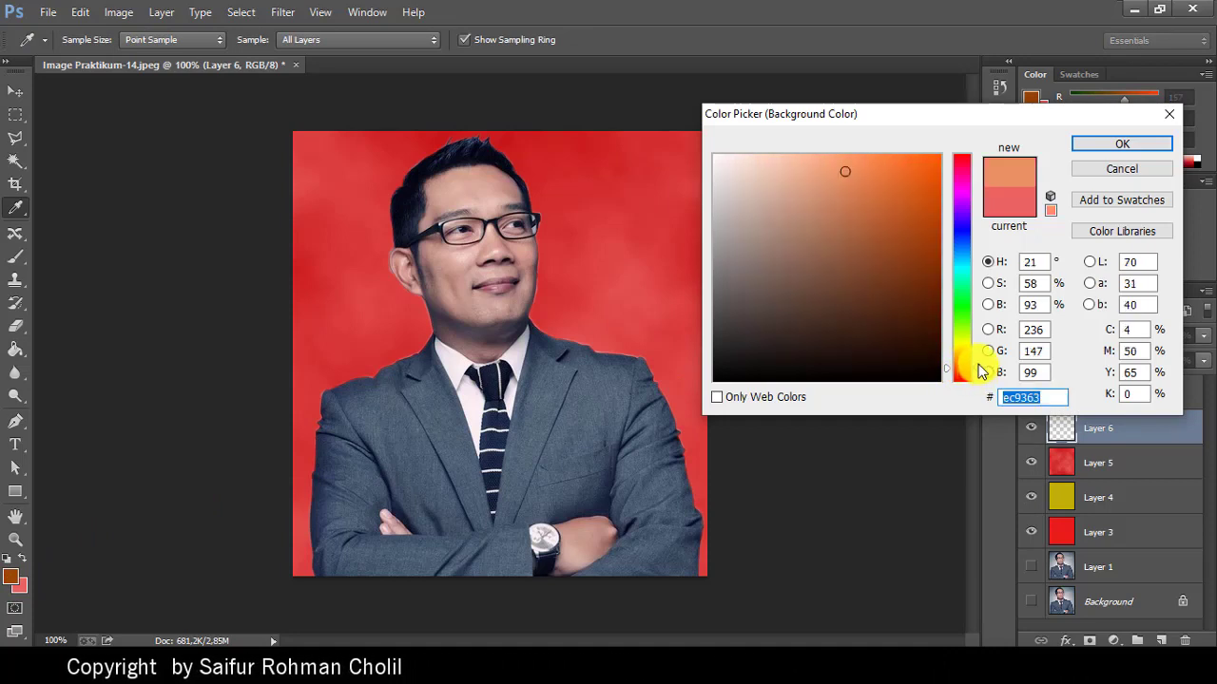
{"action": "left_click", "coordinate": [979, 365]}
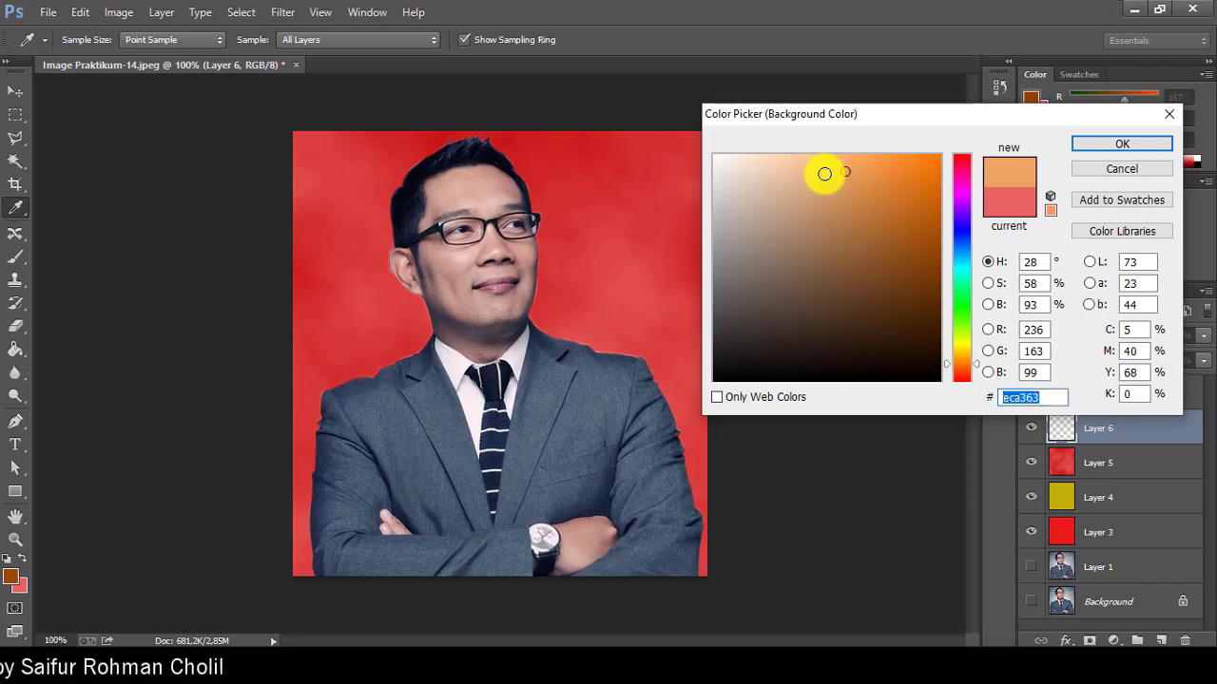
{"action": "left_click", "coordinate": [853, 178]}
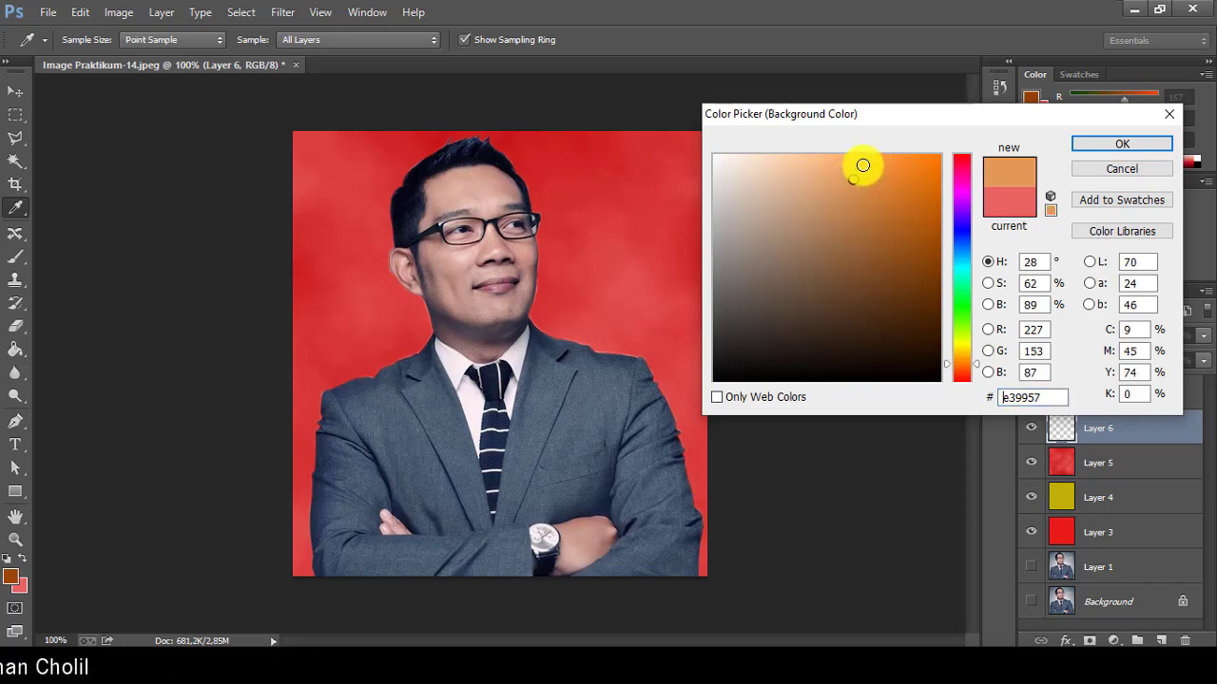
{"action": "left_click", "coordinate": [862, 166]}
{"action": "left_click", "coordinate": [1096, 149]}
{"action": "key", "text": "g"}
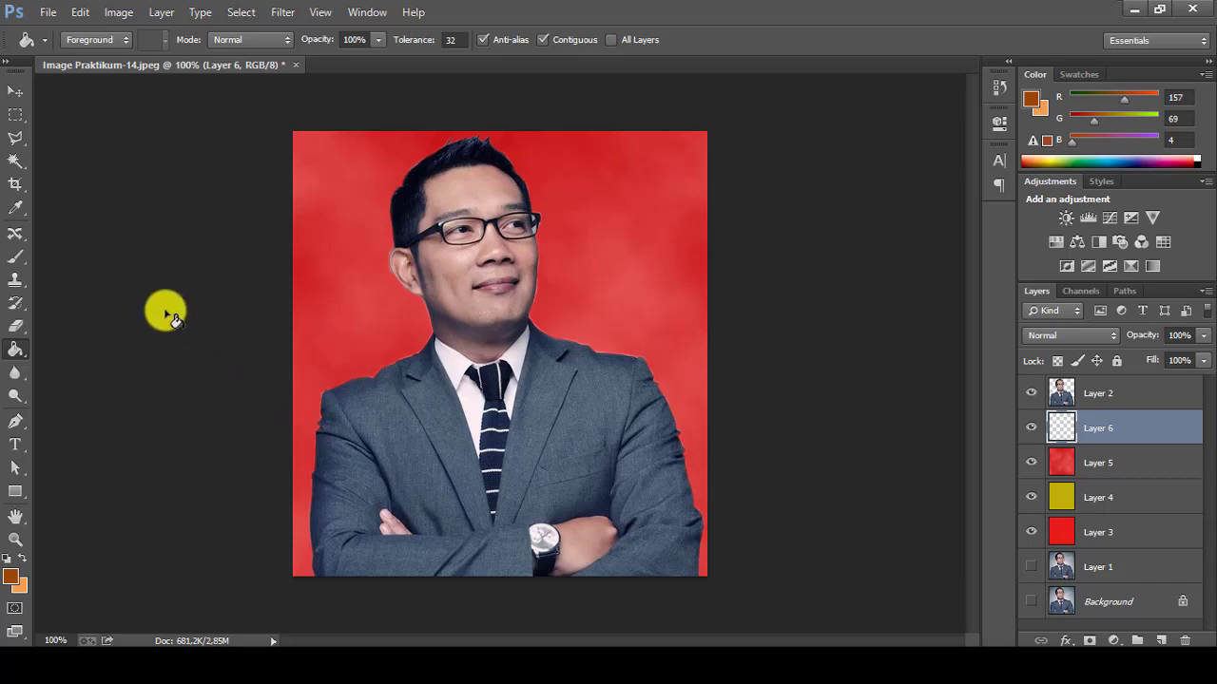
- Render orange Clouds on Layer 6 and reapply the filter repeatedly for a different pattern
{"action": "key", "text": "ctrl+BackSpace"}
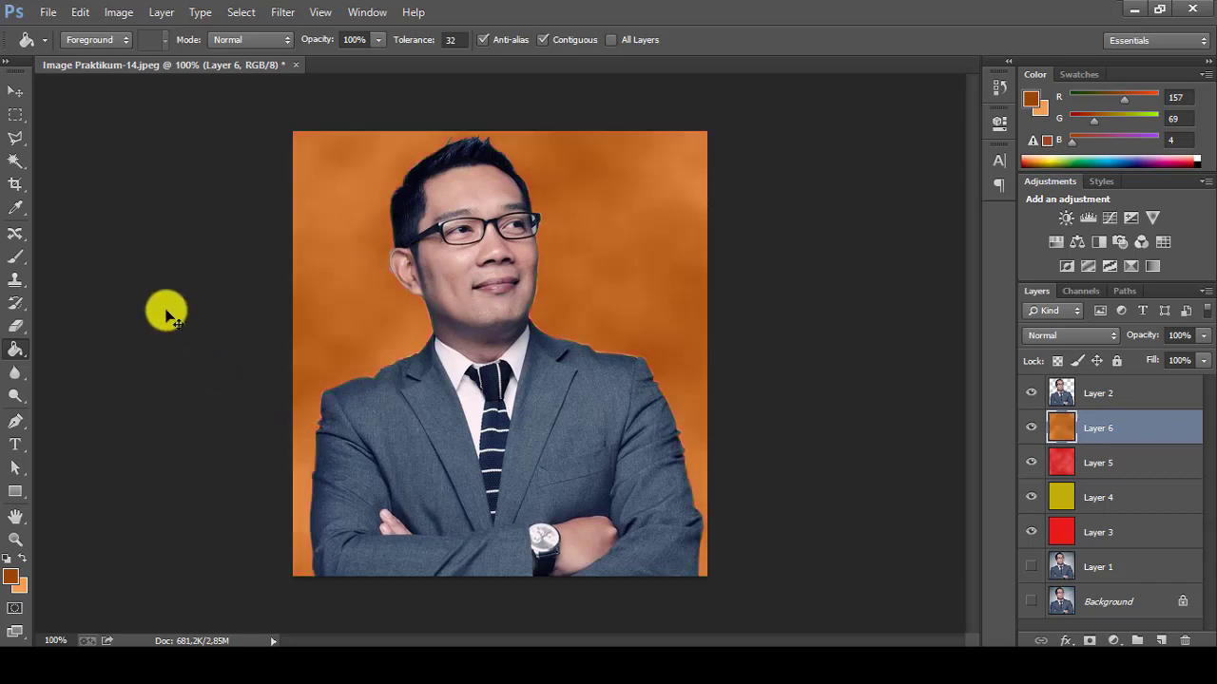
{"action": "key", "text": "ctrl+f"}
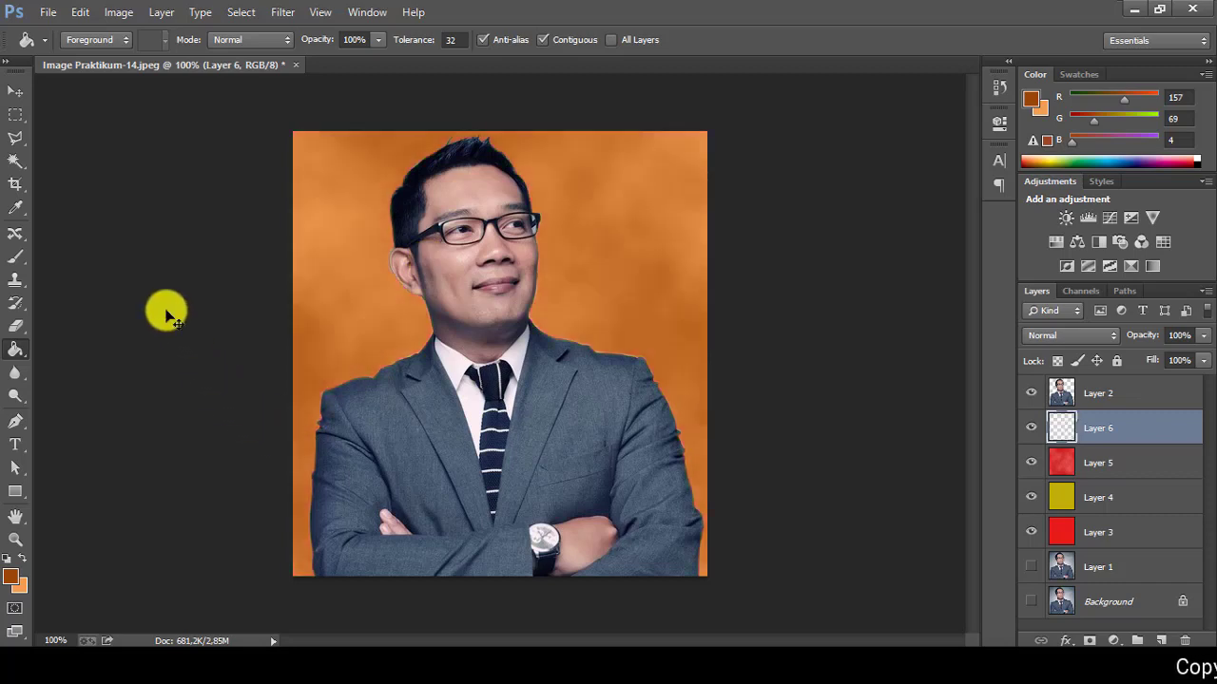
{"action": "key", "text": "ctrl+f"}
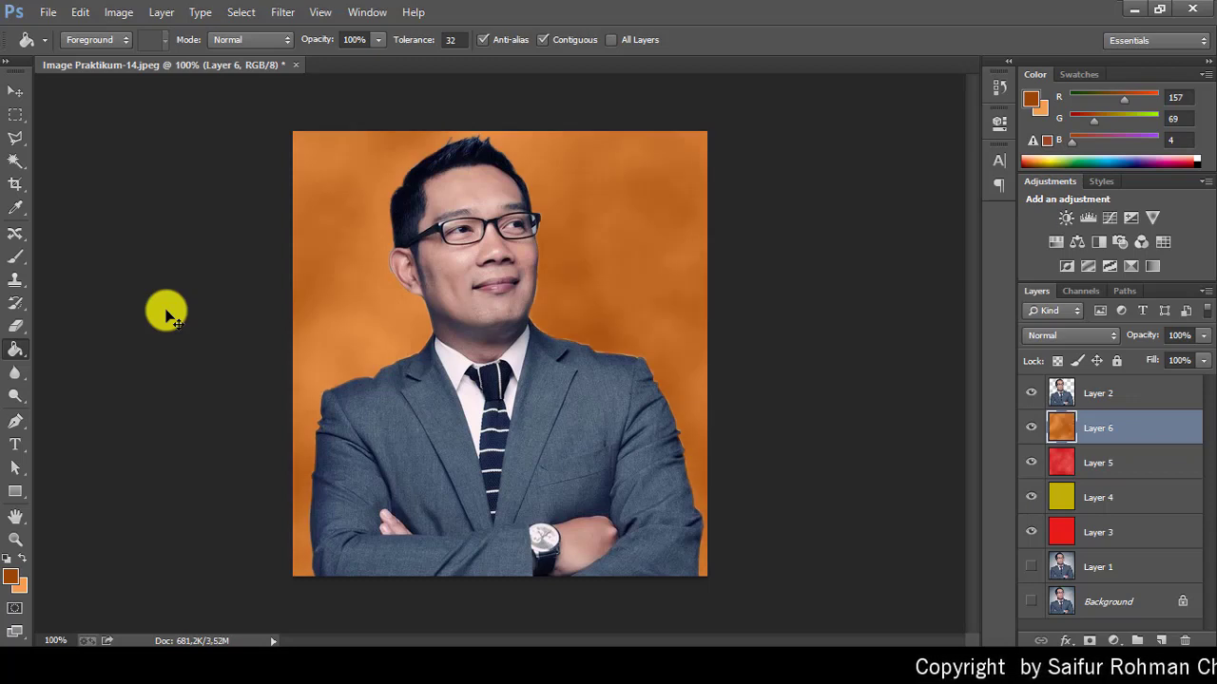
{"action": "key", "text": "ctrl+f"}
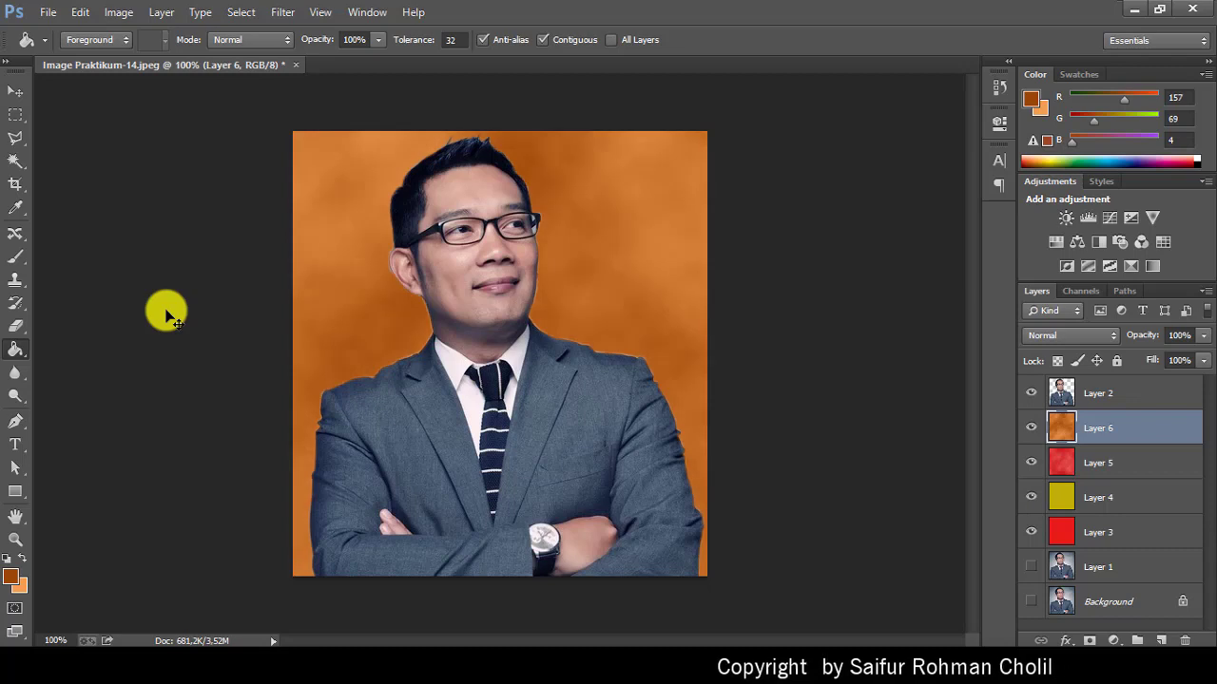
{"action": "key", "text": "ctrl+f"}
{"action": "key", "text": "ctrl+f"}
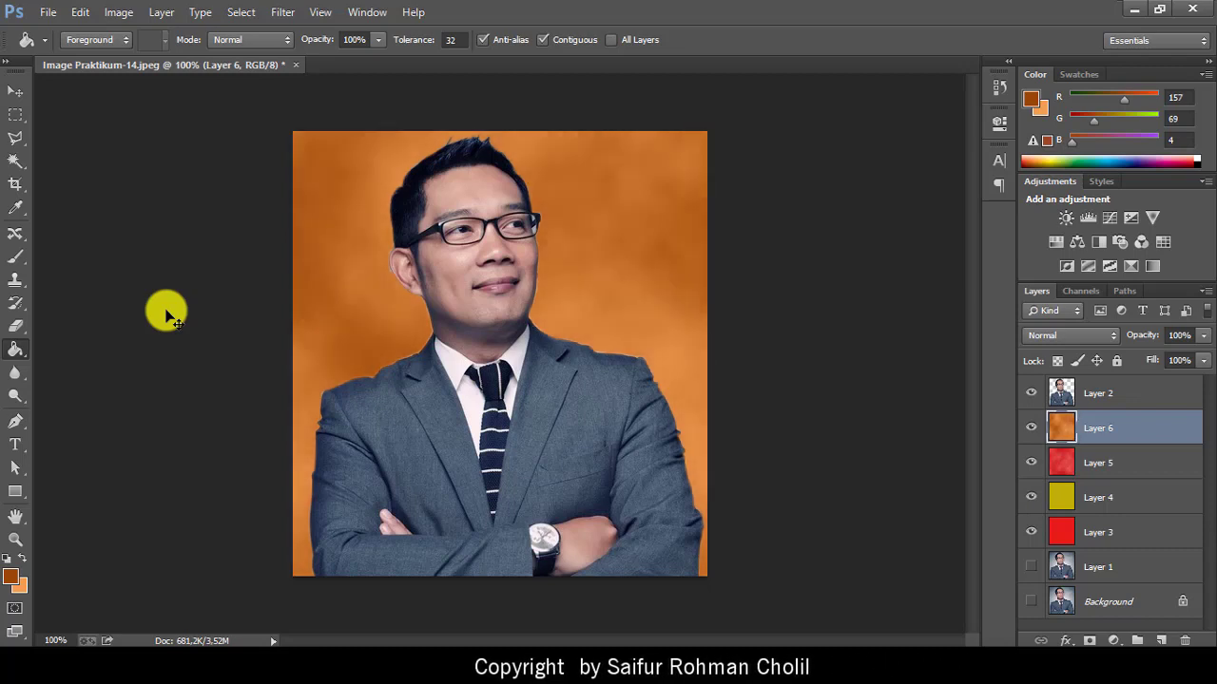
{"action": "key", "text": "ctrl+f"}
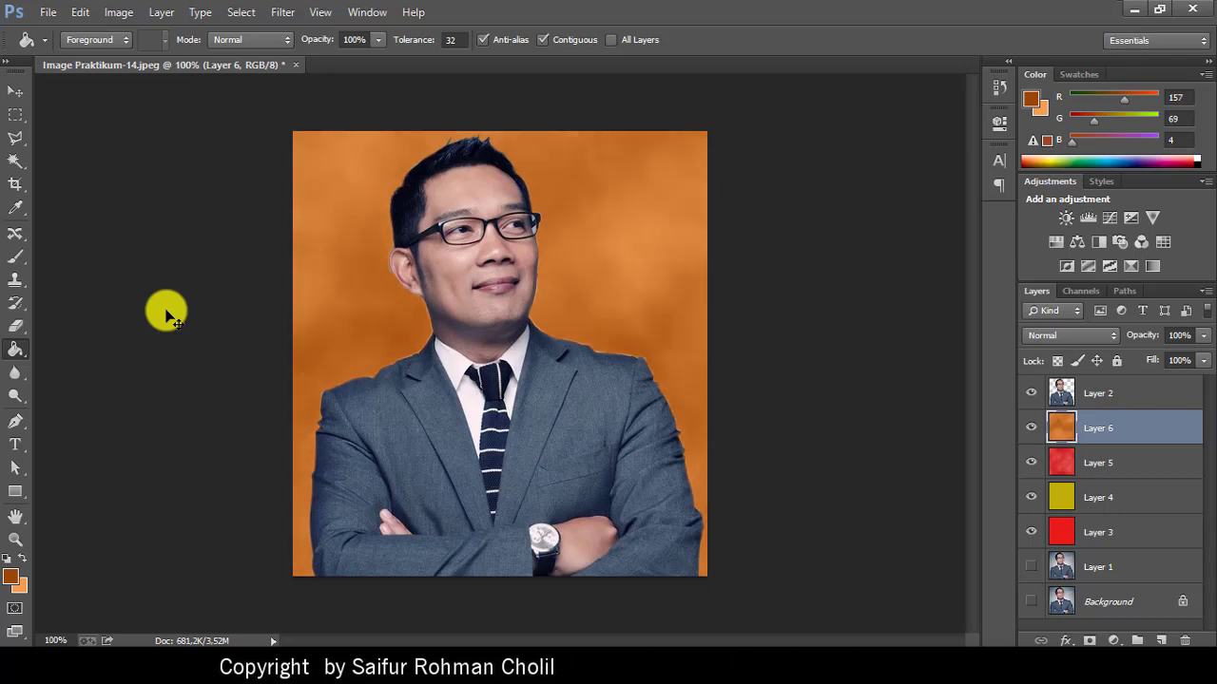
{"action": "key", "text": "ctrl+f"}
{"action": "key", "text": "ctrl+f"}
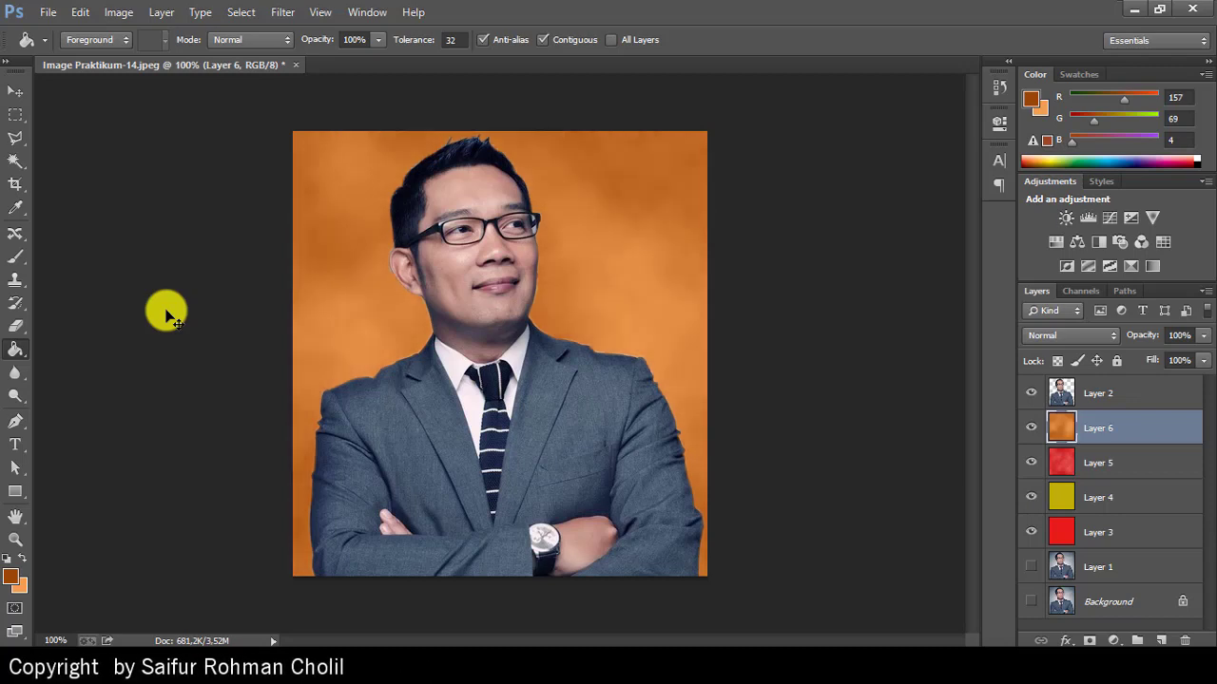
{"action": "key", "text": "ctrl+f"}
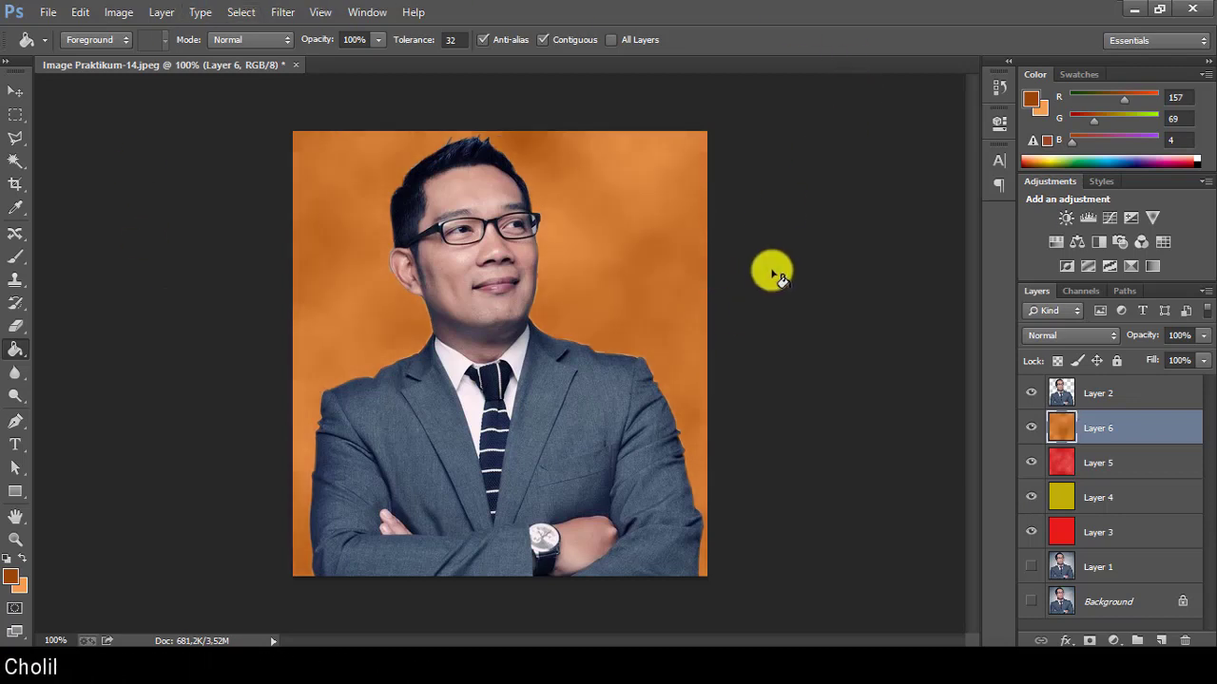
- Add a new layer above the orange Clouds layer and set the foreground color to green, RGB 4, 157, 7
{"action": "left_click", "coordinate": [1162, 640]}
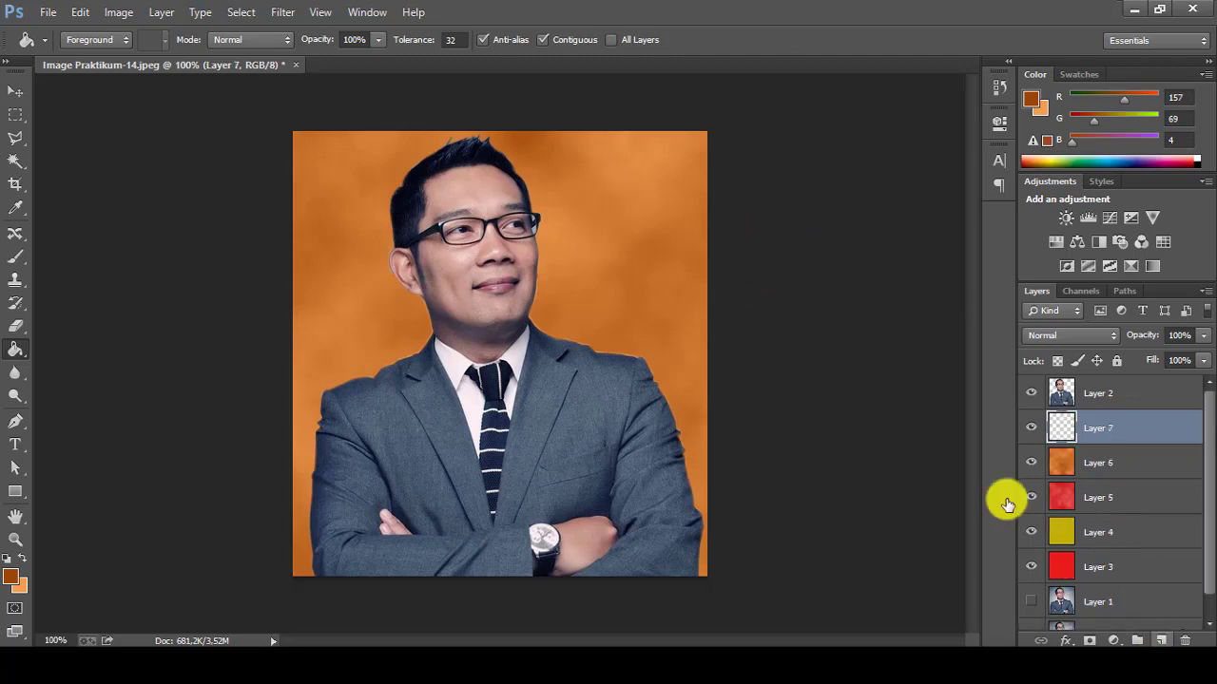
{"action": "left_click", "coordinate": [12, 578]}
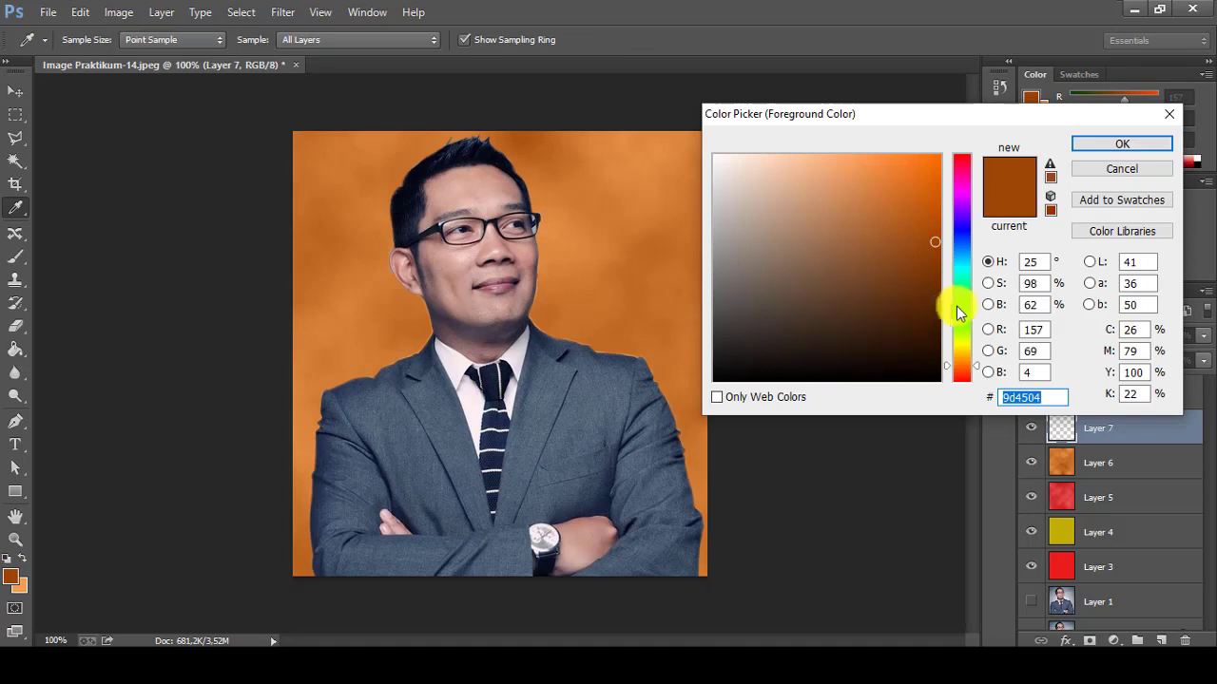
{"action": "left_click", "coordinate": [1104, 145]}
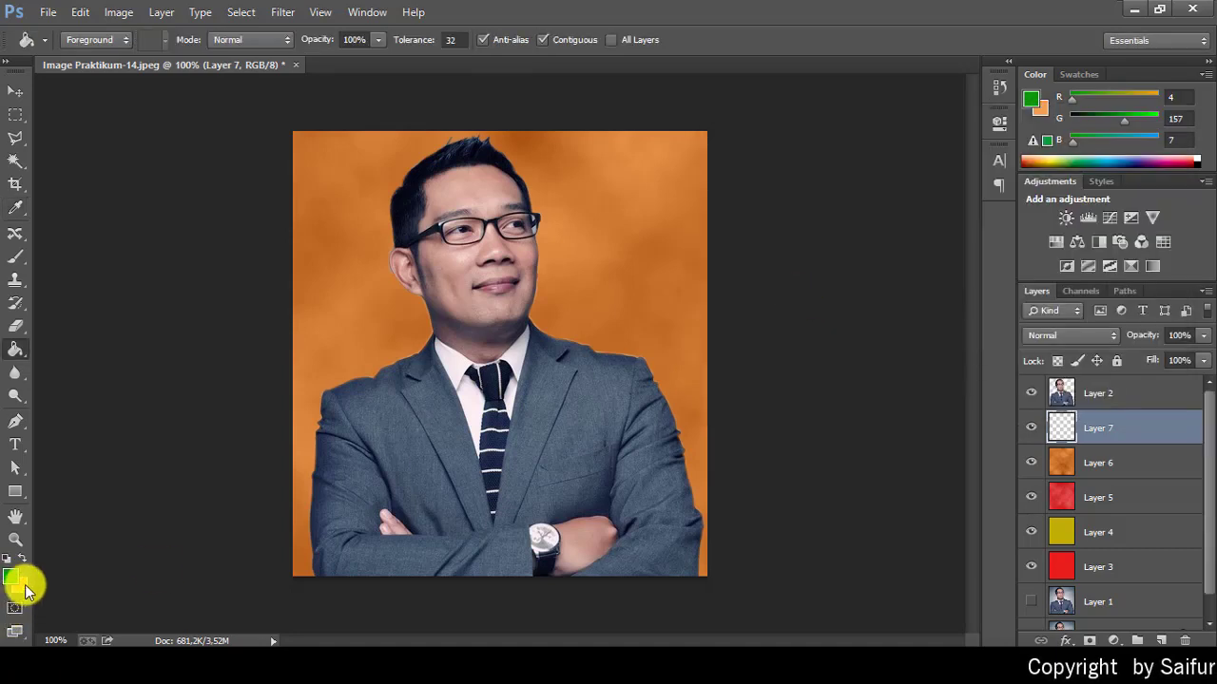
- Set the background color to light green, hex 71f353
{"action": "left_click", "coordinate": [25, 588]}
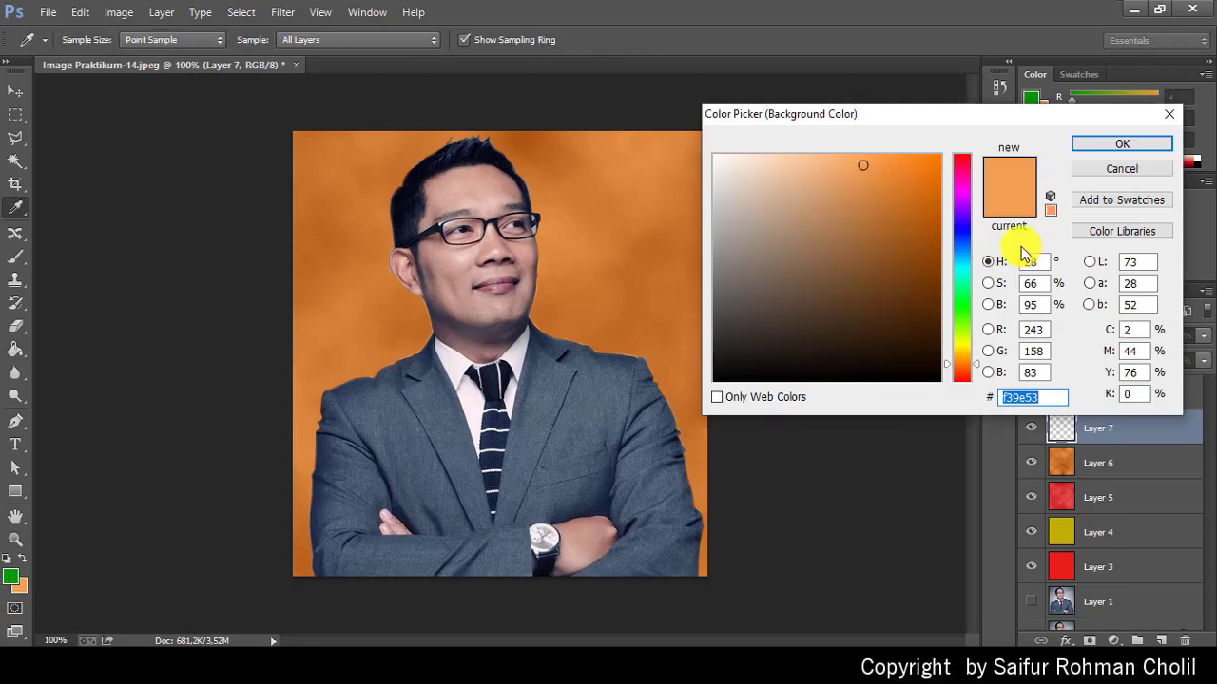
{"action": "left_click", "coordinate": [963, 314]}
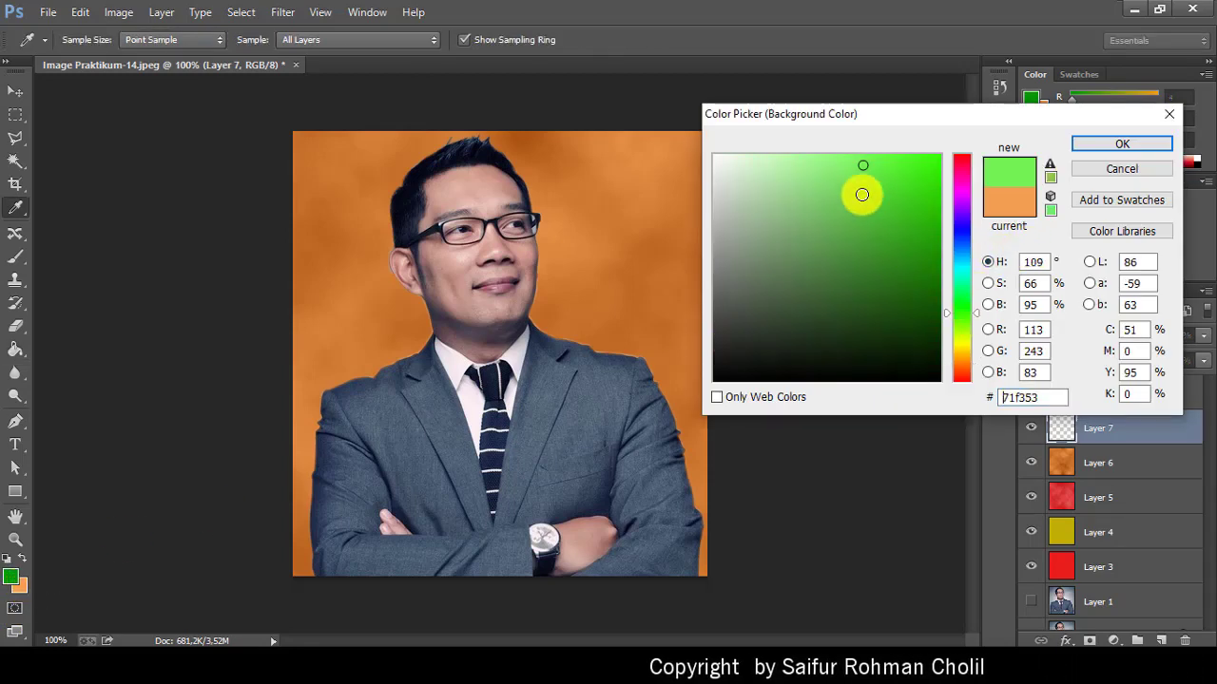
{"action": "left_click", "coordinate": [1081, 145]}
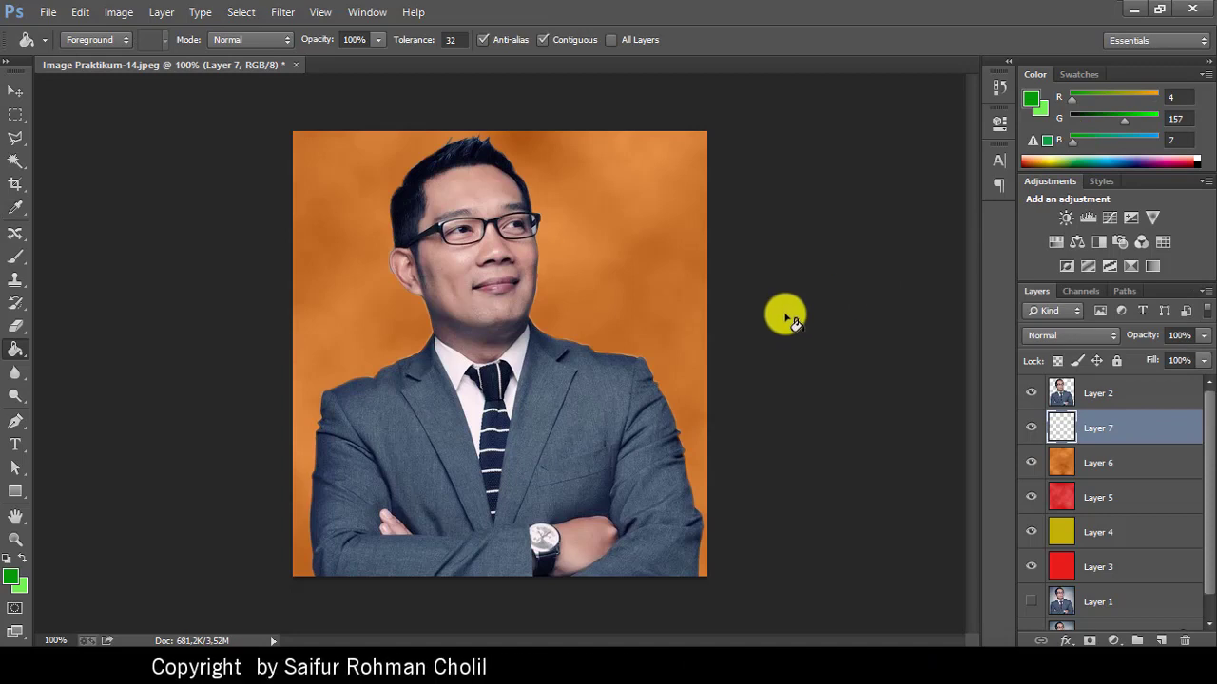
- Render green Clouds on Layer 7 and reapply the filter several times to vary the pattern
{"action": "key", "text": "ctrl+f"}
{"action": "key", "text": "ctrl+f"}
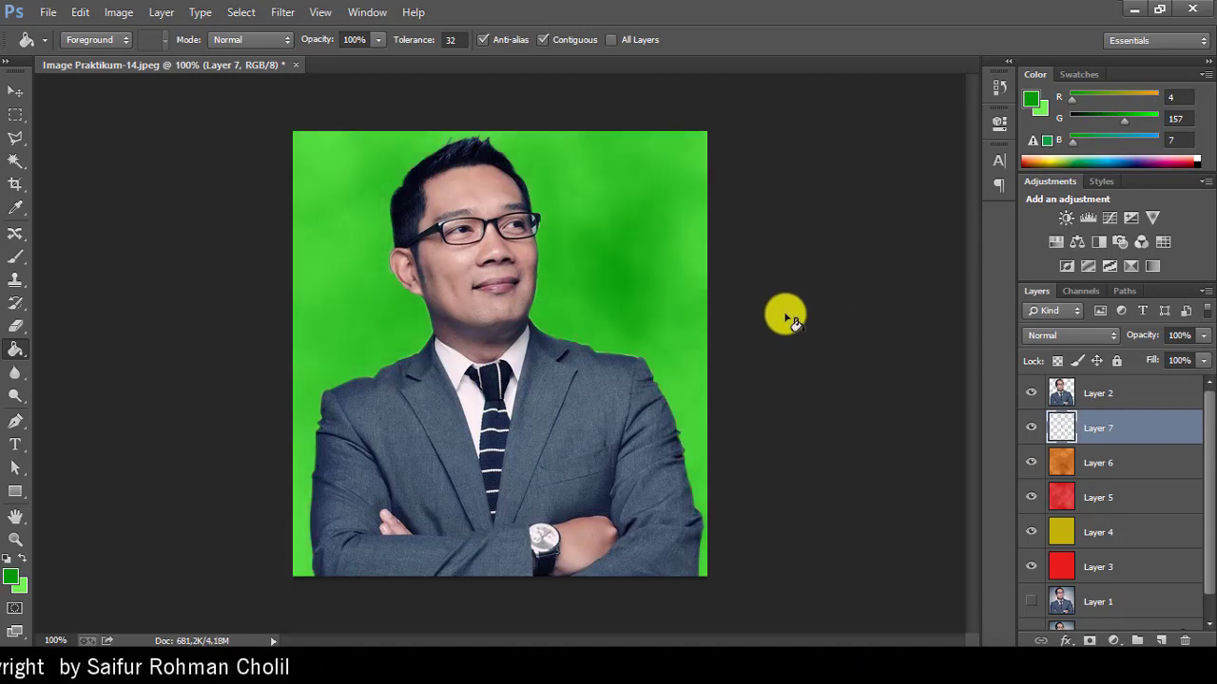
{"action": "key", "text": "ctrl+f"}
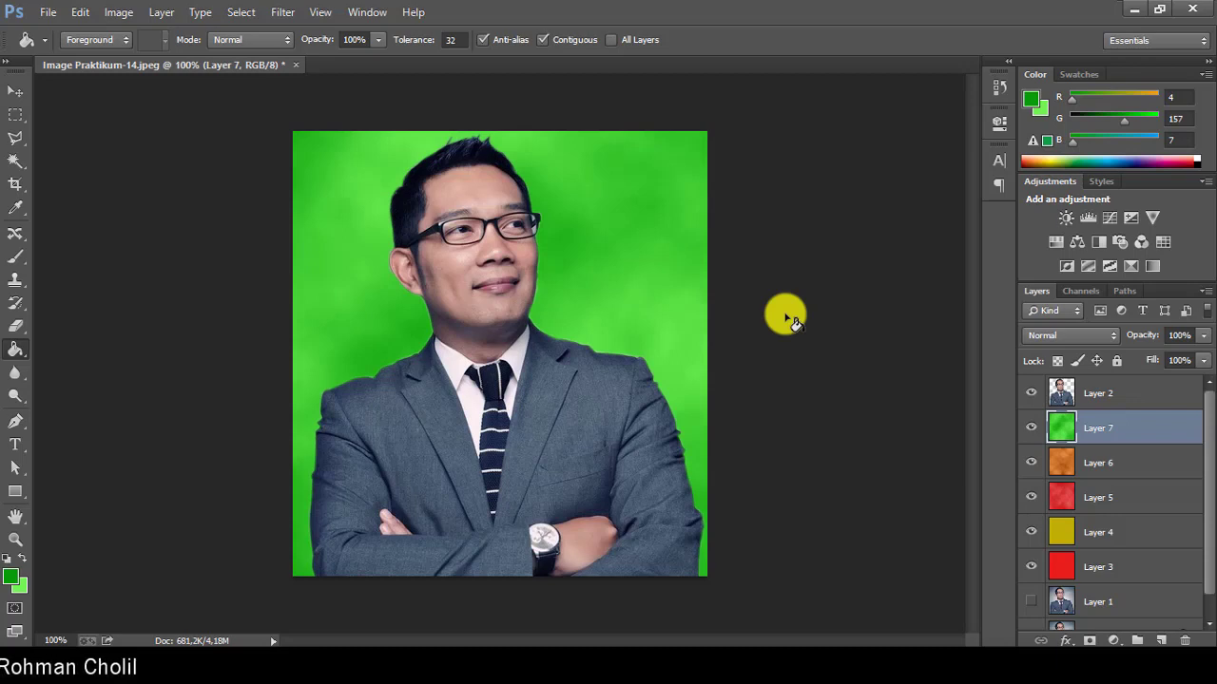
{"action": "key", "text": "ctrl+f"}
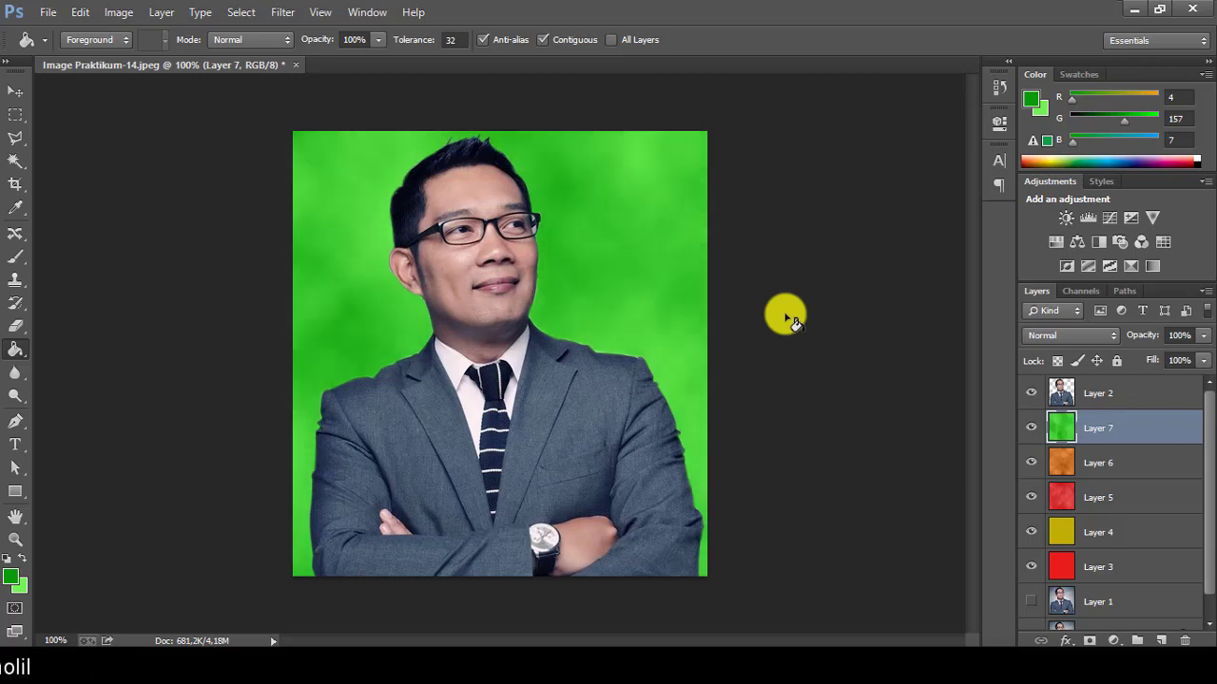
{"action": "key", "text": "ctrl+f"}
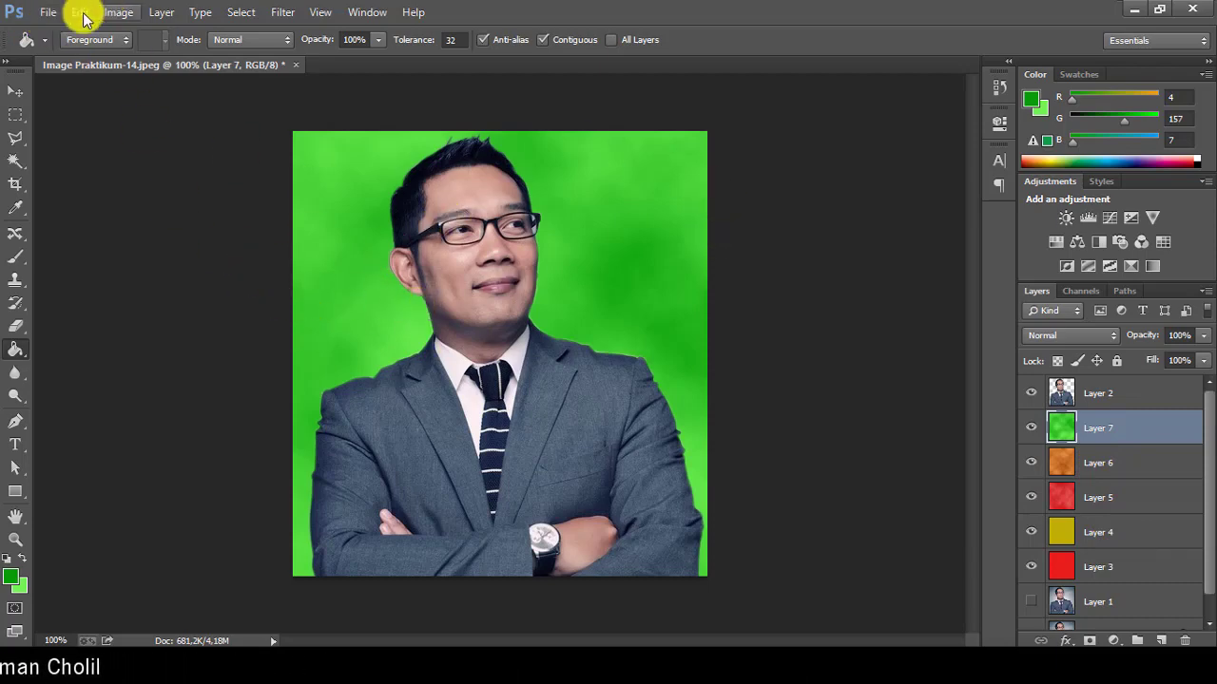
- Start saving the document under a new name and go to the FILE PRAKTIKUM folder inside 8. DG (Desain Grafis)
{"action": "left_click", "coordinate": [55, 14]}
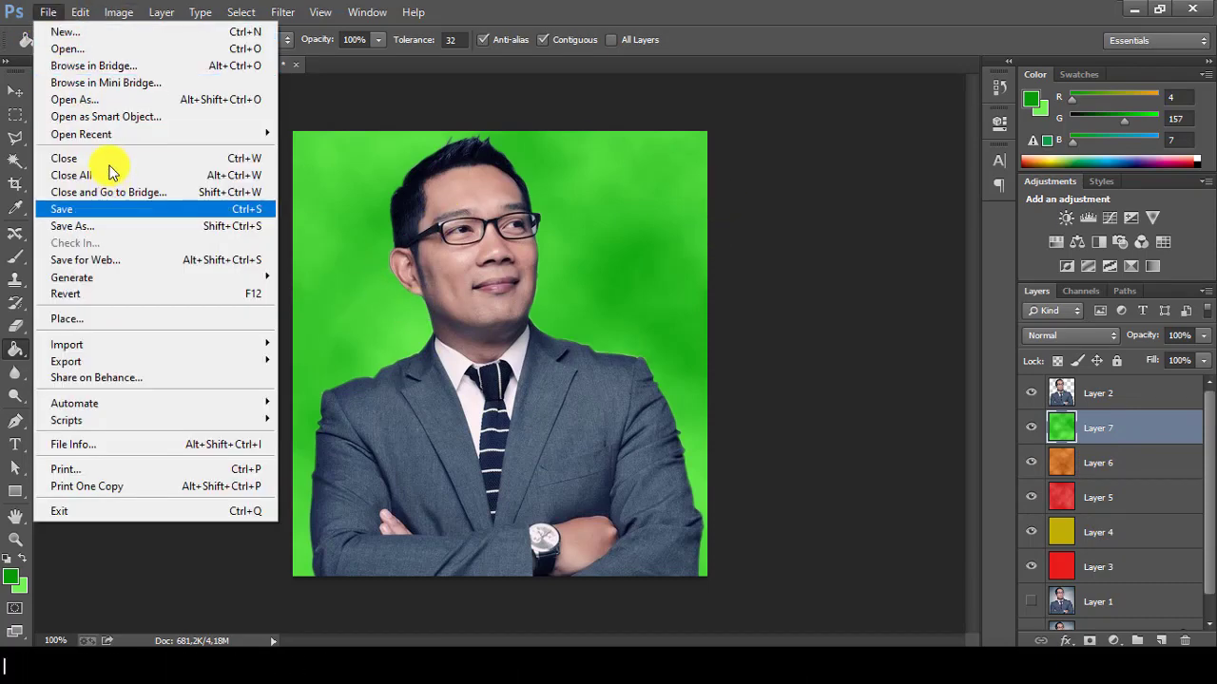
{"action": "left_click", "coordinate": [107, 226]}
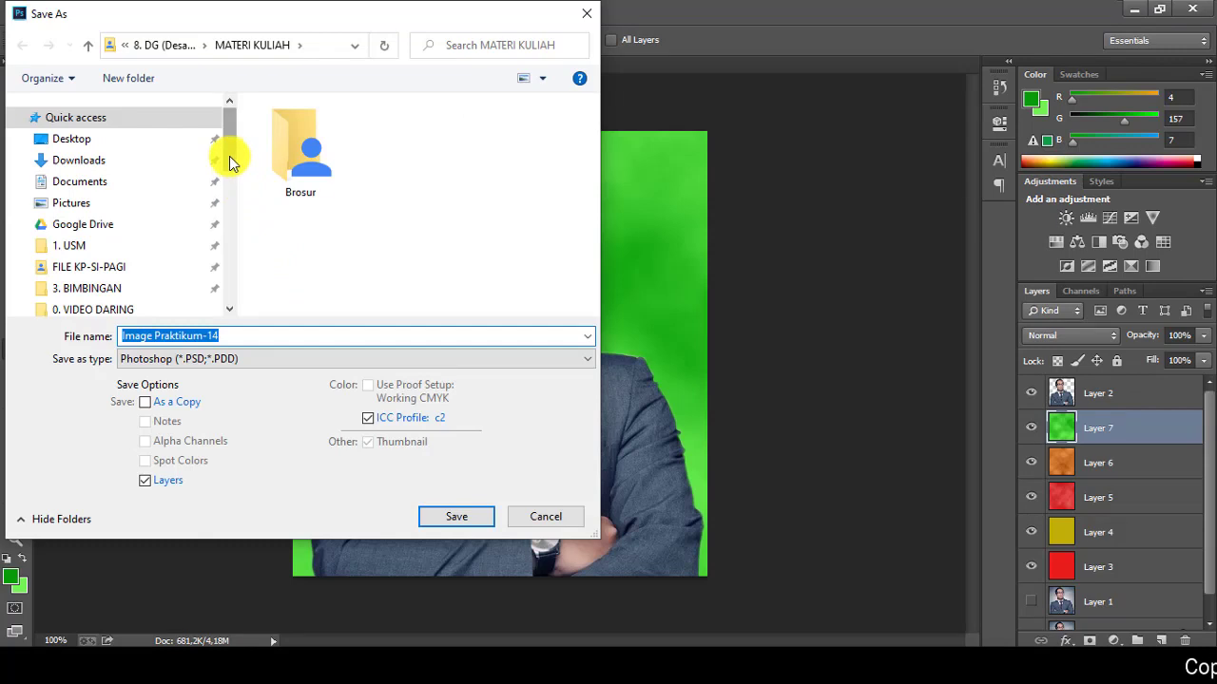
{"action": "mouse_move", "coordinate": [229, 157]}
{"action": "left_mouse_down"}
{"action": "mouse_move", "coordinate": [230, 169]}
{"action": "mouse_move", "coordinate": [220, 135]}
{"action": "left_mouse_up"}
{"action": "left_click", "coordinate": [171, 45]}
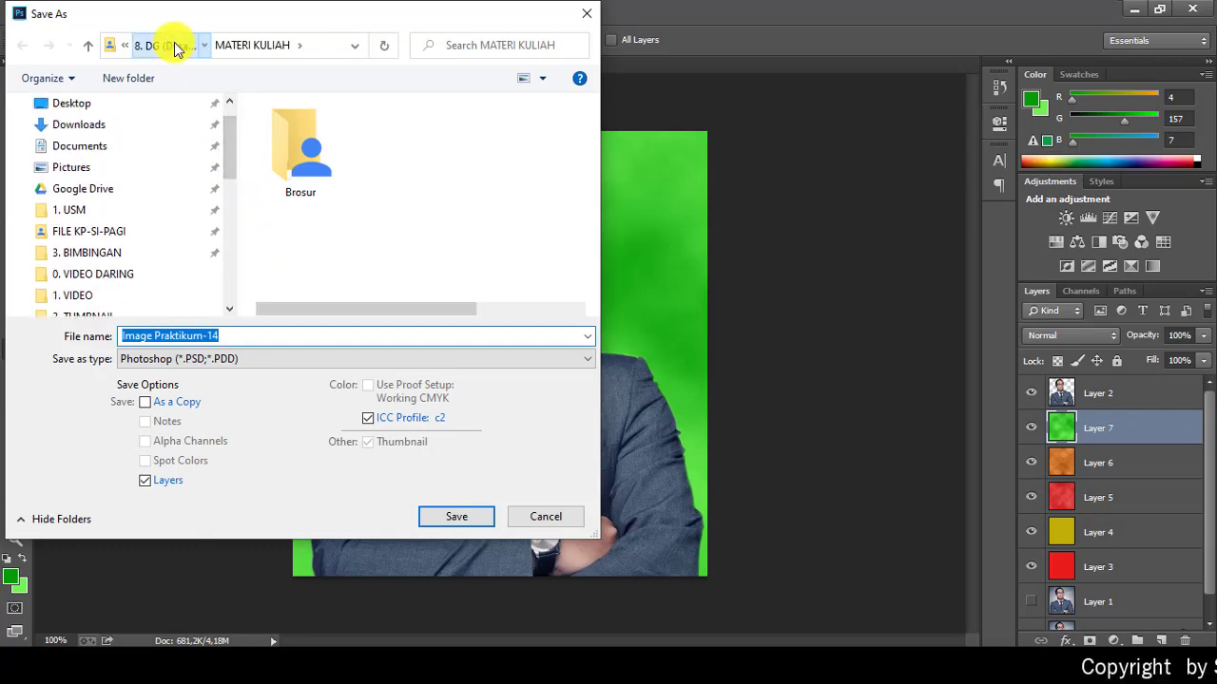
{"action": "scroll", "coordinate": [374, 196], "scroll_direction": "down", "scroll_amount": 1}
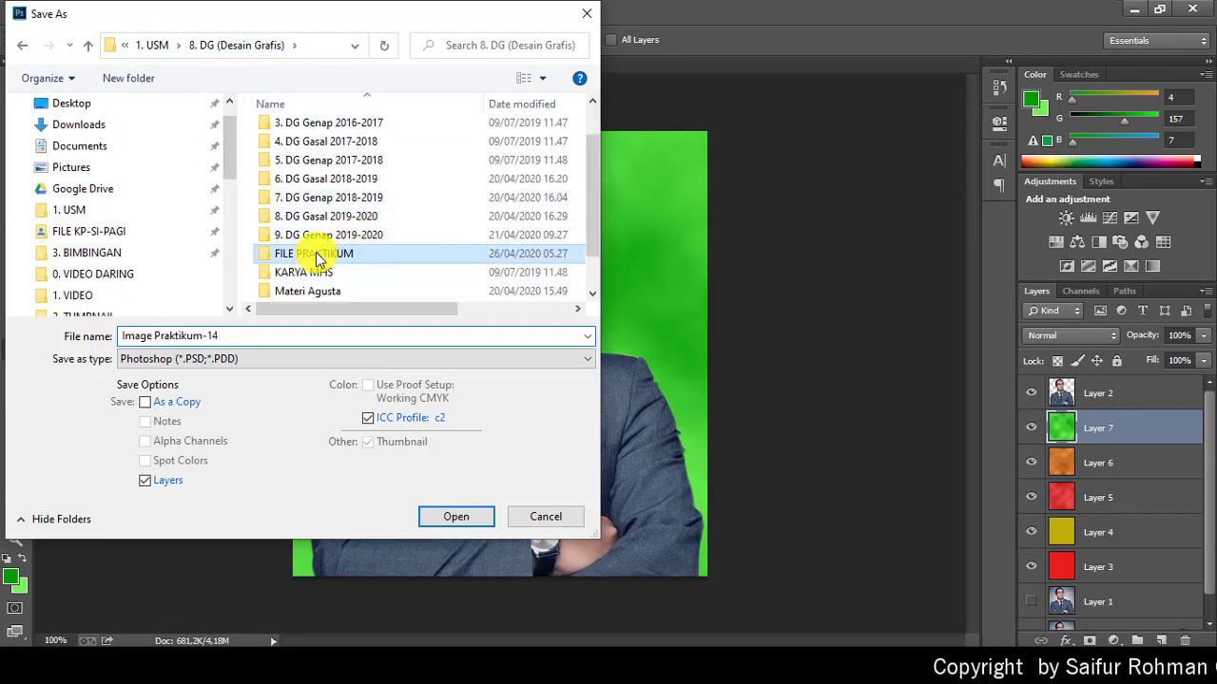
{"action": "double_click", "coordinate": [328, 256]}
- Save the document in the FILE PRAKTIKUM folder as the Photoshop file MENGGANTI BACKGROUND FOTO-2, keeping Maximize Compatibility on
{"action": "left_click", "coordinate": [314, 190]}
{"action": "left_click", "coordinate": [313, 337]}
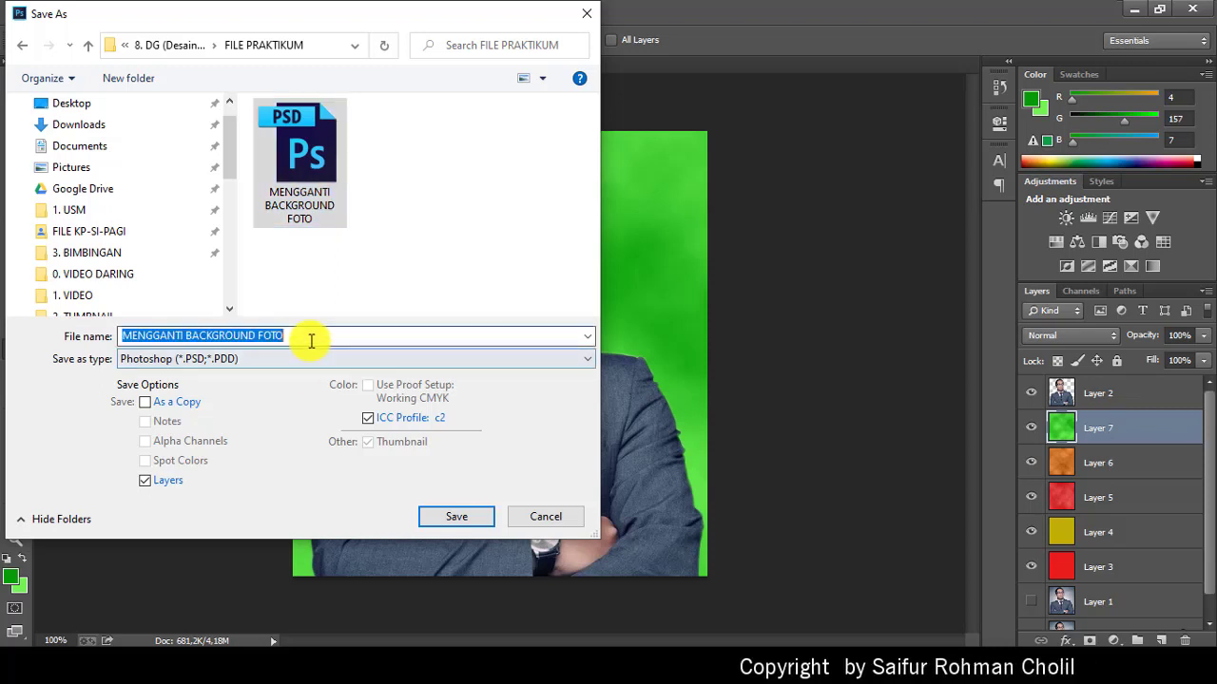
{"action": "left_click", "coordinate": [320, 336]}
{"action": "type", "text": "-"}
{"action": "type", "text": "1"}
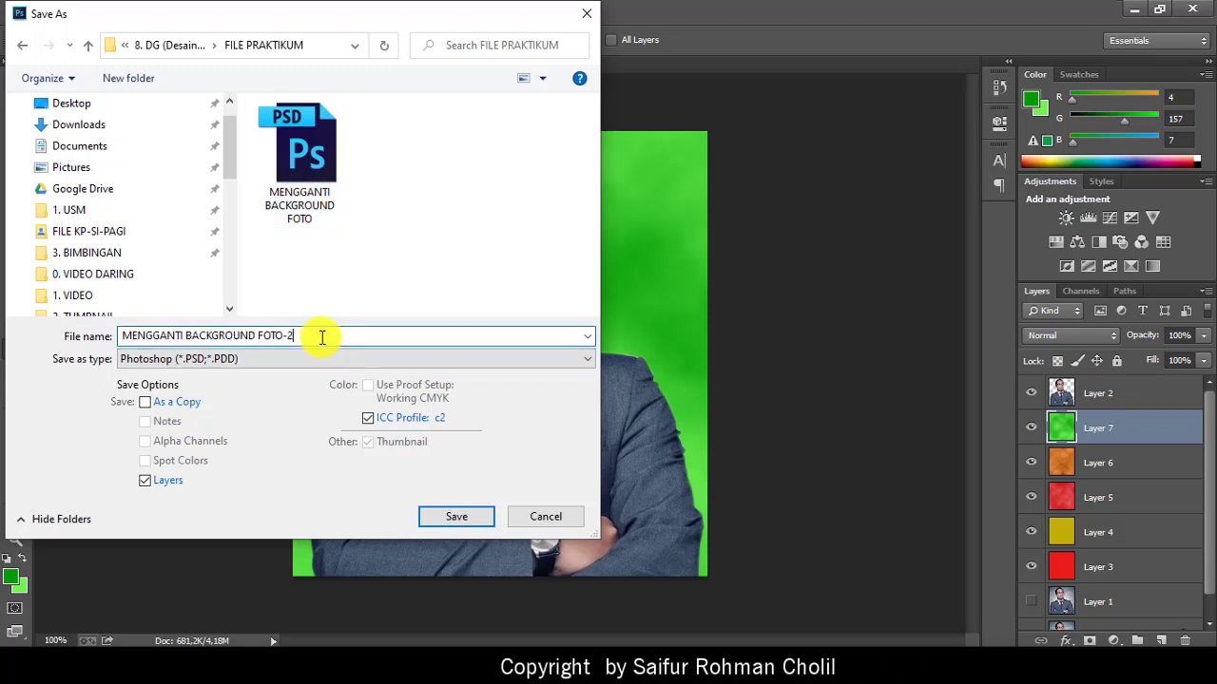
{"action": "left_click", "coordinate": [457, 518]}
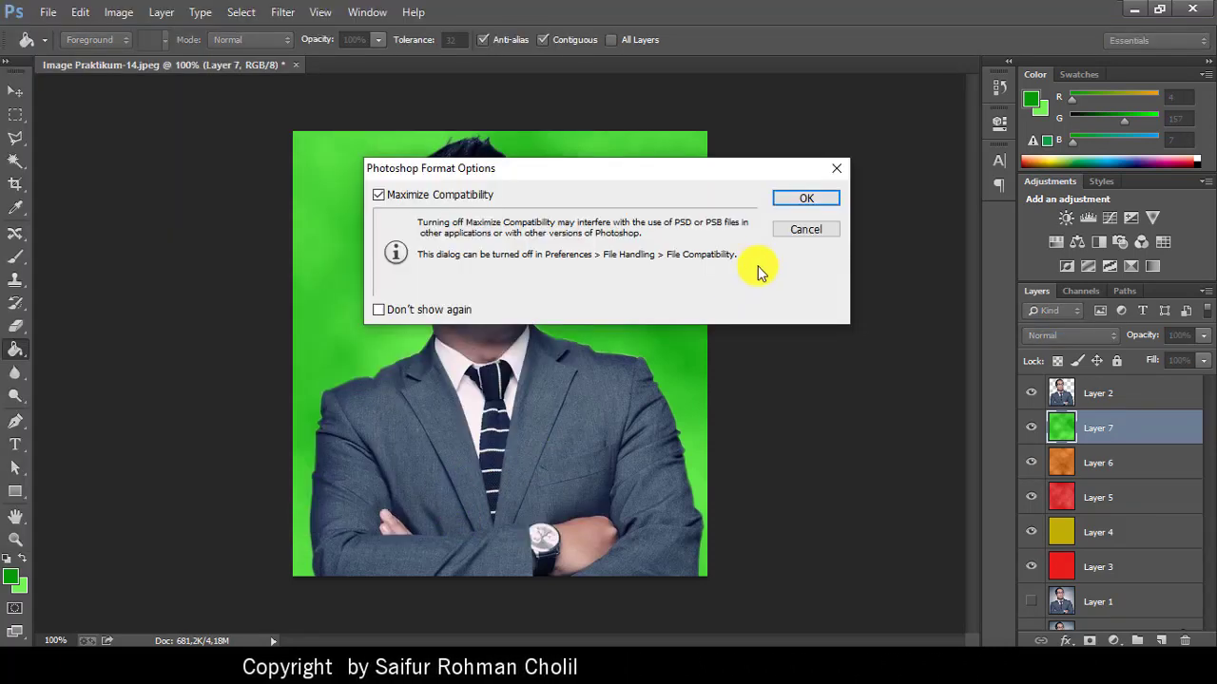
{"action": "left_click", "coordinate": [799, 200]}
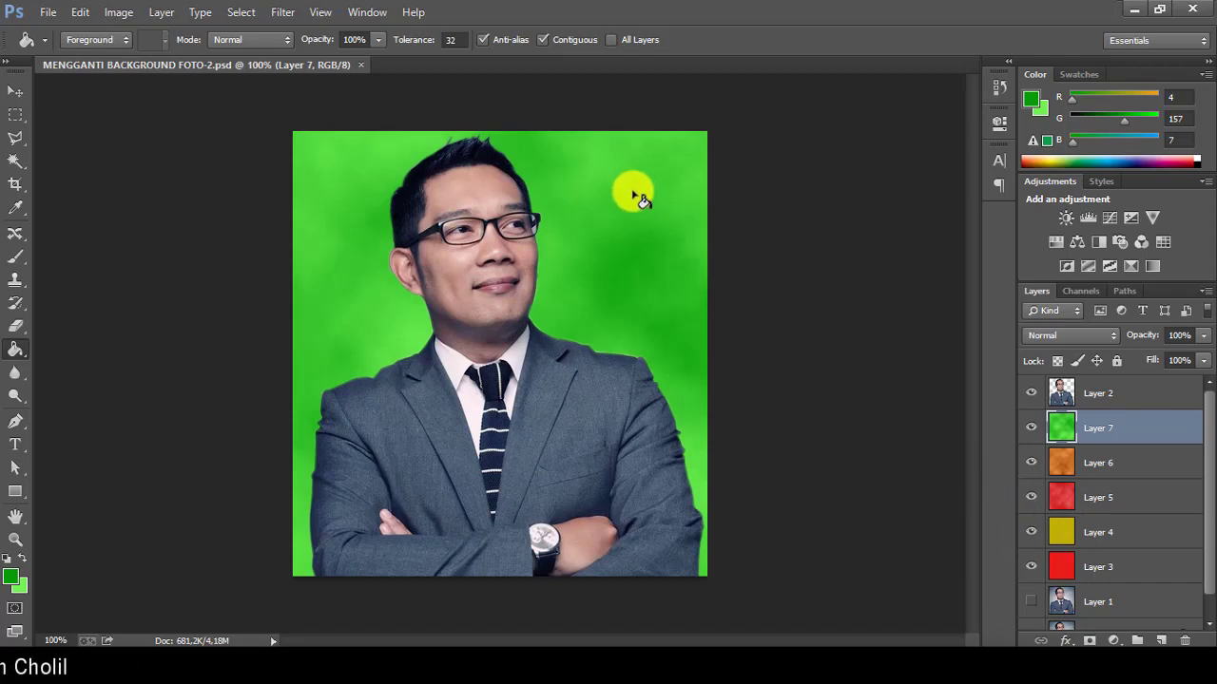
- Save the version with the green Clouds background as a JPEG copy named RK-1 in the FILE PRAKTIKUM folder
{"action": "left_click", "coordinate": [47, 13]}
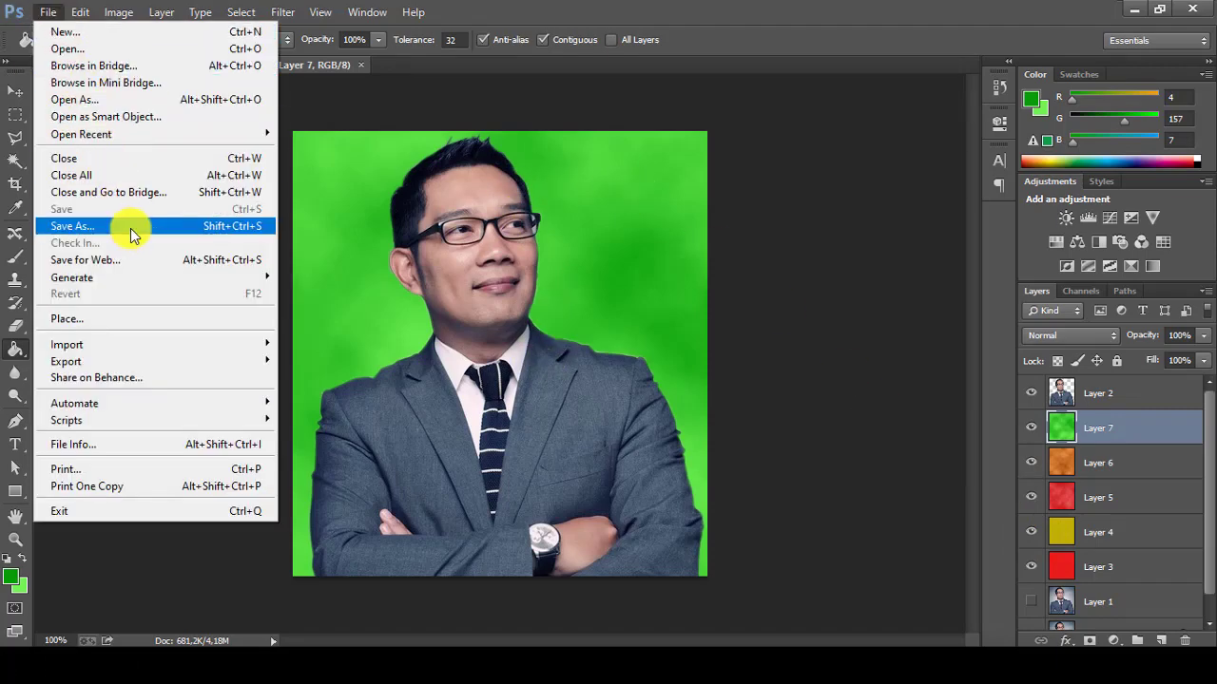
{"action": "left_click", "coordinate": [130, 229]}
{"action": "scroll", "coordinate": [127, 232], "scroll_direction": "up", "scroll_amount": 5}
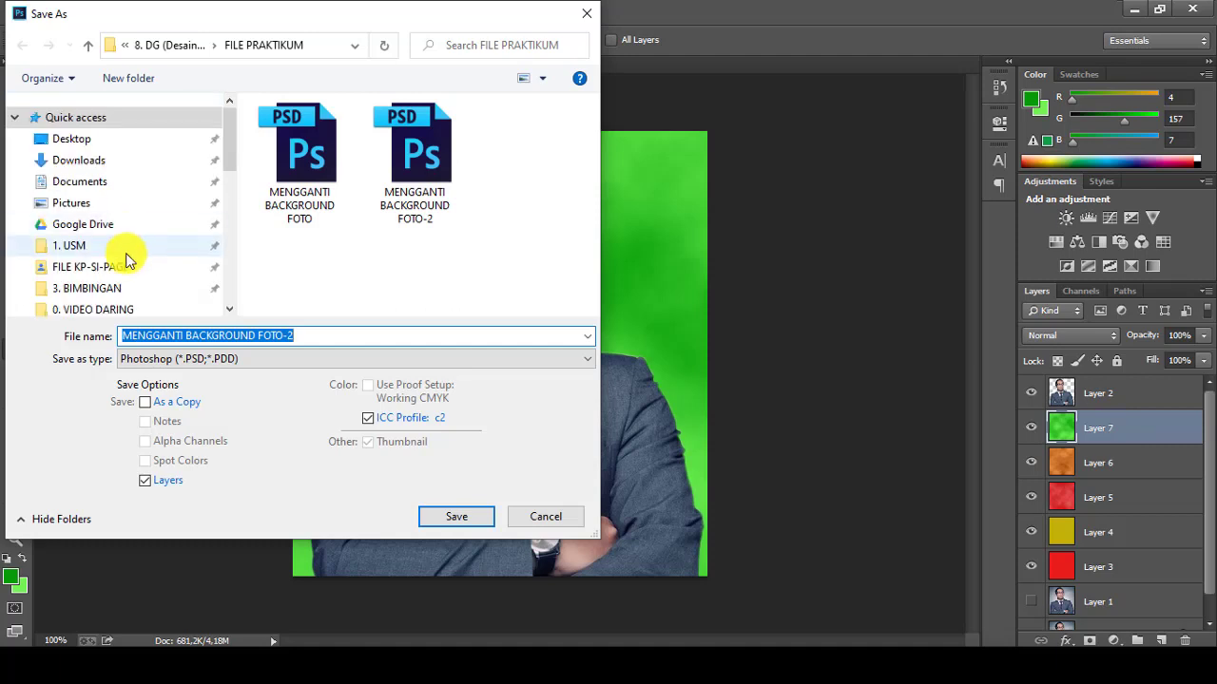
{"action": "left_click", "coordinate": [191, 365]}
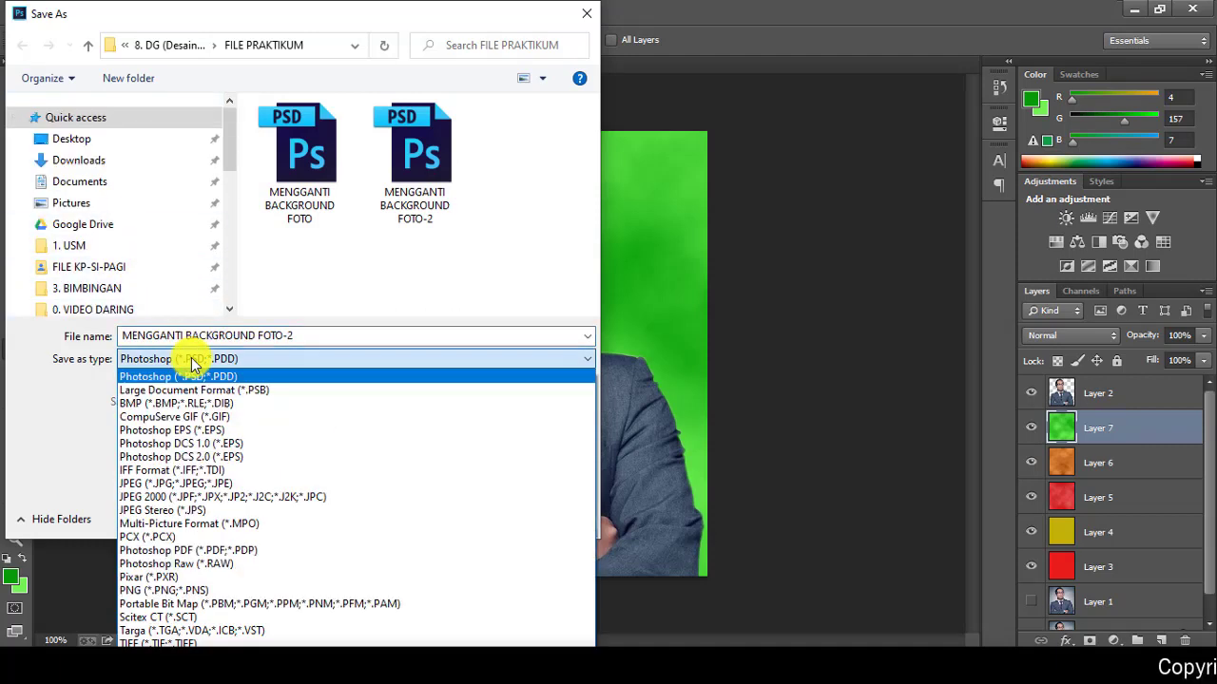
{"action": "left_click", "coordinate": [200, 487]}
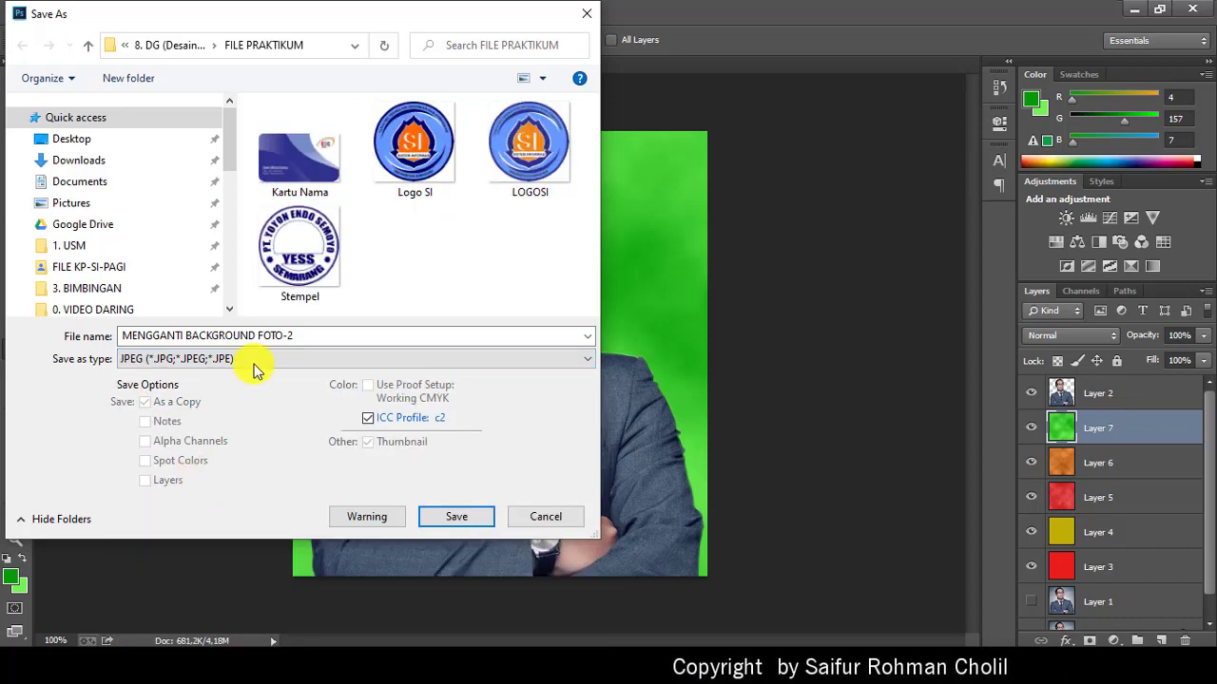
{"action": "left_click", "coordinate": [321, 336]}
{"action": "key", "text": "ctrl+a"}
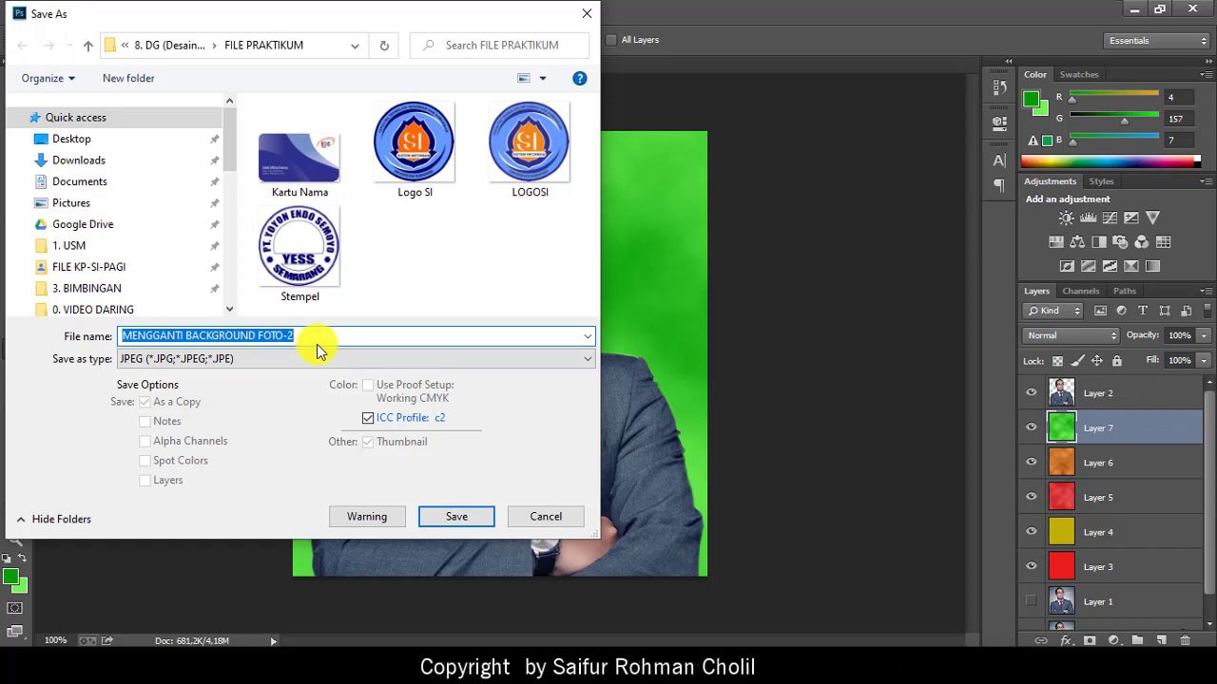
{"action": "type", "text": "RK-1"}
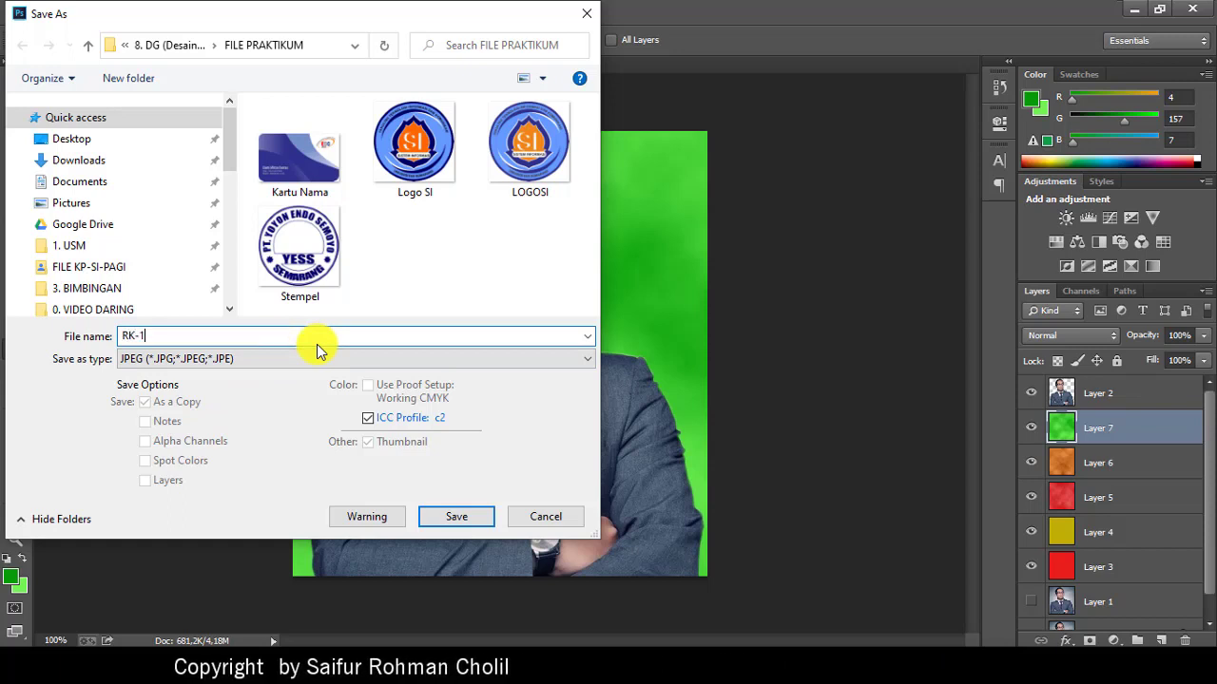
{"action": "left_click", "coordinate": [459, 516]}
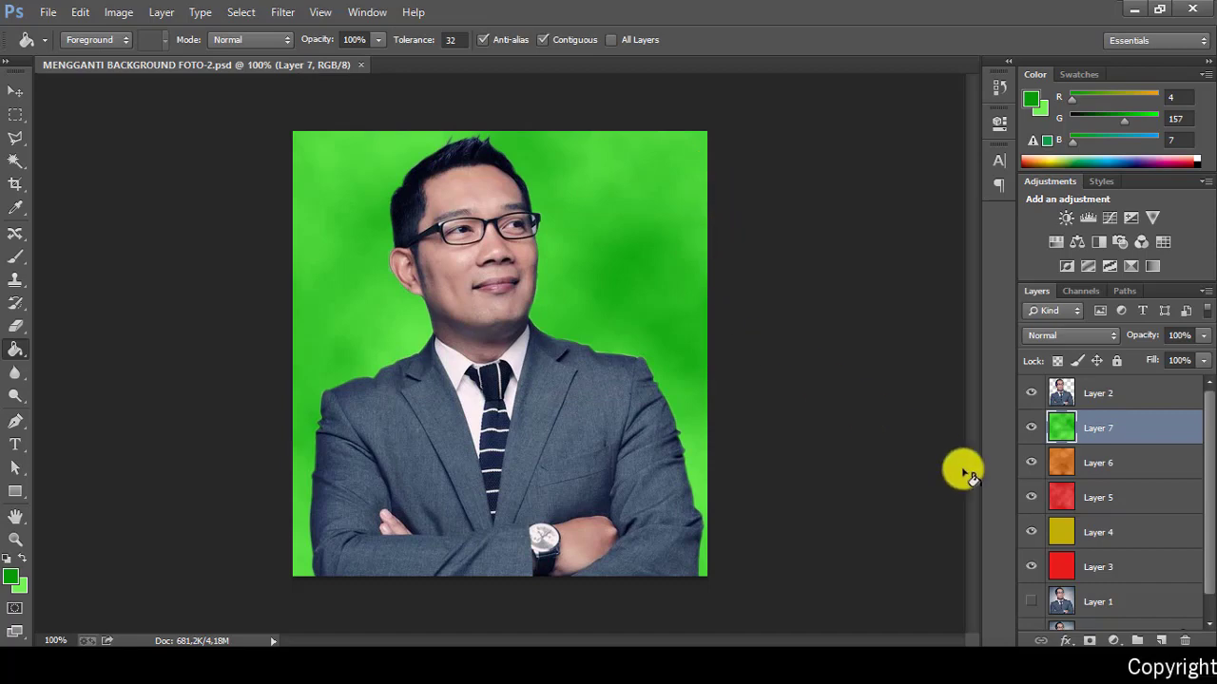
- Hide the green Clouds layer, Layer 7, and save the orange Clouds version as a JPEG copy named RK-2
{"action": "left_click", "coordinate": [1031, 428]}
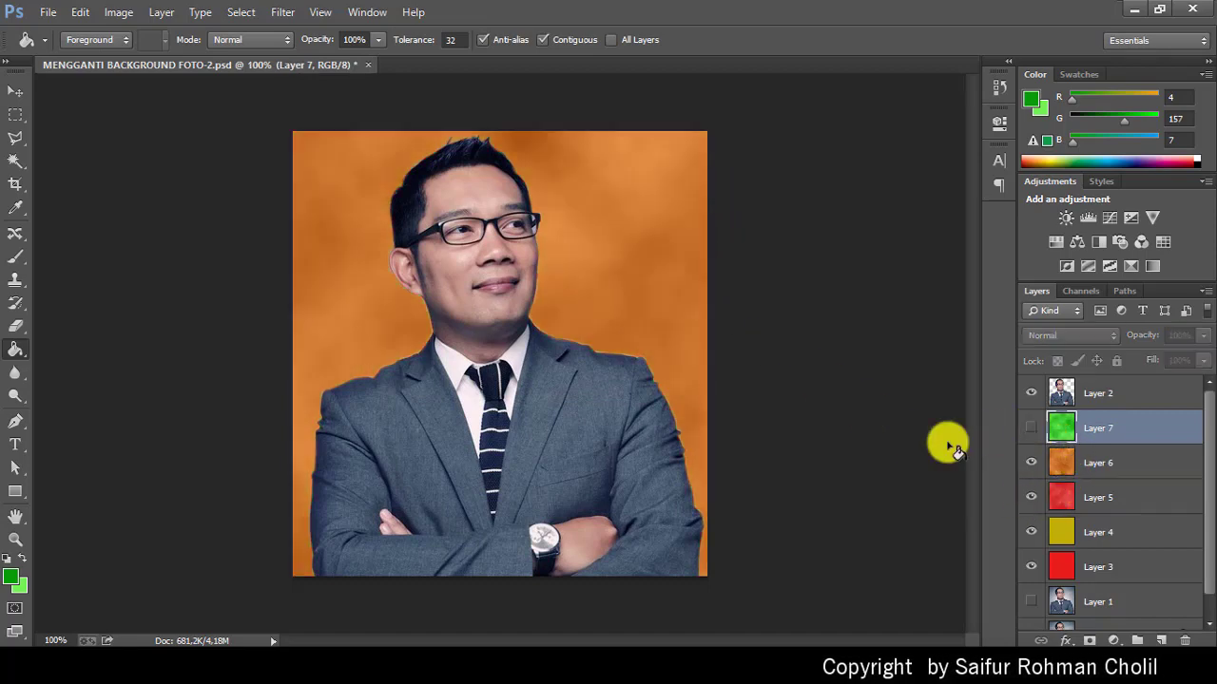
{"action": "left_click", "coordinate": [48, 12]}
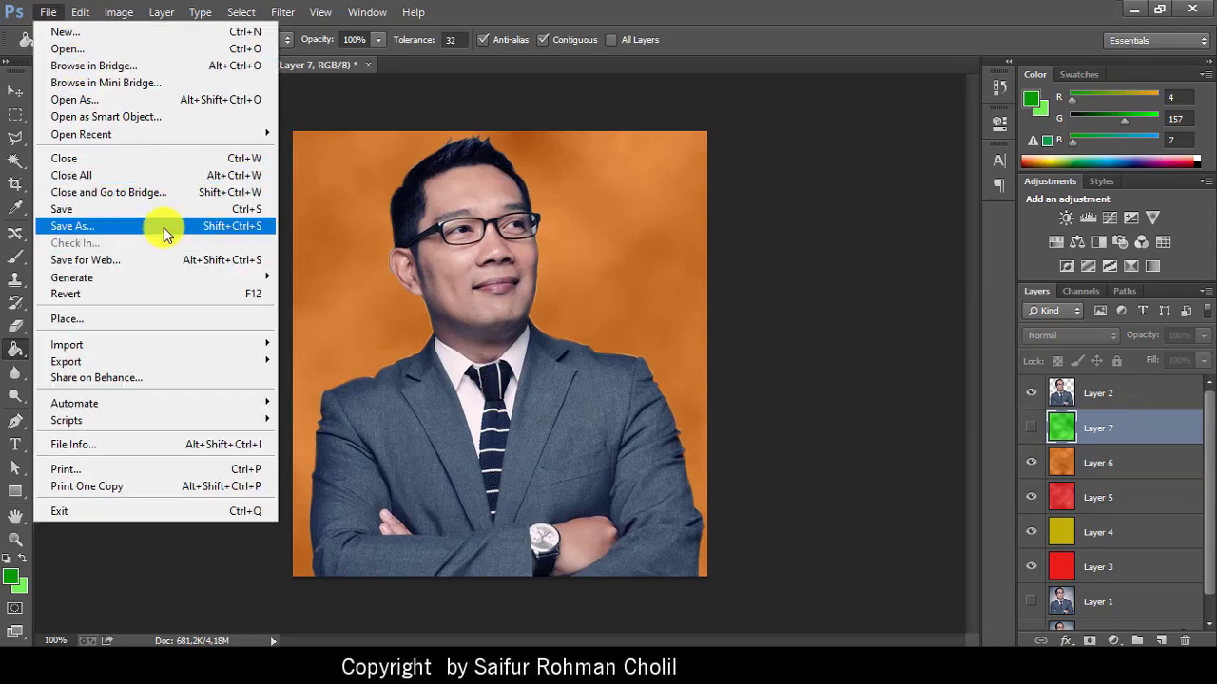
{"action": "left_click", "coordinate": [205, 228]}
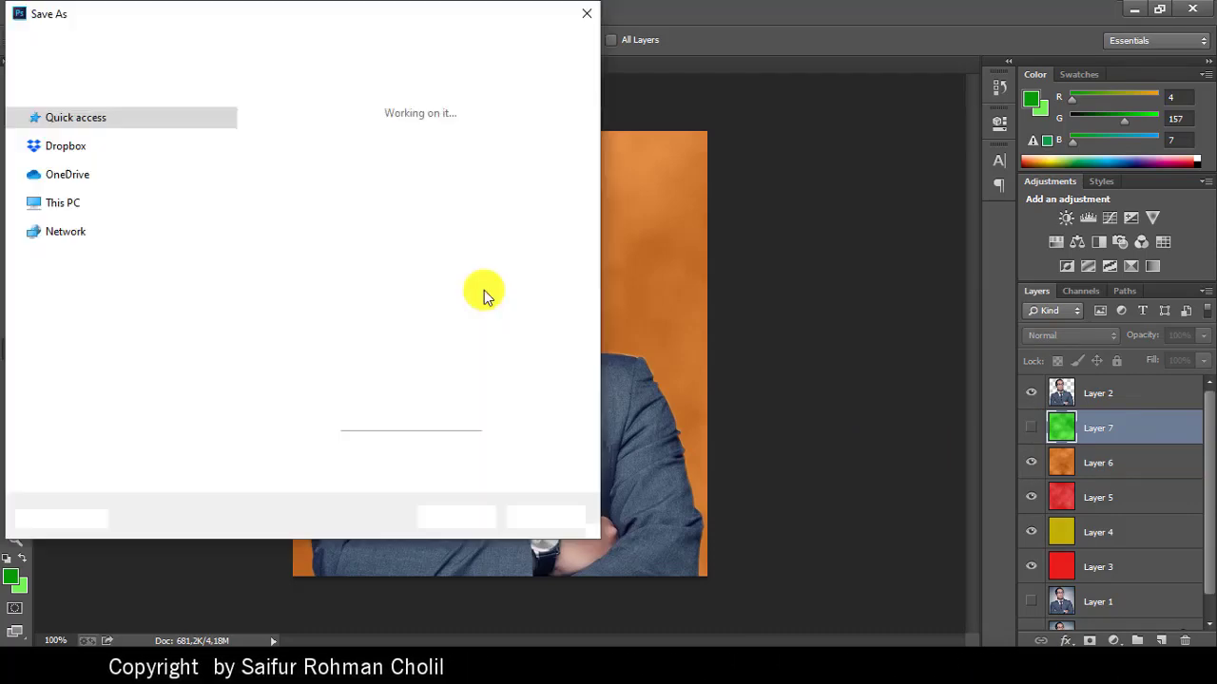
{"action": "left_click", "coordinate": [337, 358]}
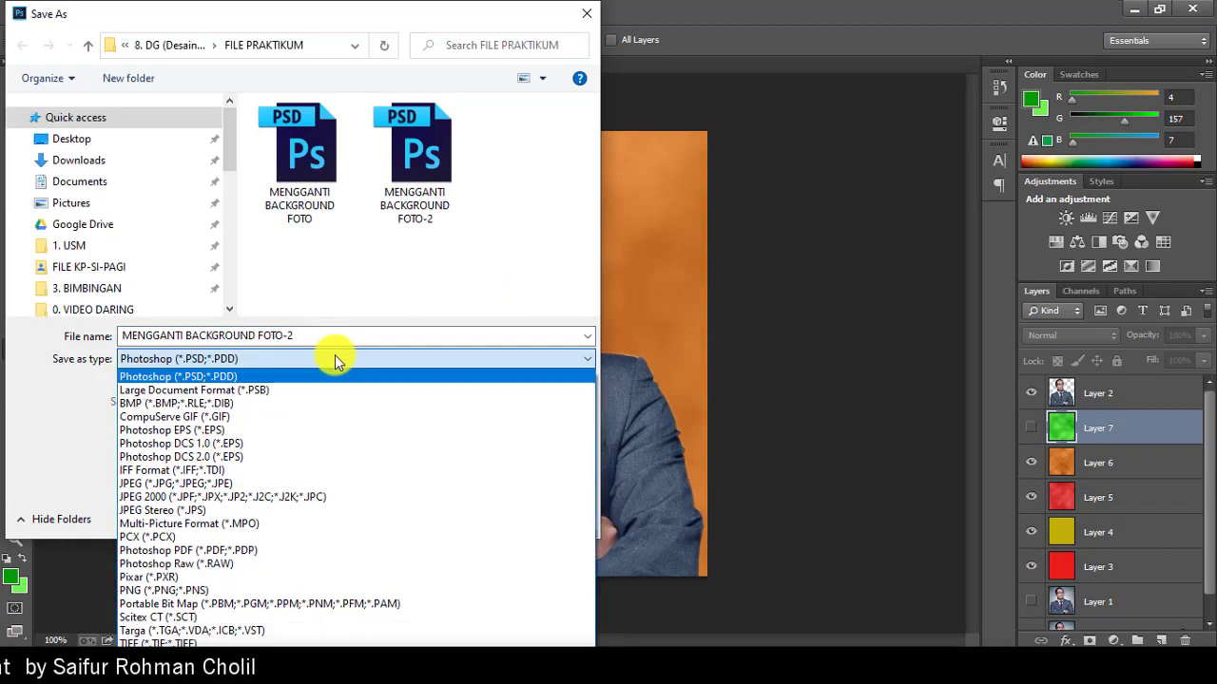
{"action": "left_click", "coordinate": [309, 483]}
{"action": "left_click", "coordinate": [298, 242]}
{"action": "left_click", "coordinate": [257, 334]}
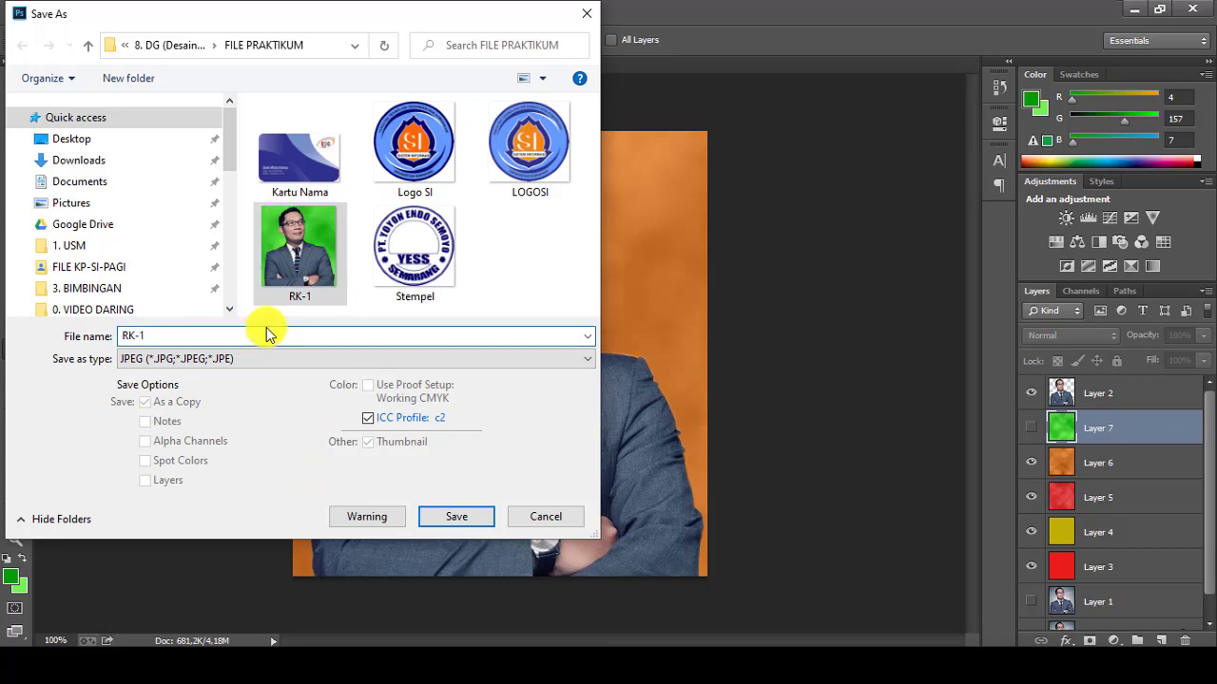
{"action": "key", "text": "BackSpace"}
{"action": "type", "text": "2"}
{"action": "left_click", "coordinate": [457, 519]}
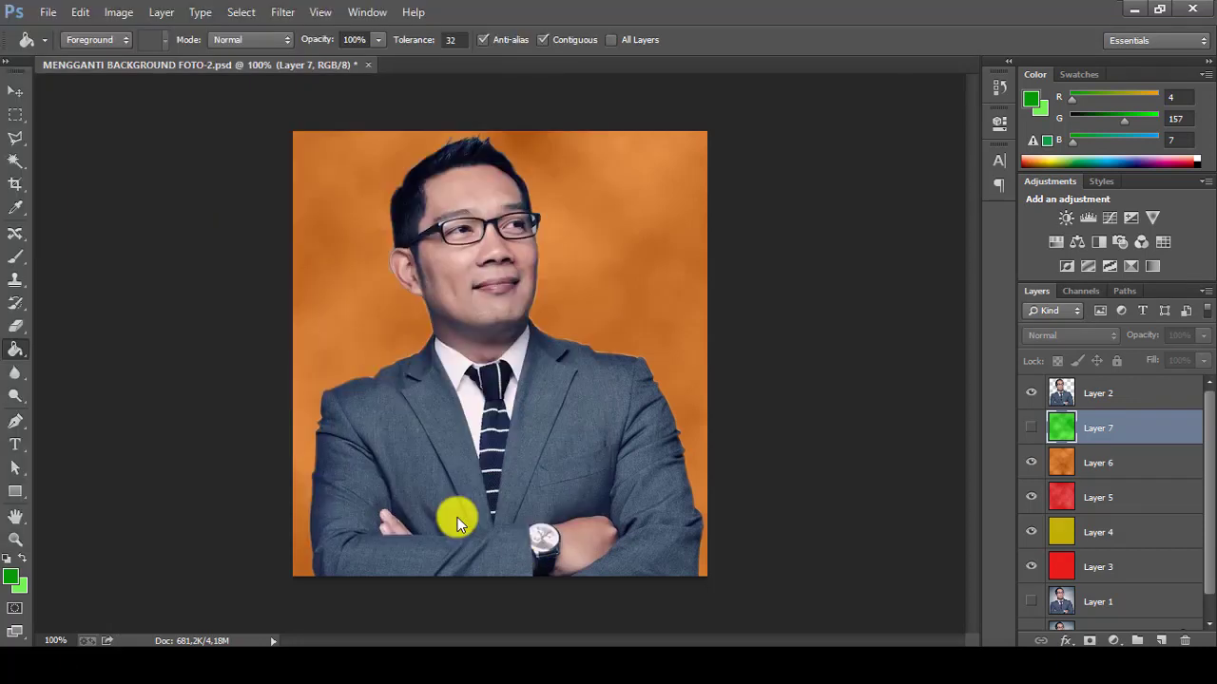
{"action": "left_click", "coordinate": [707, 166]}
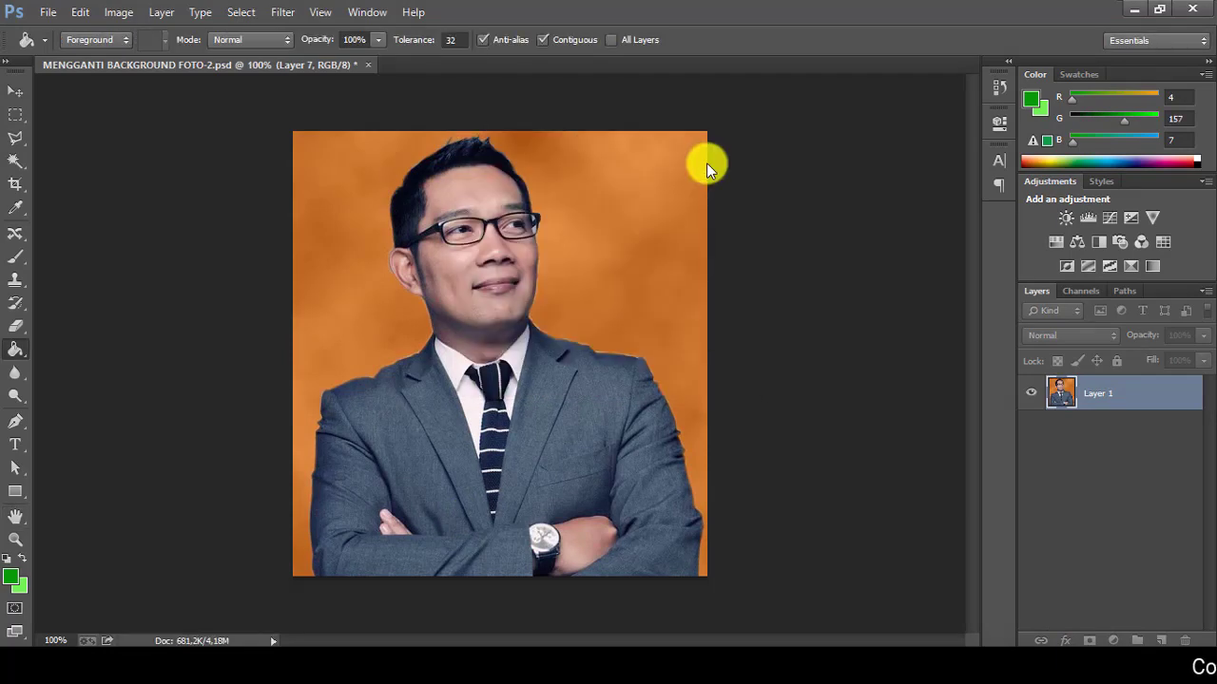
- Hide the orange Clouds layer, Layer 6, and save the red Clouds version as a JPEG copy named RK-3
{"action": "left_click", "coordinate": [1033, 463]}
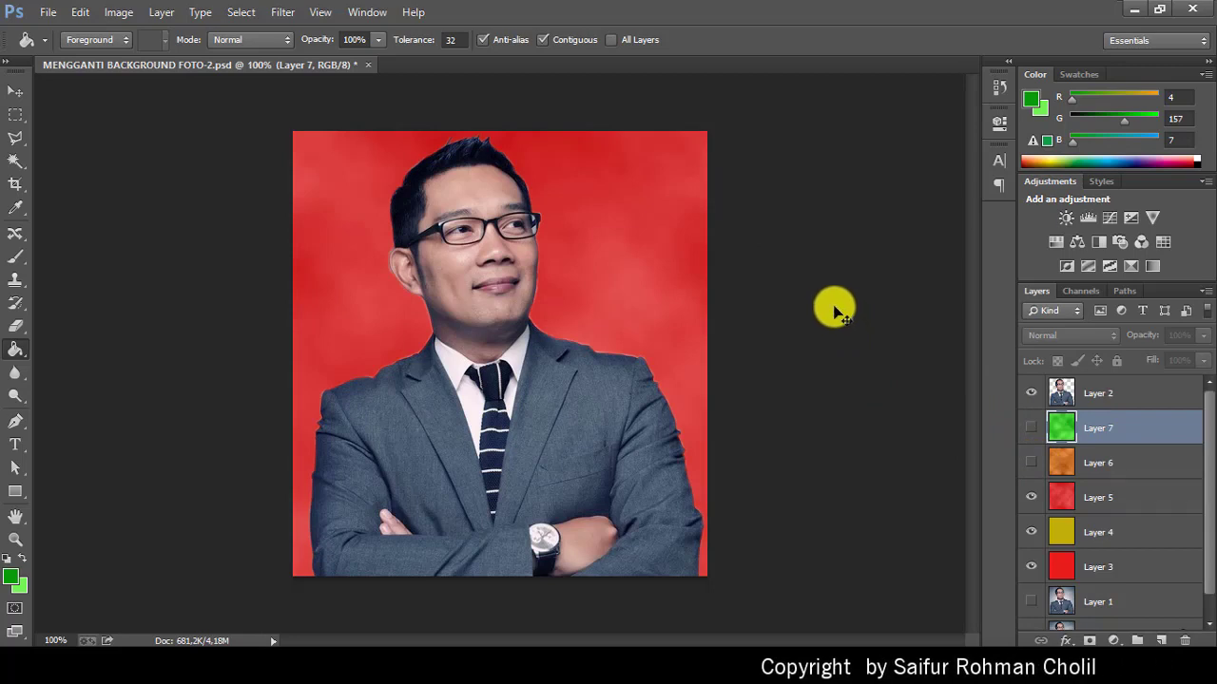
{"action": "key", "text": "ctrl+shift+s"}
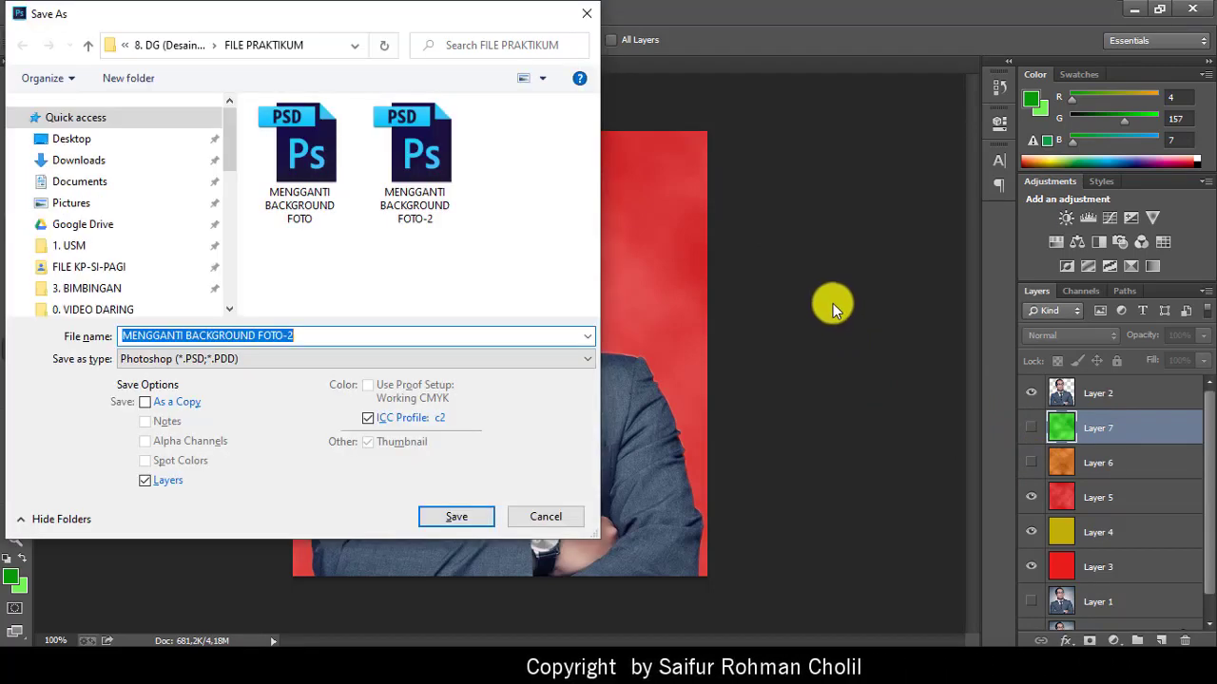
{"action": "left_click", "coordinate": [406, 359]}
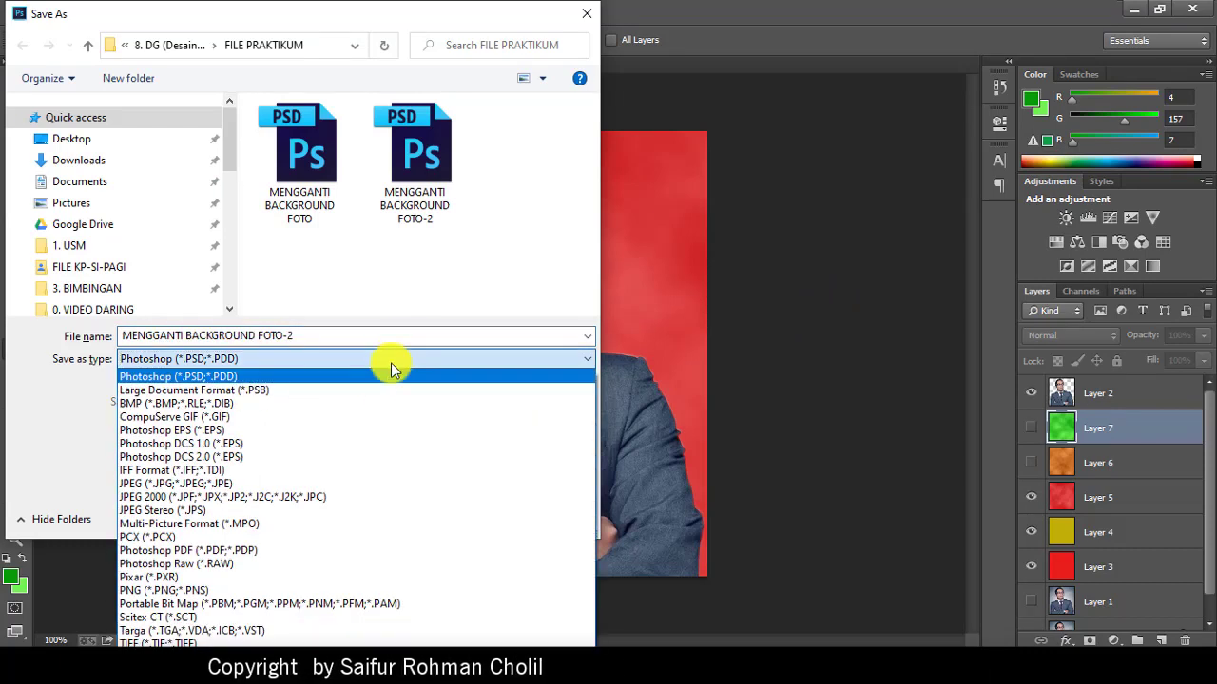
{"action": "left_click", "coordinate": [321, 482]}
{"action": "left_click", "coordinate": [415, 249]}
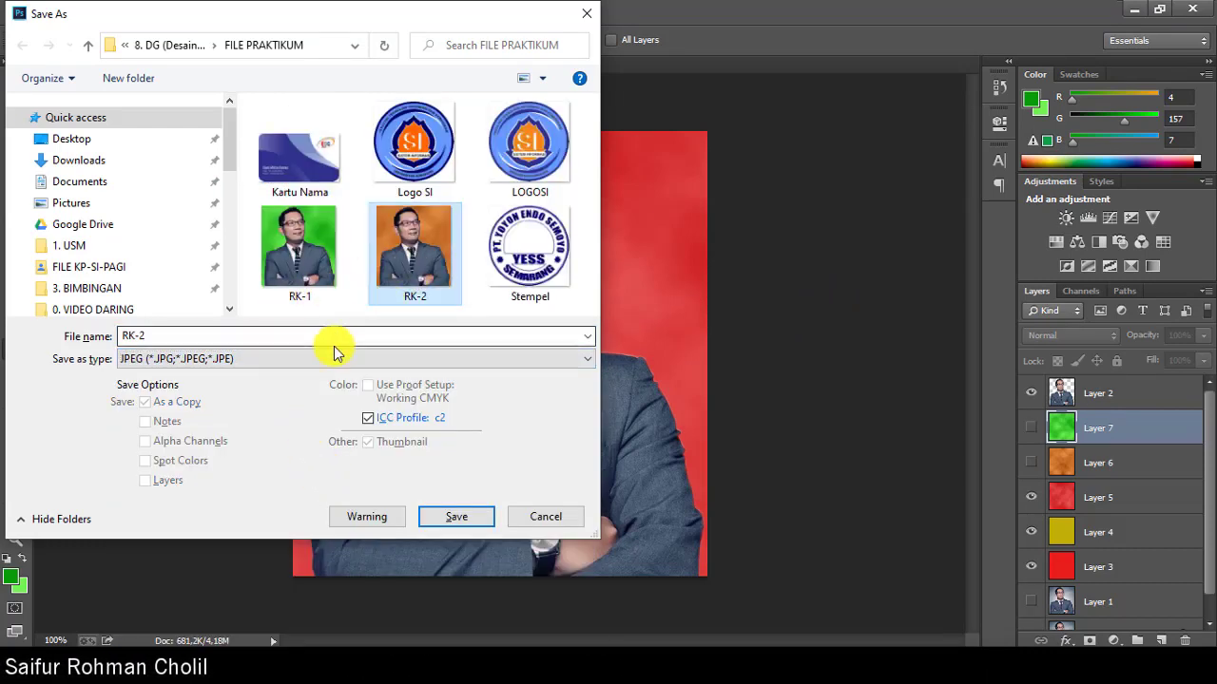
{"action": "left_click", "coordinate": [340, 336]}
{"action": "key", "text": "BackSpace"}
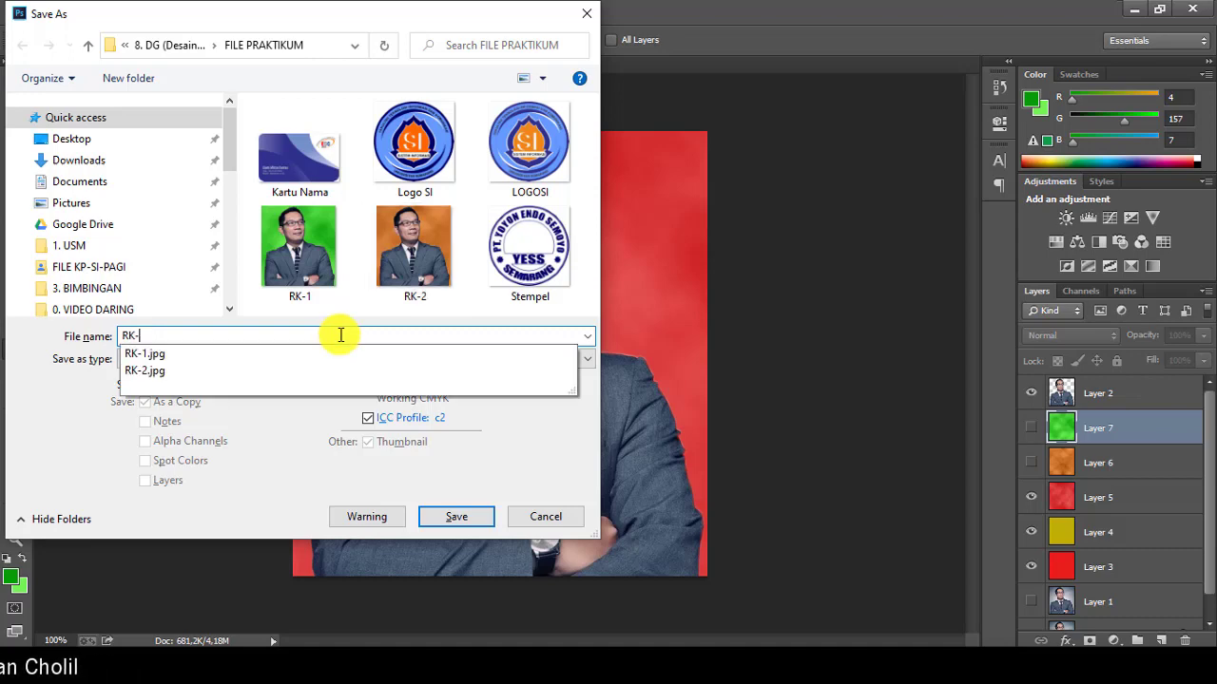
{"action": "type", "text": "3"}
{"action": "left_click", "coordinate": [459, 517]}
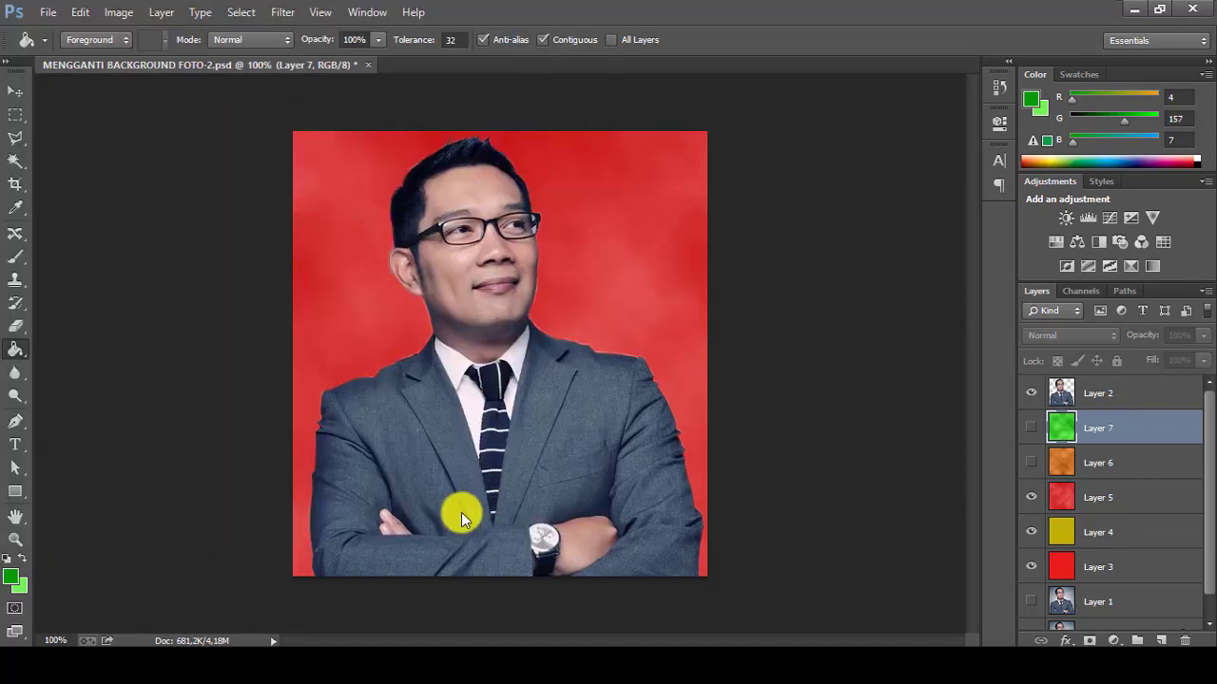
{"action": "left_click", "coordinate": [707, 164]}
- Hide the red Clouds layer, Layer 5, and save the solid yellow version as a JPEG copy named RK-4
{"action": "left_click", "coordinate": [1033, 499]}
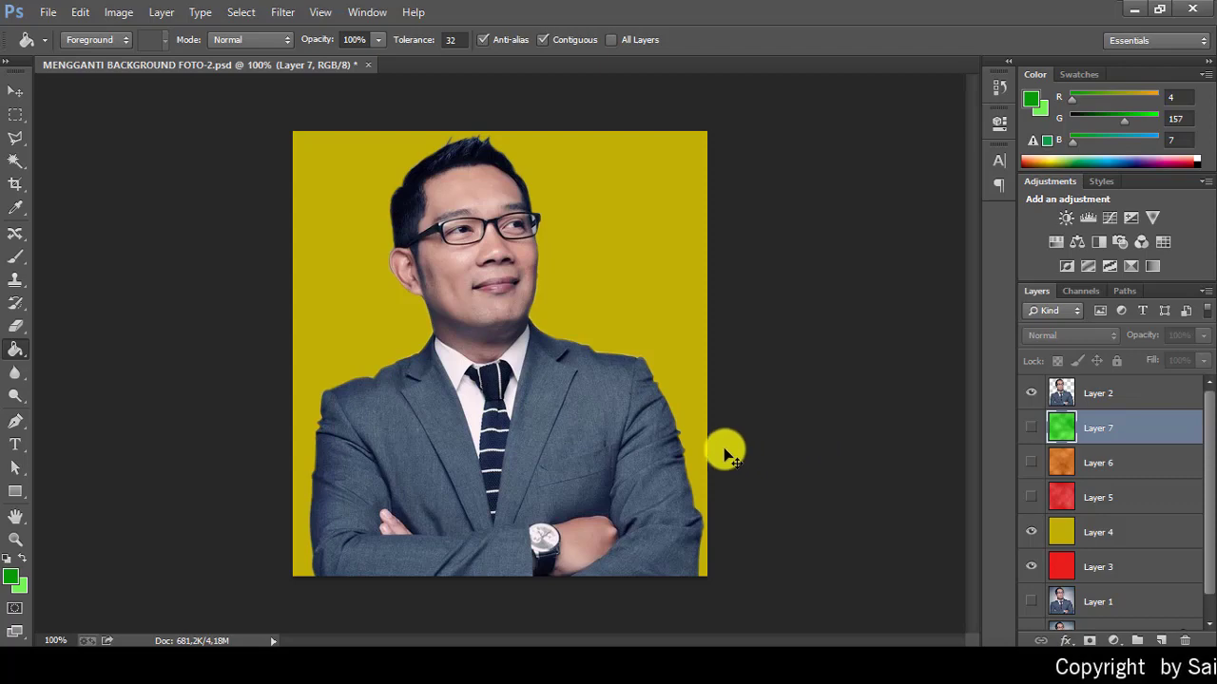
{"action": "key", "text": "ctrl+shift+s"}
{"action": "left_click", "coordinate": [335, 360]}
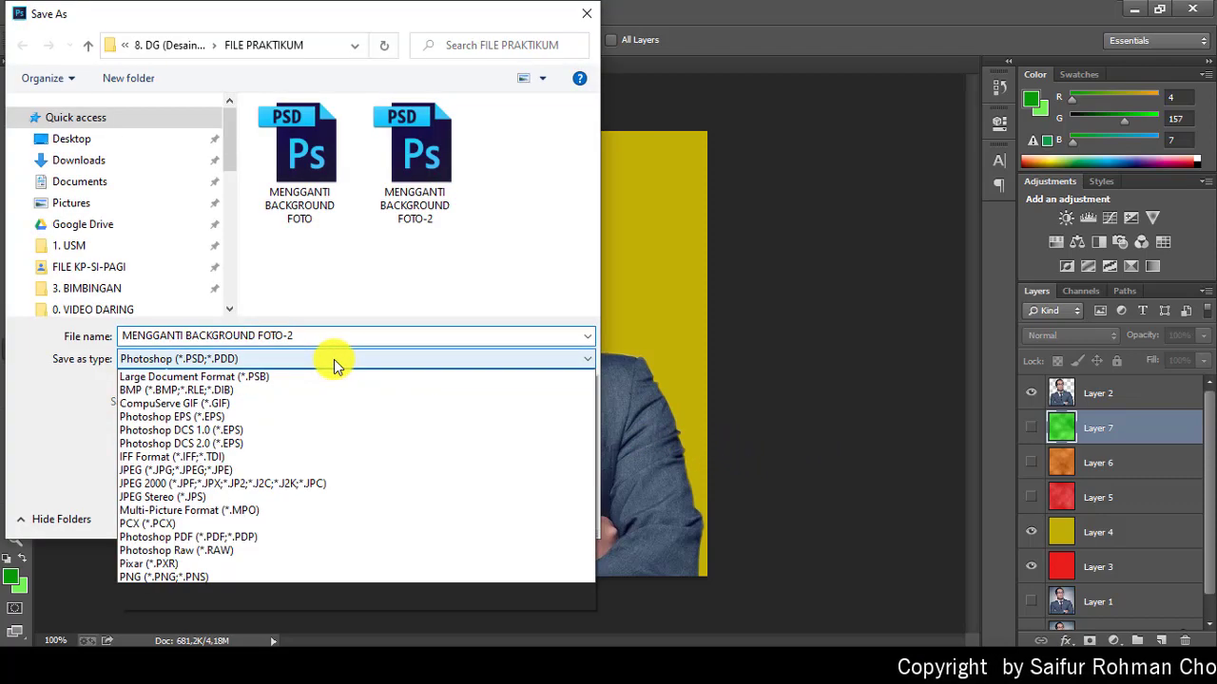
{"action": "left_click", "coordinate": [272, 483]}
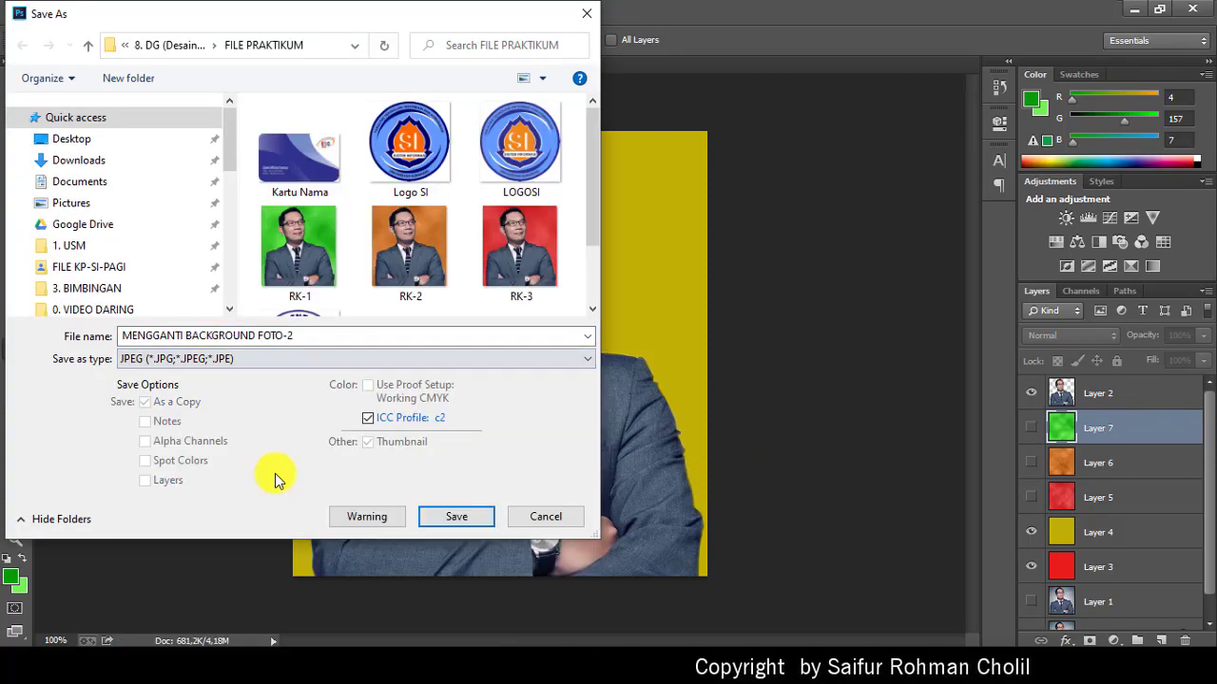
{"action": "left_click", "coordinate": [529, 244]}
{"action": "left_click", "coordinate": [328, 337]}
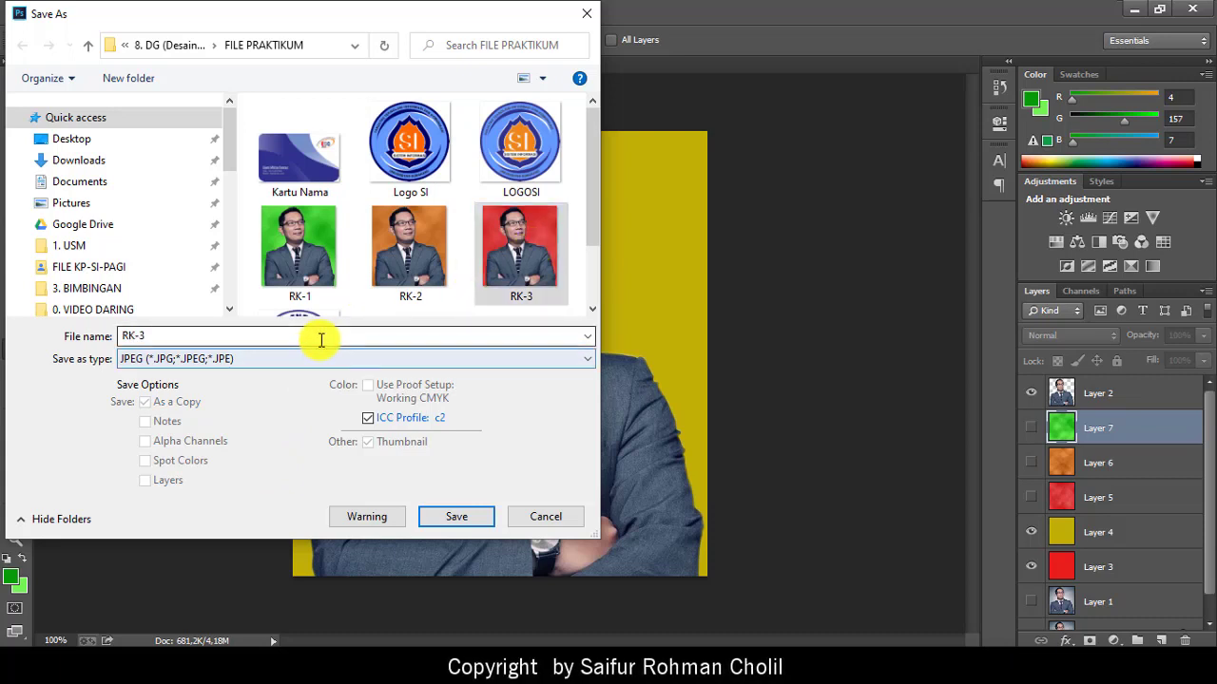
{"action": "key", "text": "BackSpace"}
{"action": "type", "text": "4"}
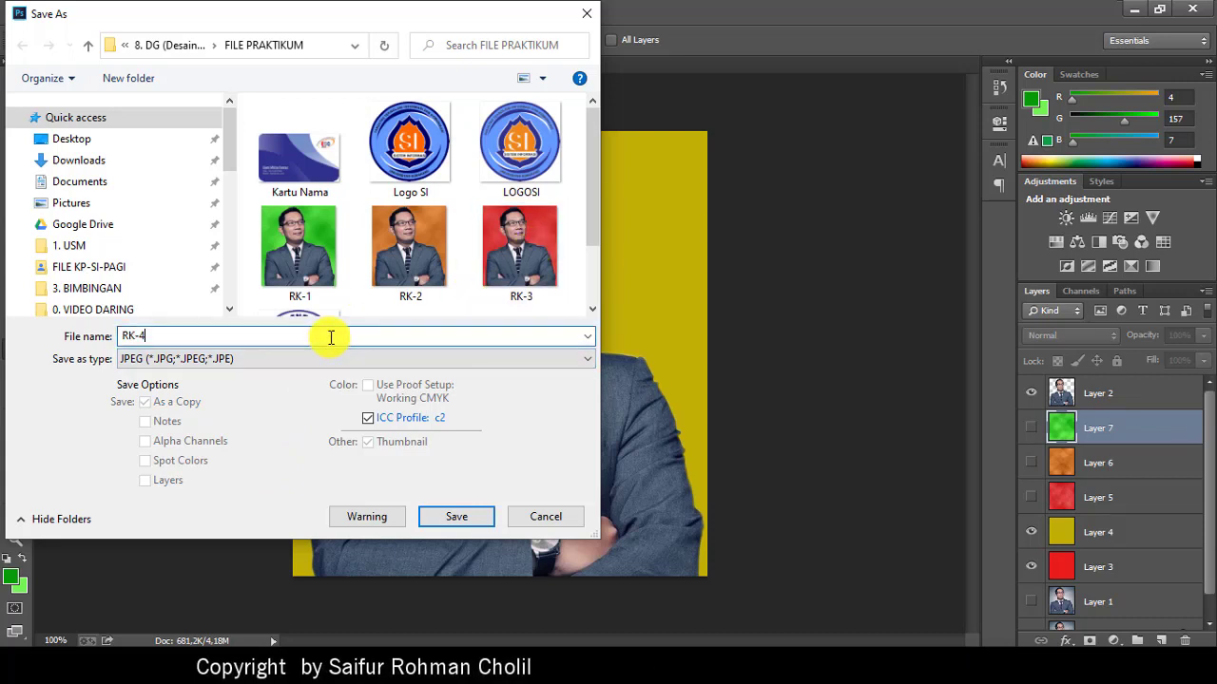
{"action": "key", "text": "Return"}
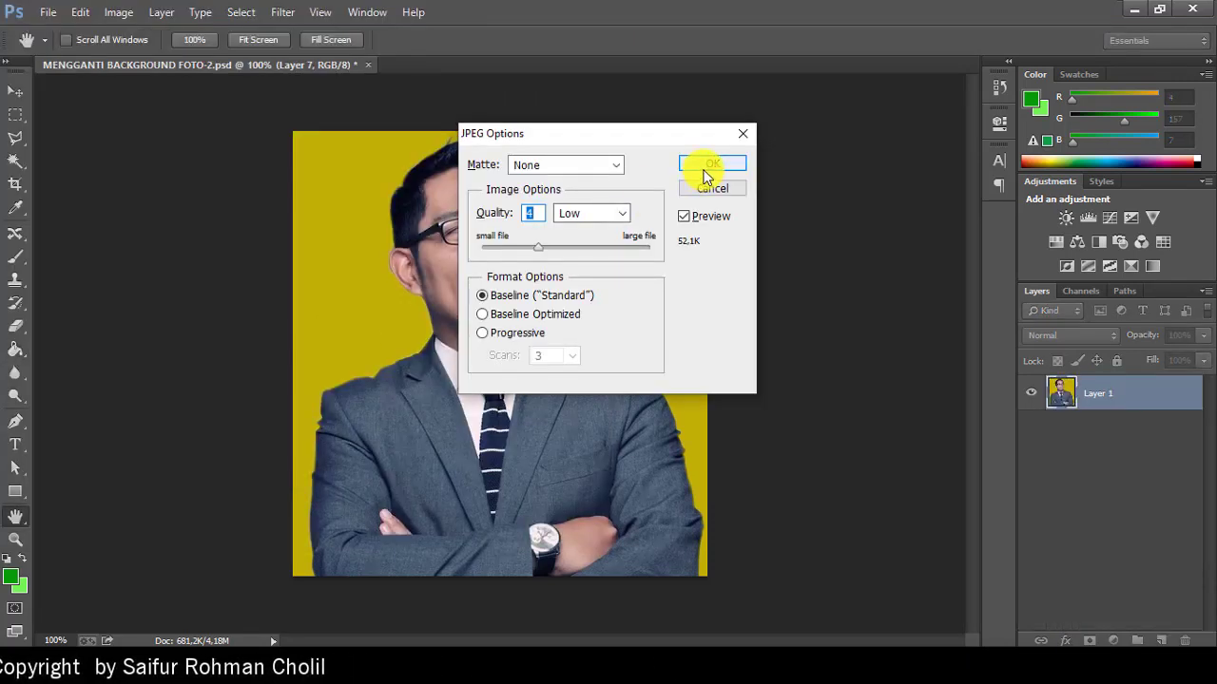
{"action": "left_click", "coordinate": [708, 164]}
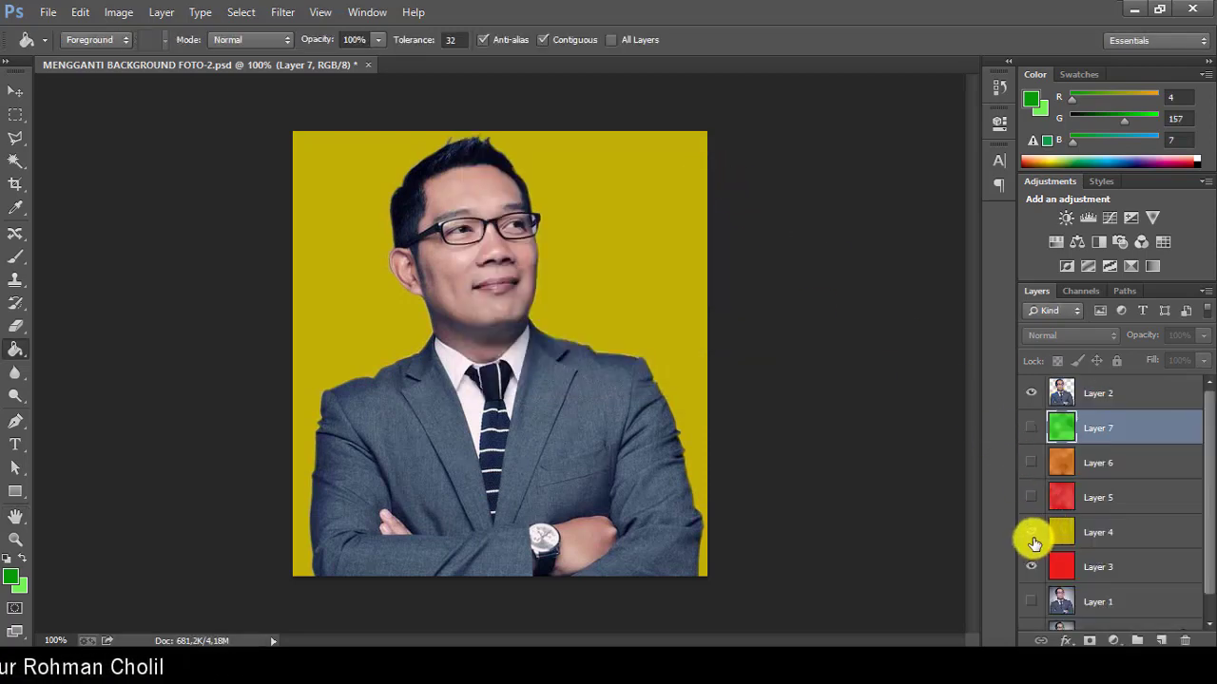
- Hide the solid yellow layer, Layer 4, and save the solid red version as a JPEG copy named RK-5
{"action": "left_click", "coordinate": [1031, 534]}
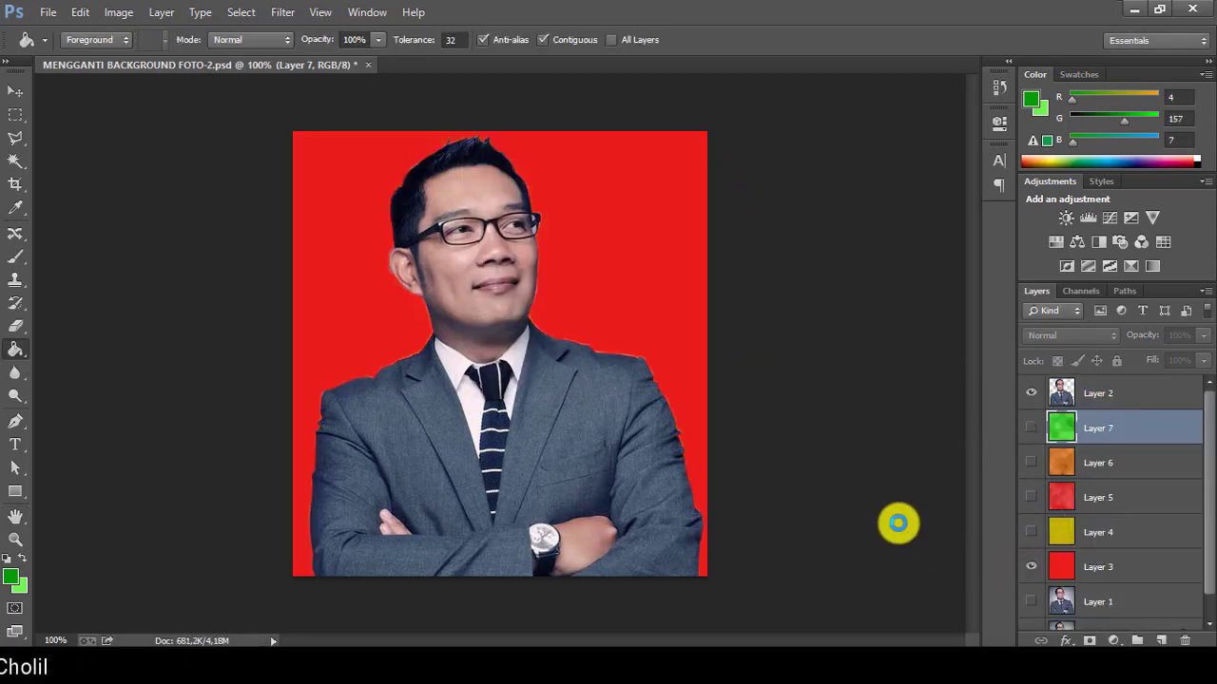
{"action": "key", "text": "ctrl+shift+s"}
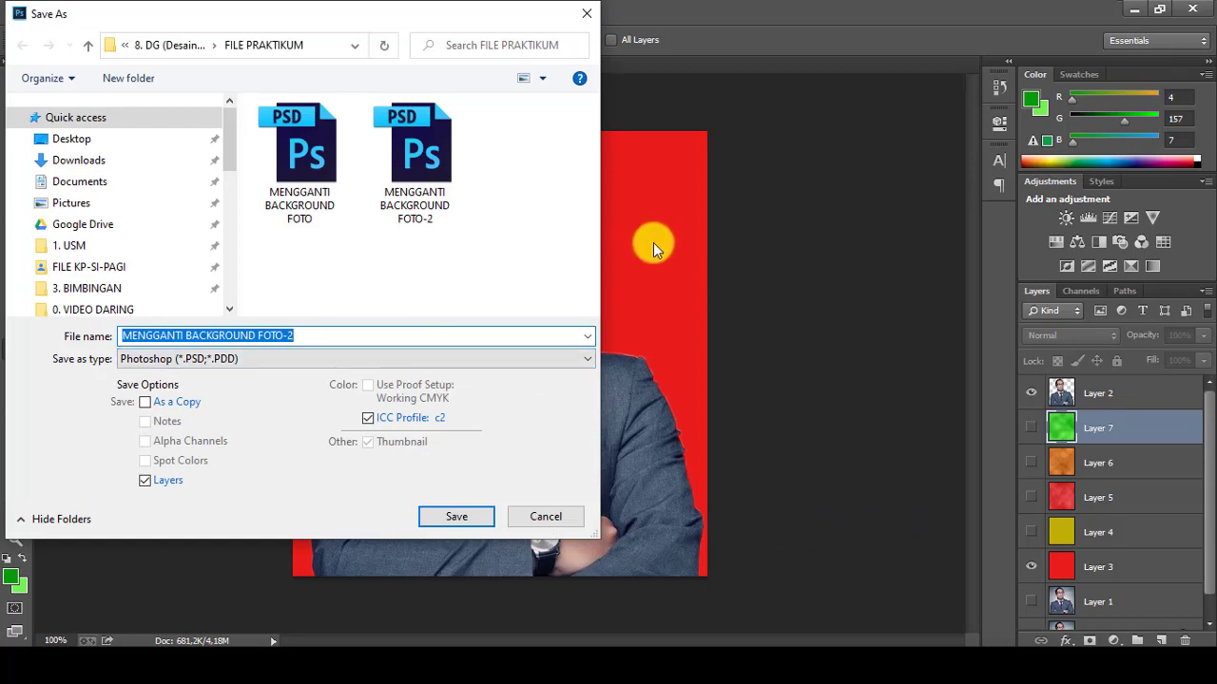
{"action": "left_click", "coordinate": [376, 361]}
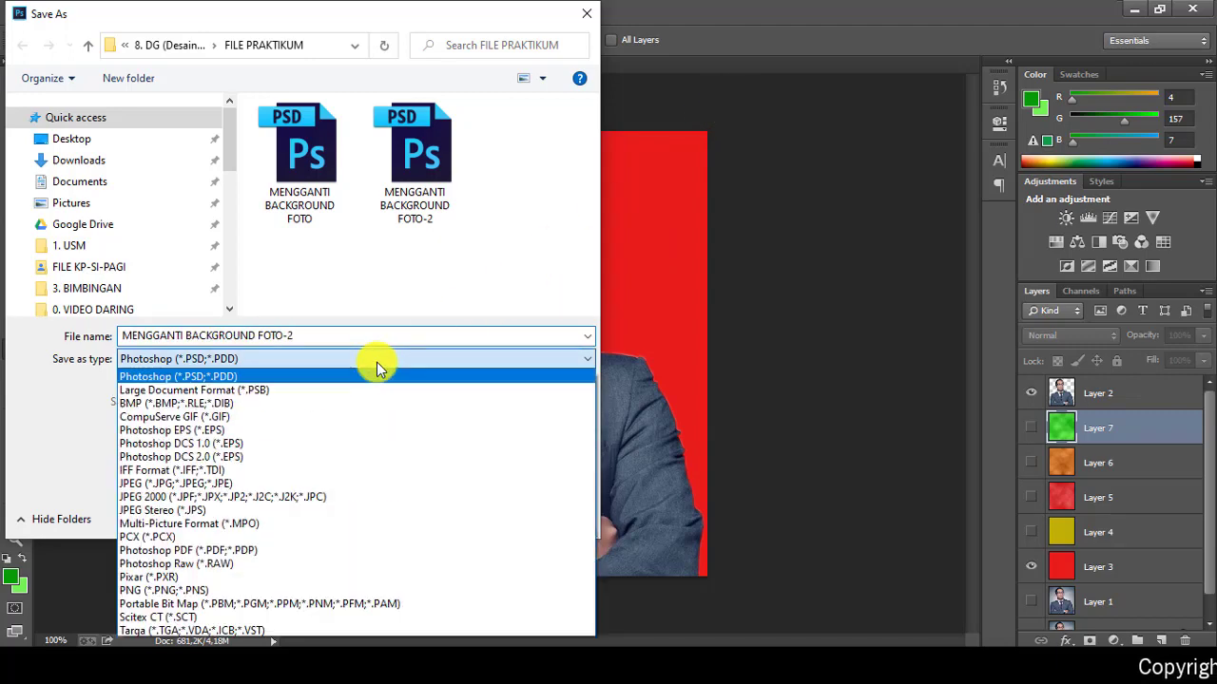
{"action": "left_click", "coordinate": [328, 485]}
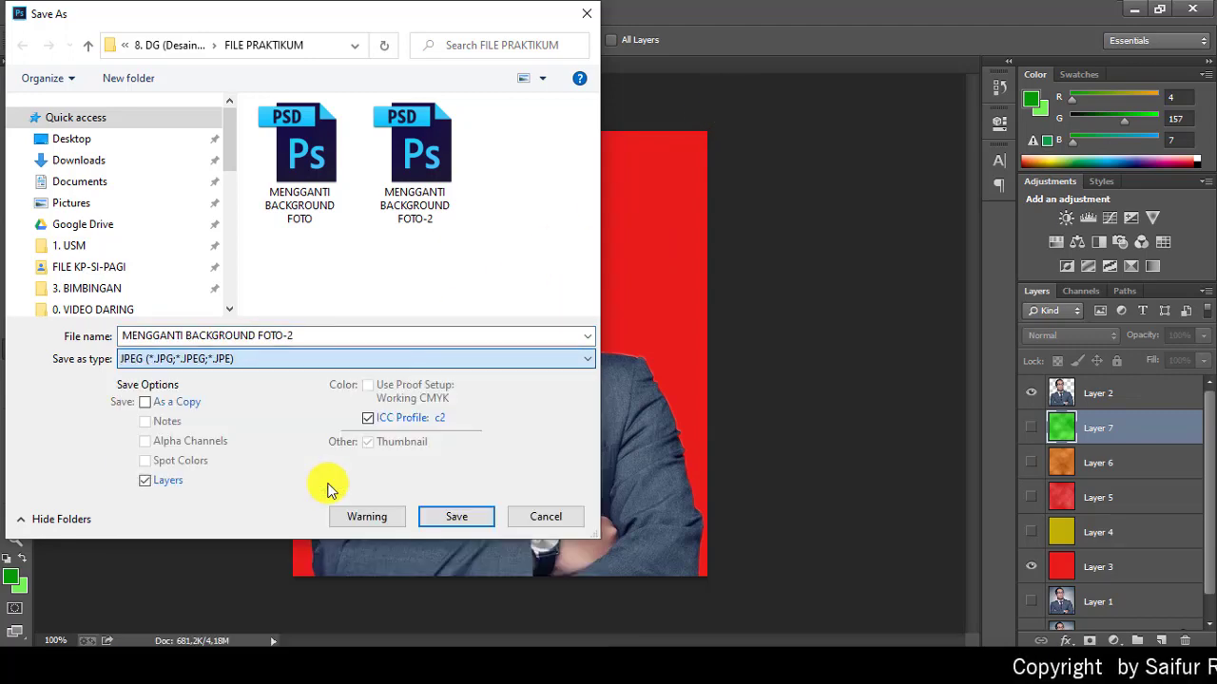
{"action": "scroll", "coordinate": [490, 275], "scroll_direction": "down", "scroll_amount": 1}
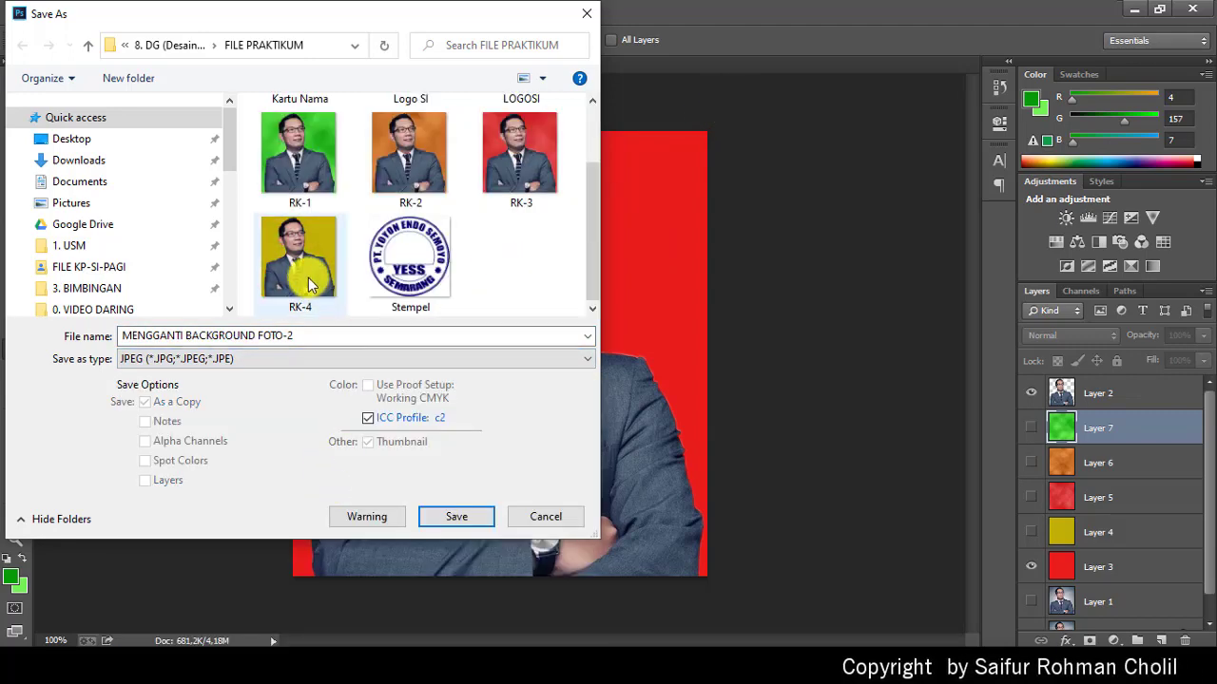
{"action": "left_click", "coordinate": [308, 284]}
{"action": "left_click", "coordinate": [283, 334]}
{"action": "key", "text": "BackSpace"}
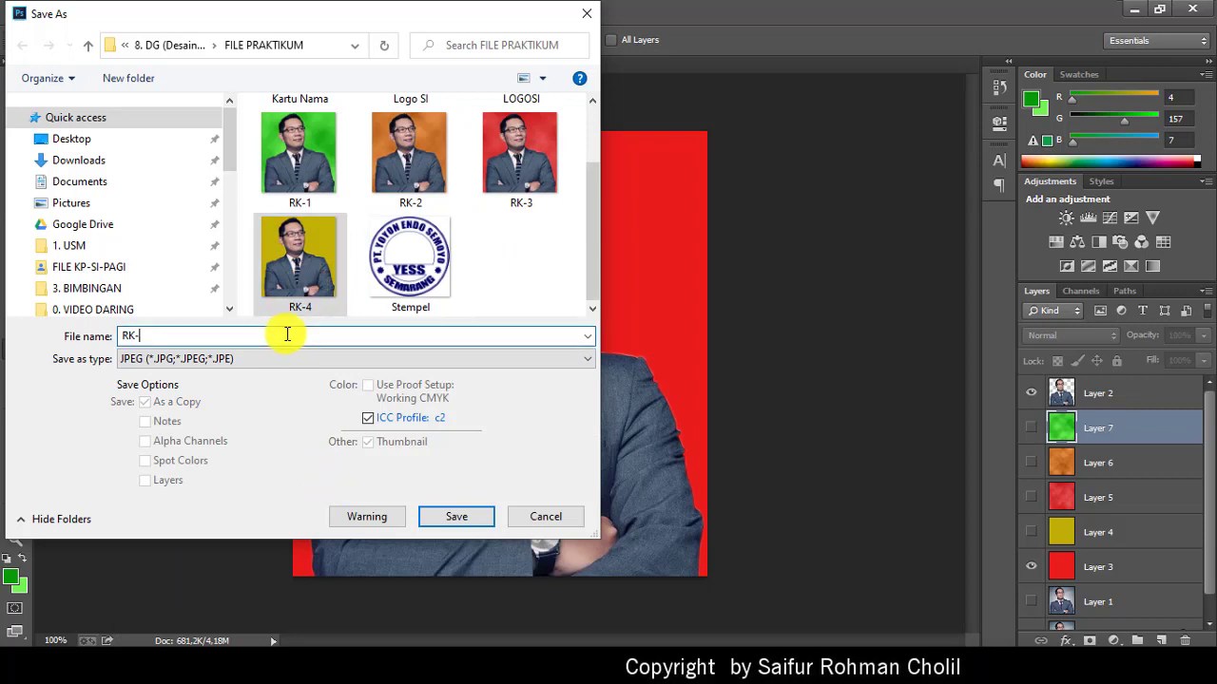
{"action": "type", "text": "5"}
{"action": "left_click", "coordinate": [462, 523]}
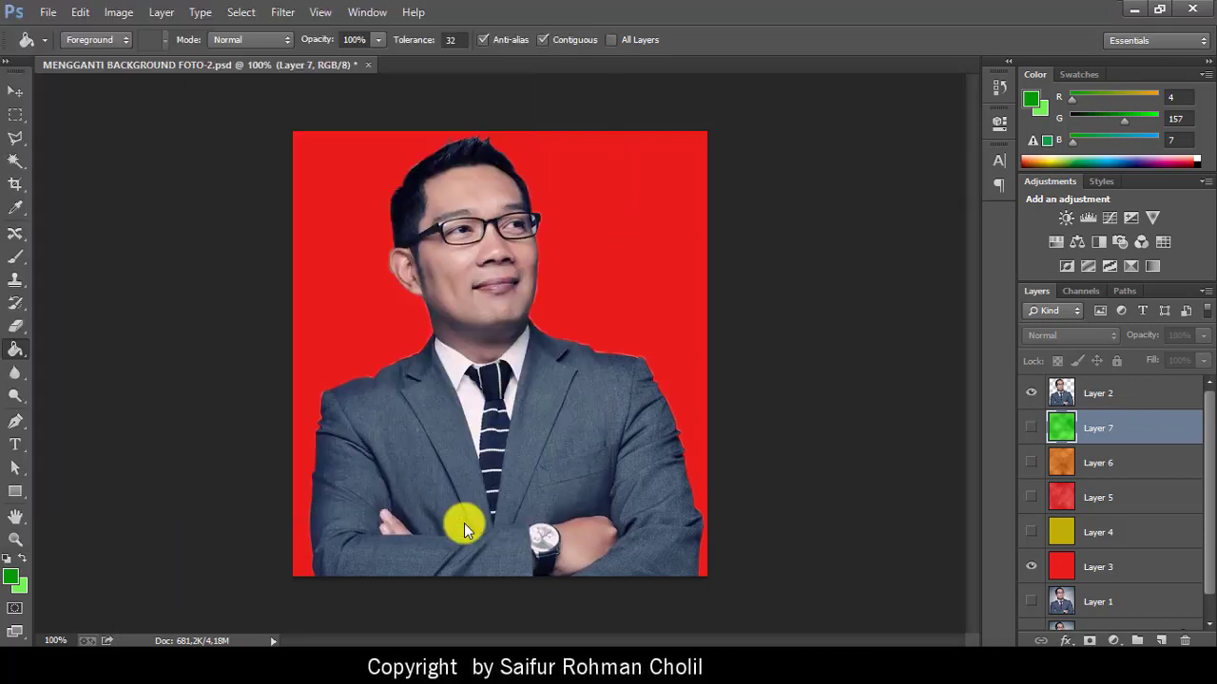
{"action": "left_click", "coordinate": [715, 161]}
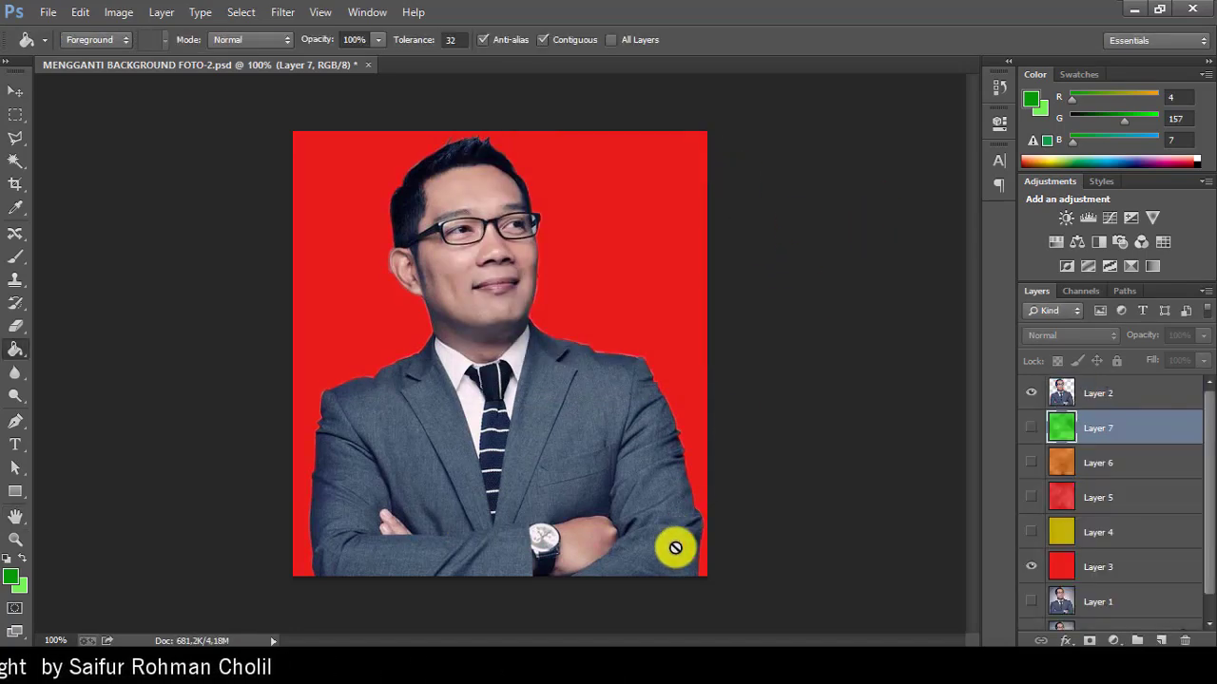
- Switch to File Explorer and open the FILE PRAKTIKUM folder inside 8. DG (Desain Grafis)
{"action": "left_click", "coordinate": [1134, 8]}
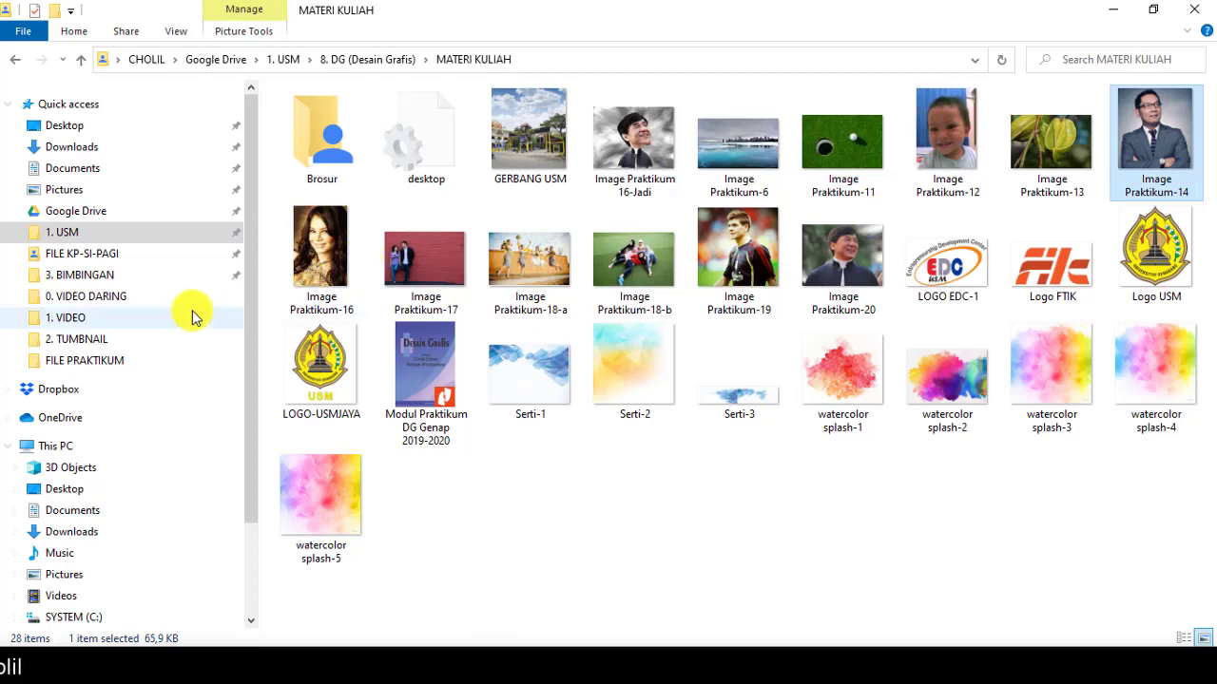
{"action": "left_click", "coordinate": [350, 67]}
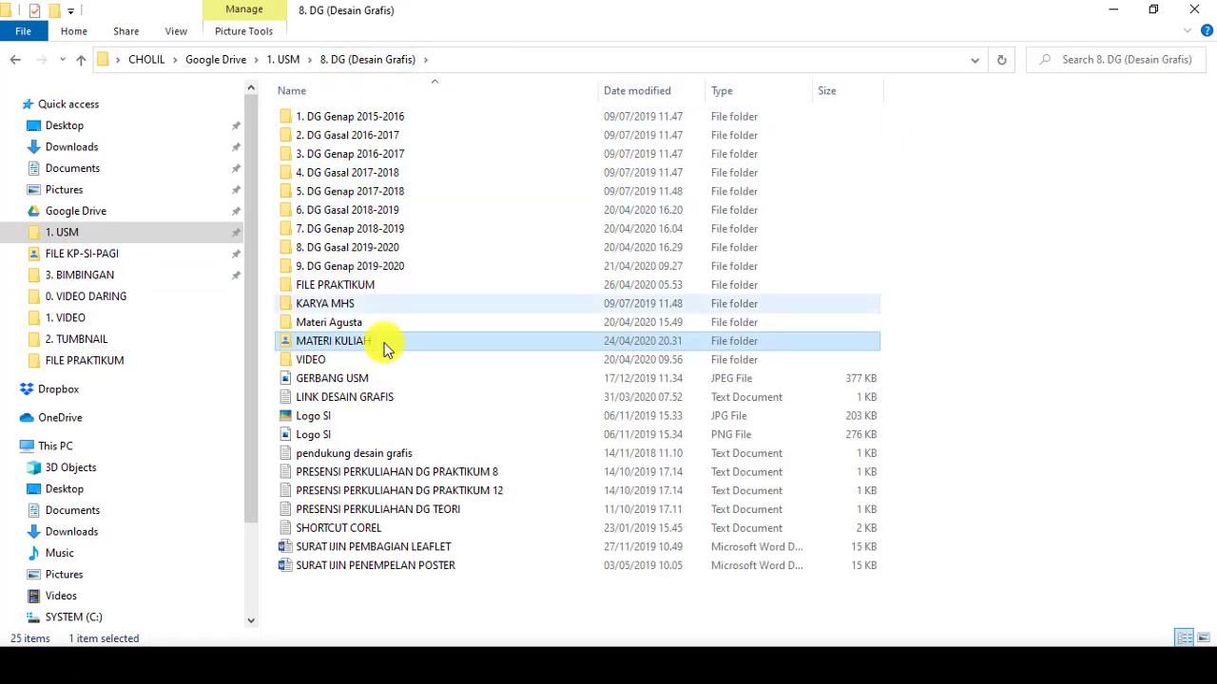
{"action": "double_click", "coordinate": [331, 283]}
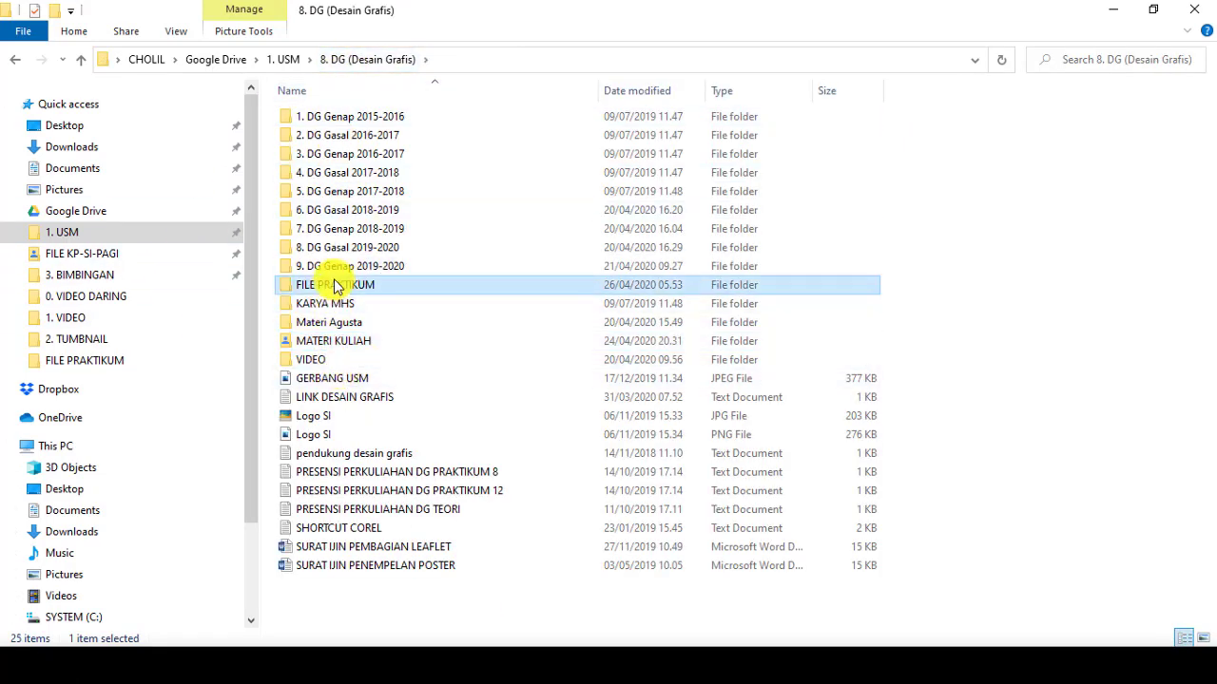
{"action": "scroll", "coordinate": [752, 388], "scroll_direction": "down", "scroll_amount": 1}
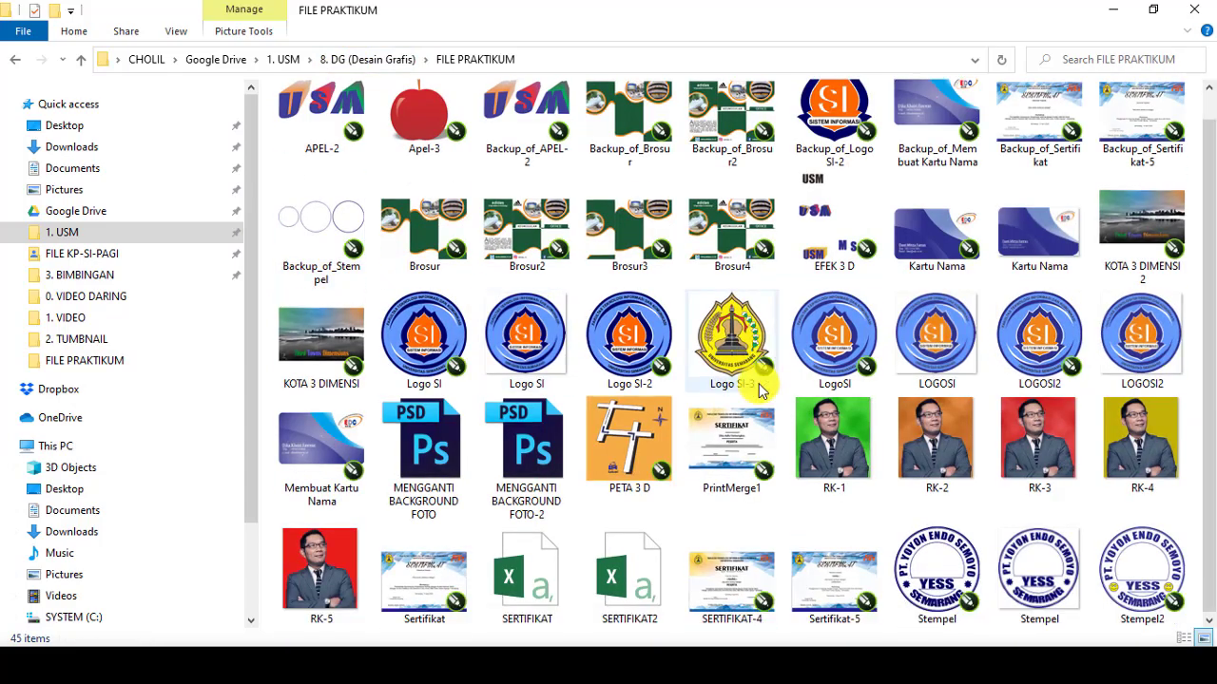
- View the exported images RK-1 through RK-5 one after another in the photo viewer, and return to Photoshop
{"action": "left_click", "coordinate": [841, 455]}
{"action": "double_click", "coordinate": [842, 453]}
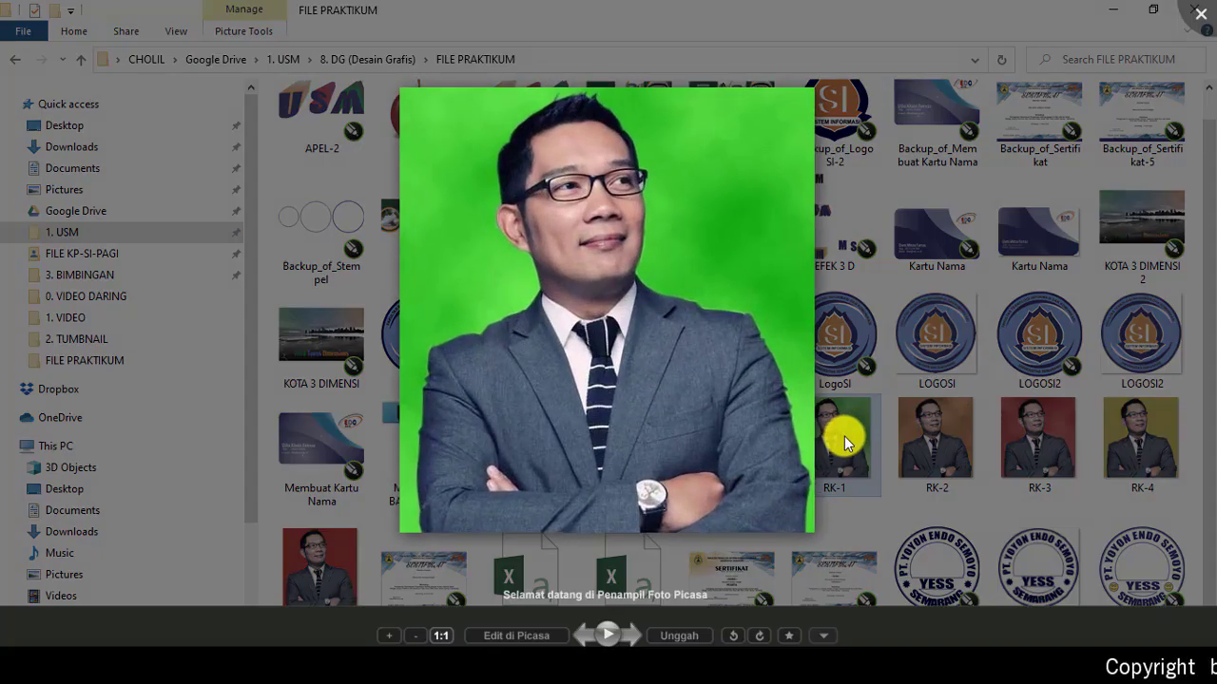
{"action": "key", "text": "Right"}
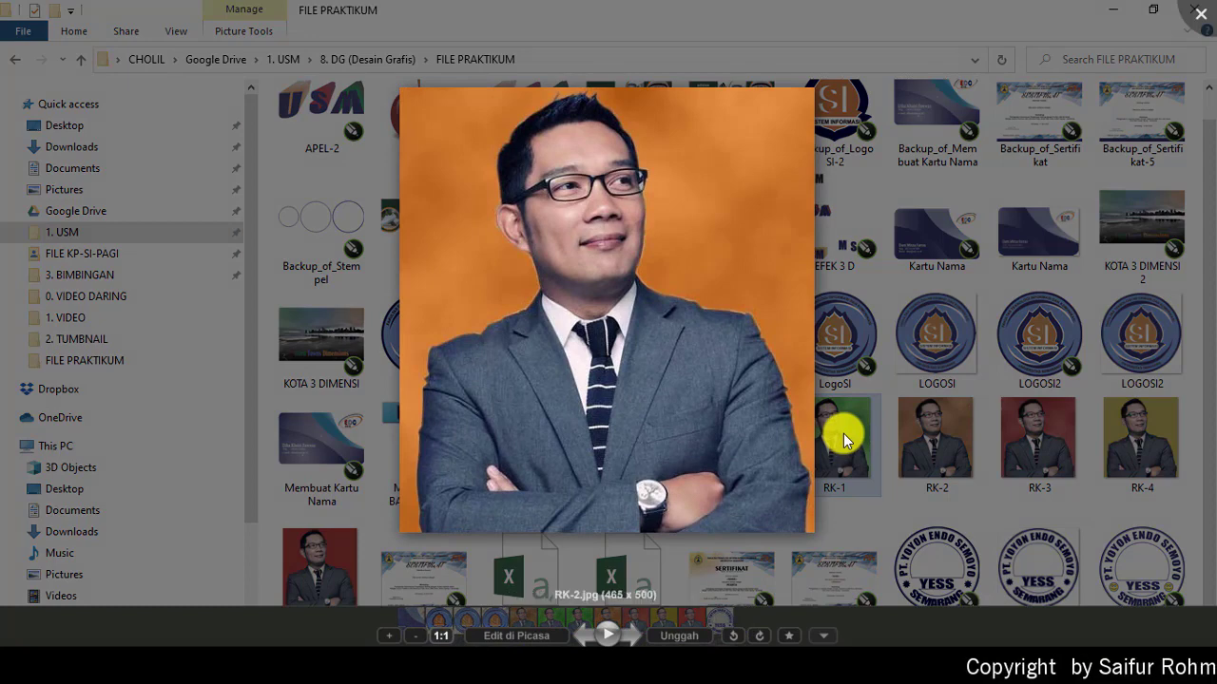
{"action": "key", "text": "Right"}
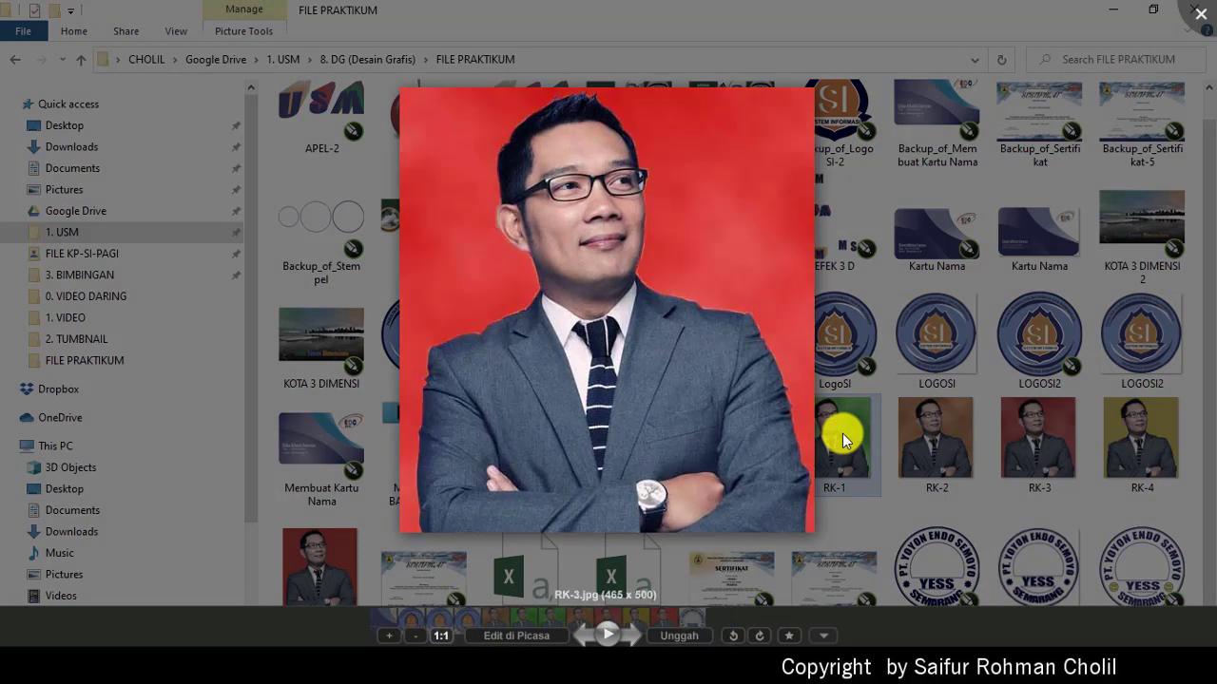
{"action": "key", "text": "Right"}
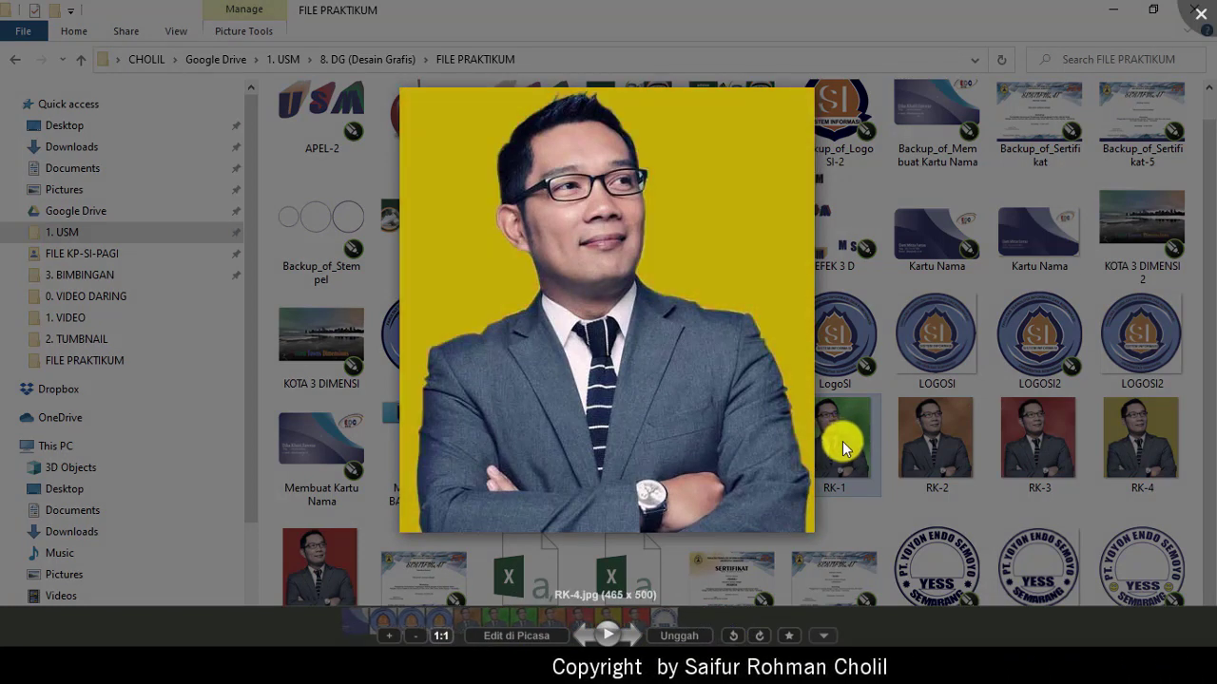
{"action": "key", "text": "Right"}
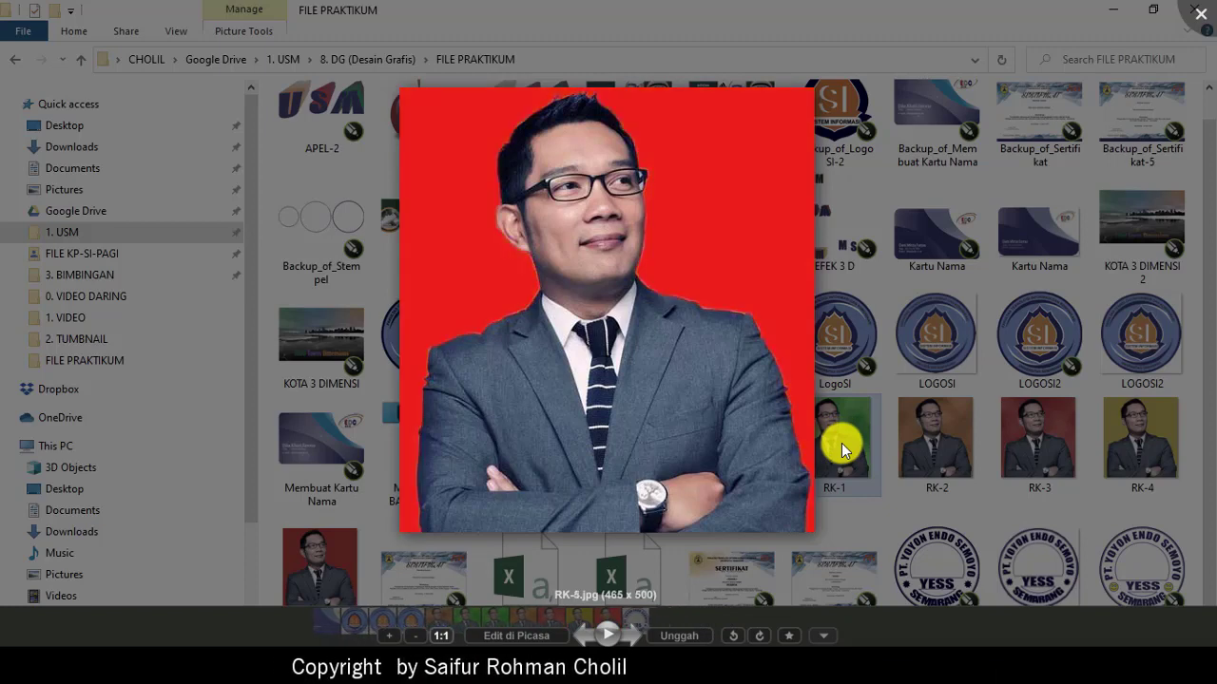
{"action": "left_click", "coordinate": [1199, 15]}
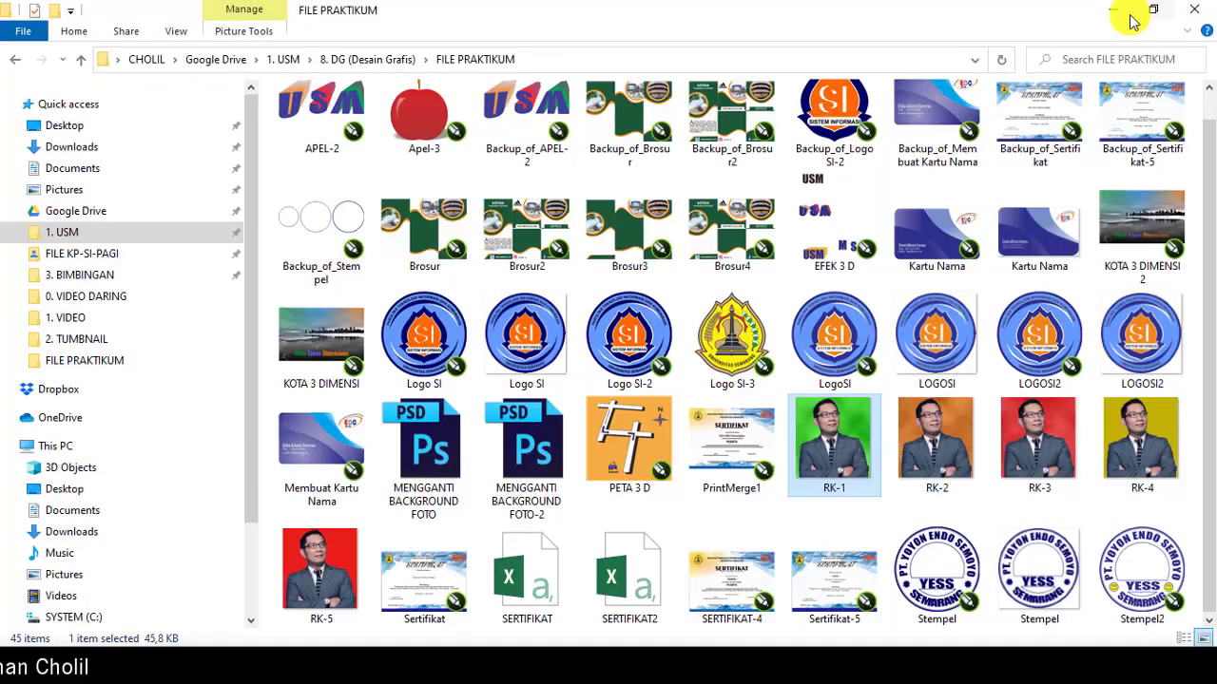
{"action": "left_click", "coordinate": [1114, 11]}
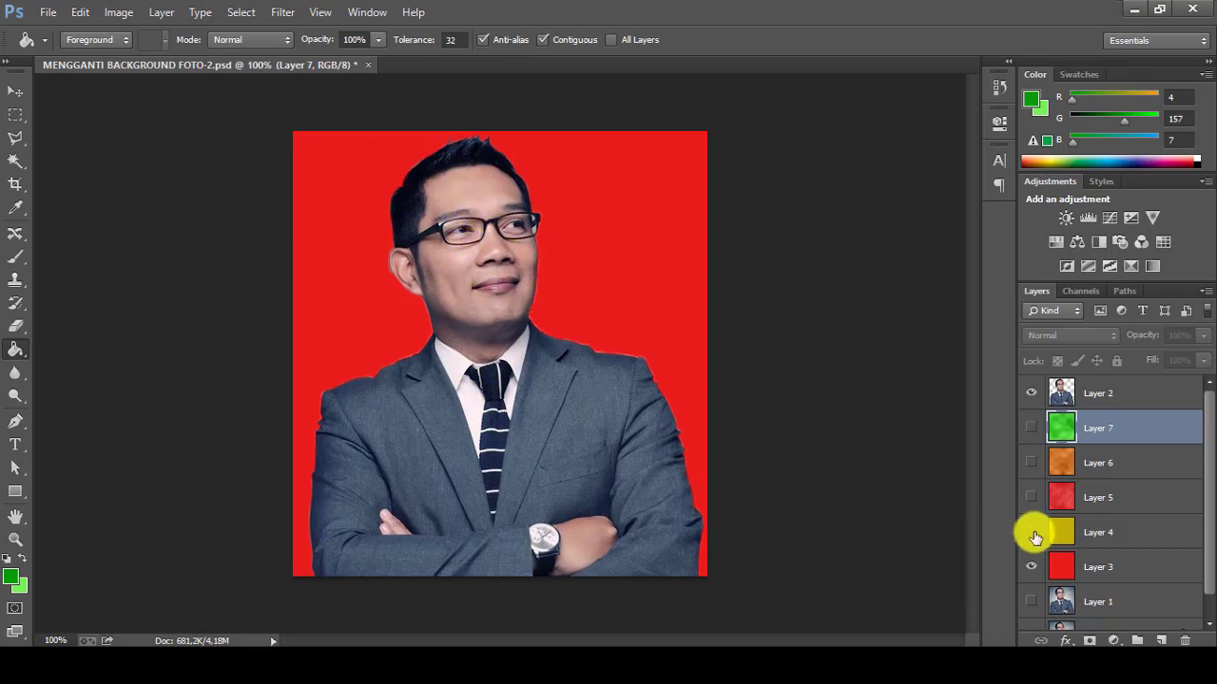
- Make the hidden background layers, Layer 7, Layer 6, Layer 5 and Layer 4, visible again
{"action": "left_click", "coordinate": [1032, 427]}
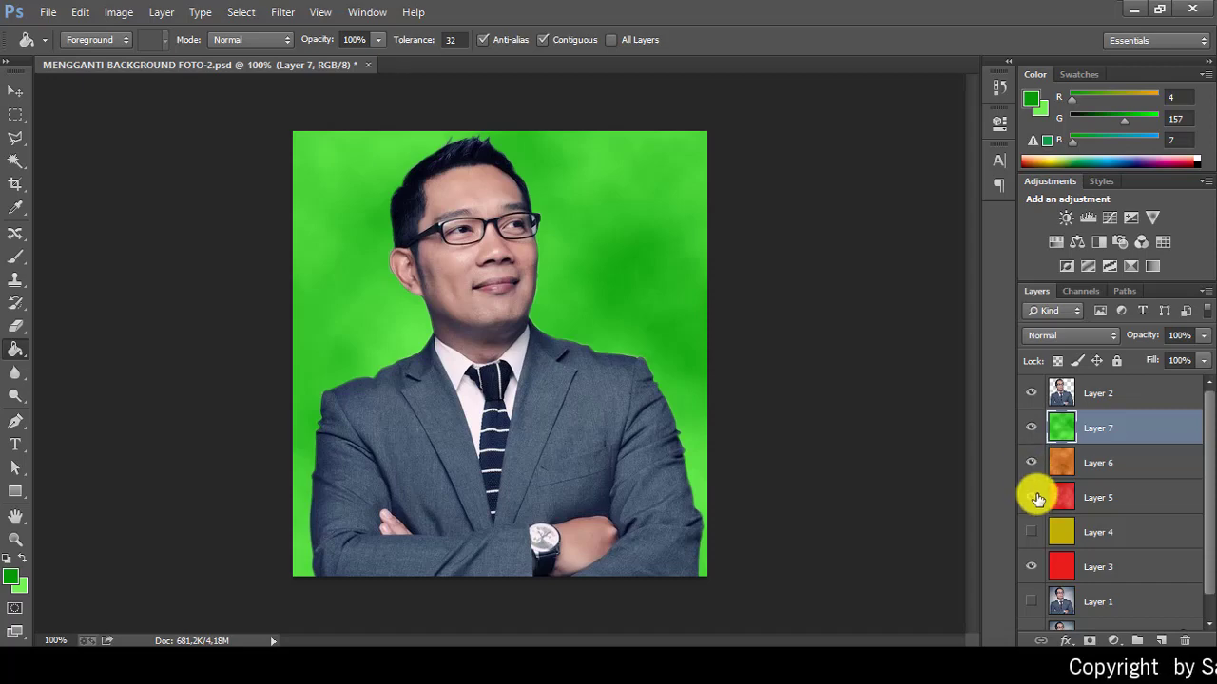
{"action": "left_click", "coordinate": [1031, 533]}
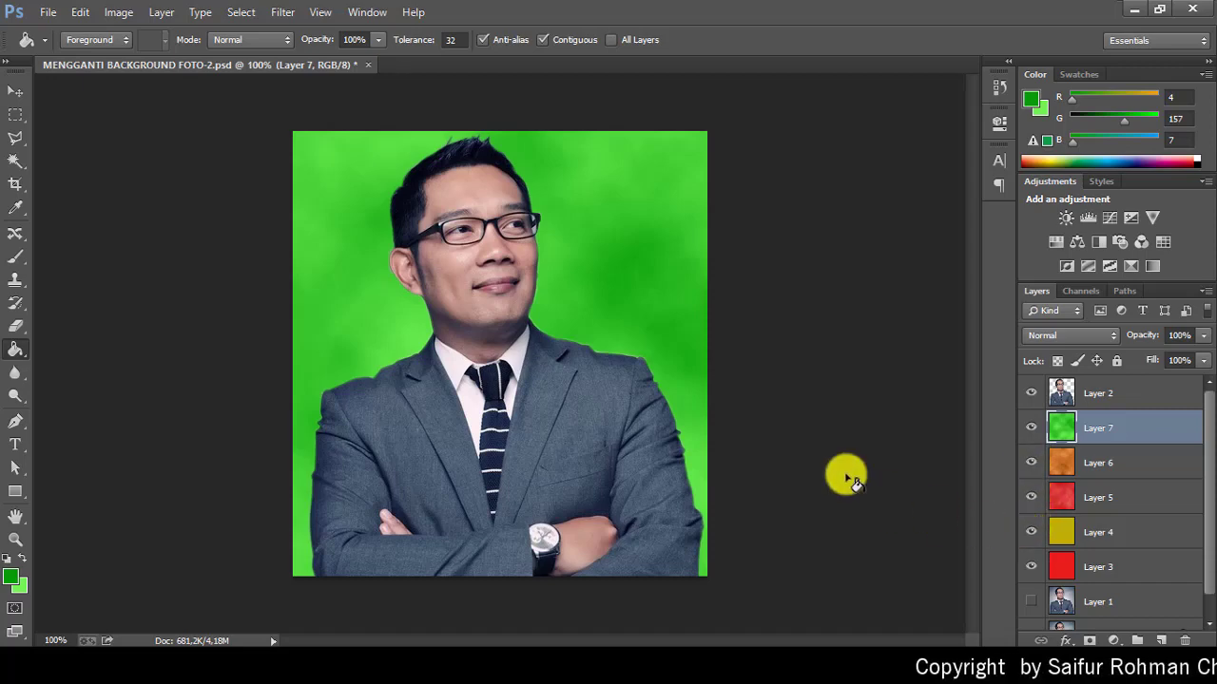
- Inspect the cutout edges around the man's hair, face and shoulders at 300% against the green Clouds background
{"action": "key", "text": "ctrl+plus"}
{"action": "key", "text": "ctrl+plus"}
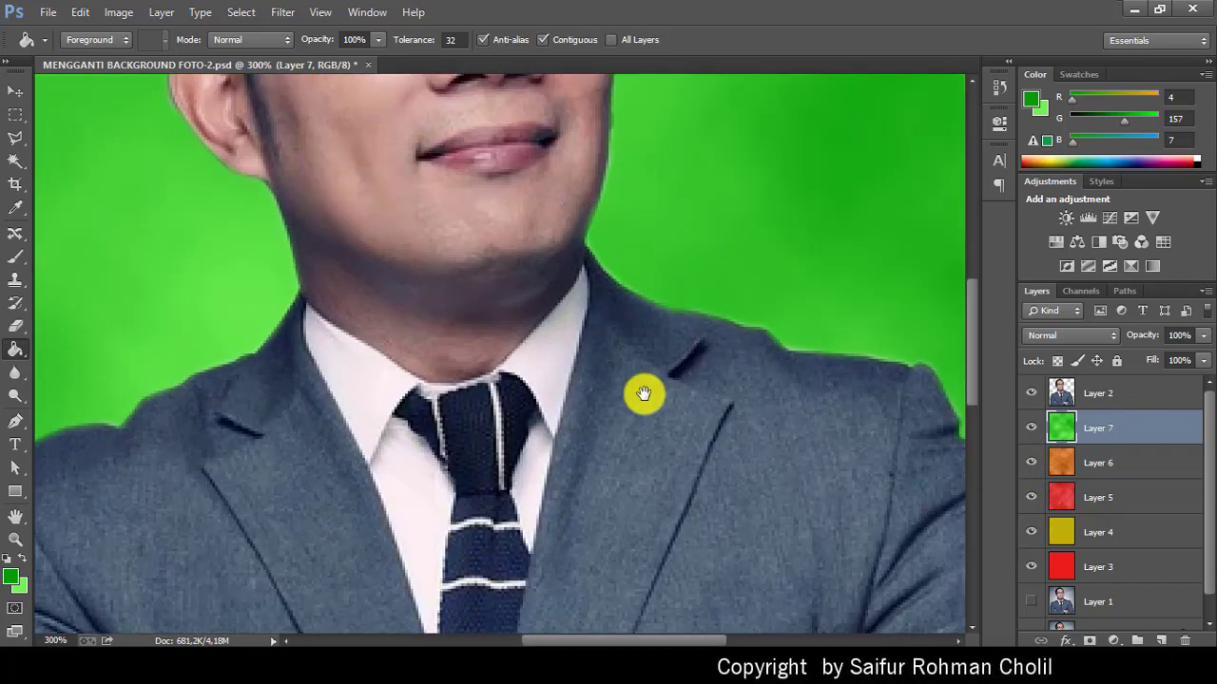
{"action": "left_click_drag", "start_coordinate": [644, 393], "coordinate": [708, 665]}
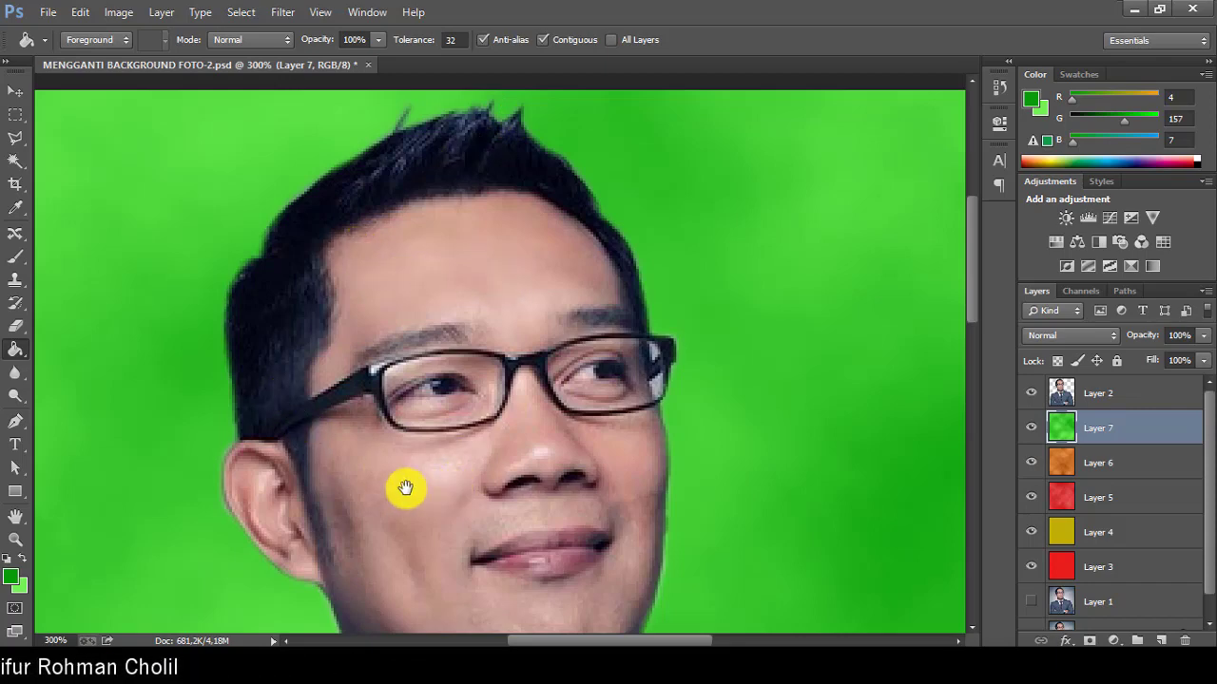
{"action": "left_click_drag", "start_coordinate": [404, 487], "coordinate": [385, 202]}
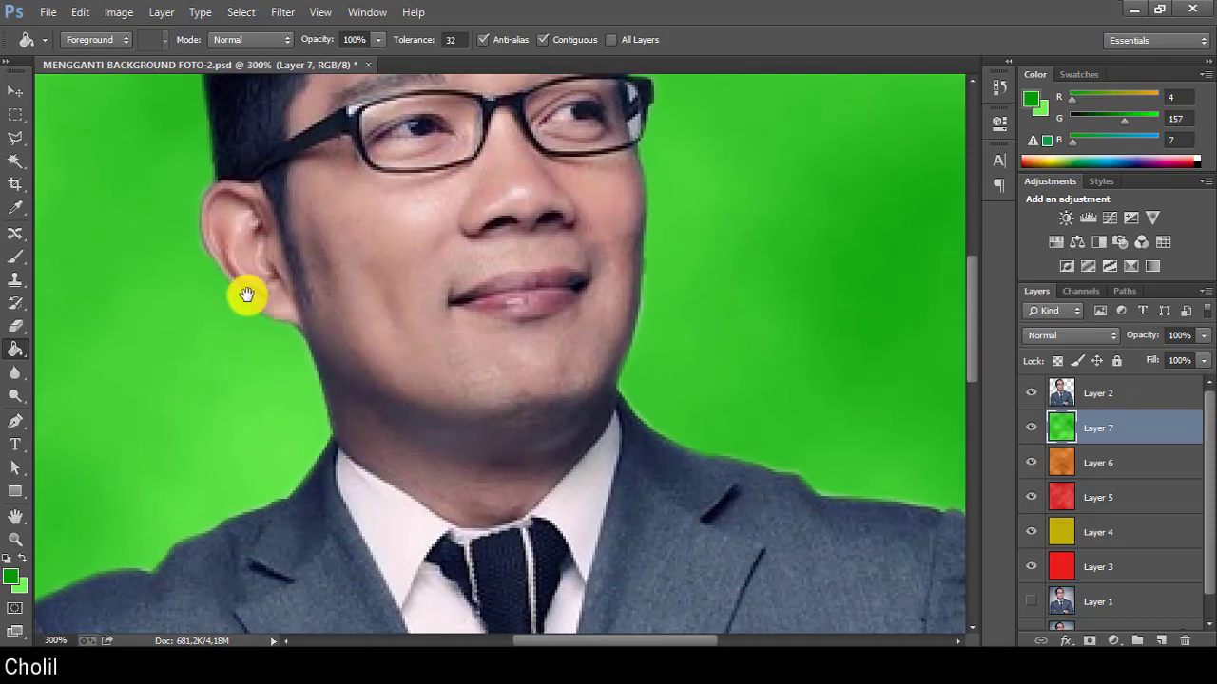
{"action": "left_click_drag", "start_coordinate": [522, 190], "coordinate": [459, 489]}
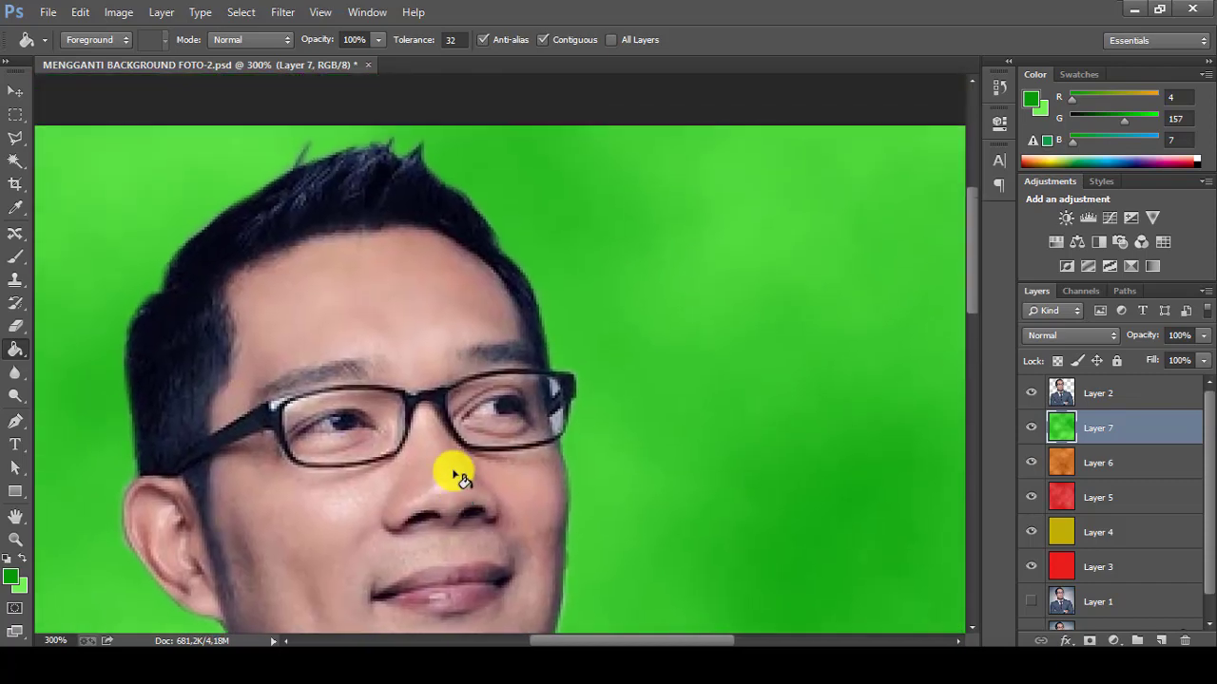
{"action": "key", "text": "ctrl+minus"}
{"action": "key", "text": "ctrl+minus"}
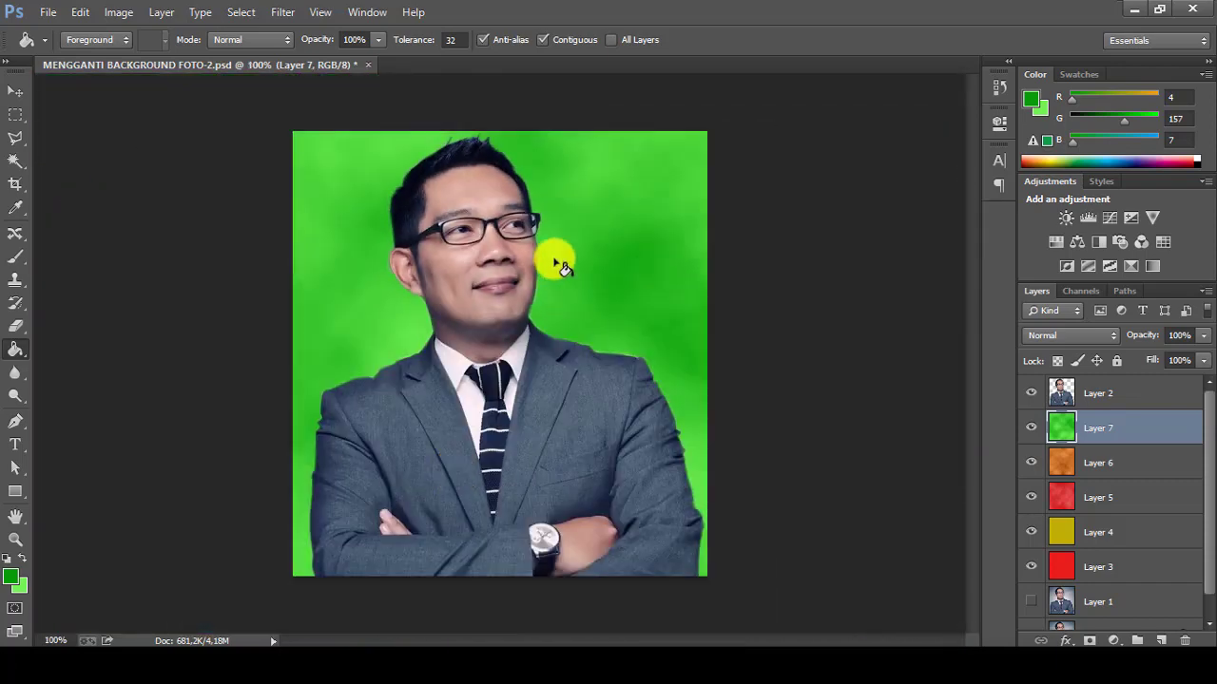
{"action": "left_click", "coordinate": [5, 91]}
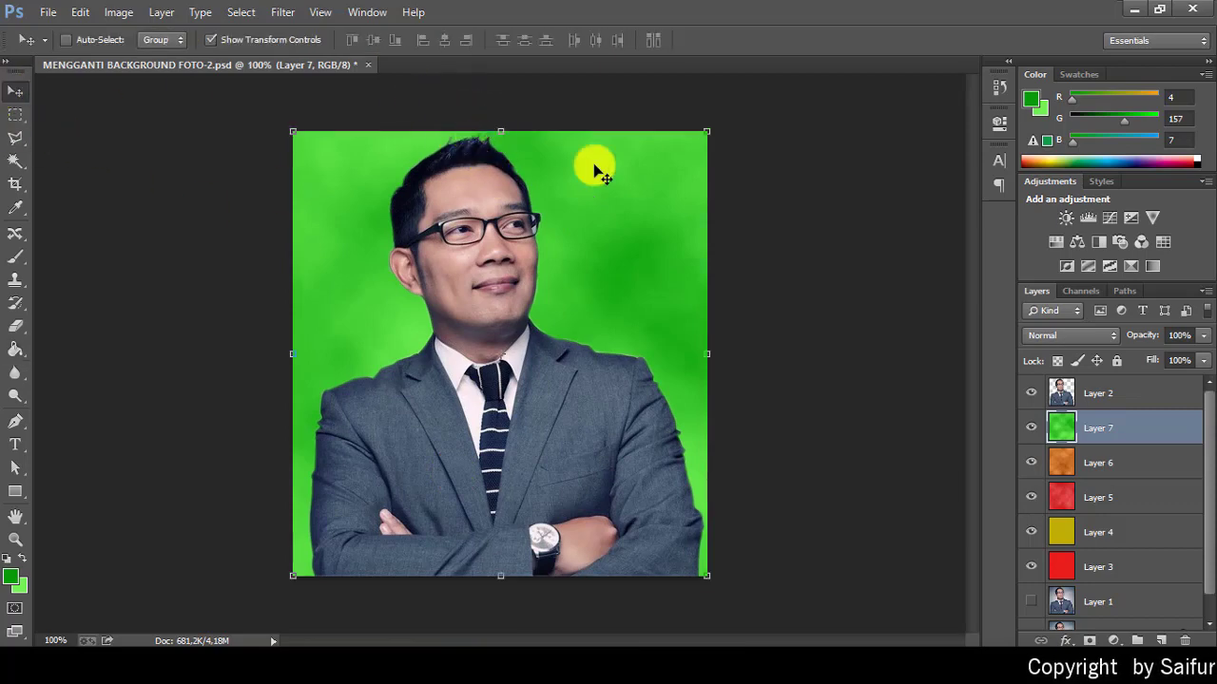